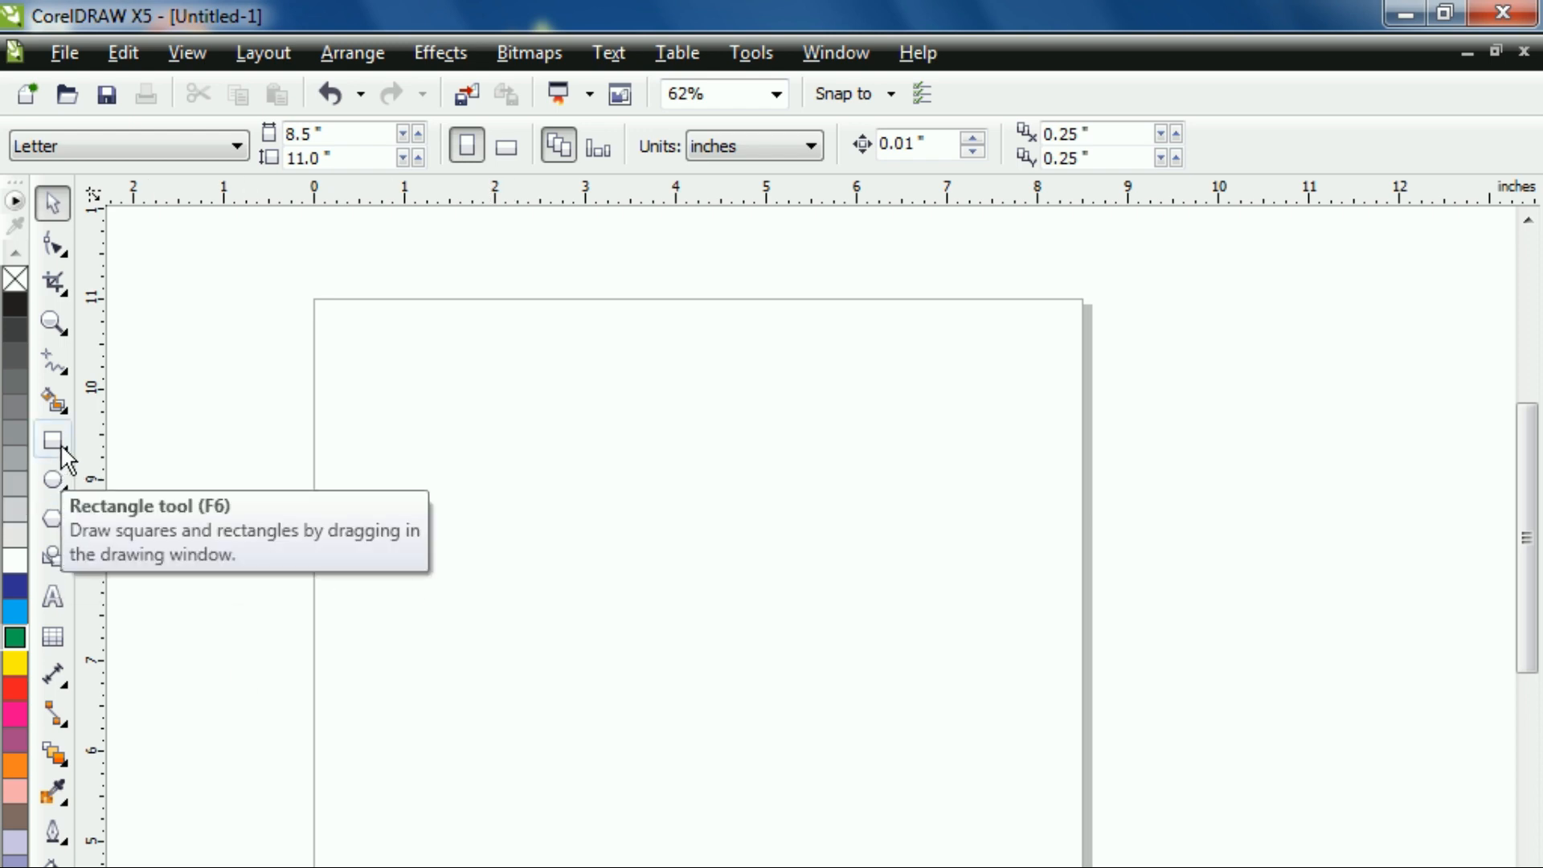
# - Draw a circle about 2.87 inches in diameter and place a partly overlapping copy beside it on the right
pyautogui.click(53, 481)
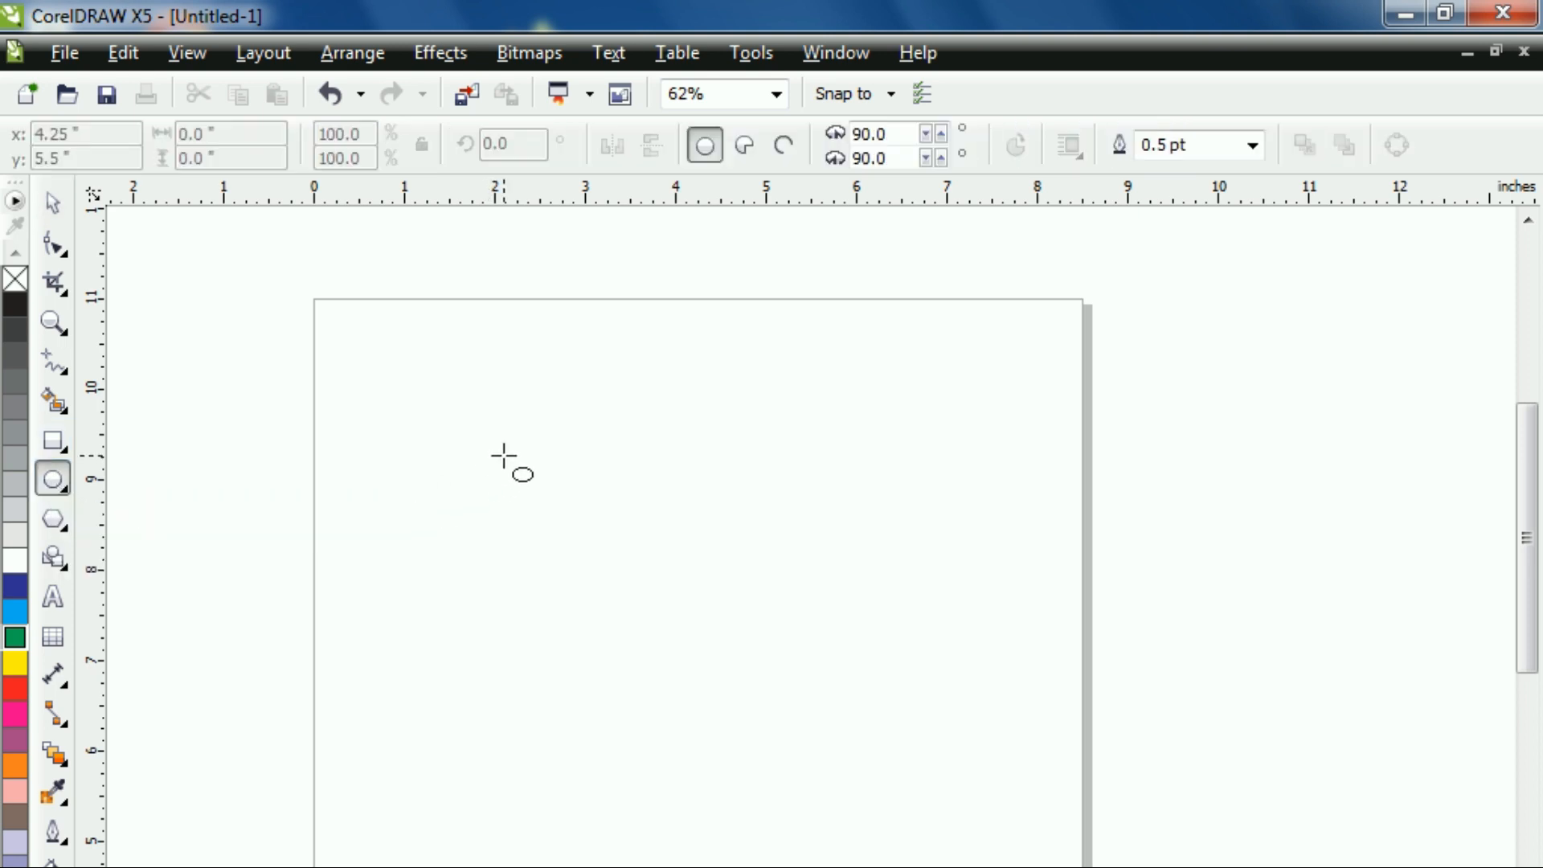
pyautogui.moveTo(506, 455); pyautogui.dragTo(616, 712)
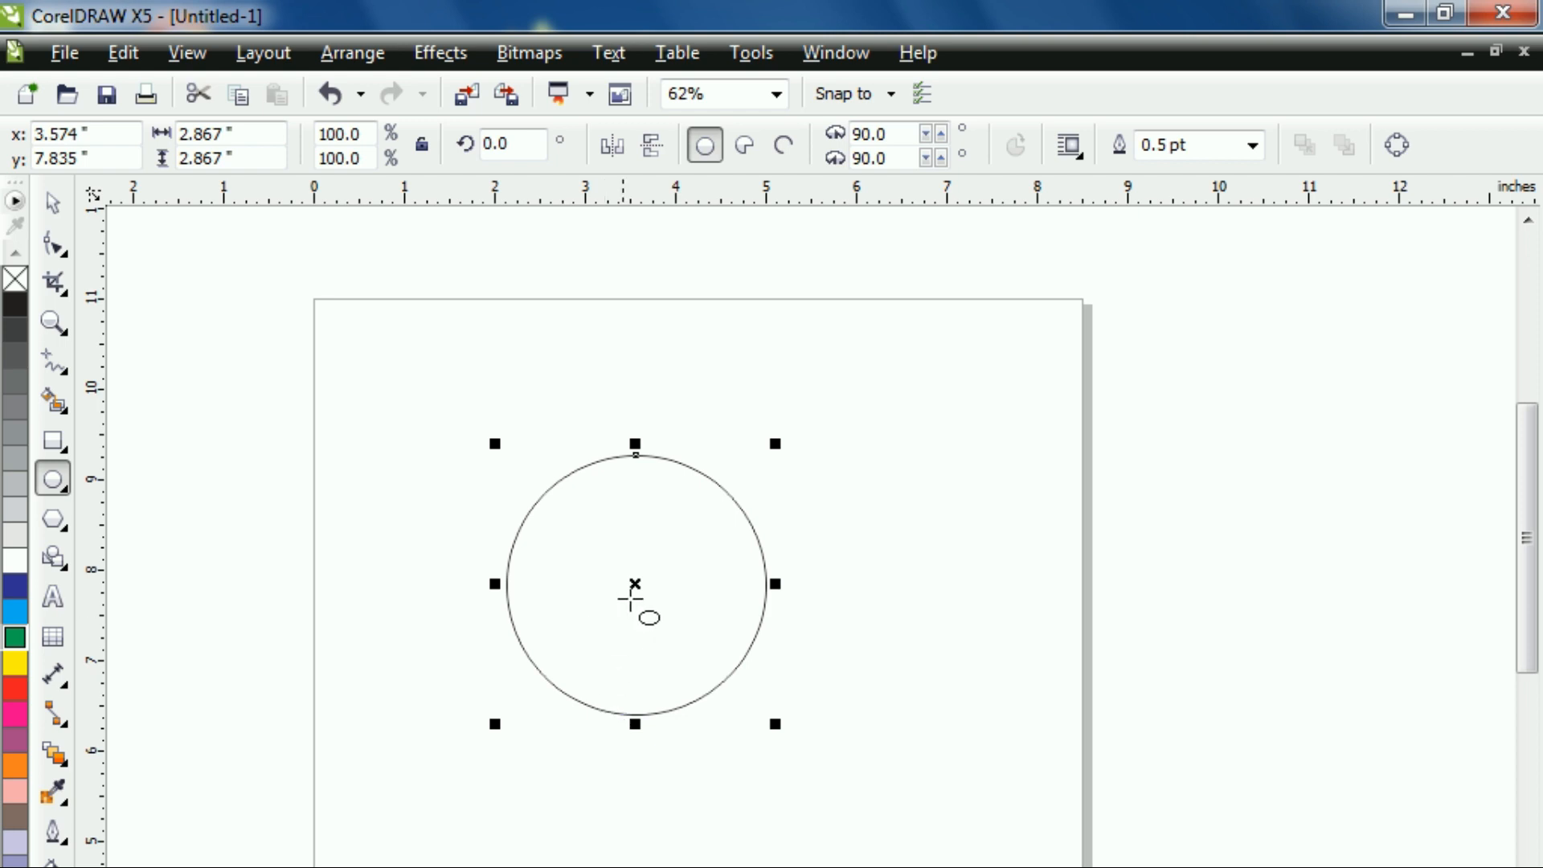
pyautogui.moveTo(642, 584); pyautogui.dragTo(813, 593)
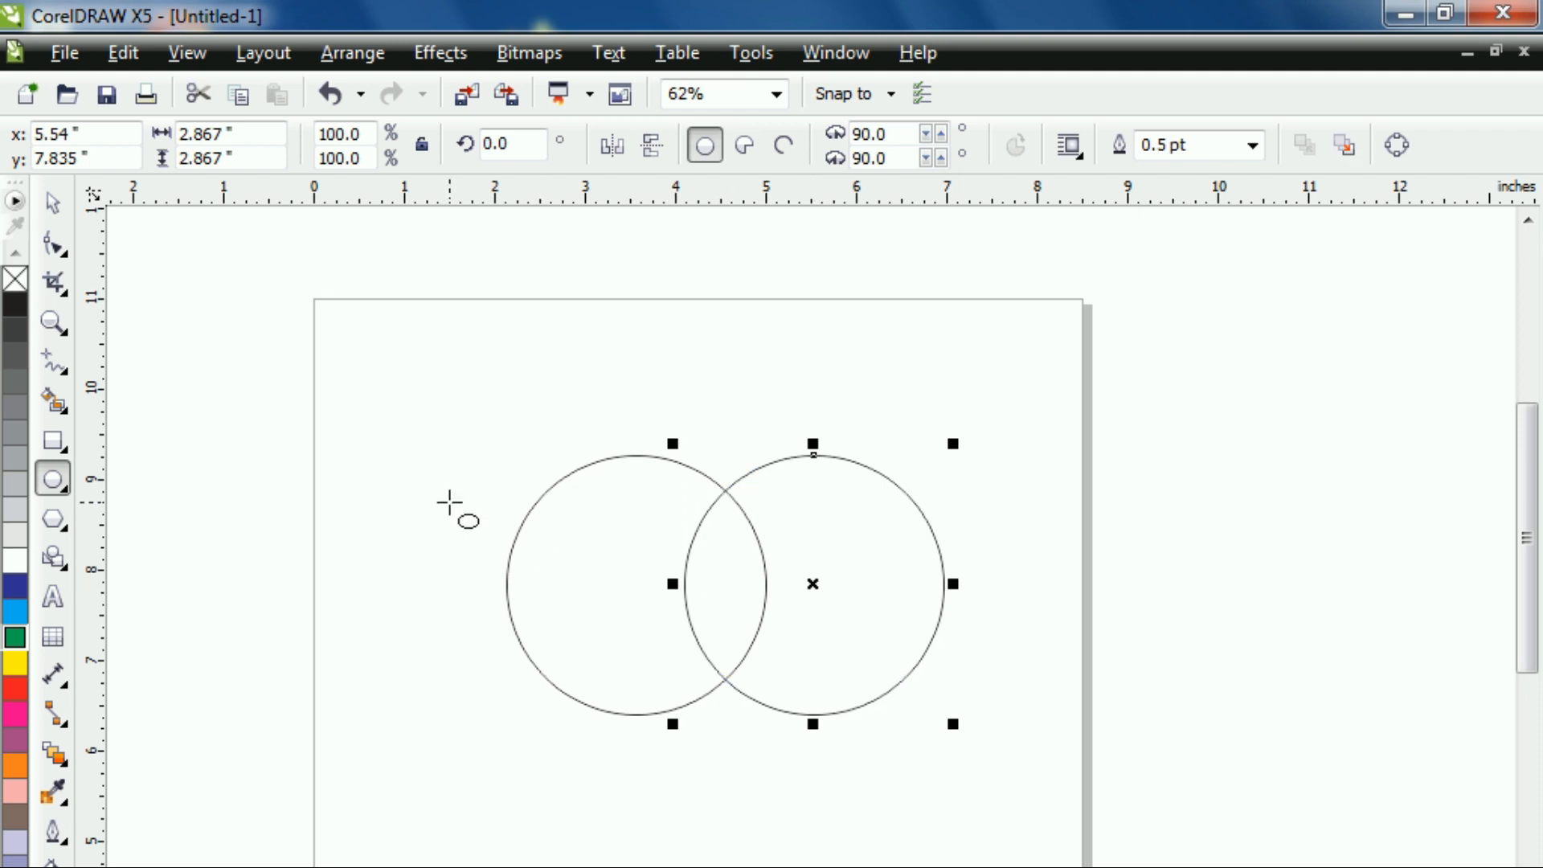
pyautogui.click(52, 202)
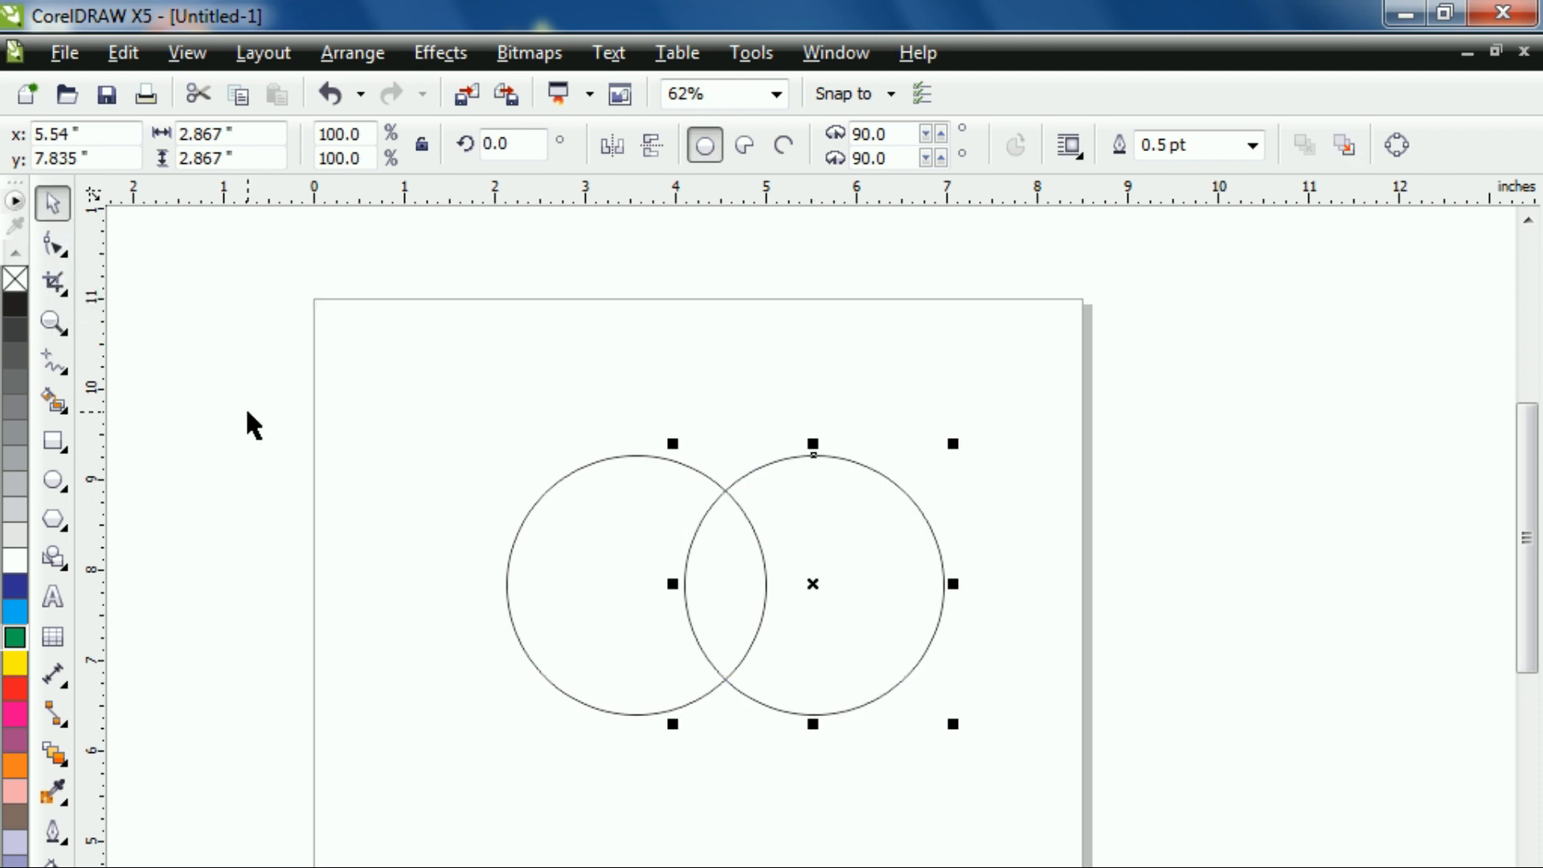
pyautogui.click(484, 549)
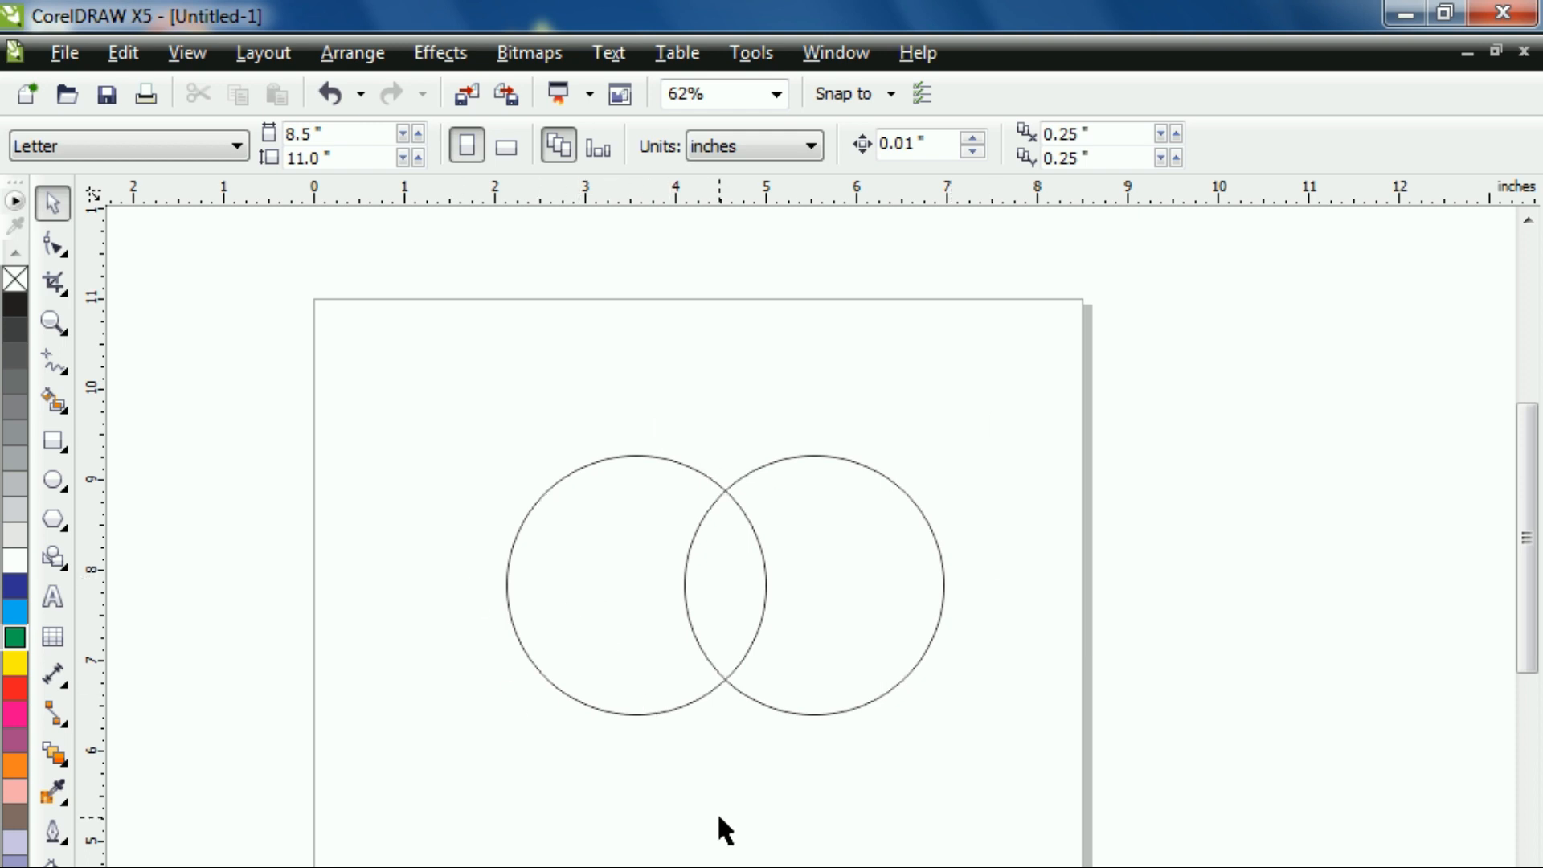
# - Select the left circle, the overlap area and the right circle in turn to check which regions are separate objects
pyautogui.click(611, 593)
pyautogui.click(697, 590)
pyautogui.click(848, 587)
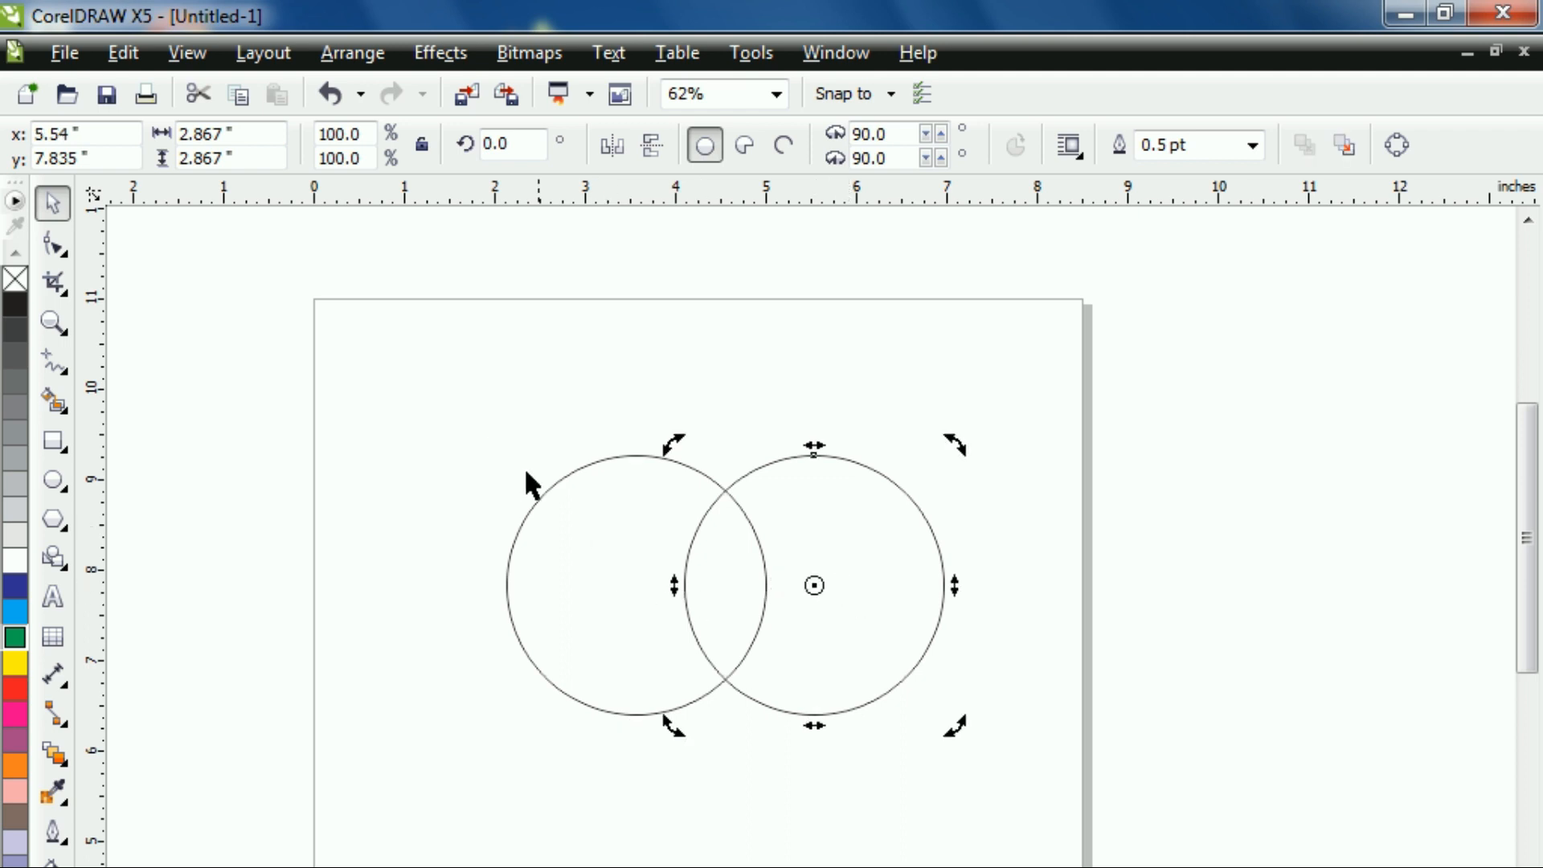
pyautogui.click(450, 363)
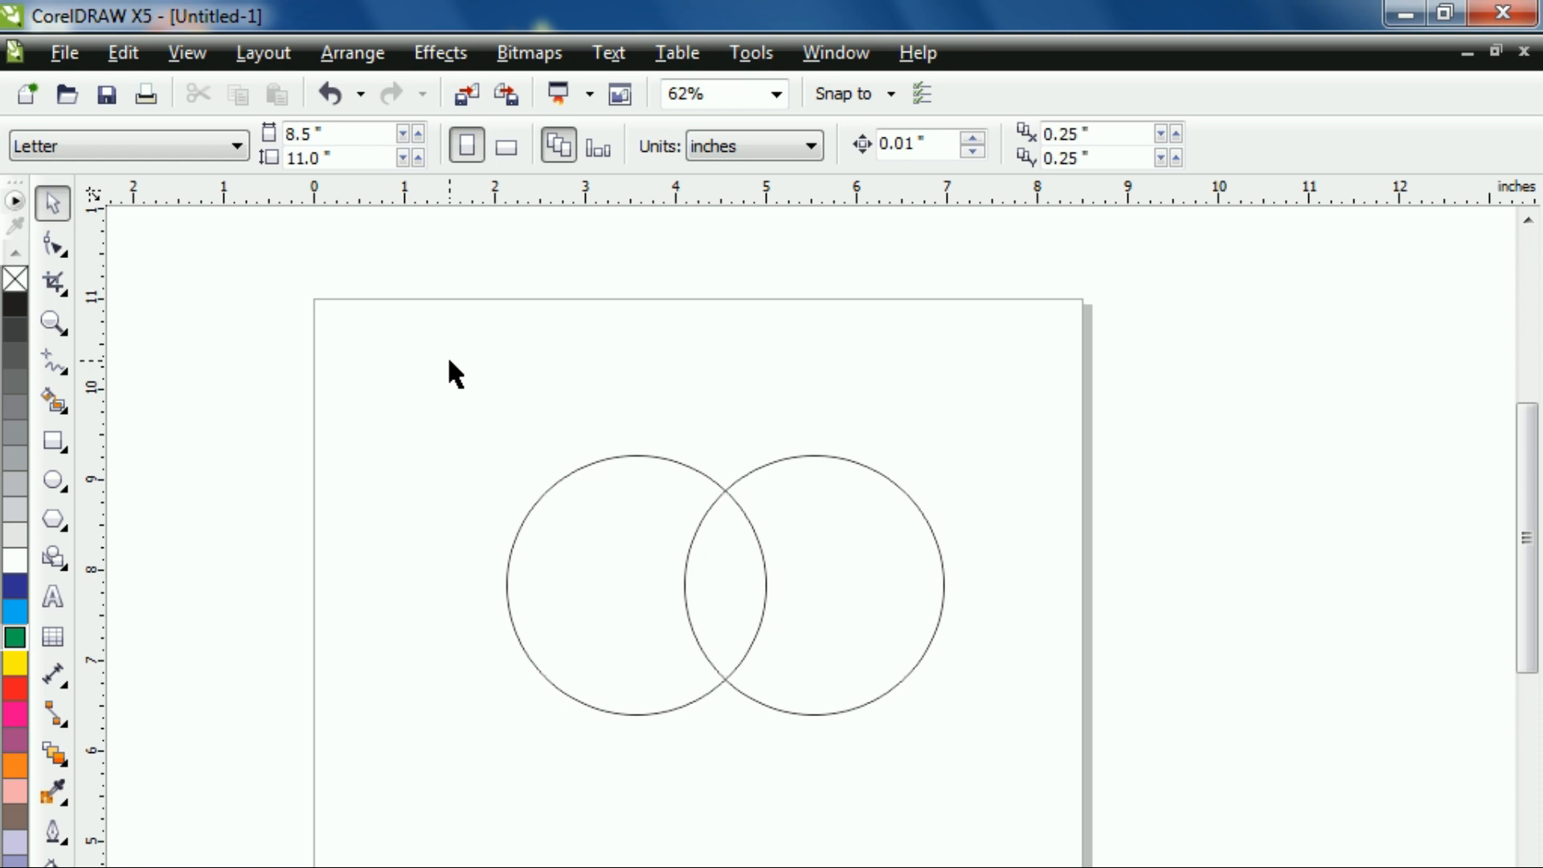
pyautogui.click(598, 583)
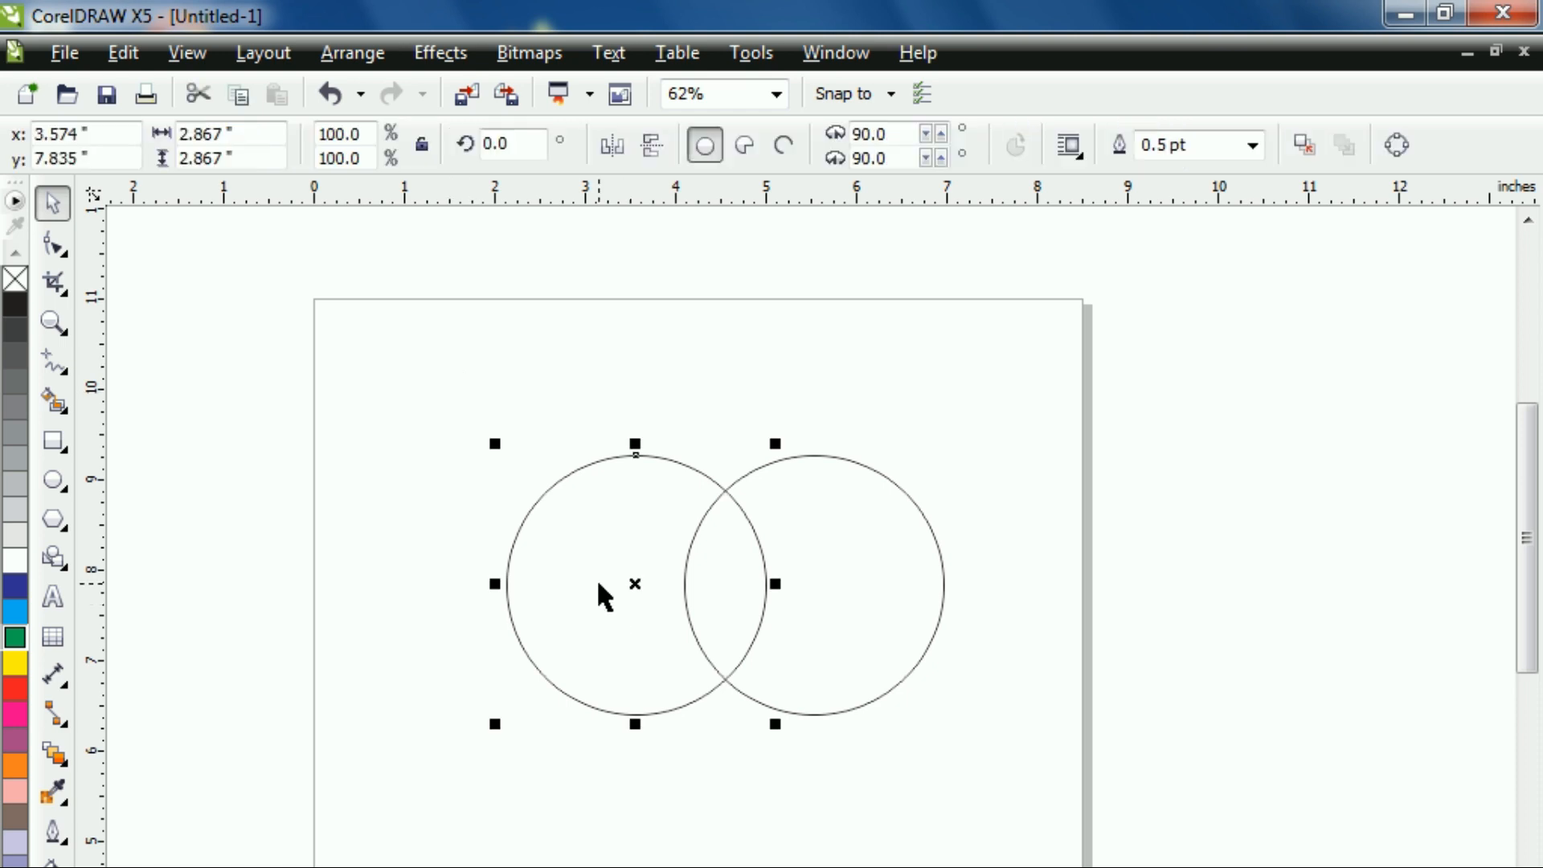
pyautogui.click(717, 594)
pyautogui.click(870, 586)
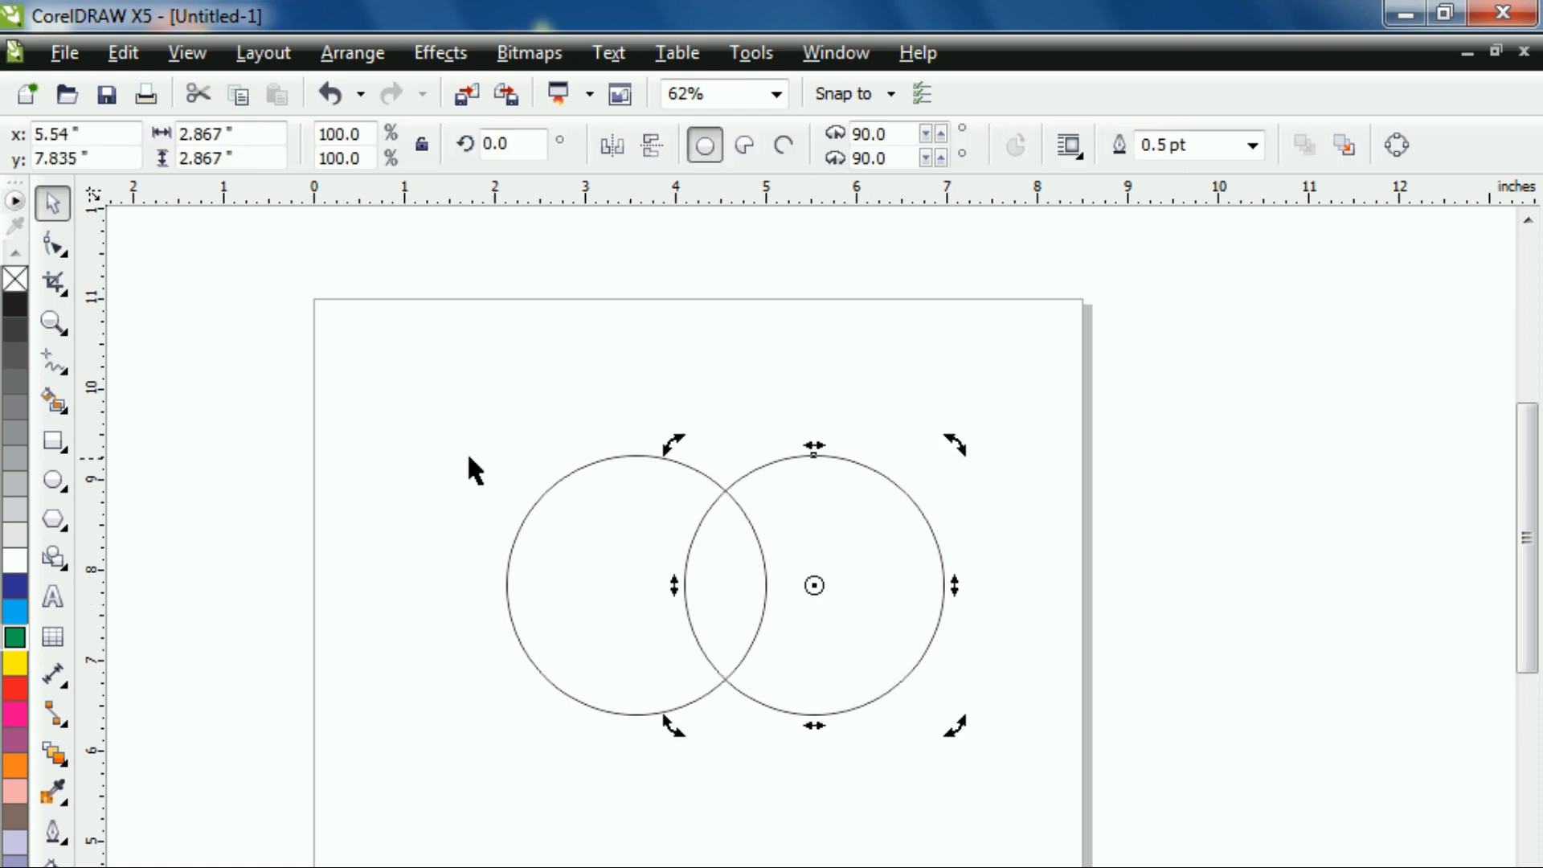
pyautogui.click(454, 420)
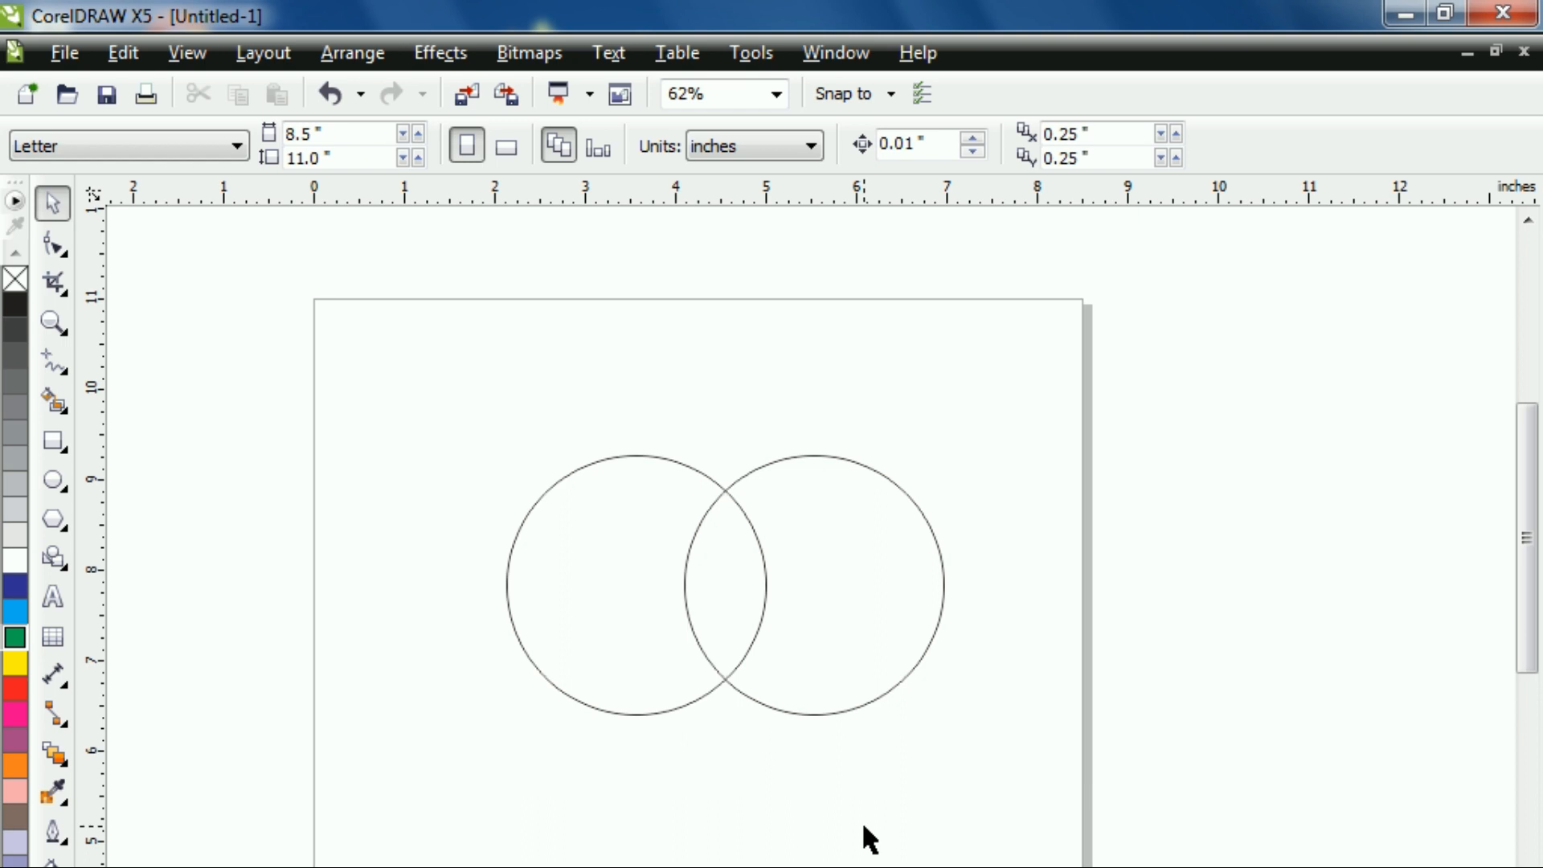
# - Use the Smart Fill tool to fill the left crescent, the overlap and the right crescent as separate shapes
pyautogui.click(65, 397)
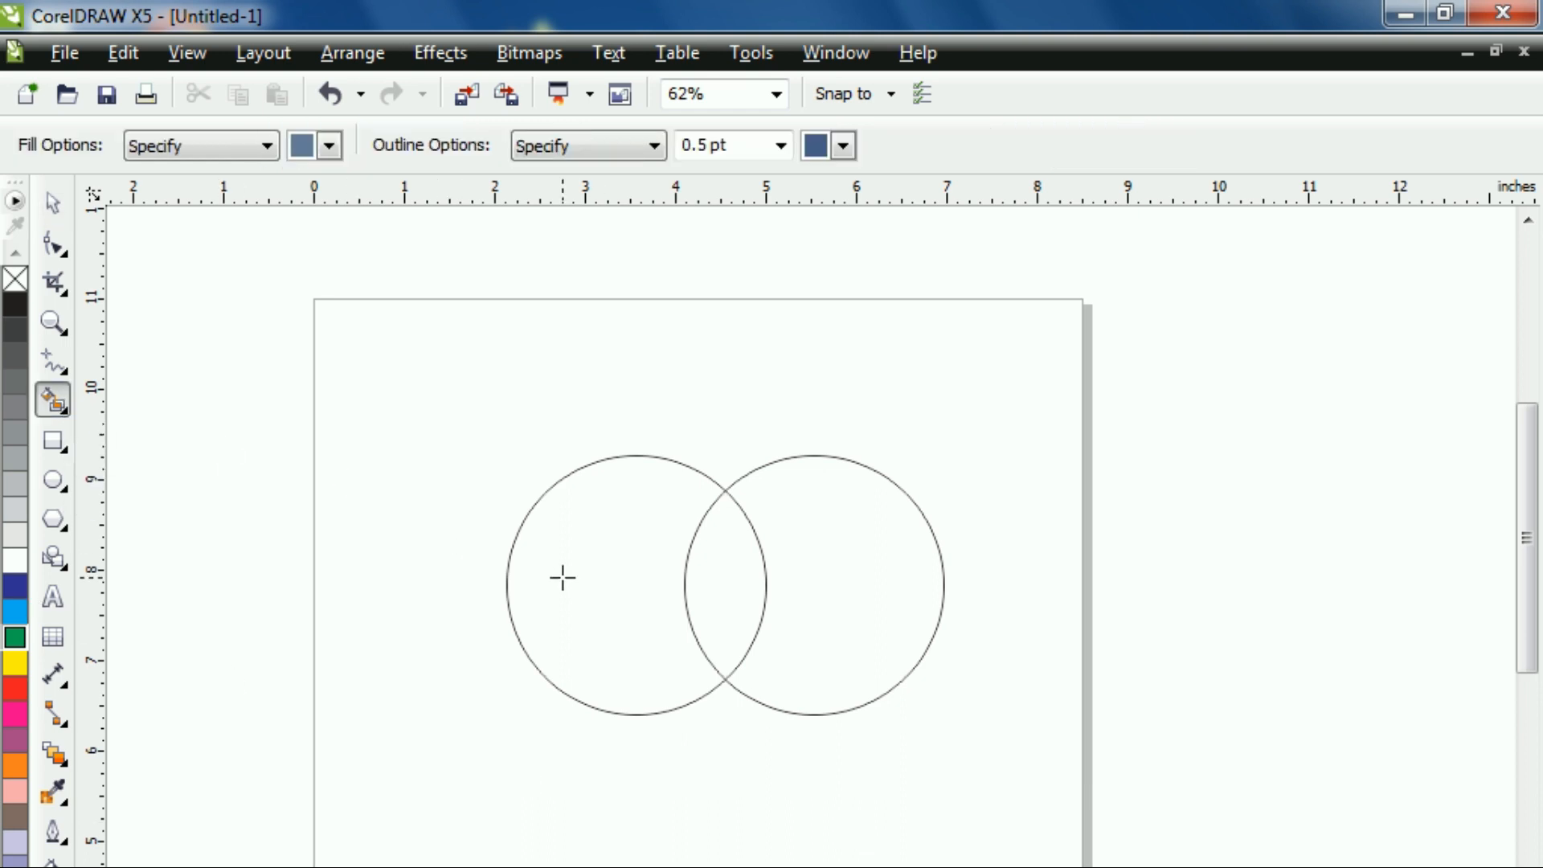
pyautogui.click(563, 577)
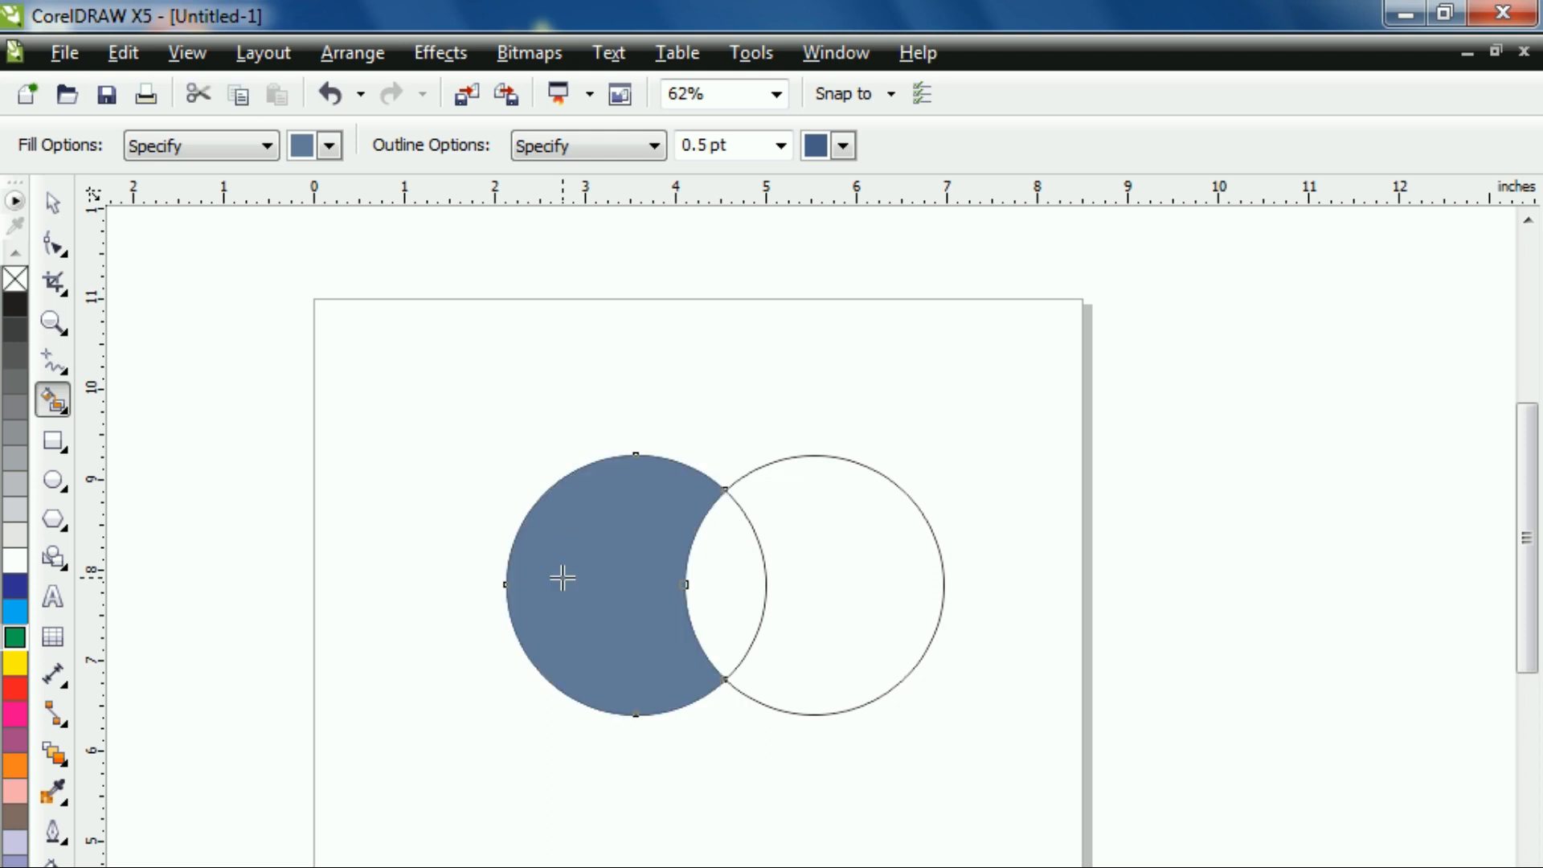
pyautogui.click(716, 568)
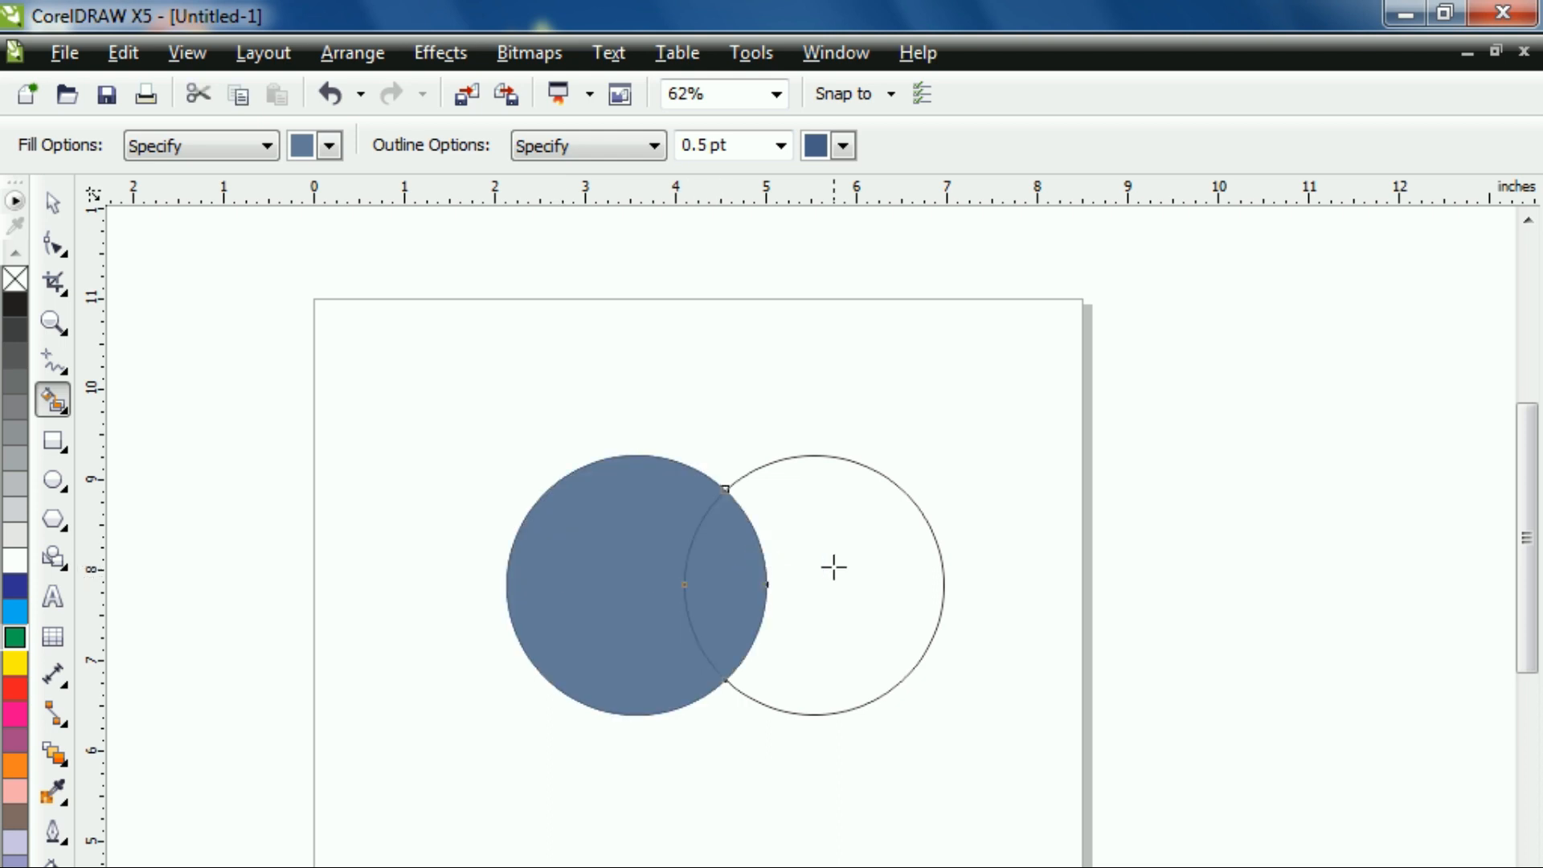
pyautogui.click(833, 565)
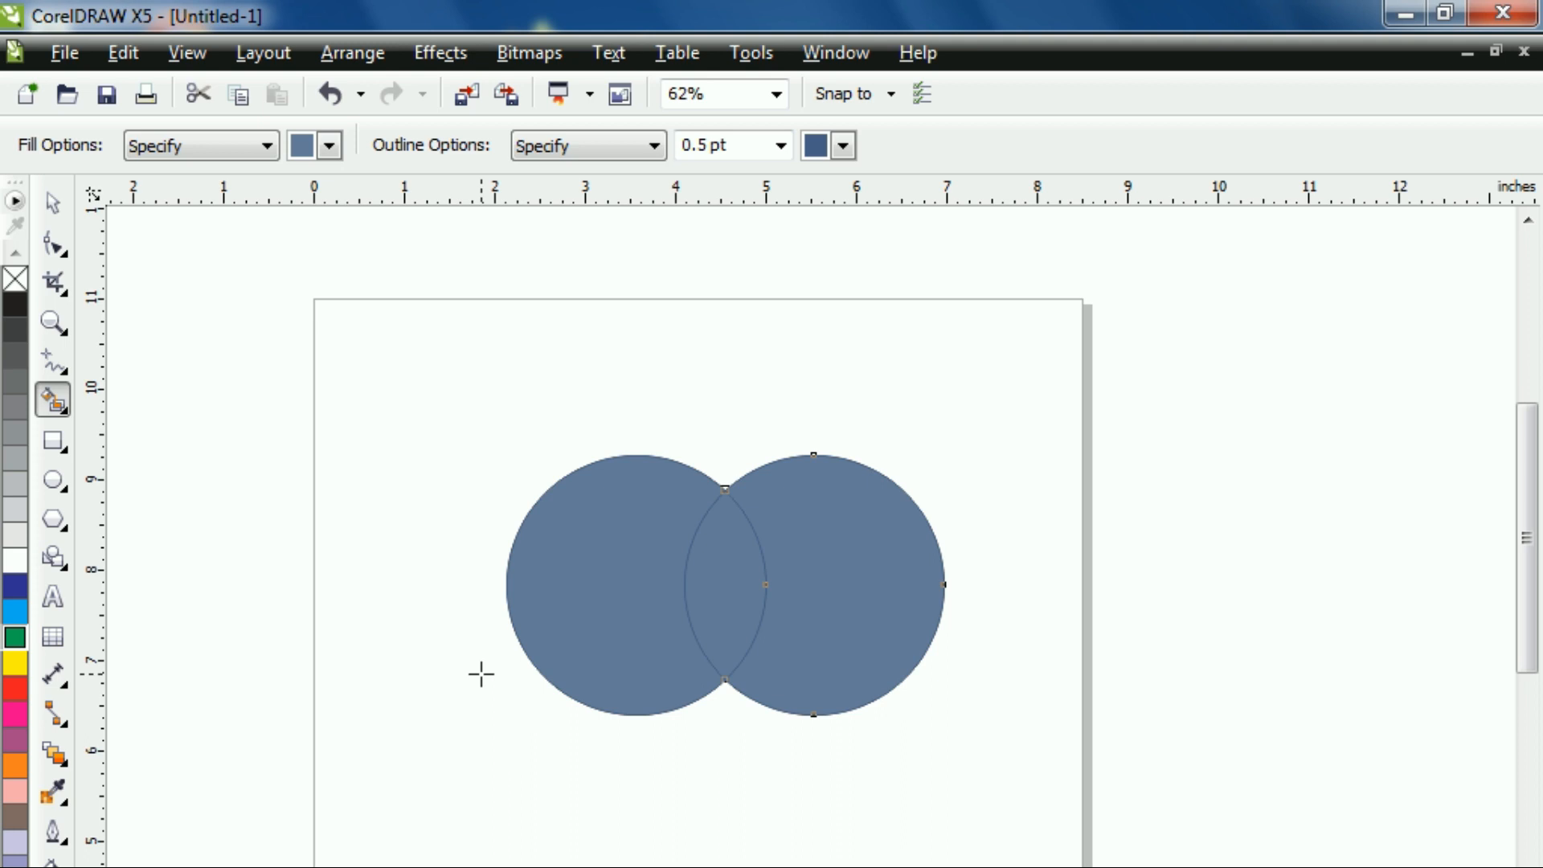
# - Recolour the right crescent dark blue, the overlap yellow and the left crescent red
pyautogui.click(15, 587)
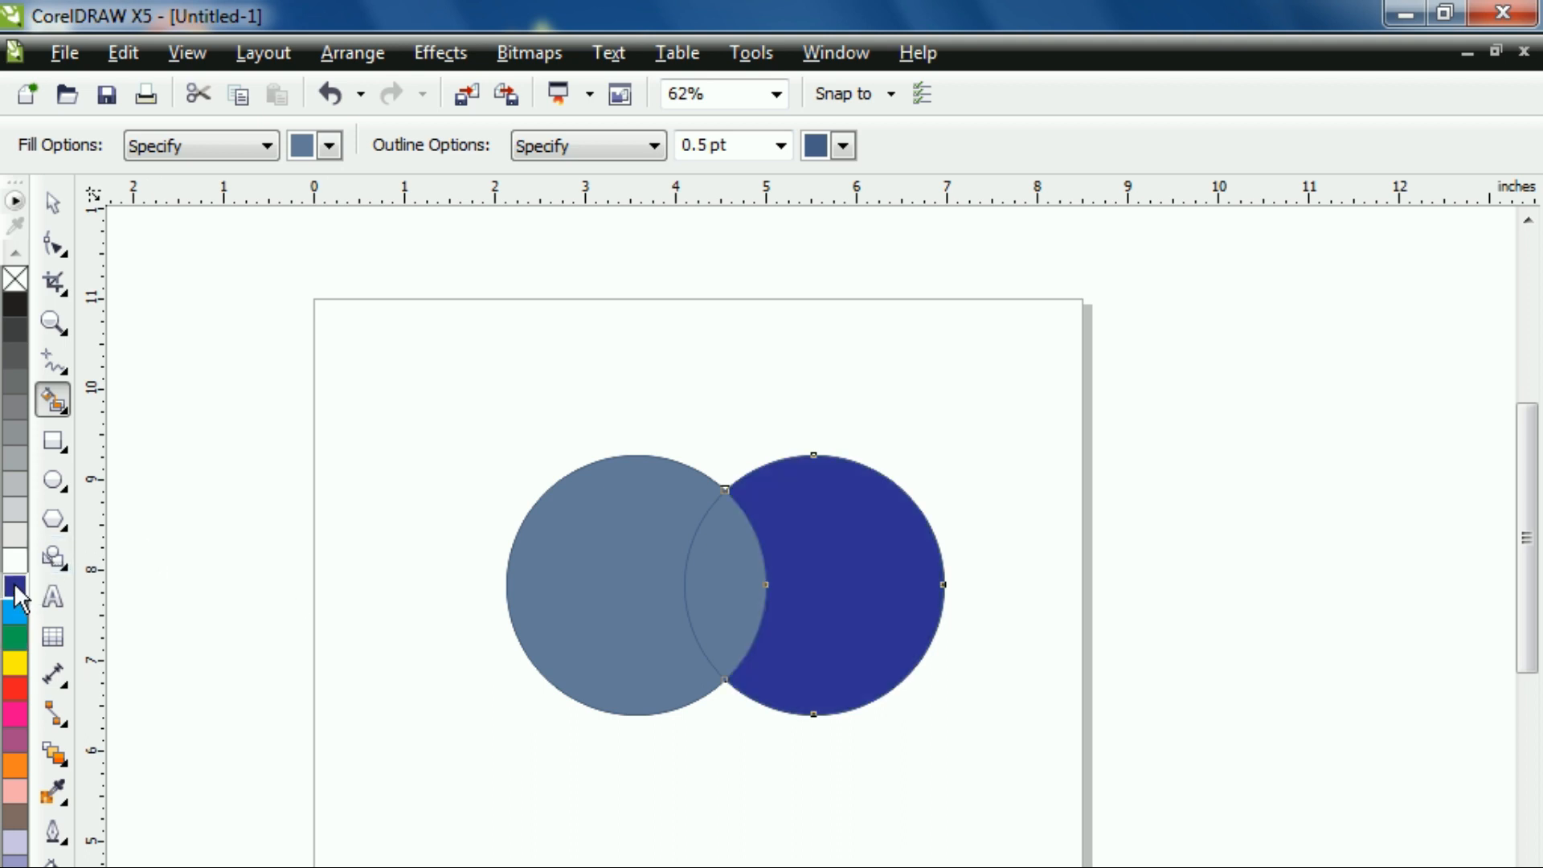
pyautogui.click(734, 561)
pyautogui.click(14, 665)
pyautogui.click(589, 577)
pyautogui.click(15, 690)
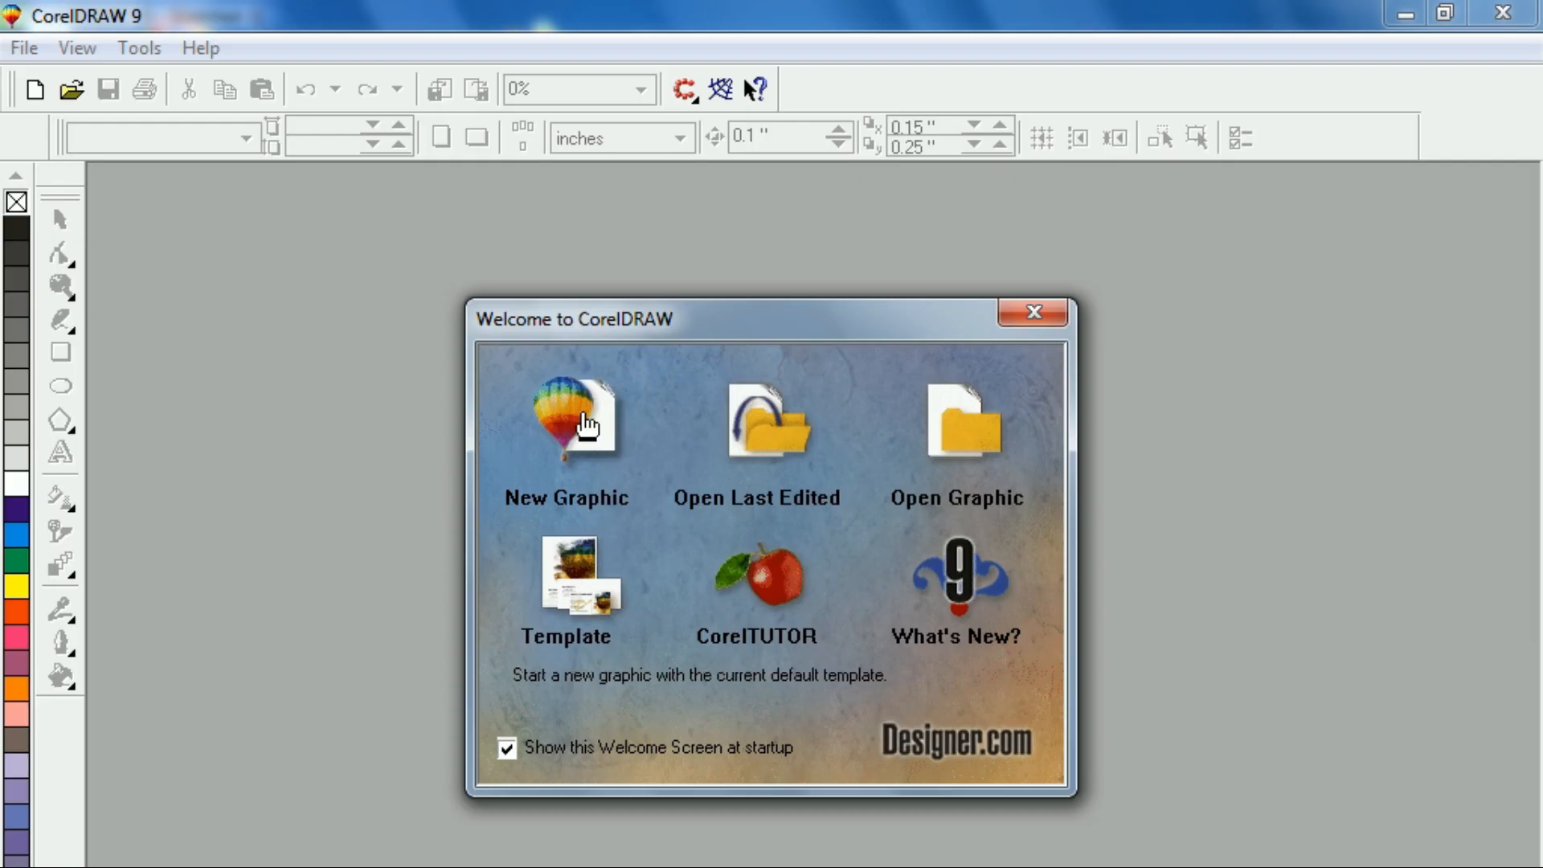
# - In CorelDRAW 9, draw a circle about 3.92 inches in diameter on a new graphic and add an overlapping copy to its right
pyautogui.click(585, 424)
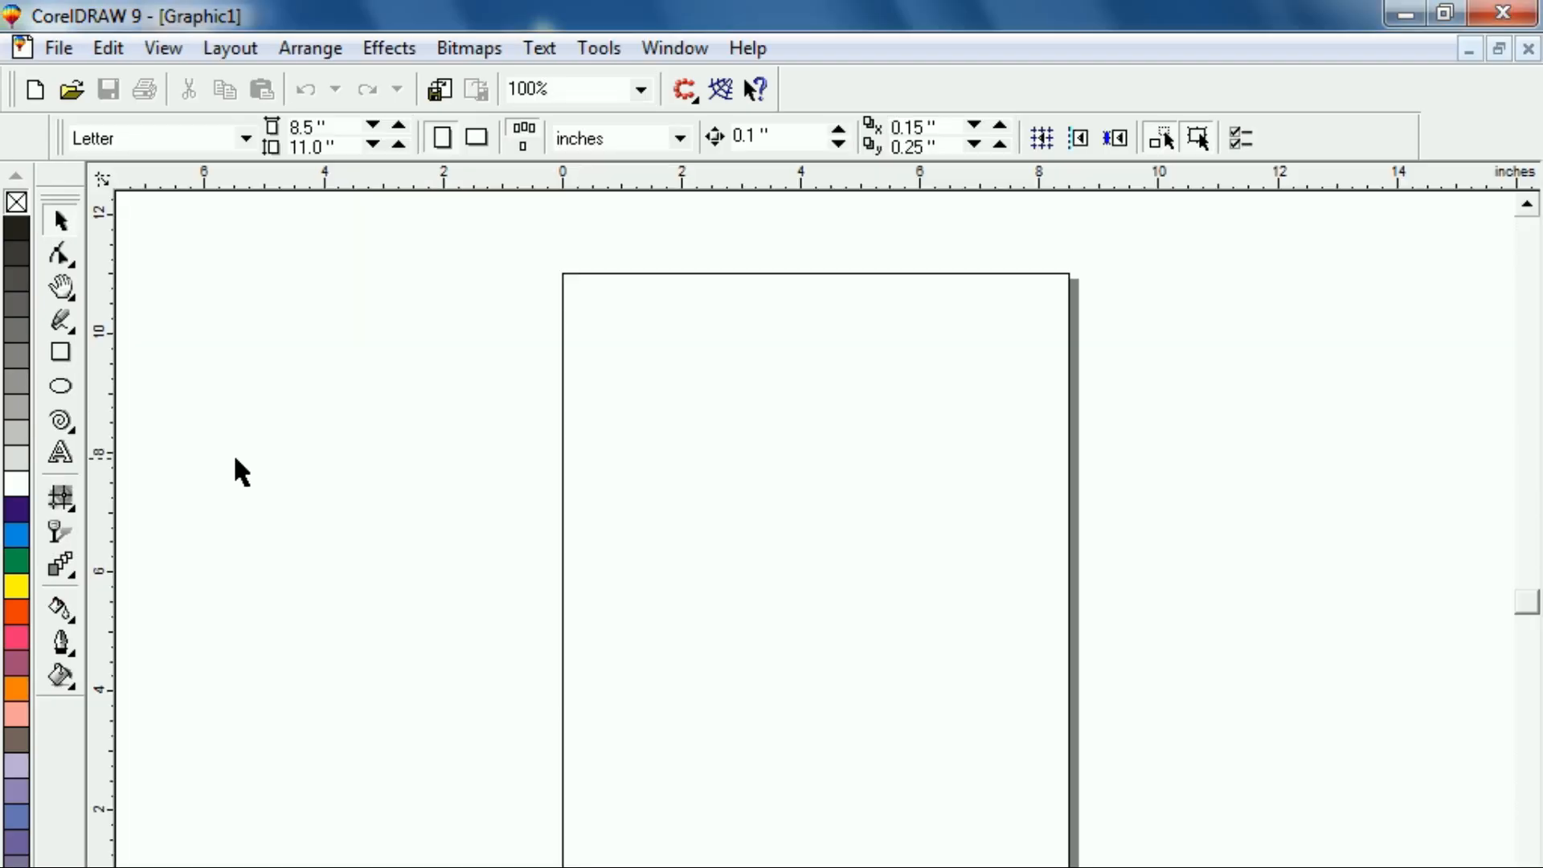
pyautogui.click(60, 386)
pyautogui.moveTo(616, 428); pyautogui.dragTo(824, 656)
pyautogui.moveTo(732, 544); pyautogui.dragTo(887, 542)
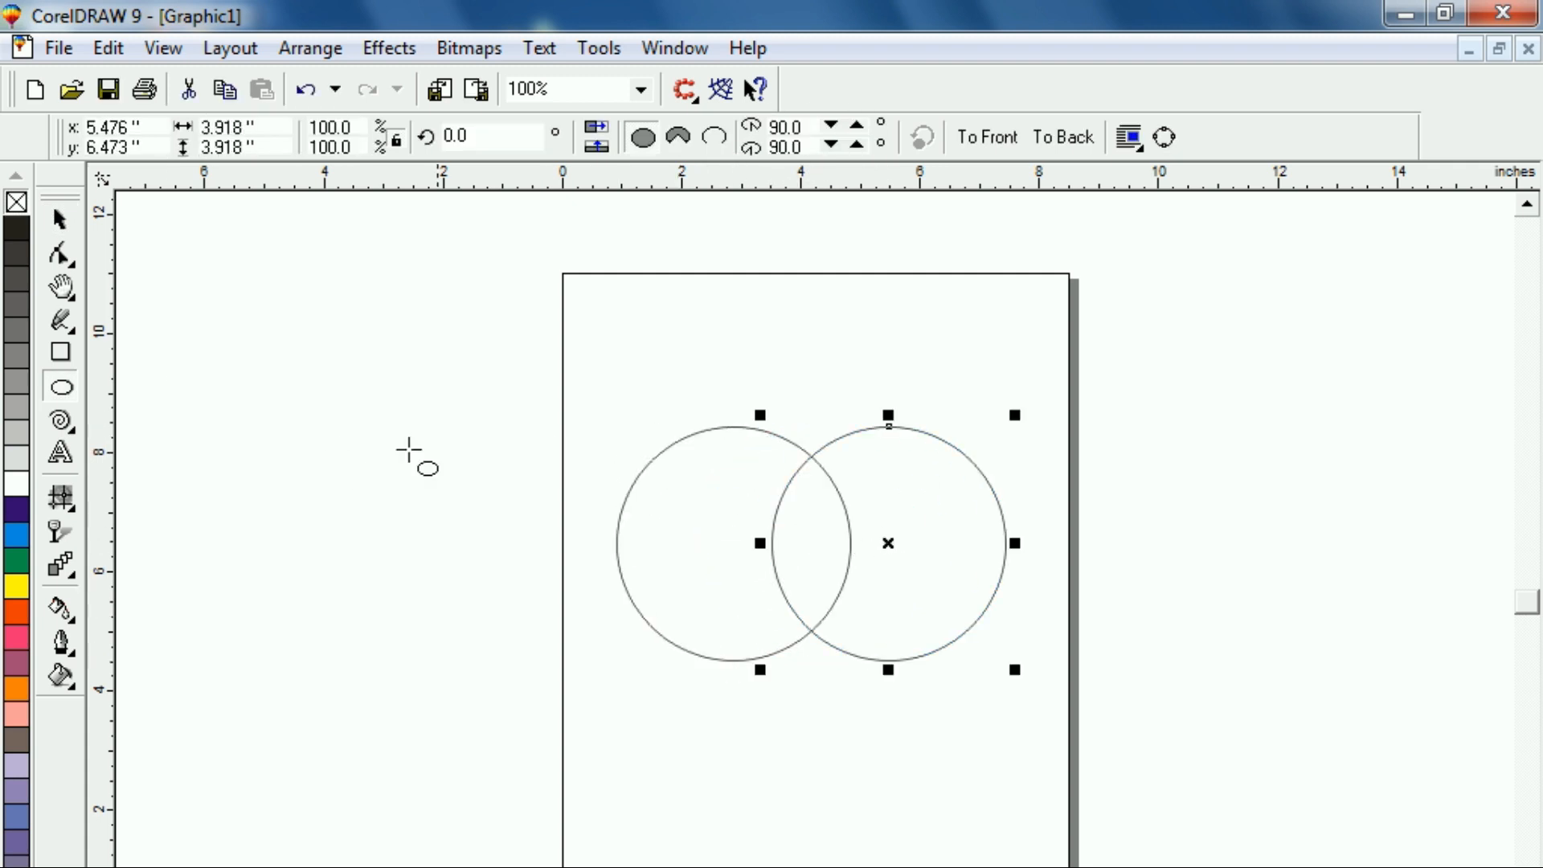
pyautogui.click(58, 219)
pyautogui.click(476, 504)
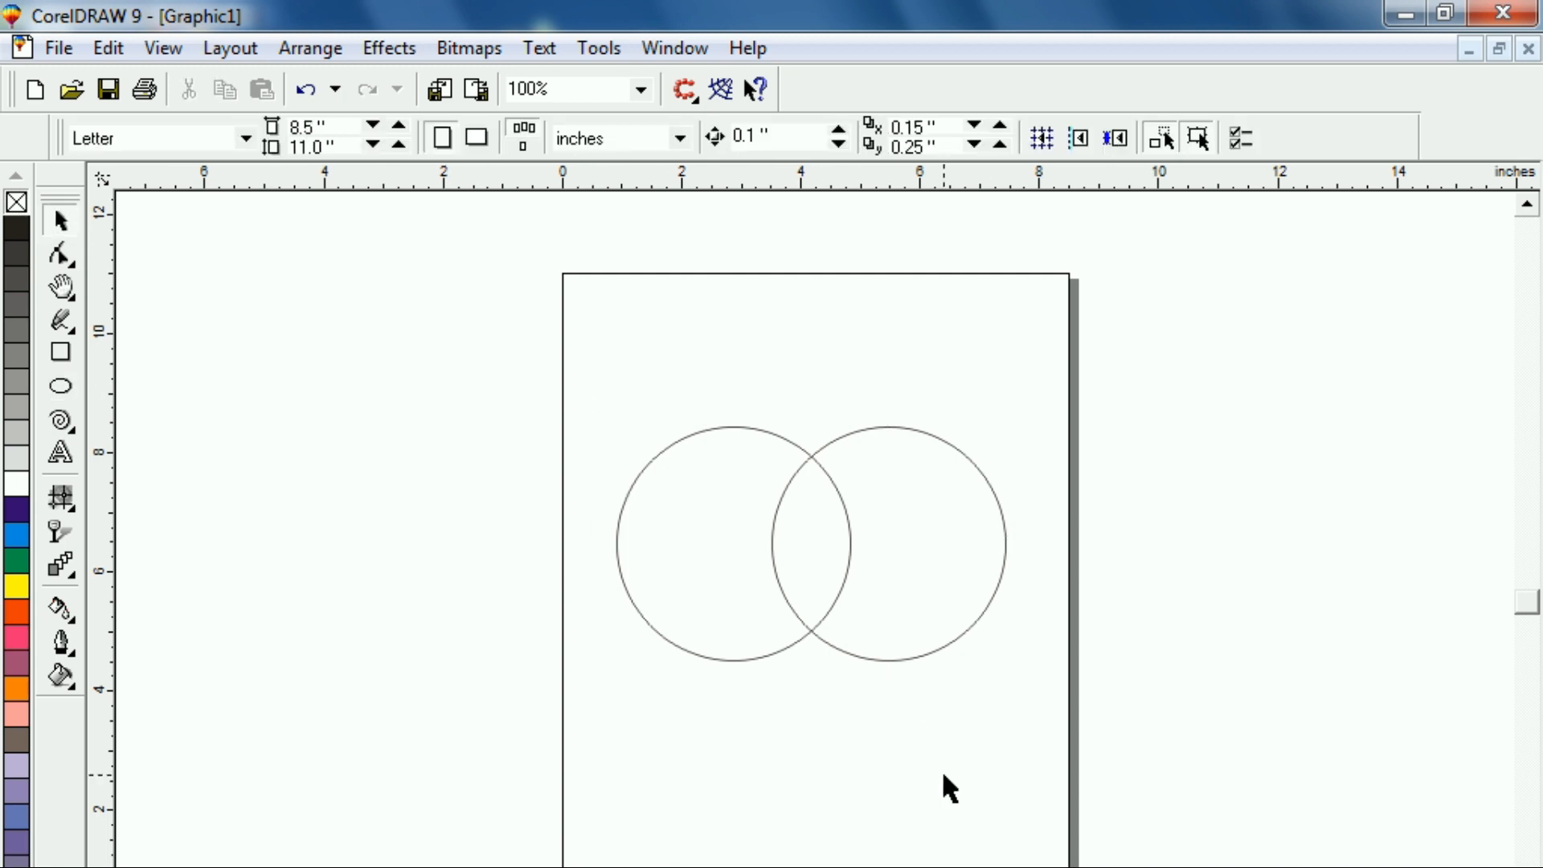
# - Fill the left circle dark blue and the right circle gray
pyautogui.click(715, 527)
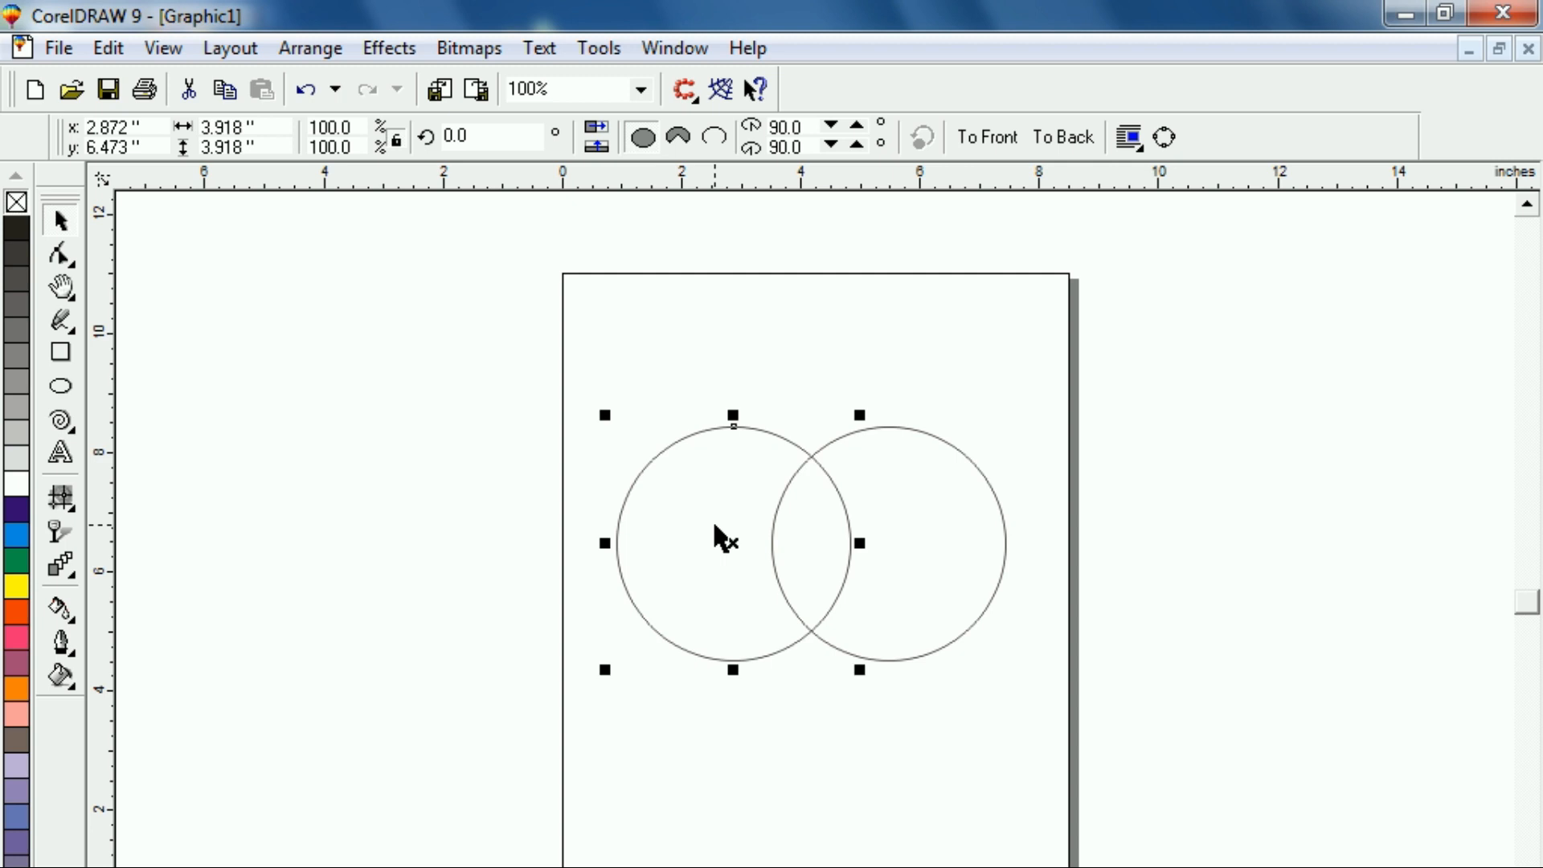
pyautogui.click(16, 509)
pyautogui.click(912, 587)
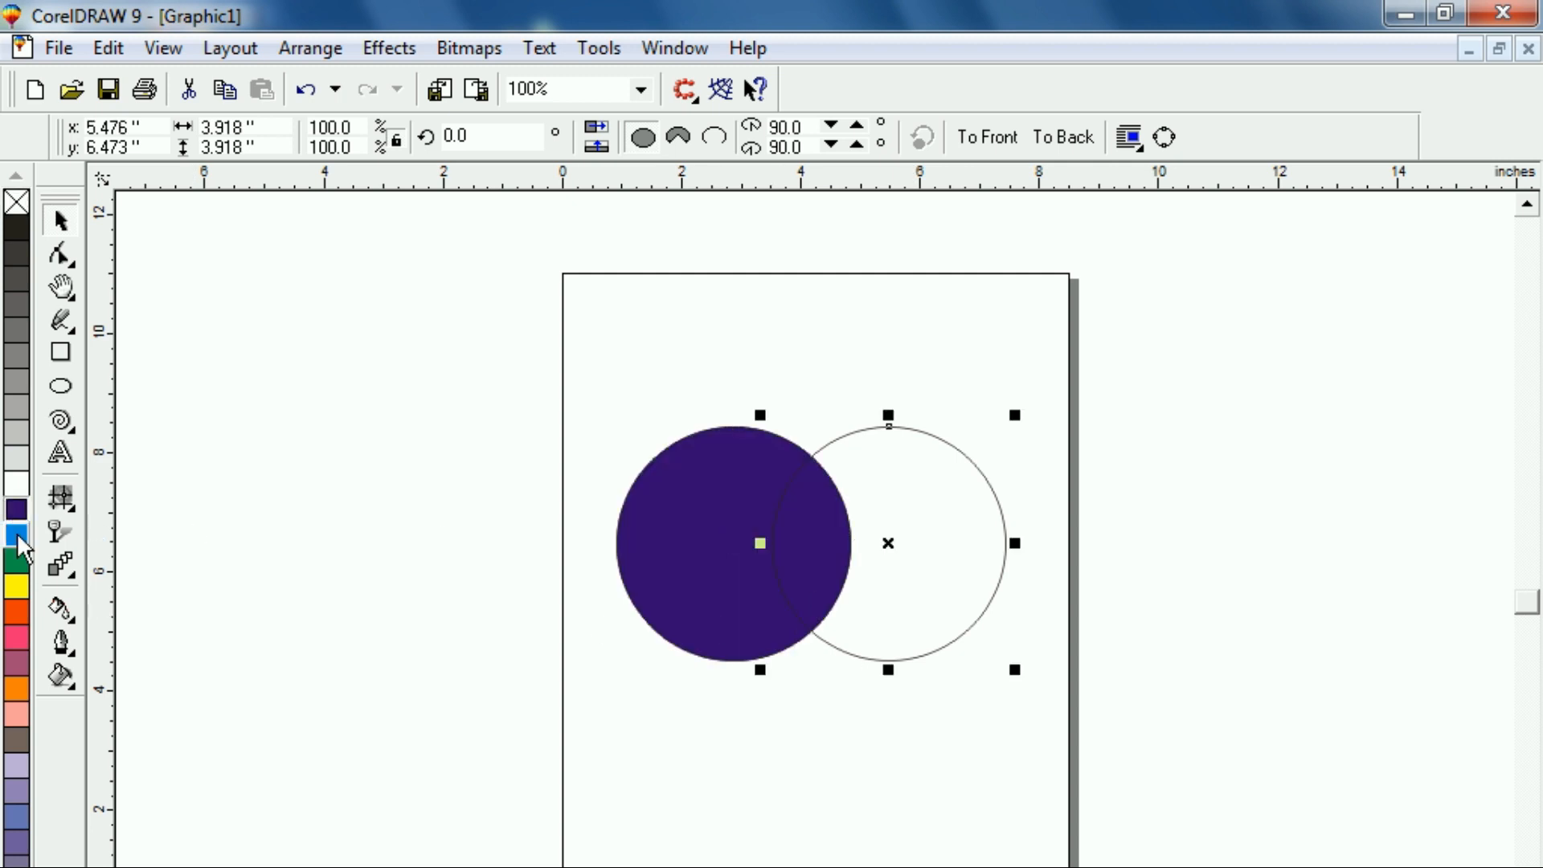
pyautogui.click(18, 433)
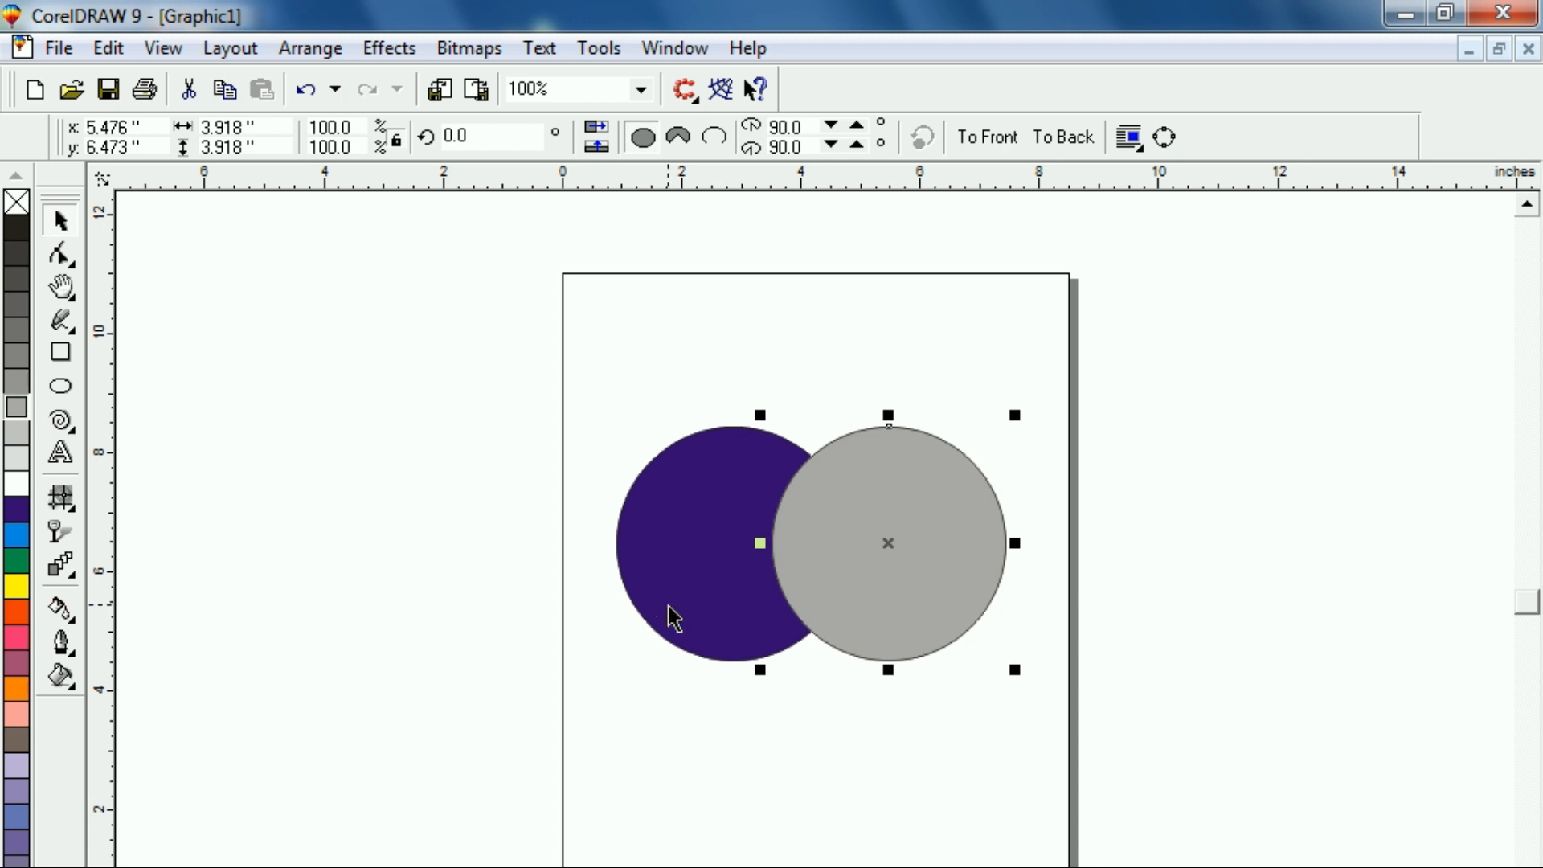
# - Remove the fill colours from both circles
pyautogui.click(16, 202)
pyautogui.click(711, 524)
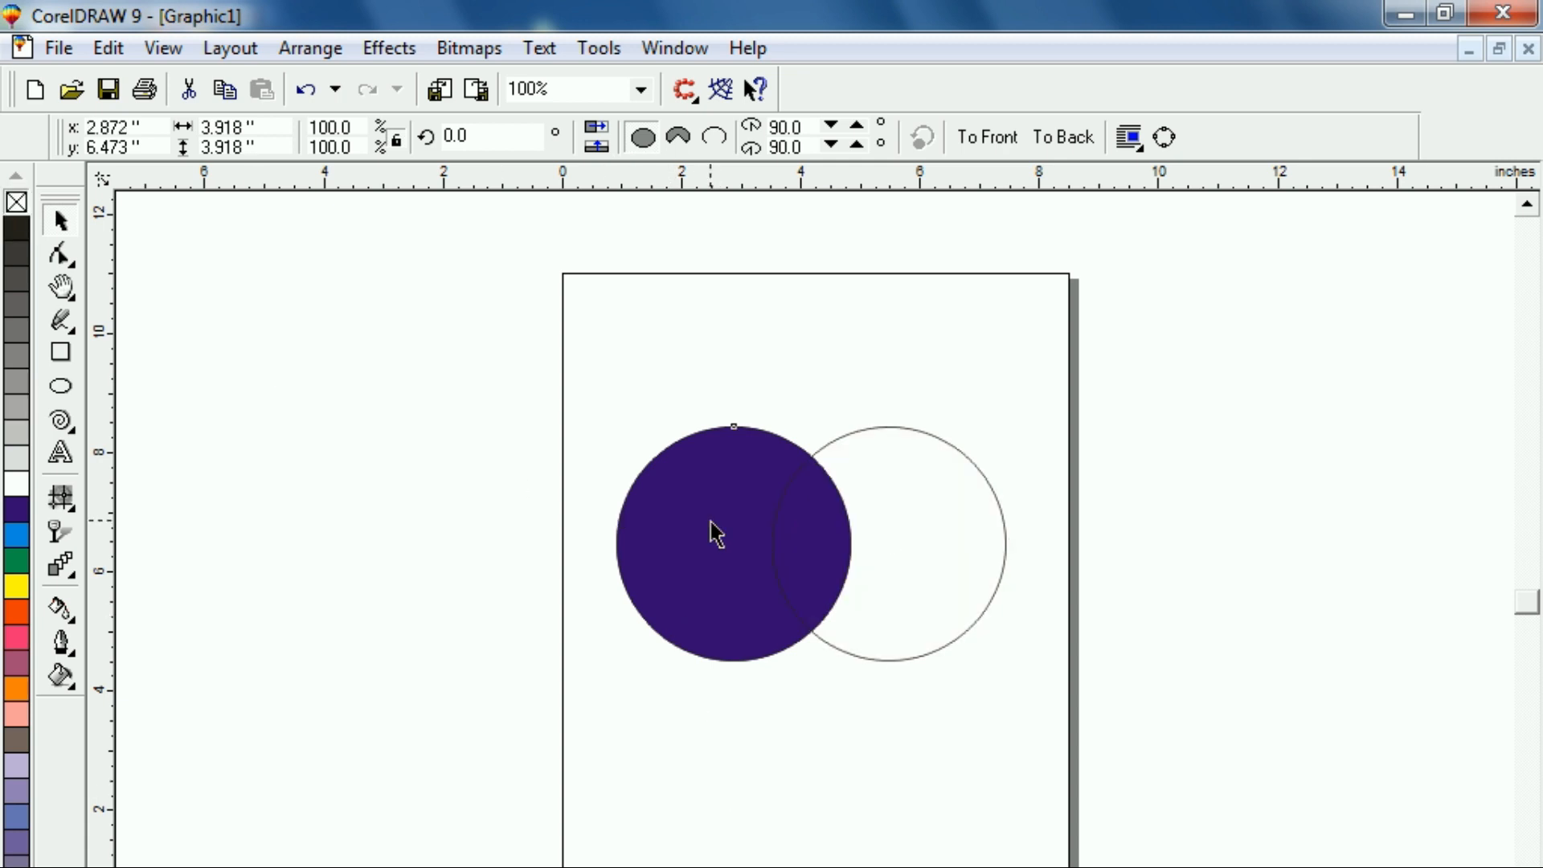
pyautogui.click(17, 202)
pyautogui.click(496, 363)
# - Intersect the two circles to create a separate shape from their overlap
pyautogui.moveTo(521, 335); pyautogui.dragTo(1087, 775)
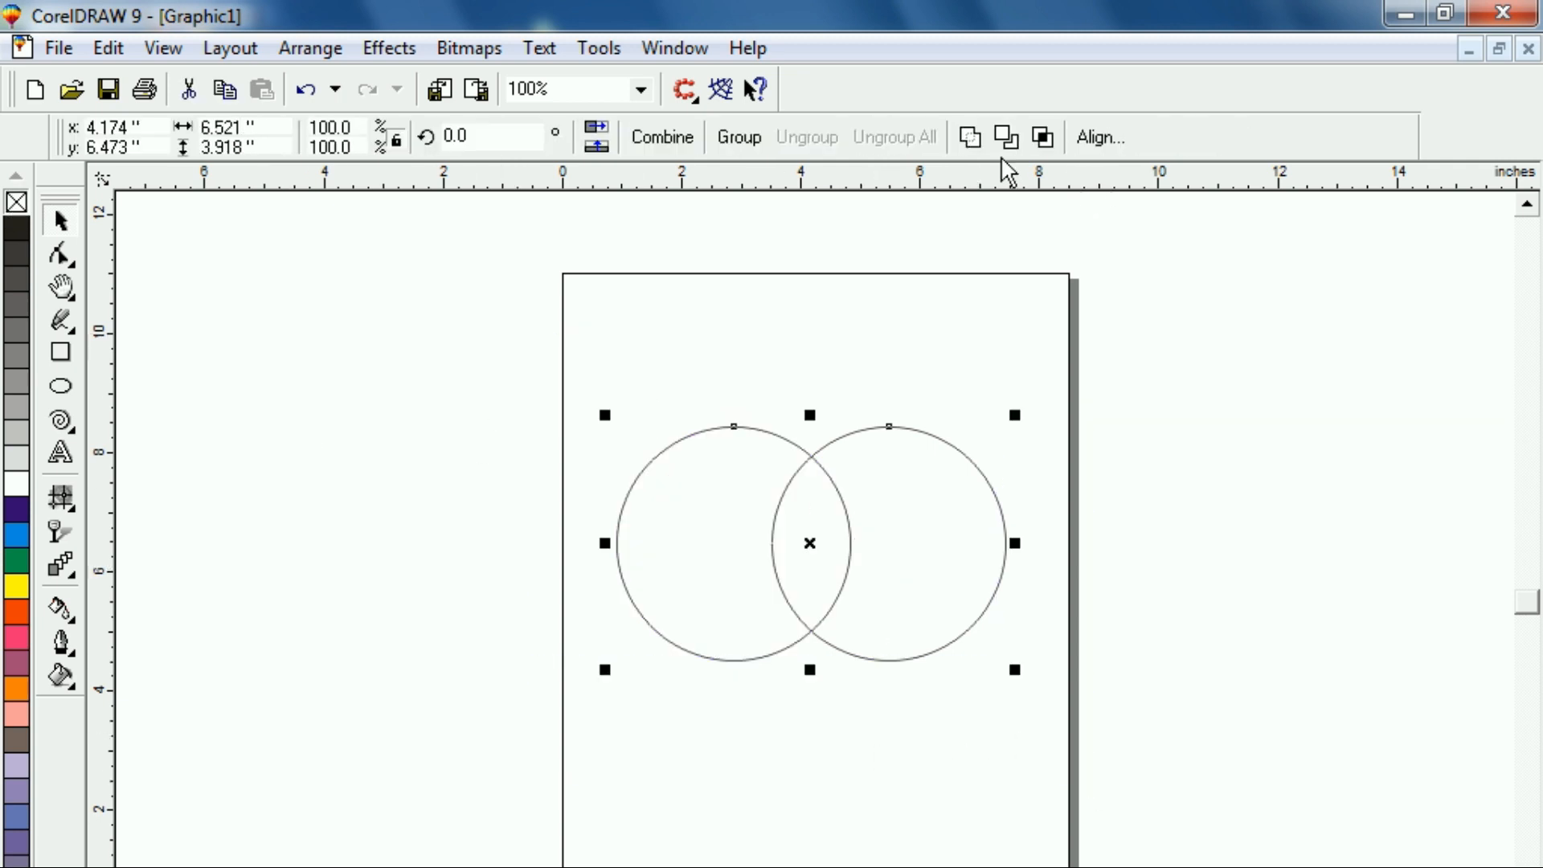
pyautogui.click(1043, 138)
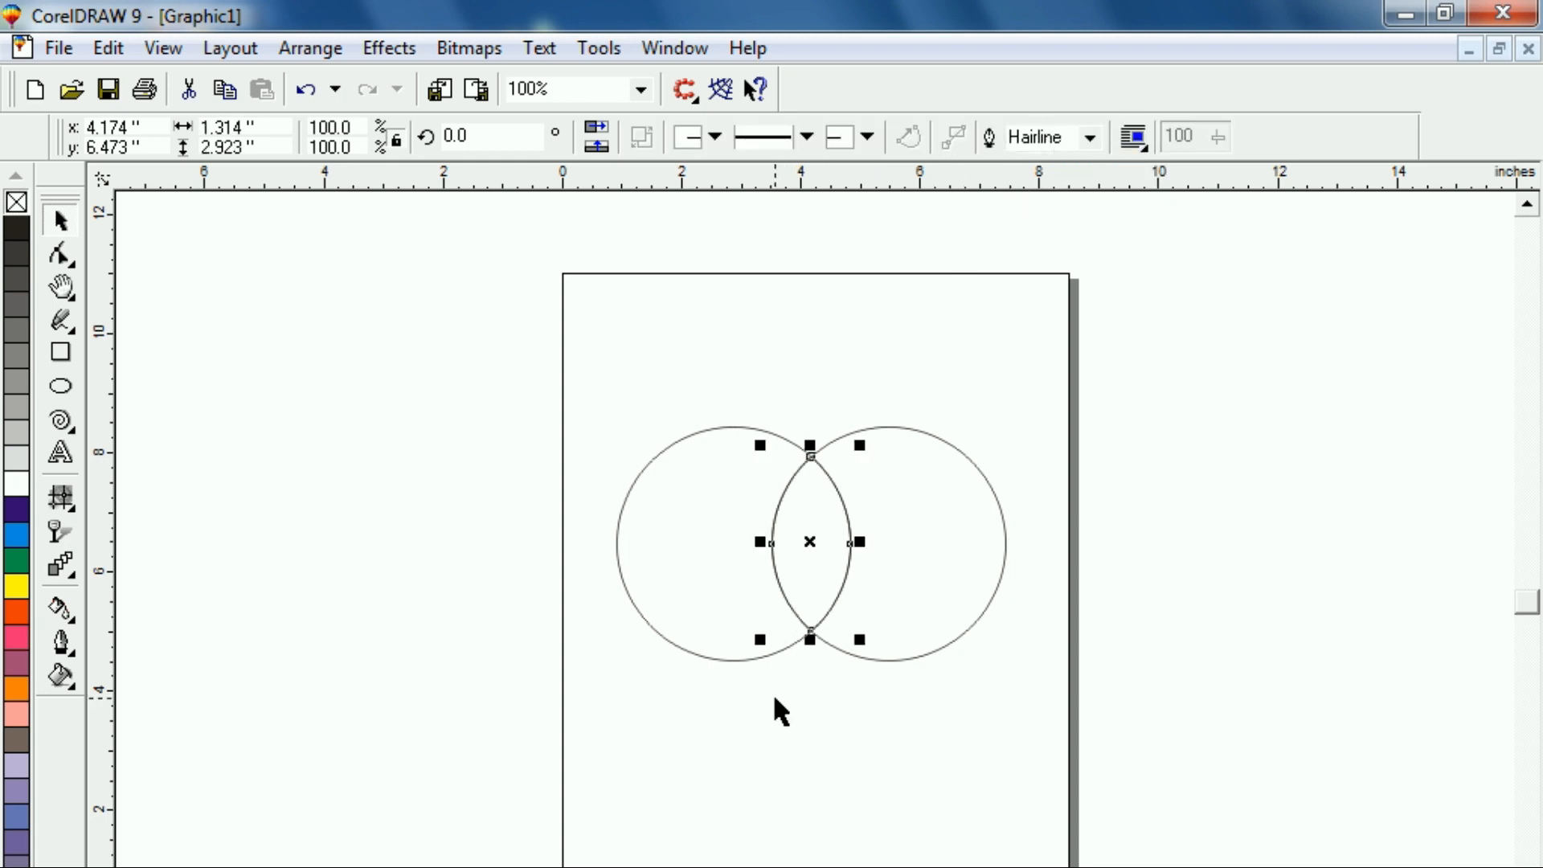
pyautogui.click(789, 764)
# - Fill the left circle dark blue, the overlap shape yellow and the right circle light blue
pyautogui.click(674, 574)
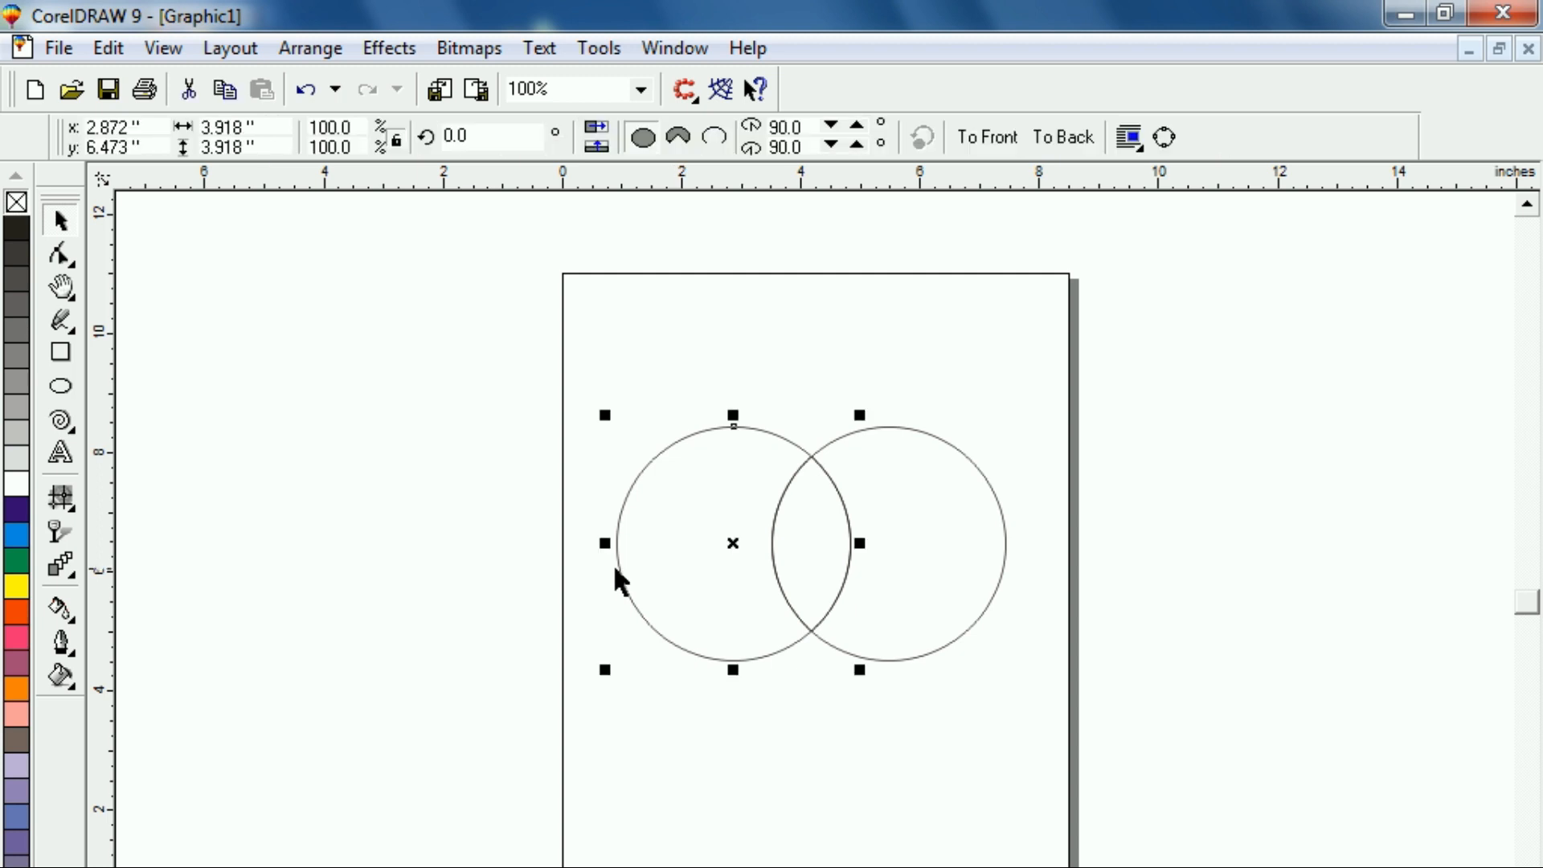
pyautogui.click(16, 509)
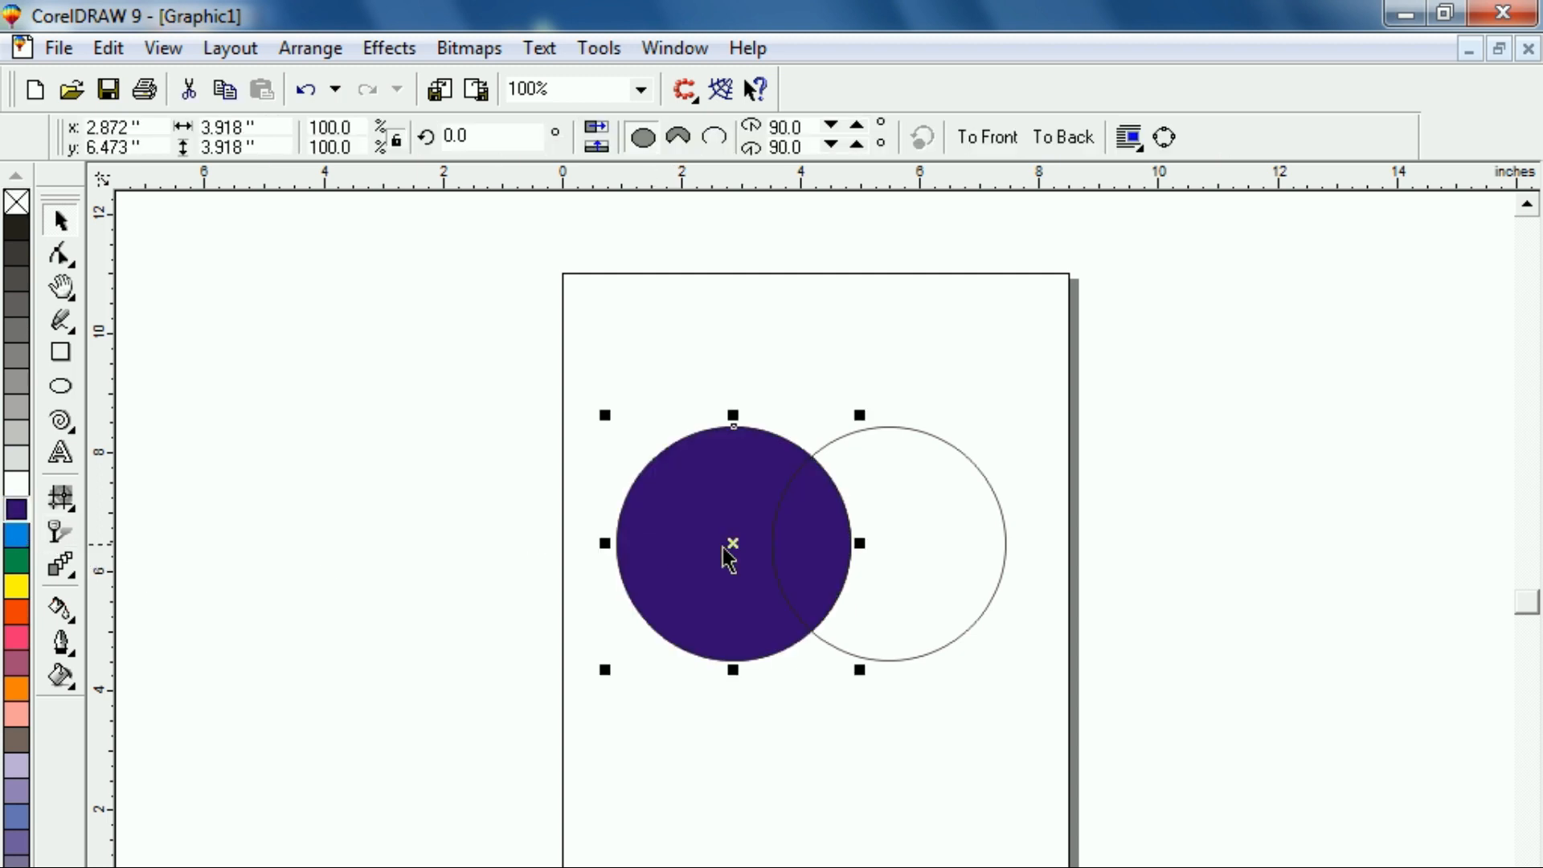
pyautogui.click(816, 540)
pyautogui.click(16, 586)
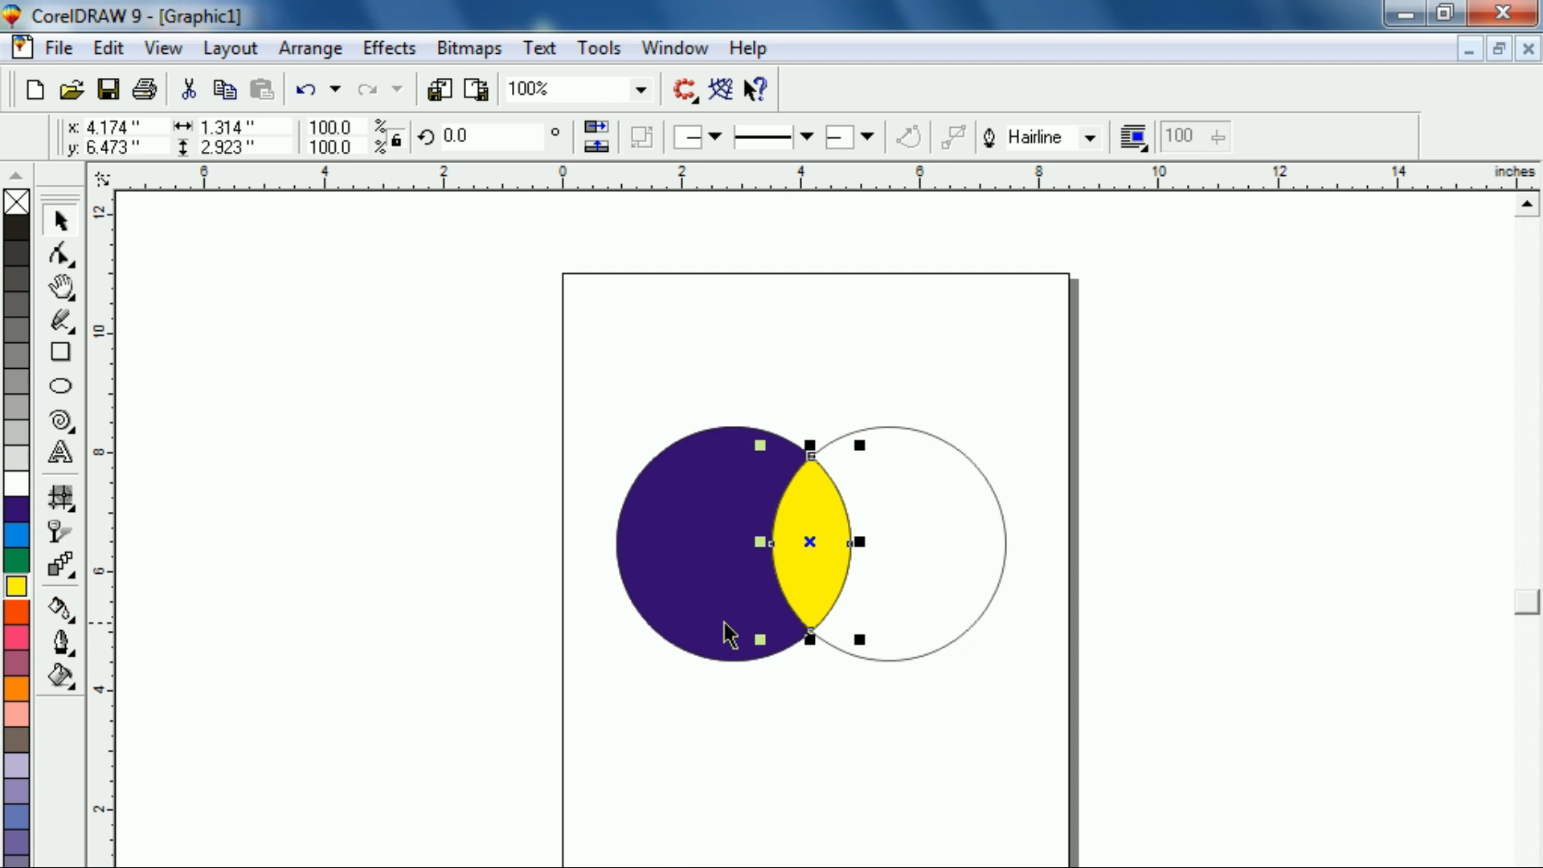
pyautogui.click(923, 544)
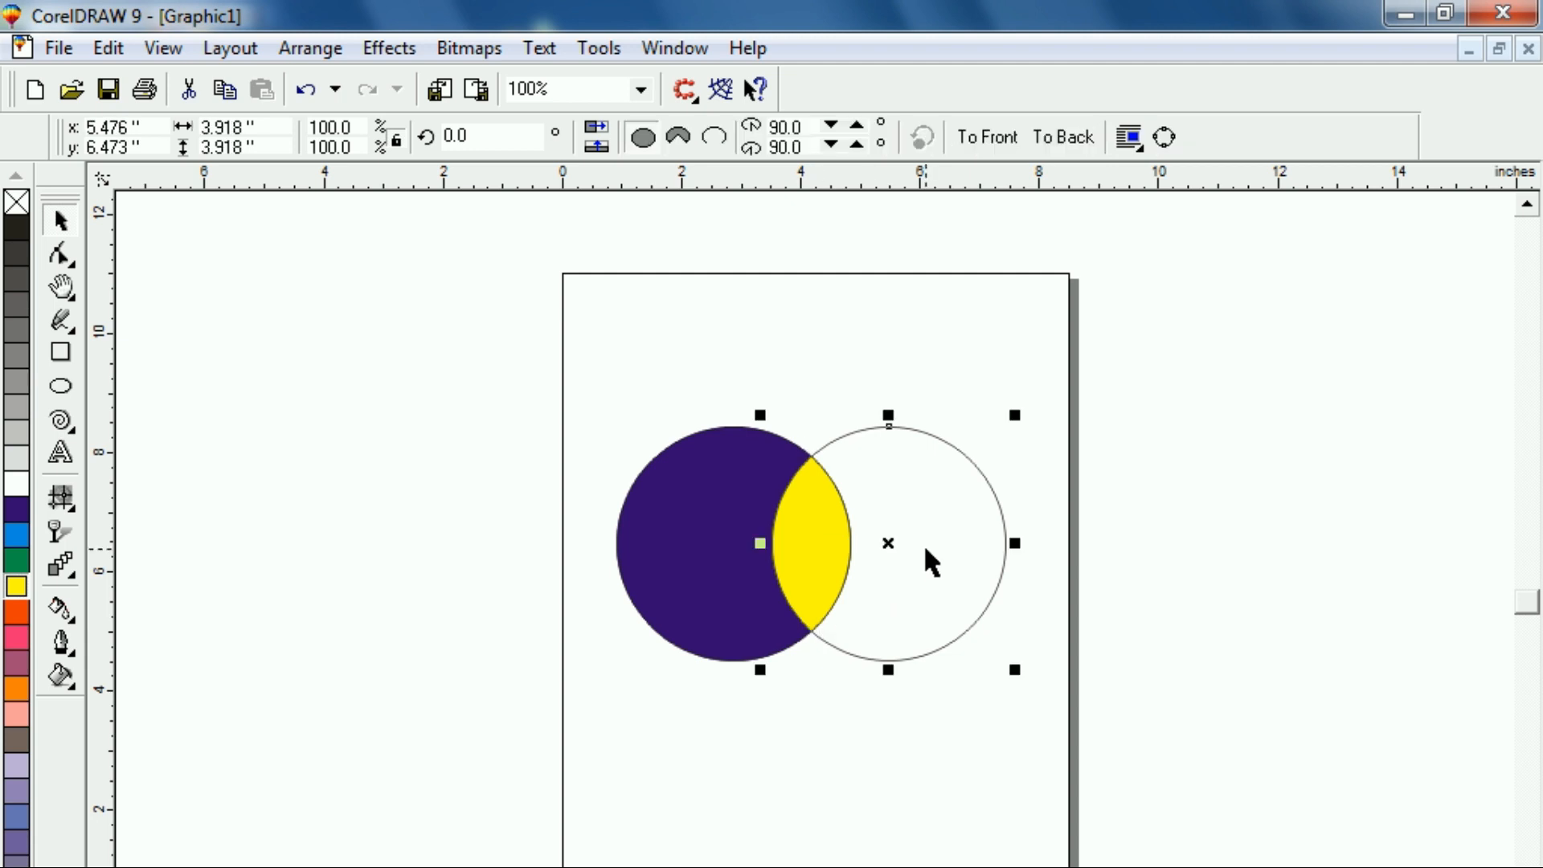
pyautogui.click(23, 542)
pyautogui.click(822, 768)
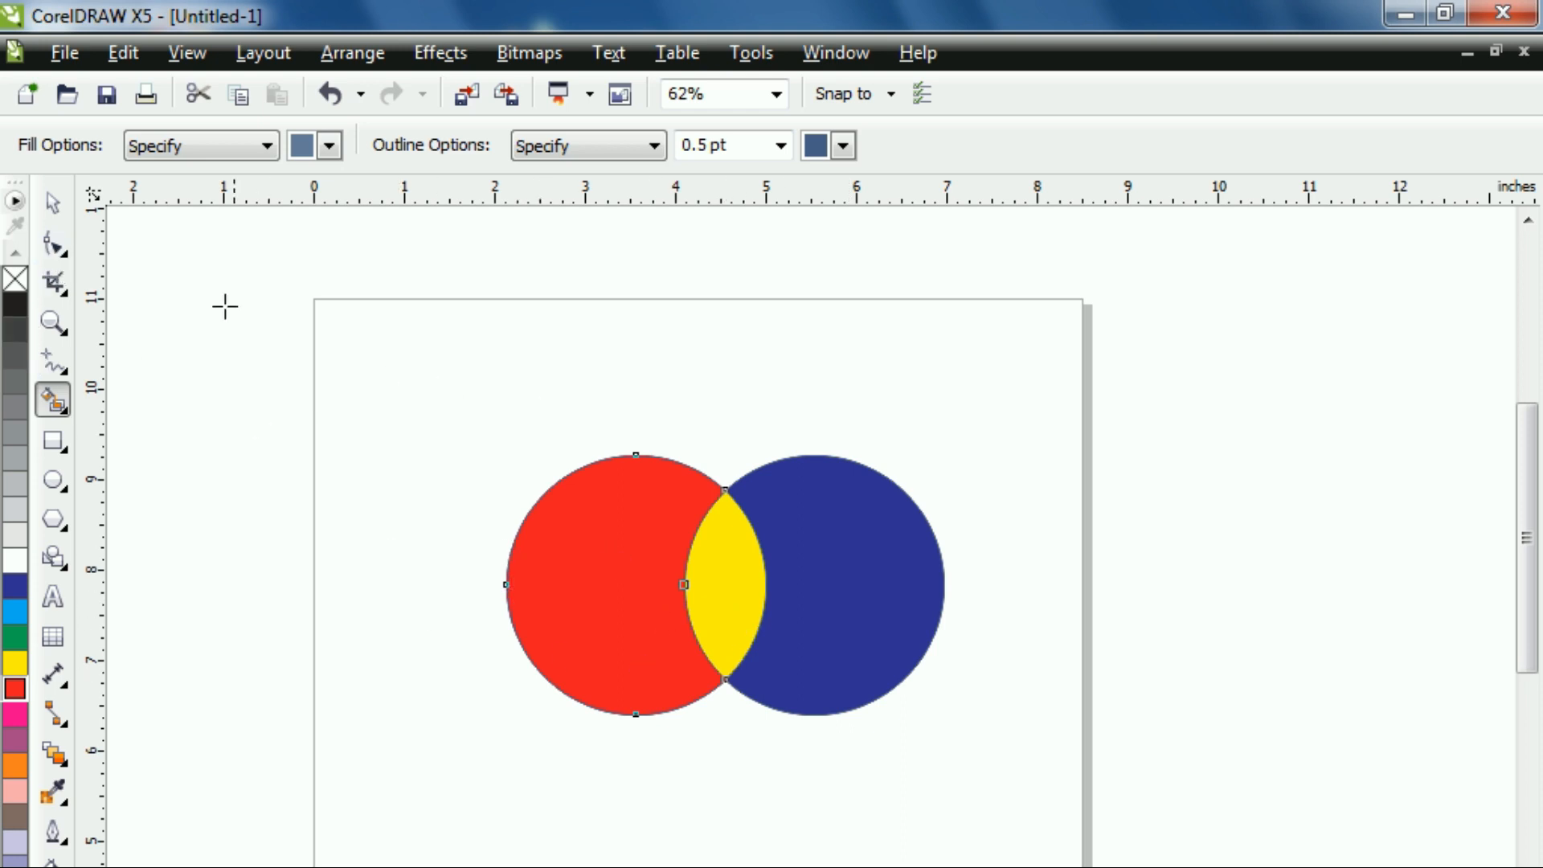
# - Switch back to CorelDRAW X5 and delete all the coloured circle shapes from the page
pyautogui.click(52, 203)
pyautogui.moveTo(416, 358); pyautogui.dragTo(1057, 856)
pyautogui.press('Delete')
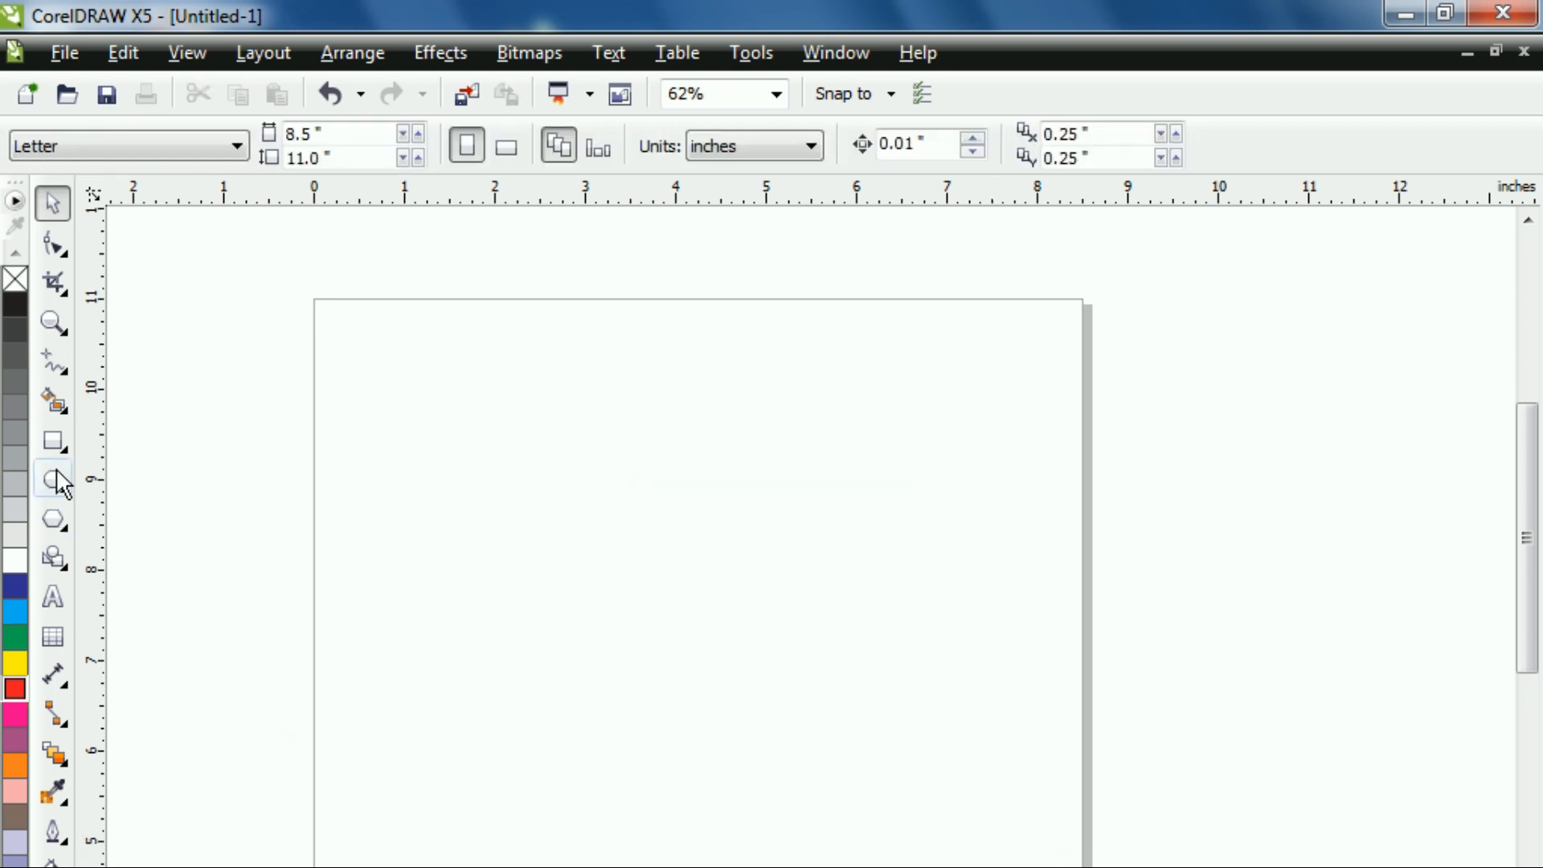
# - Draw a rectangle about 1.77 by 1.68 inches and place a copy diagonally below right, overlapping its corner
pyautogui.click(53, 440)
pyautogui.moveTo(480, 472); pyautogui.dragTo(640, 622)
pyautogui.moveTo(558, 546); pyautogui.dragTo(659, 641)
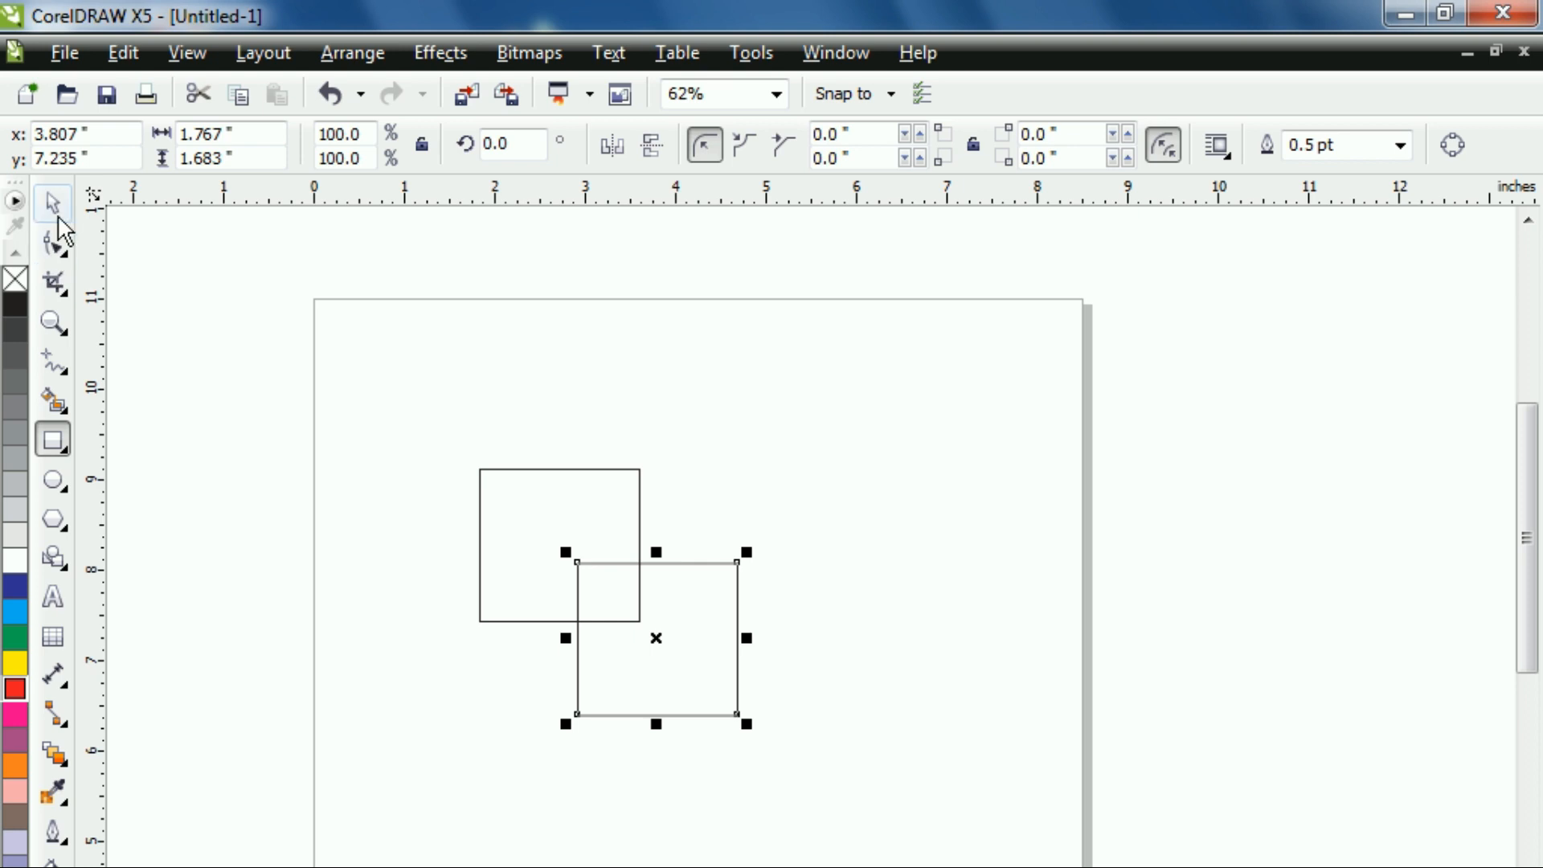
# - Create a copy of both rectangles rotated about a quarter turn around their common centre, keeping the originals
pyautogui.click(53, 206)
pyautogui.moveTo(344, 369); pyautogui.dragTo(892, 848)
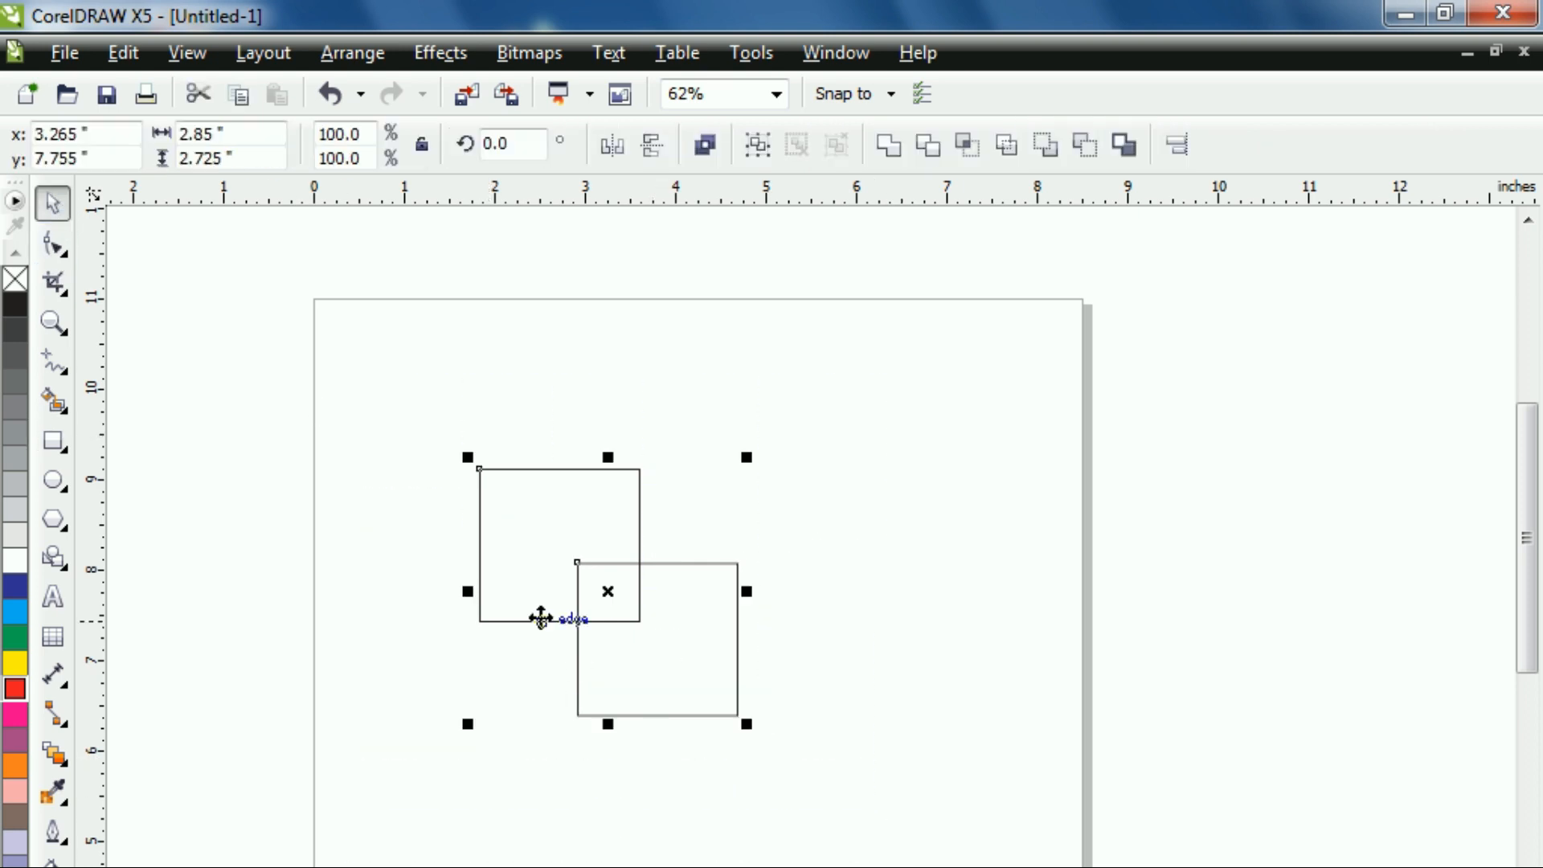
pyautogui.click(609, 599)
pyautogui.moveTo(754, 464); pyautogui.dragTo(832, 865)
pyautogui.click(937, 734)
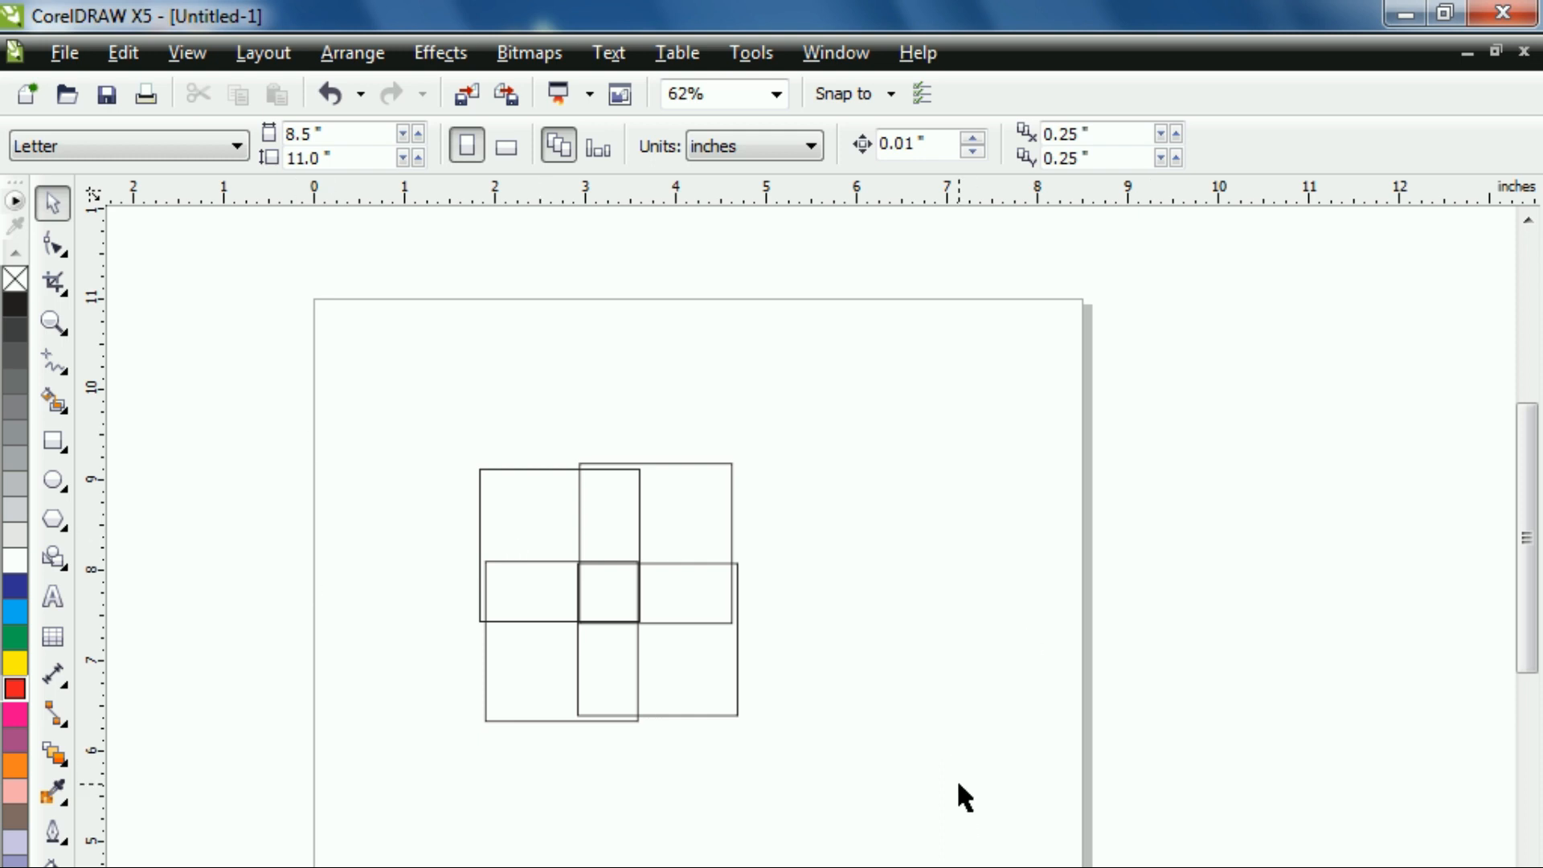
# - Create a Smart Fill shape in the upper-left region of the overlapping rectangles and colour it dark blue
pyautogui.click(625, 521)
pyautogui.click(466, 348)
pyautogui.click(53, 408)
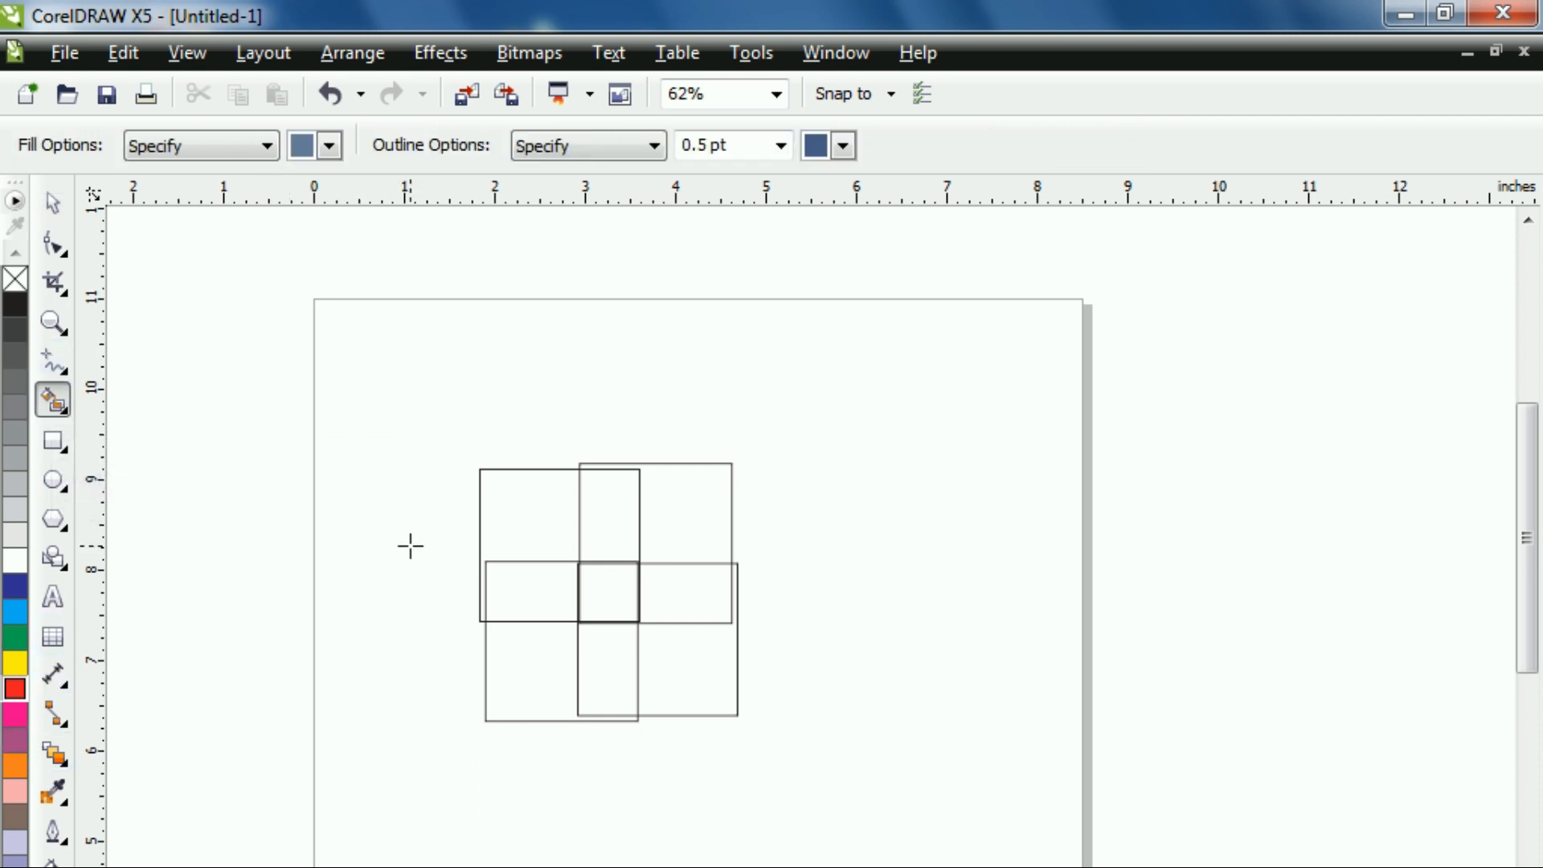
pyautogui.click(486, 518)
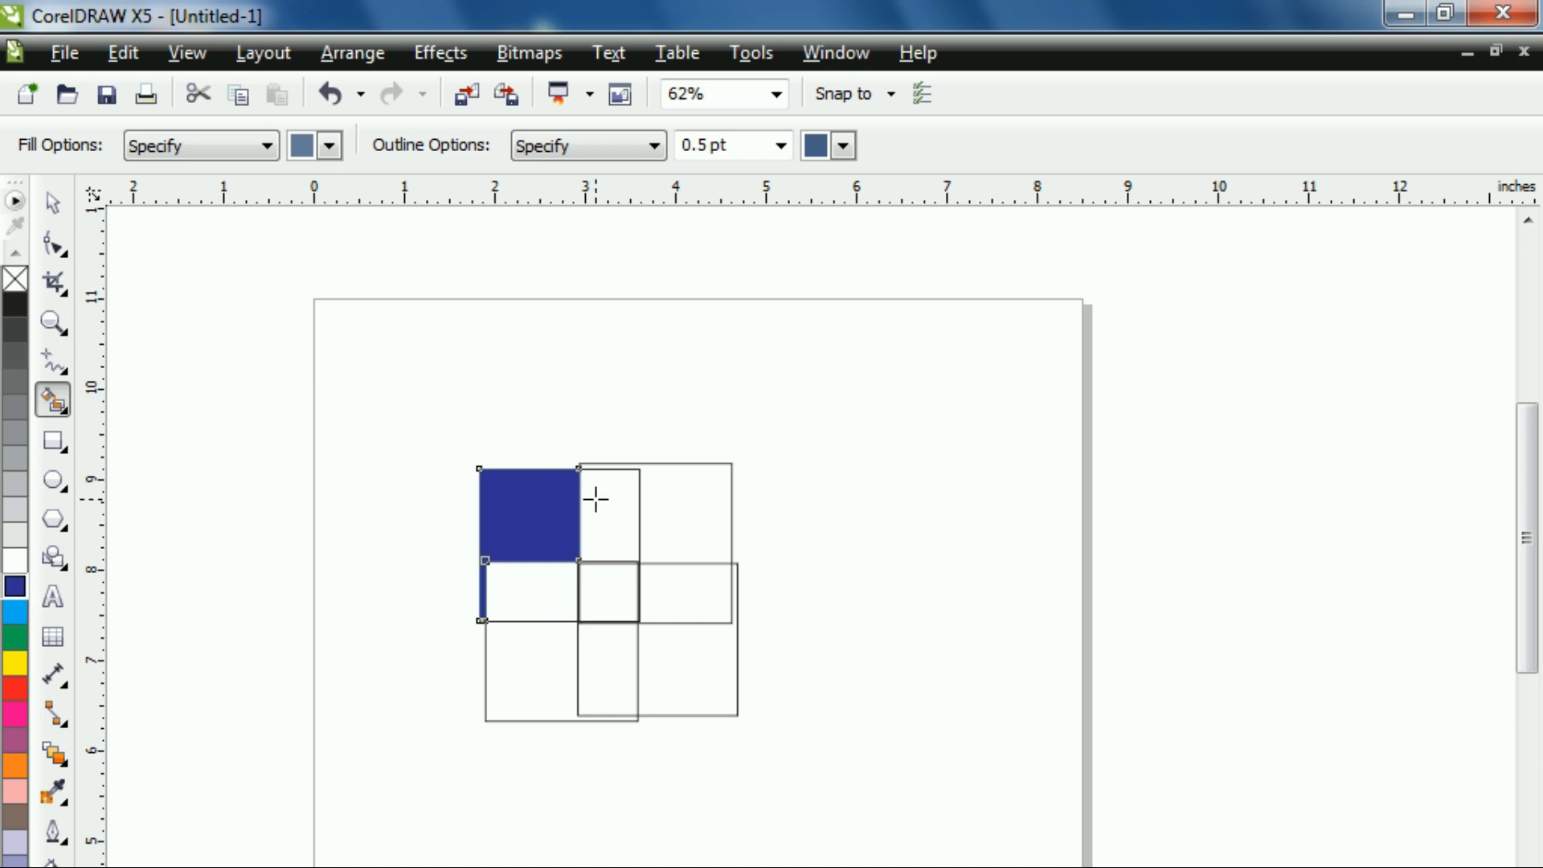
# - Set the Smart Fill outline colour to coral red and fill the upper-centre overlap with the specified slate blue
pyautogui.click(842, 145)
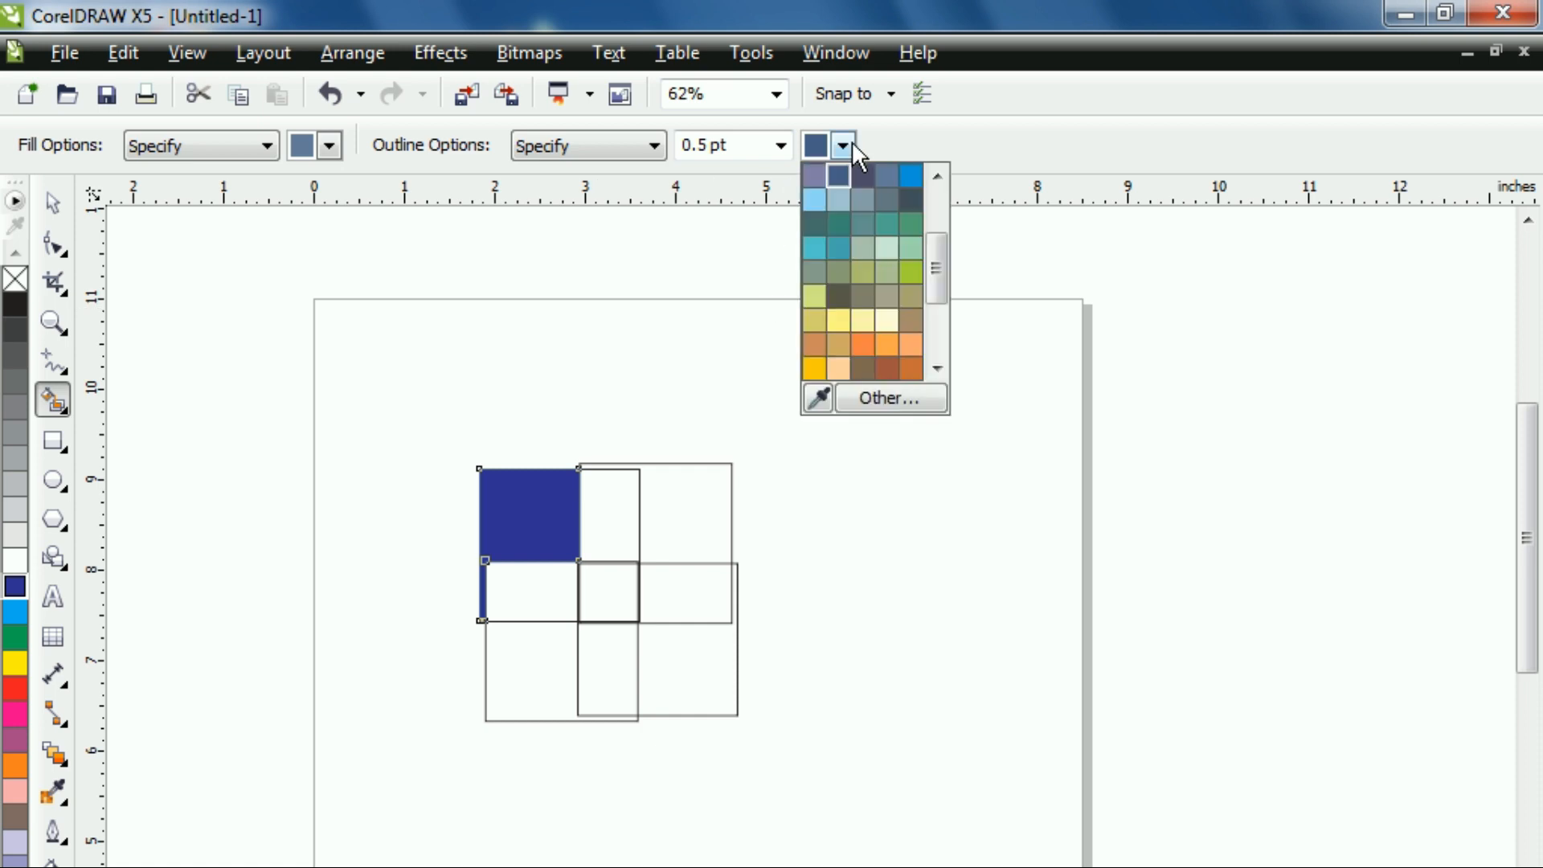
pyautogui.click(844, 147)
pyautogui.click(844, 146)
pyautogui.moveTo(935, 211); pyautogui.dragTo(930, 336)
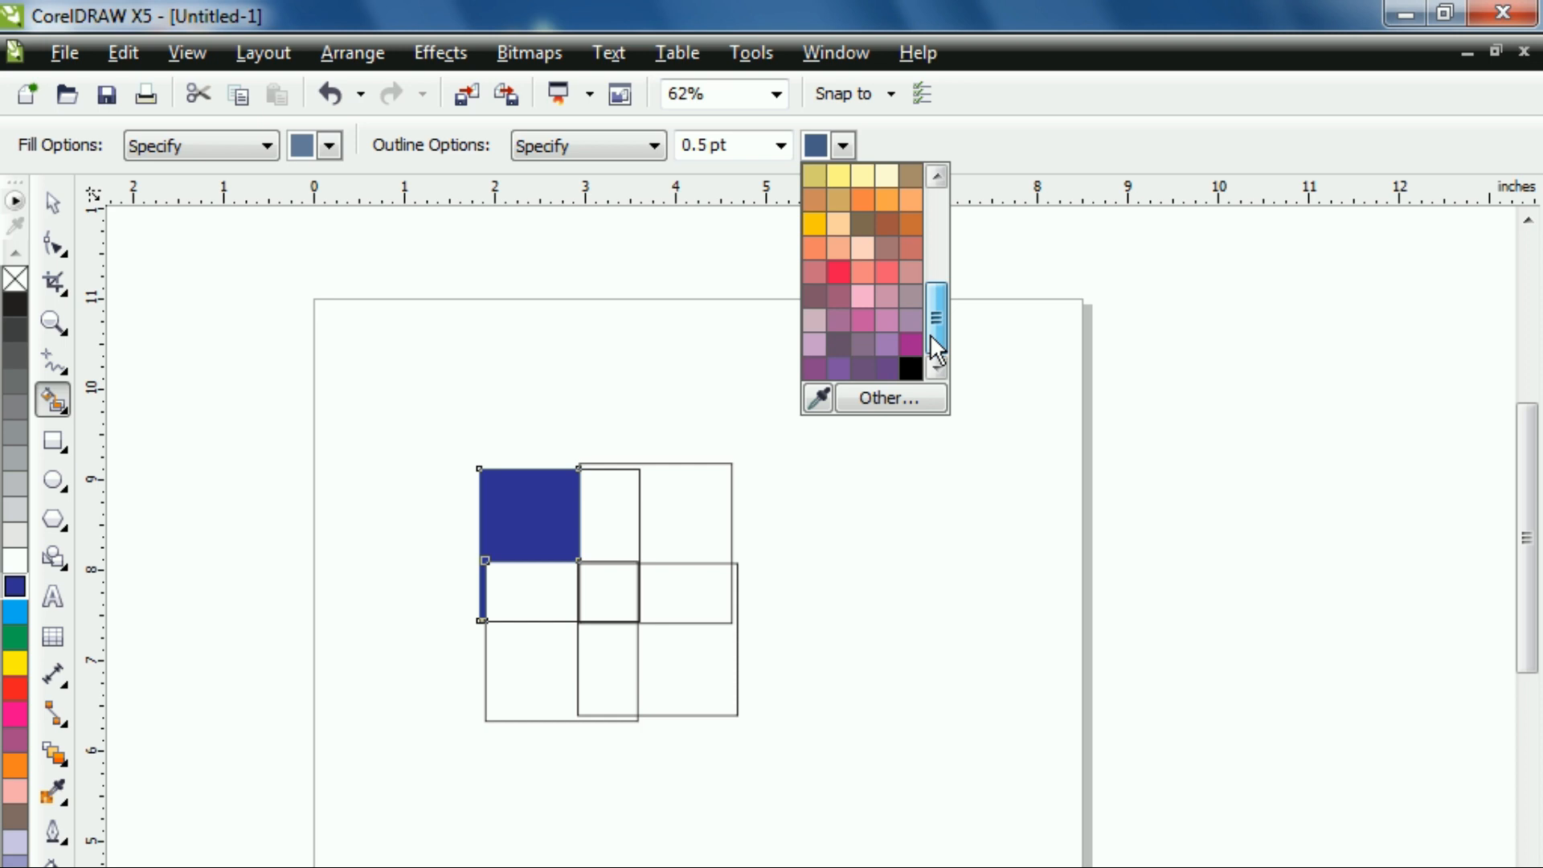
pyautogui.click(861, 271)
pyautogui.click(621, 522)
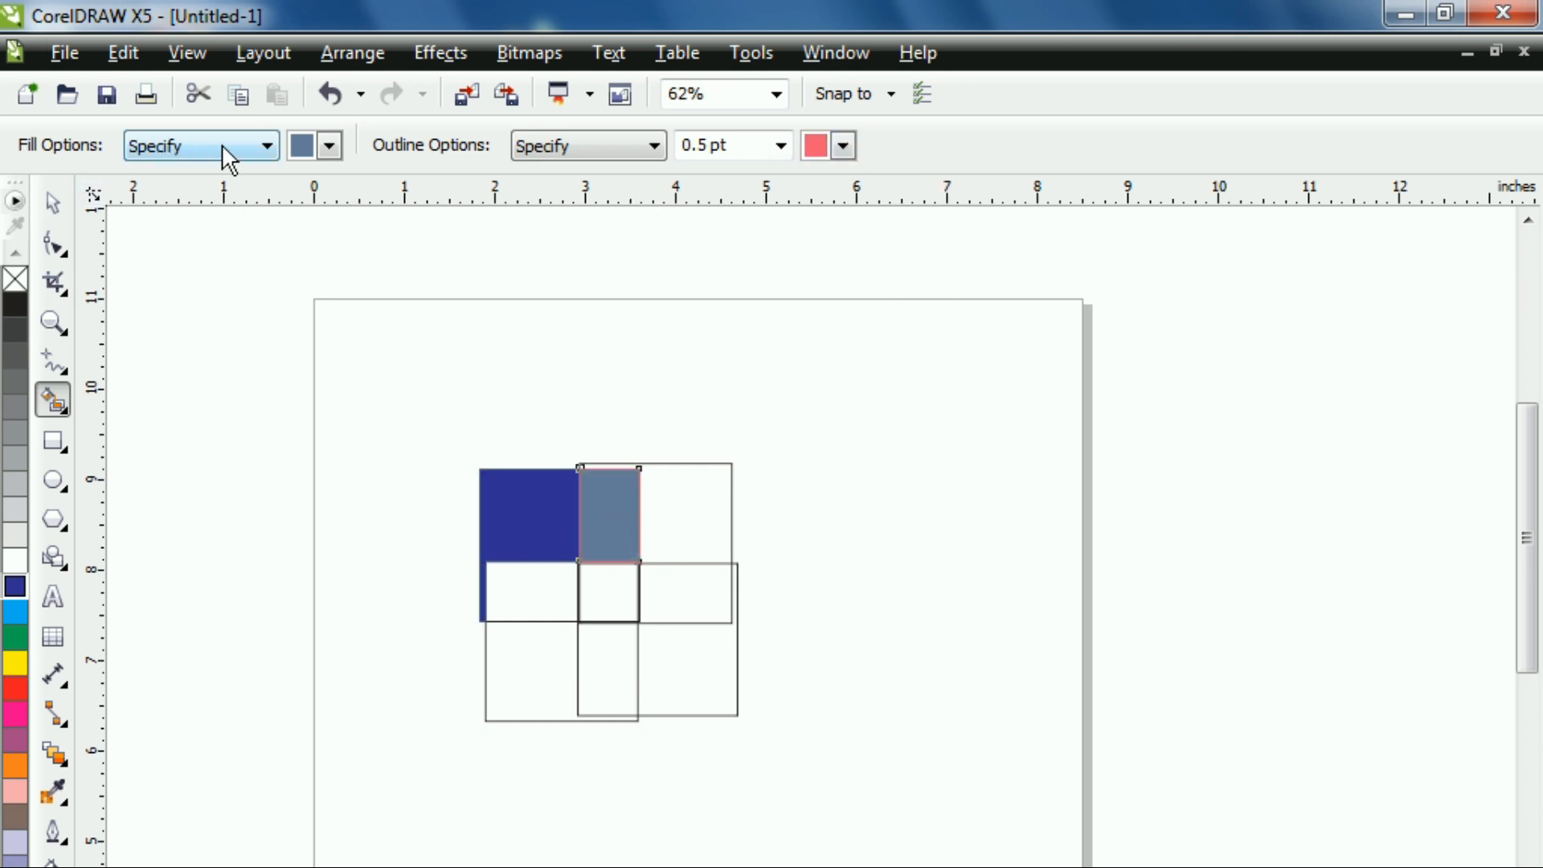
# - Set the Smart Fill colour to green and fill the upper-right region of the rectangles
pyautogui.click(326, 144)
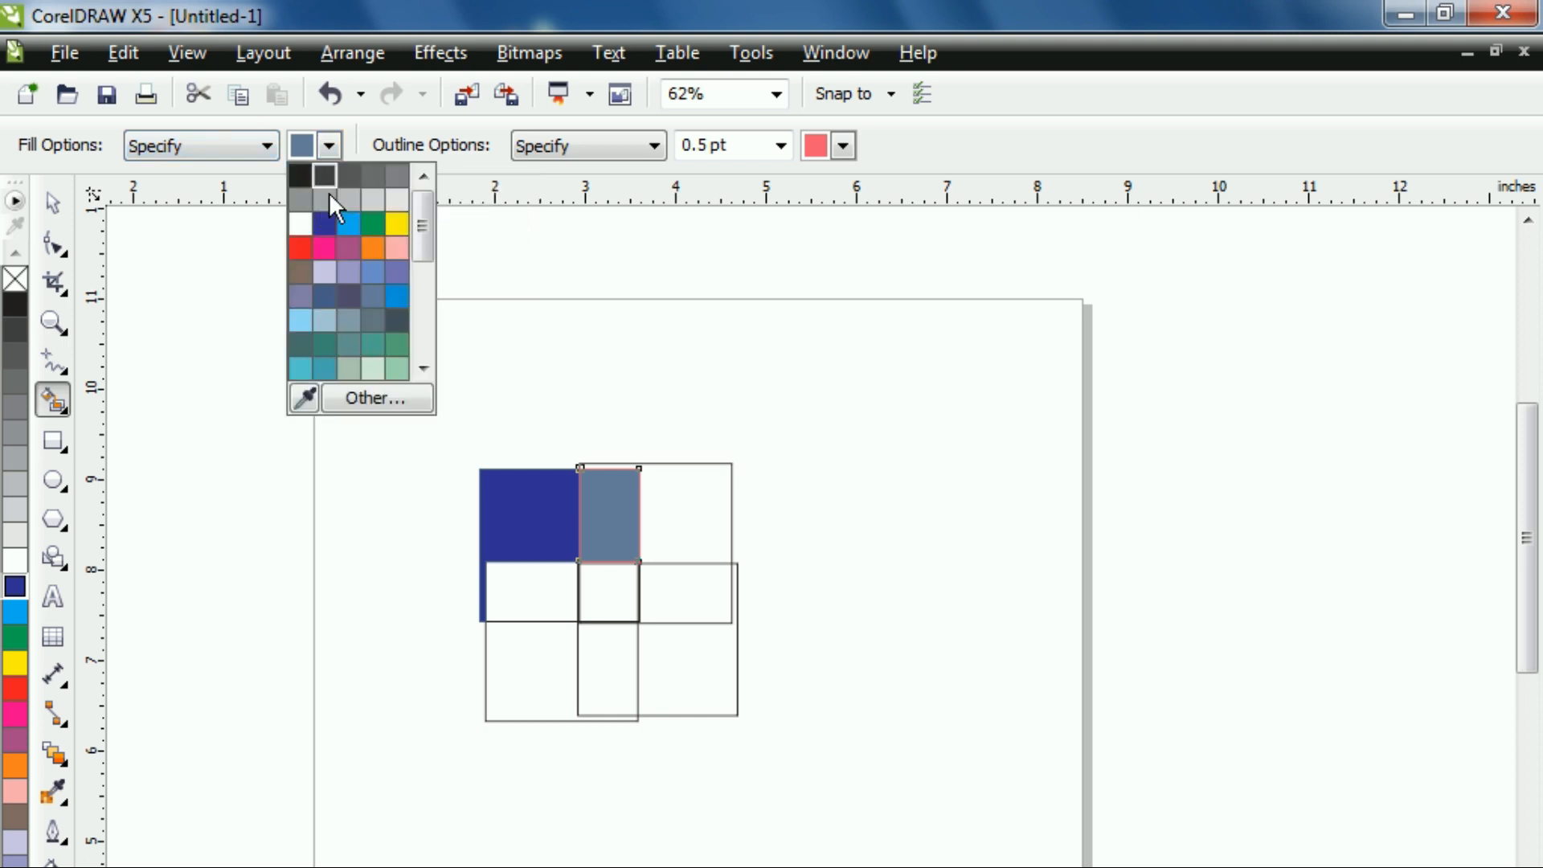
pyautogui.click(371, 223)
pyautogui.click(685, 511)
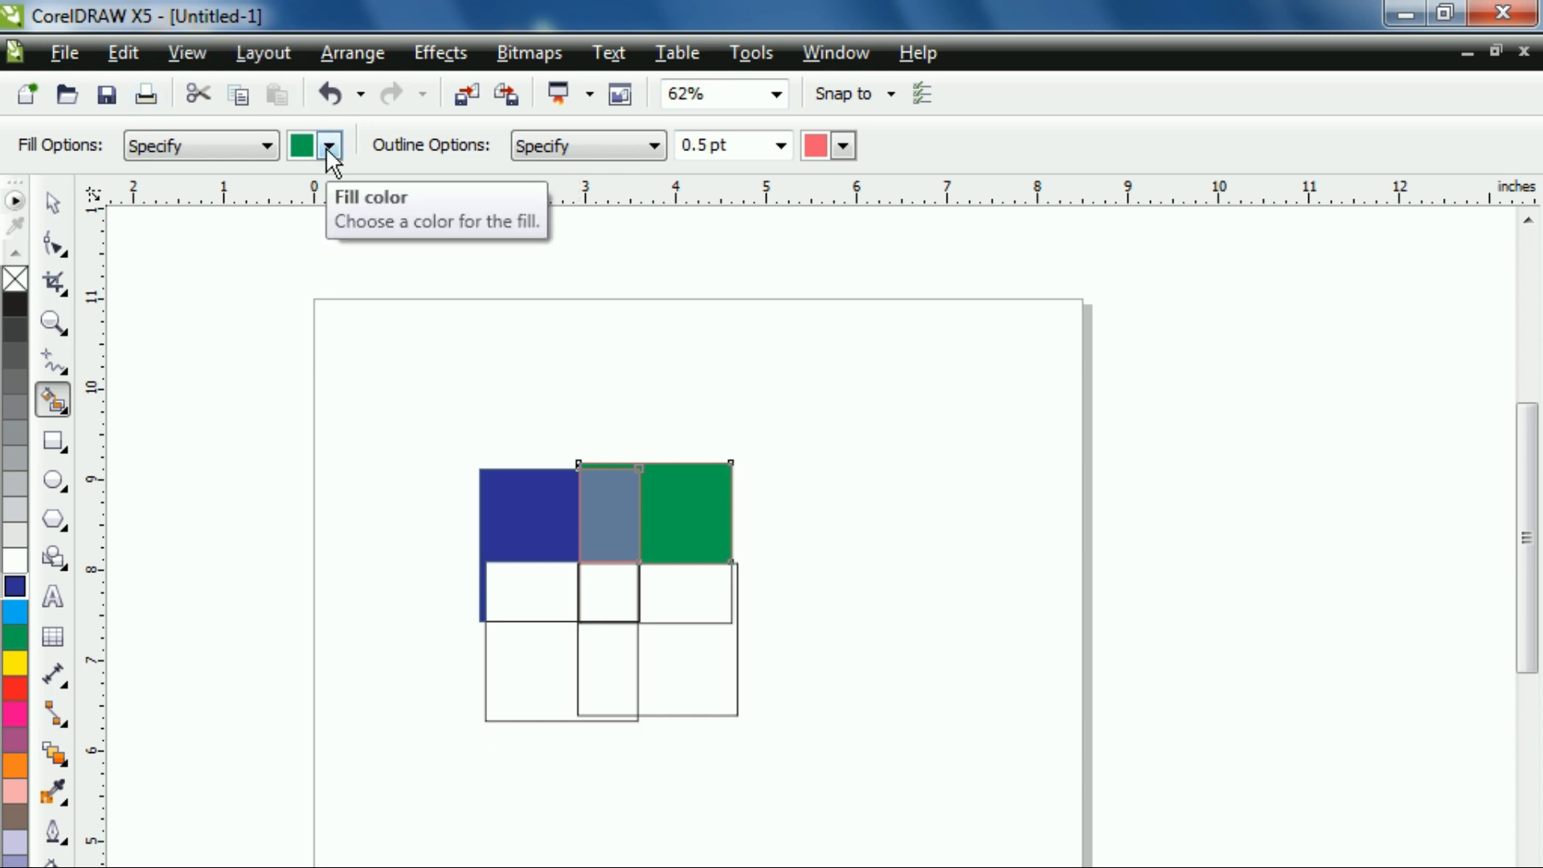
# - Set the Smart Fill outline colour to bright blue and undo the last action on the page
pyautogui.click(843, 146)
pyautogui.moveTo(924, 299); pyautogui.dragTo(937, 202)
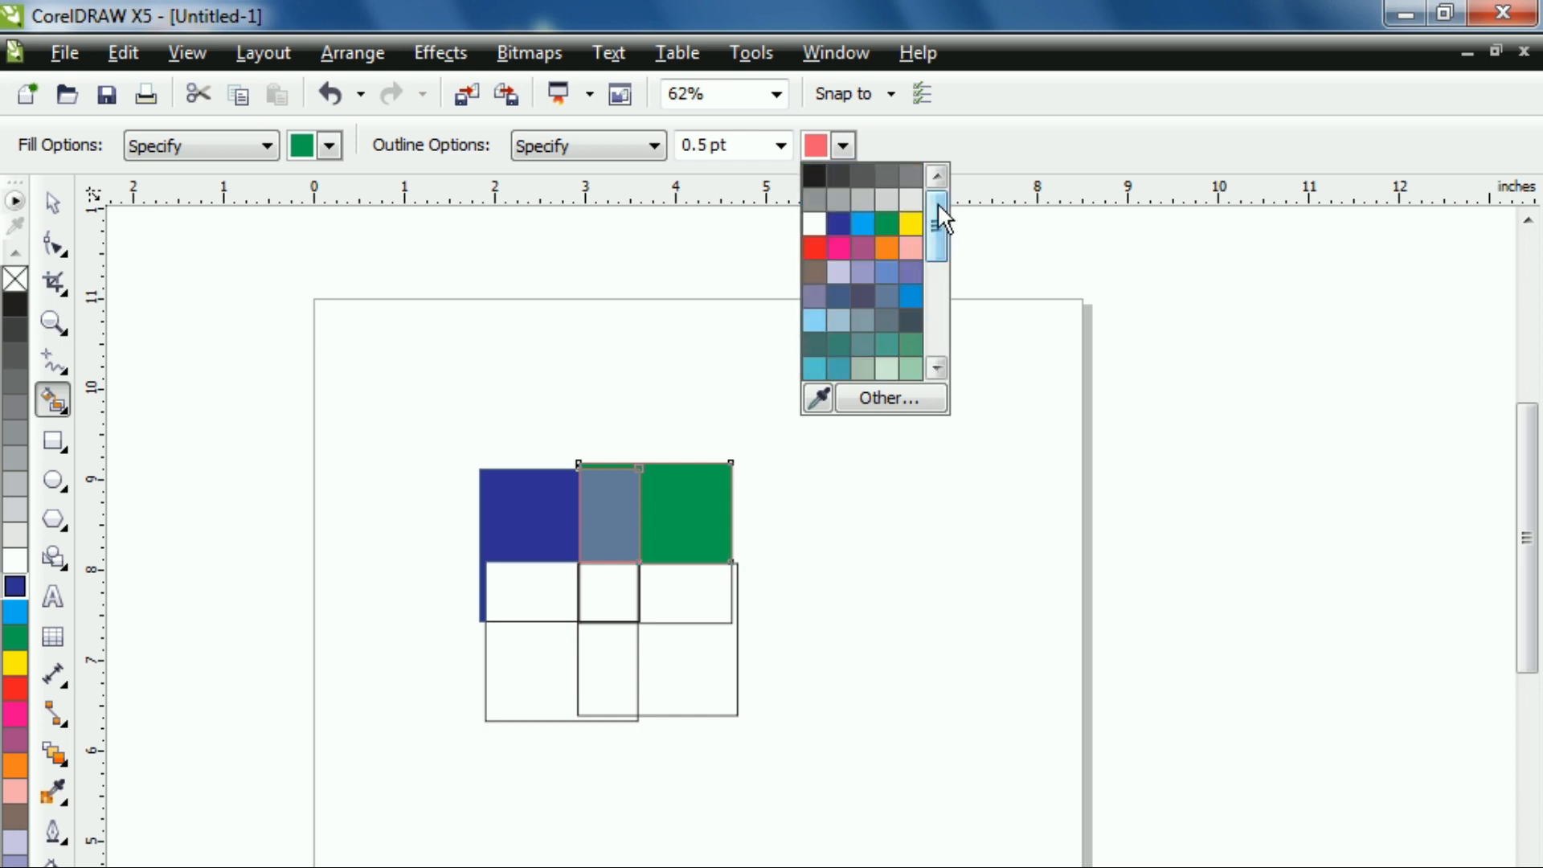
pyautogui.click(911, 296)
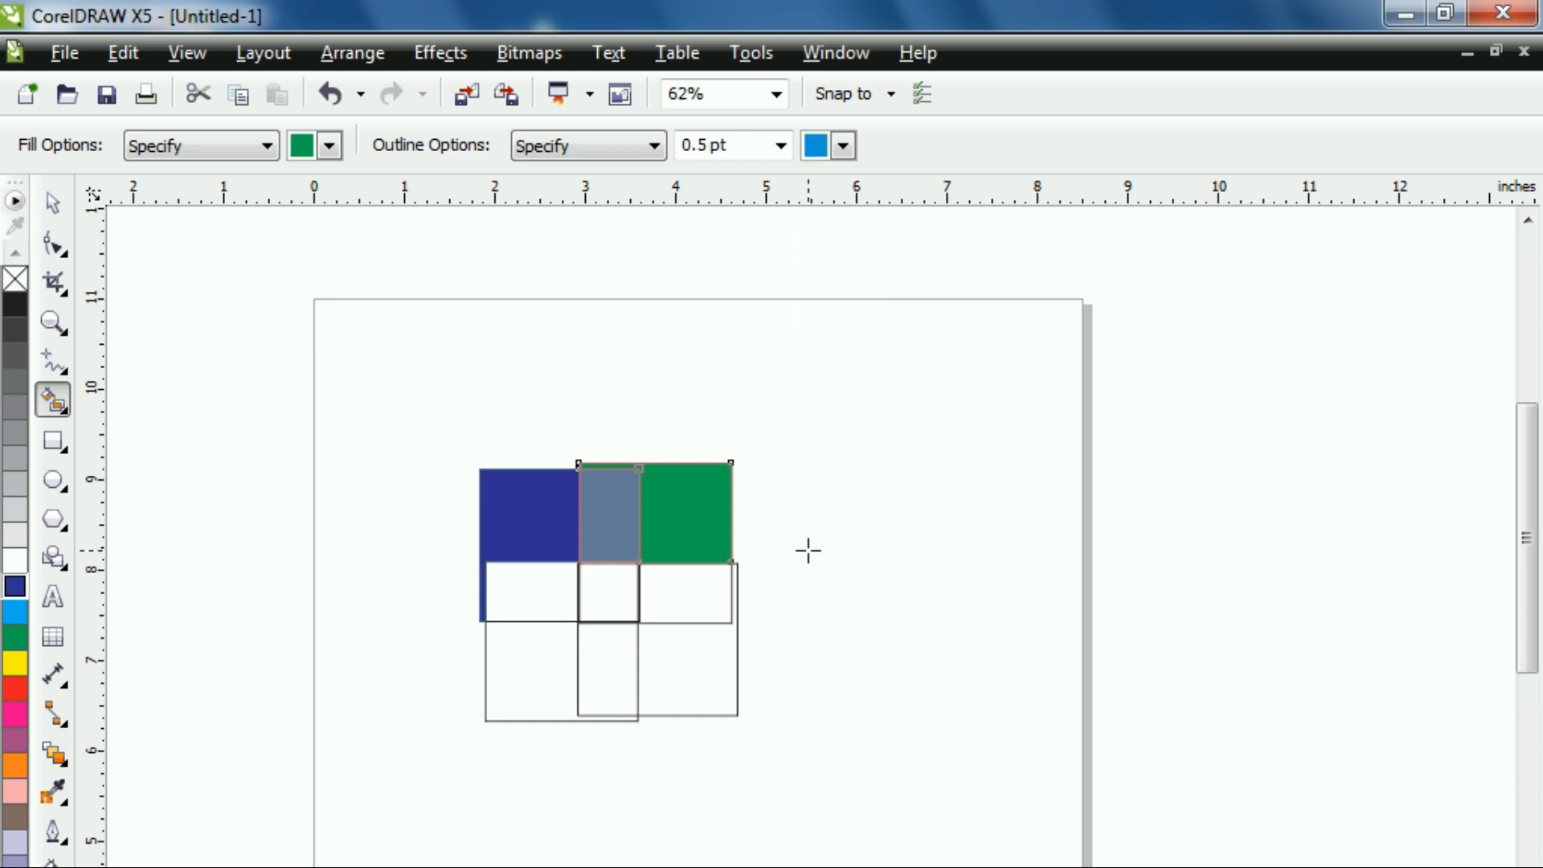
pyautogui.hotkey('ctrl', 'z')
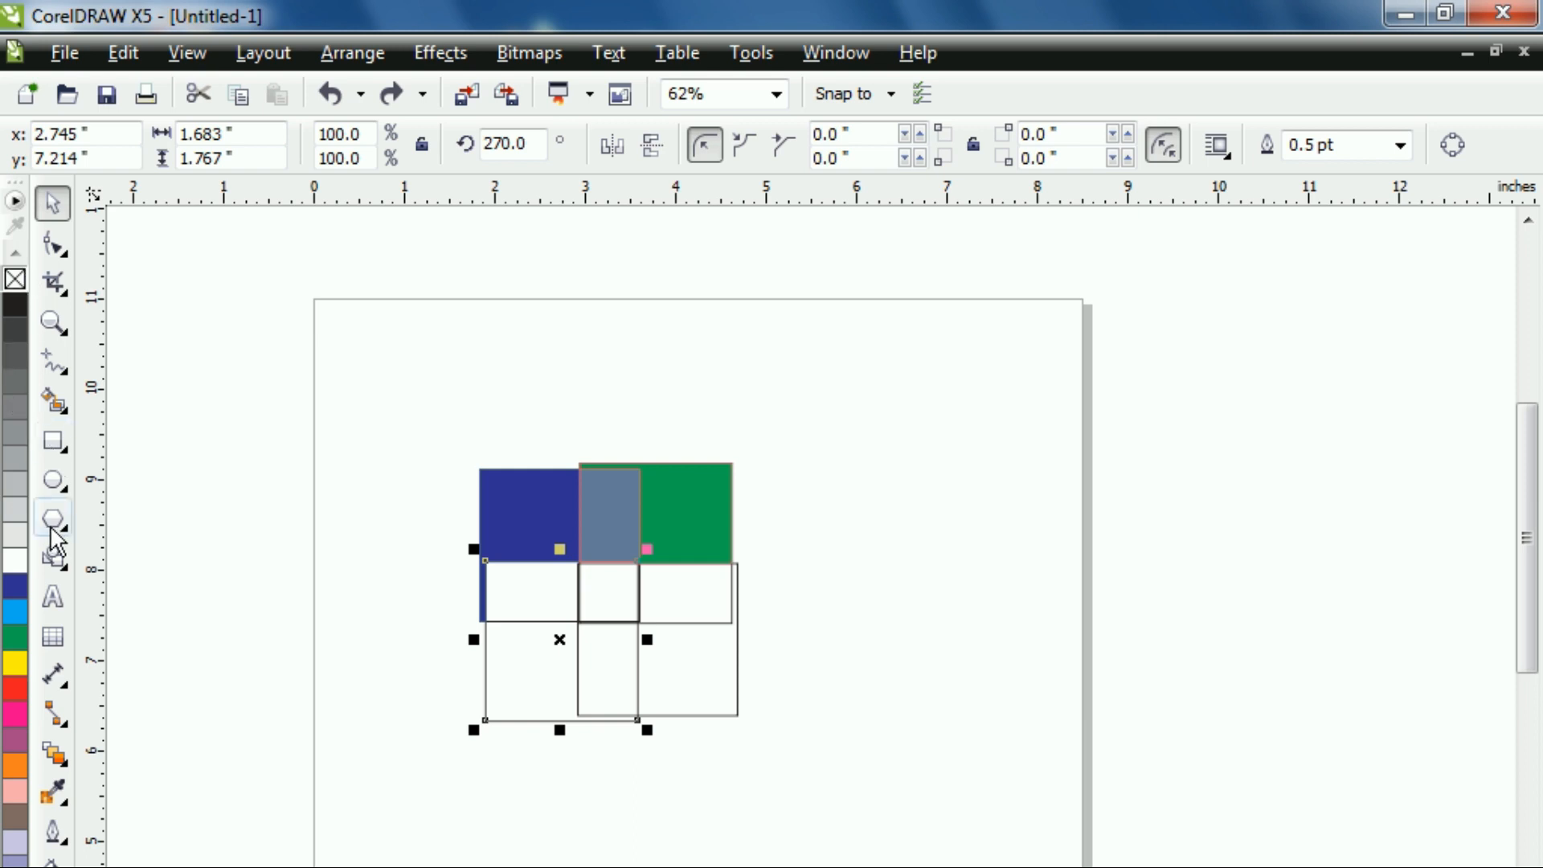
# - Set the Smart Fill colour and outline to dark slate blue, fill the middle-left overlap and recolour it light blue
pyautogui.click(55, 404)
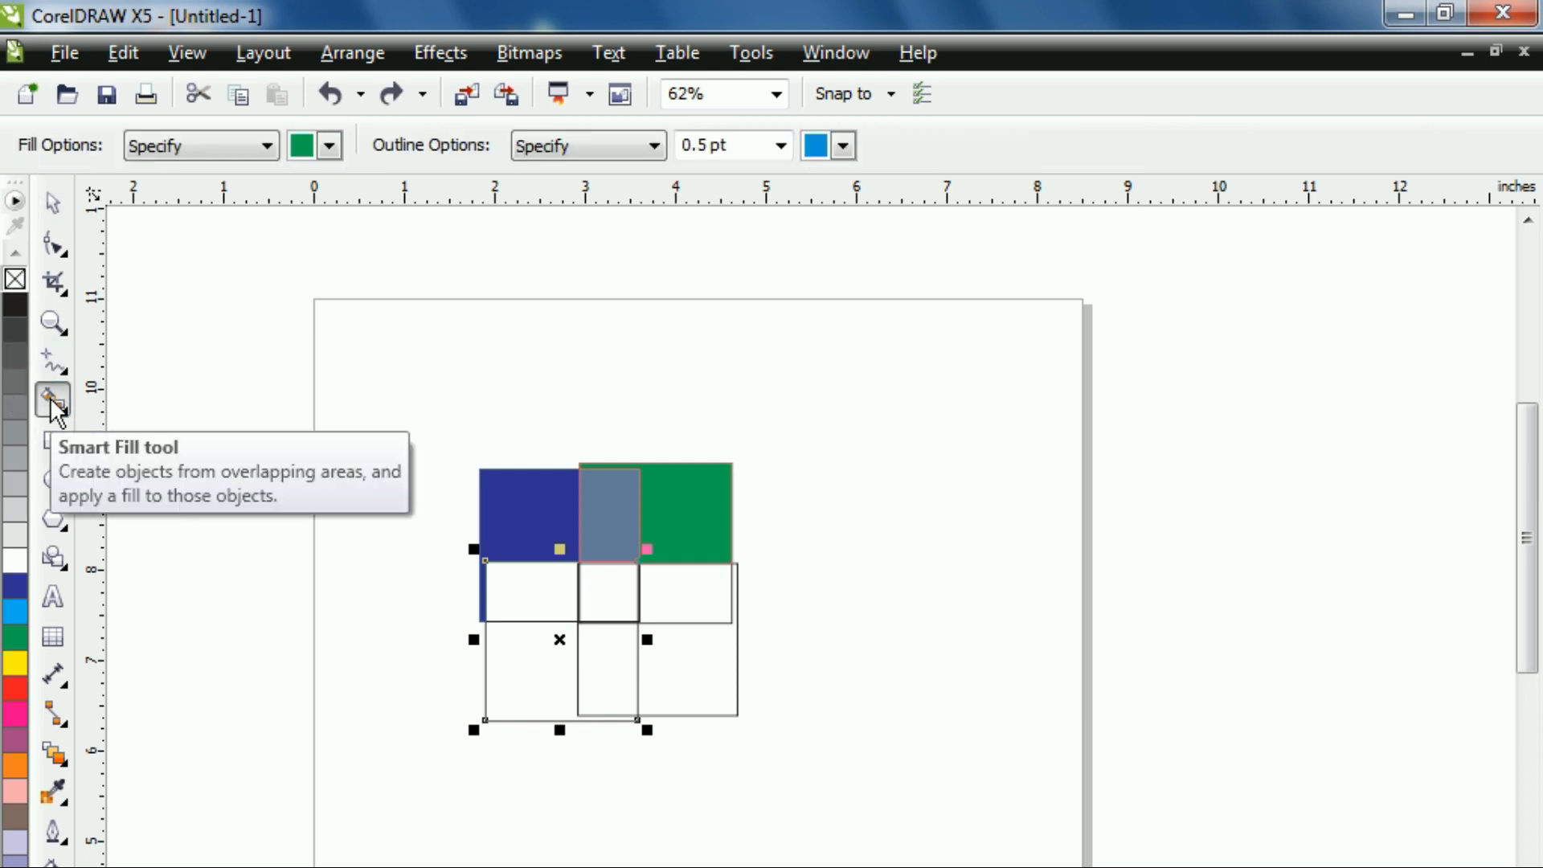
pyautogui.click(330, 146)
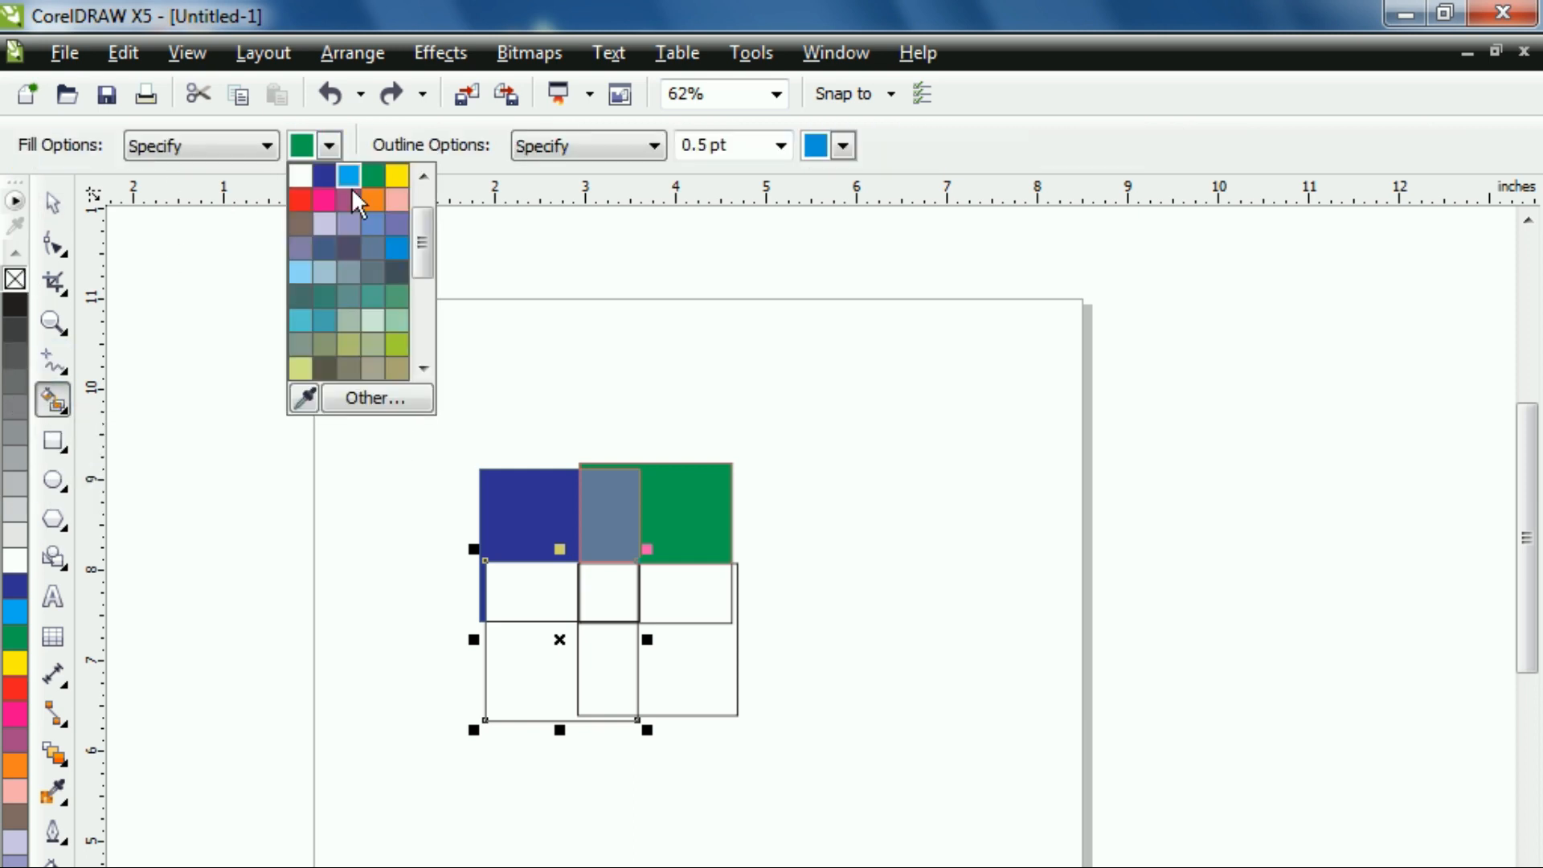
pyautogui.click(333, 249)
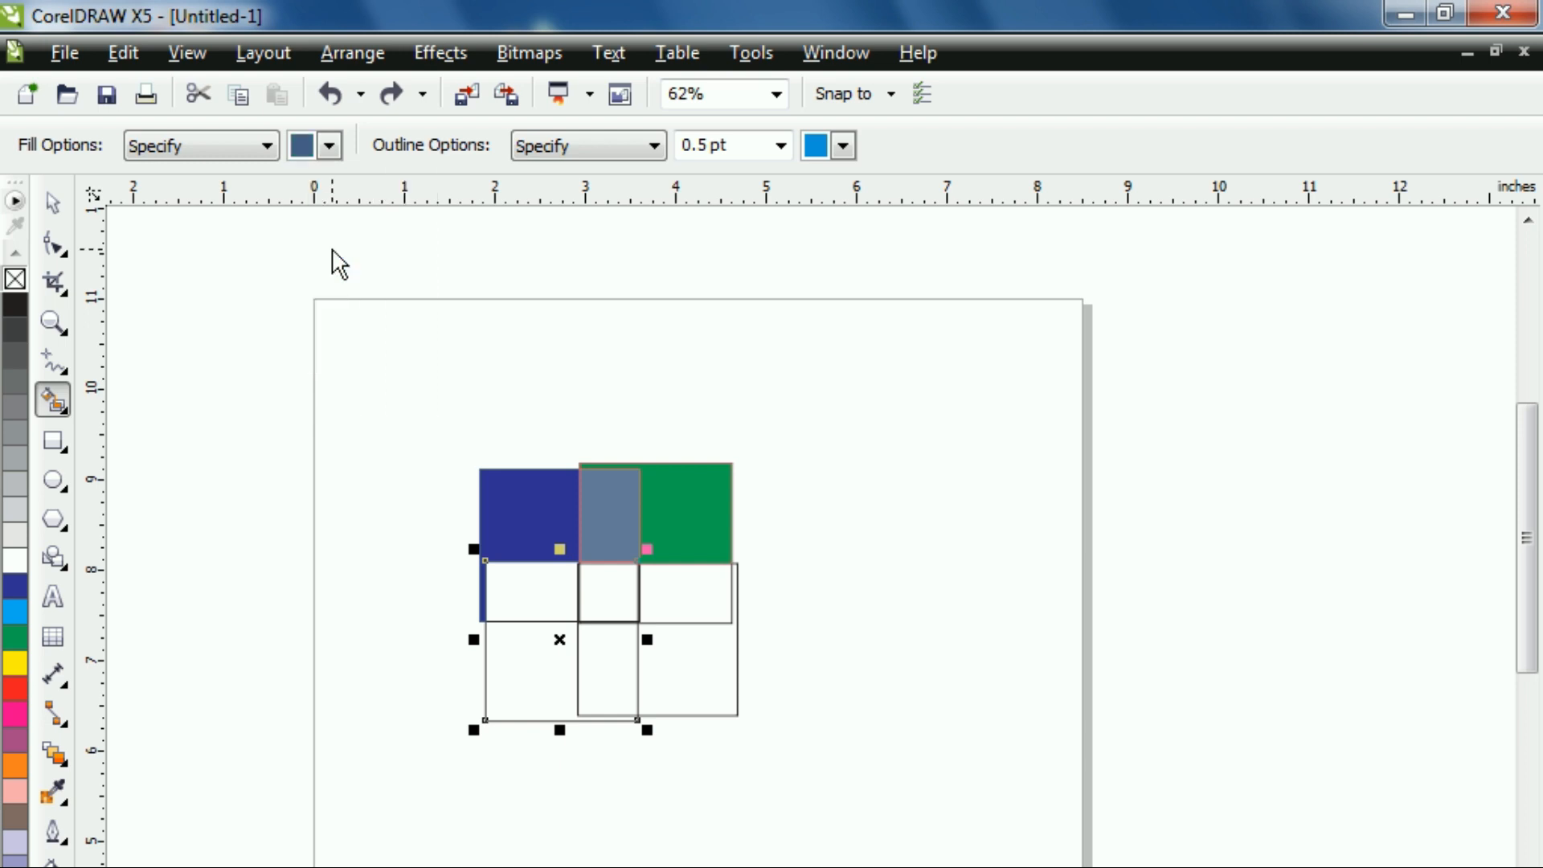
pyautogui.click(842, 145)
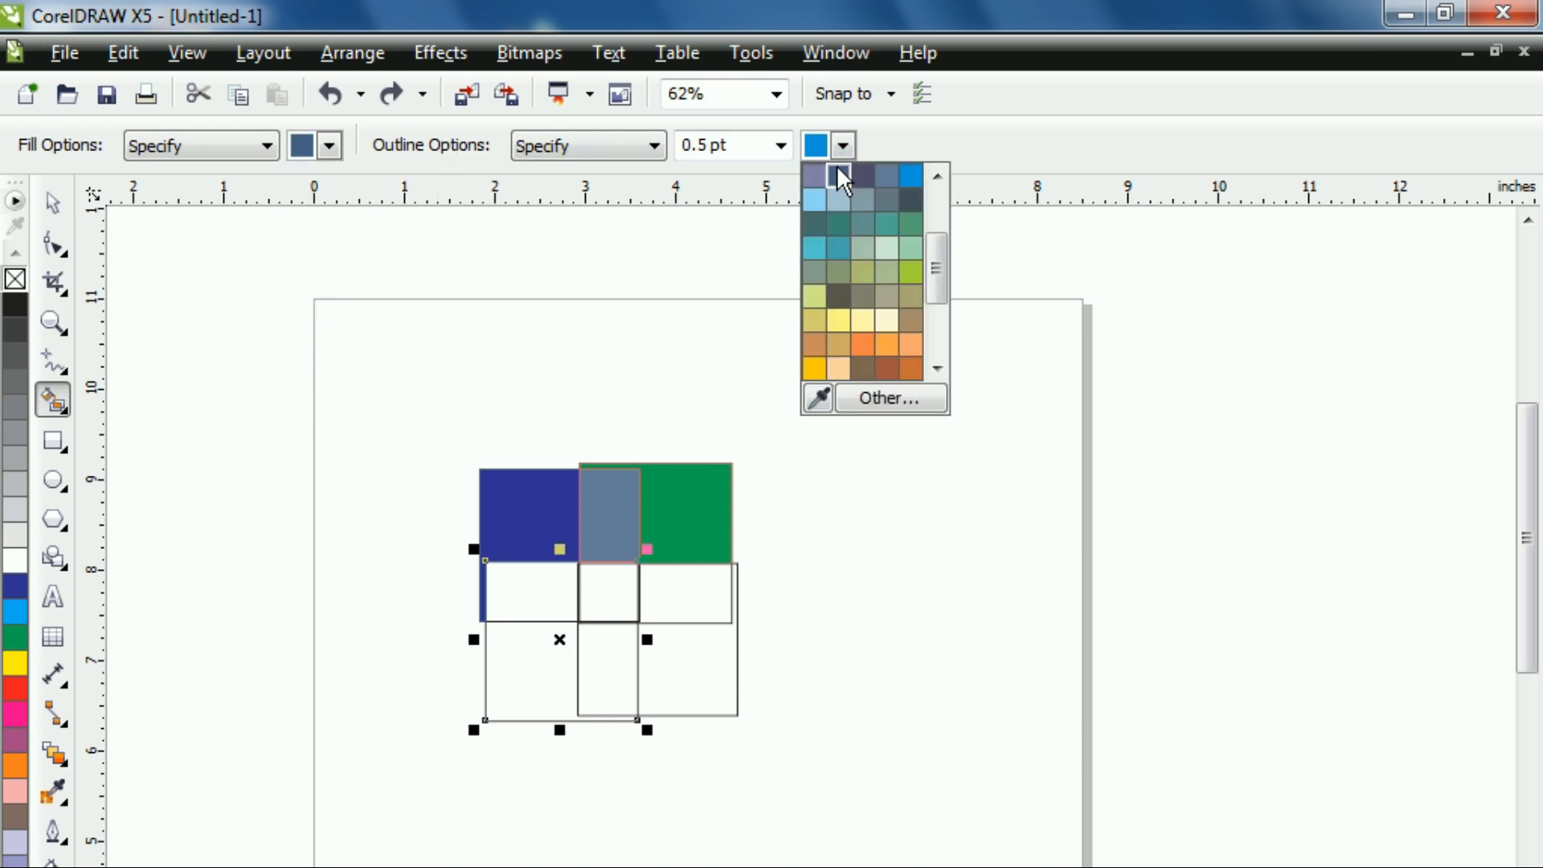
pyautogui.click(838, 173)
pyautogui.click(513, 599)
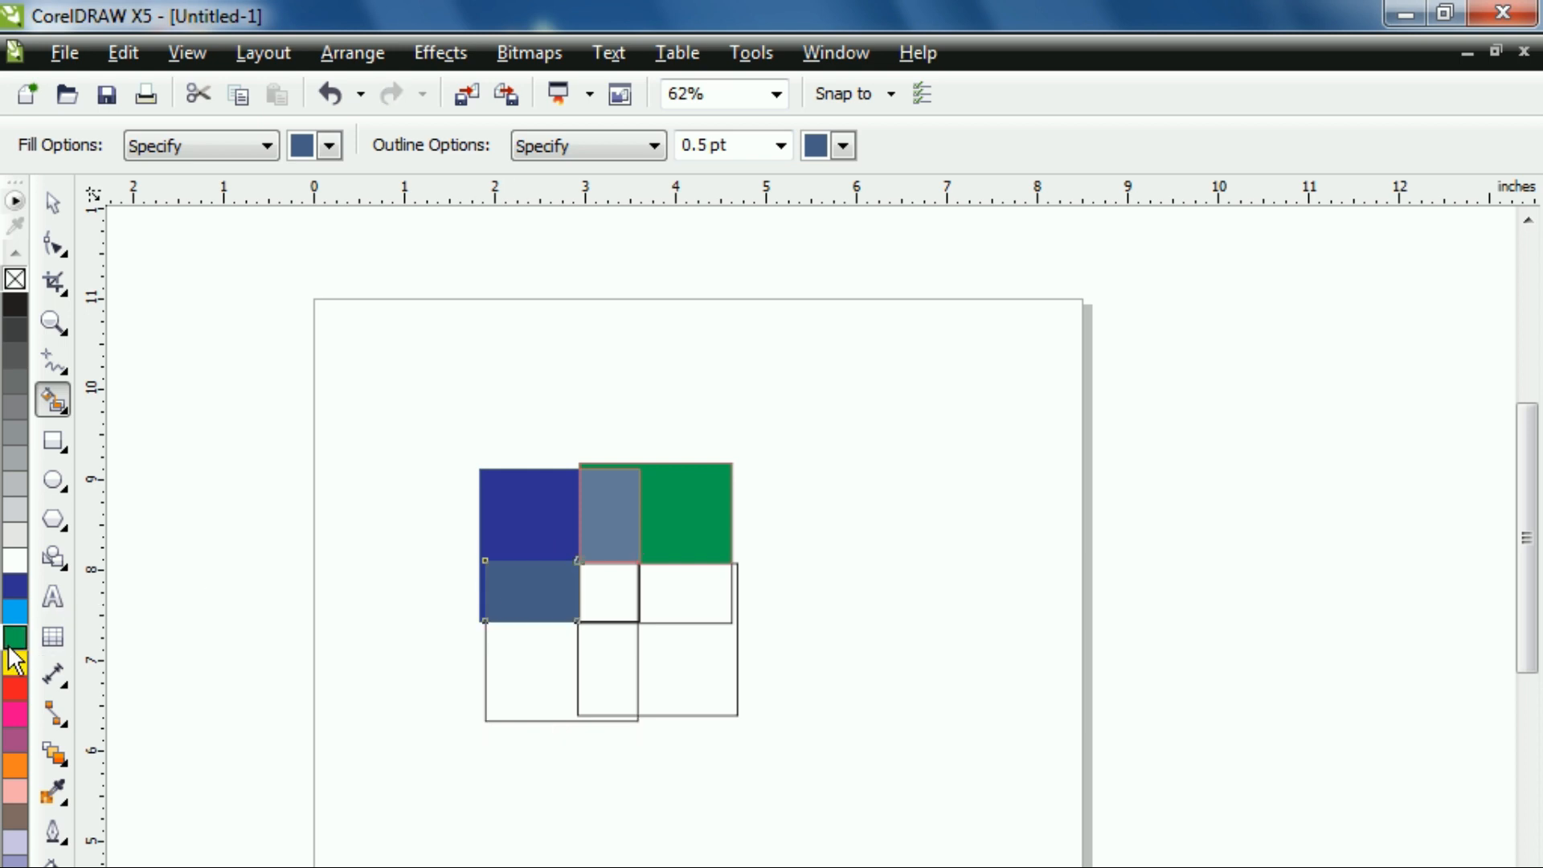
pyautogui.click(16, 615)
# - Smart-fill the central overlap and colour it orange, and smart-fill the middle-right overlap and colour it pink
pyautogui.click(614, 591)
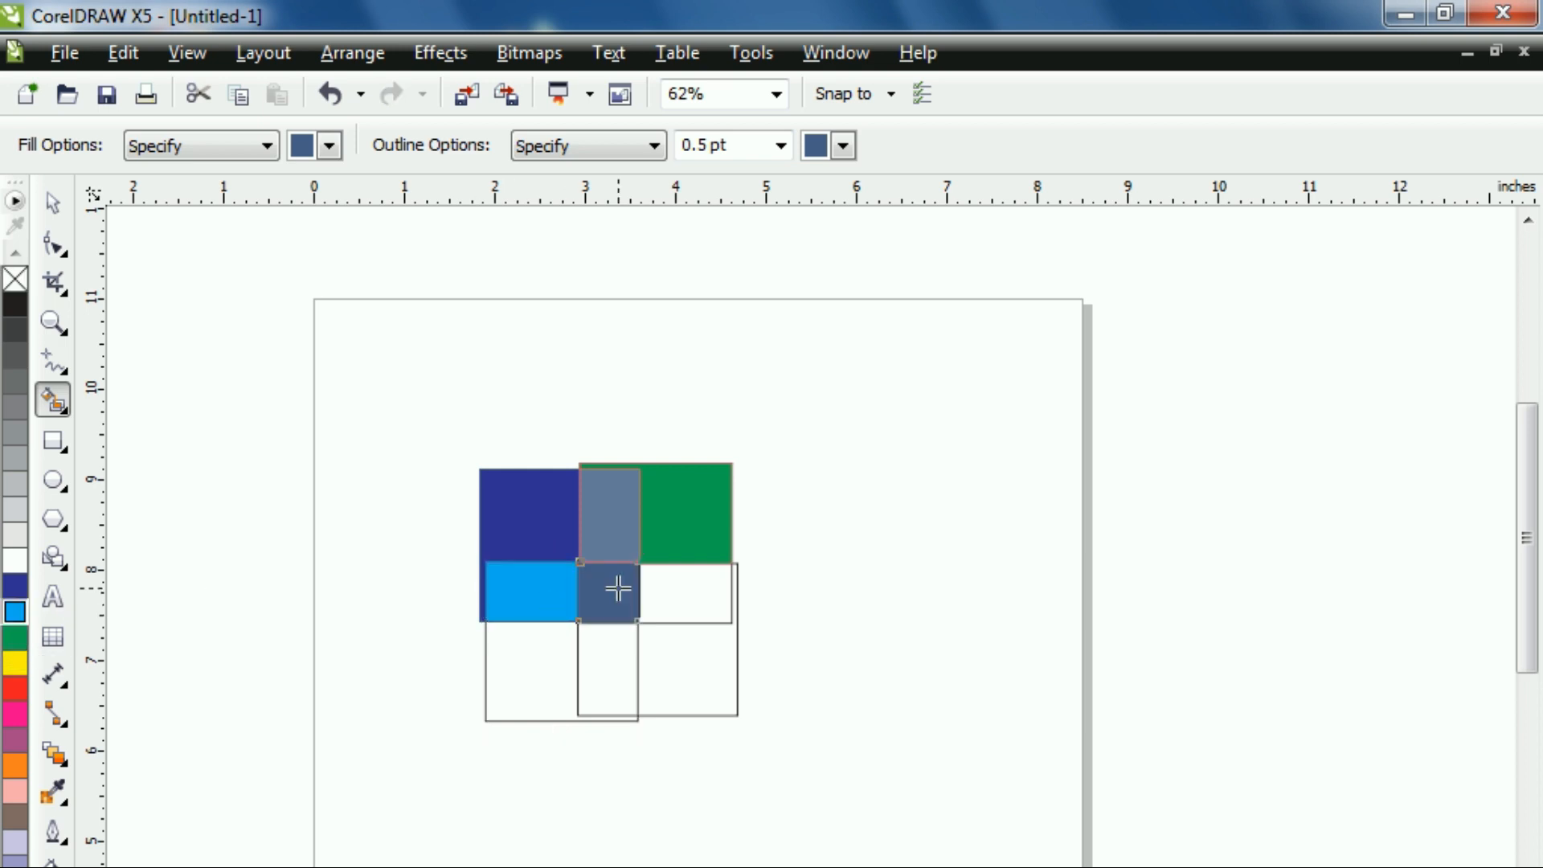
pyautogui.click(16, 767)
pyautogui.click(686, 595)
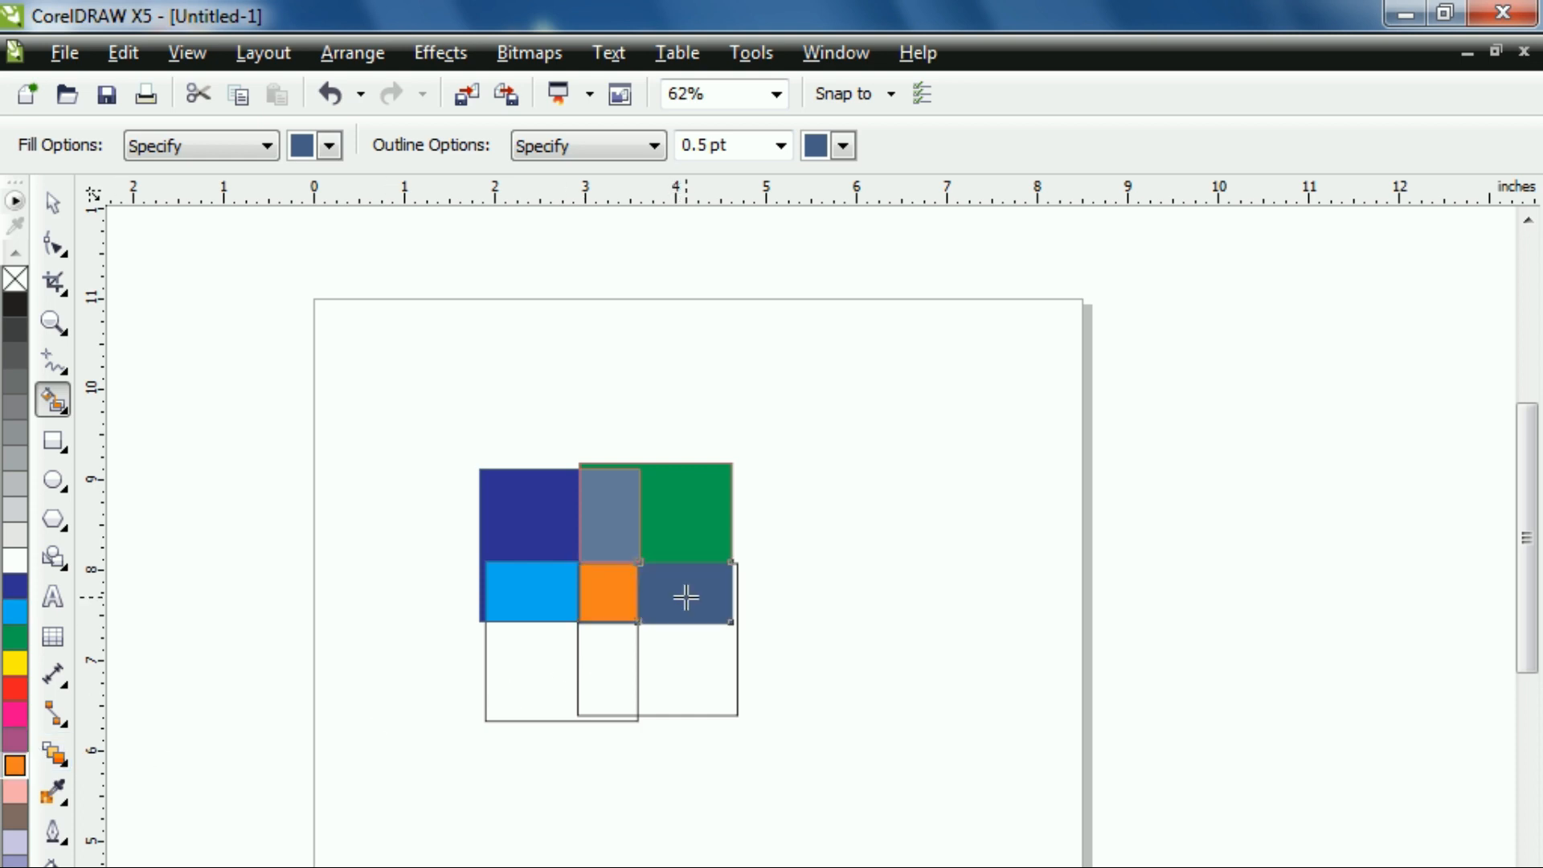
pyautogui.click(16, 792)
# - Smart-fill the three lower regions and colour them grey, green and yellow from left to right
pyautogui.click(535, 685)
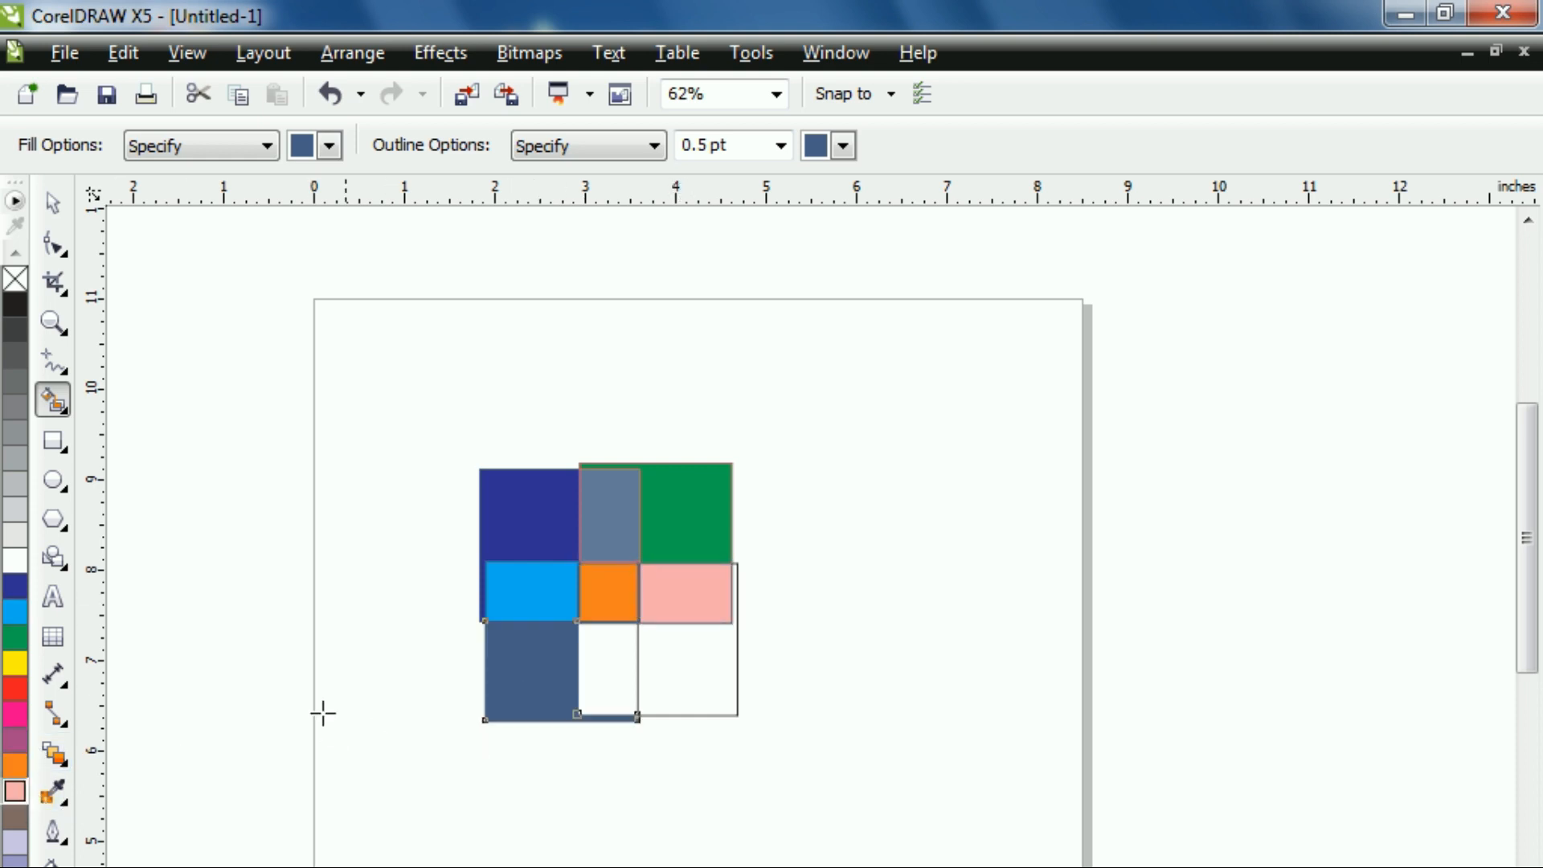
pyautogui.click(15, 406)
pyautogui.click(587, 677)
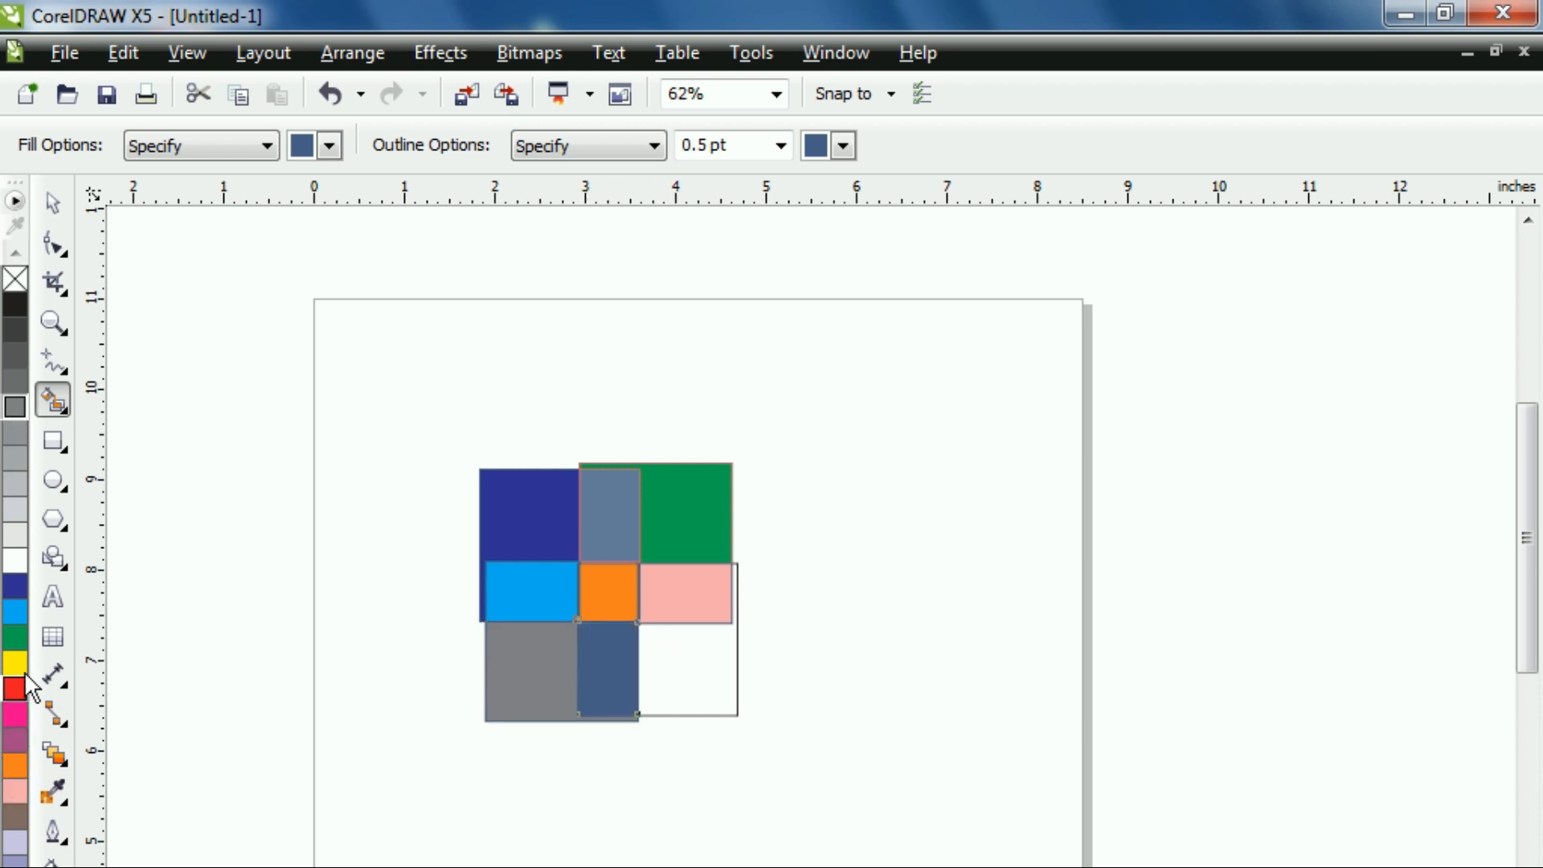
pyautogui.click(15, 638)
pyautogui.click(724, 689)
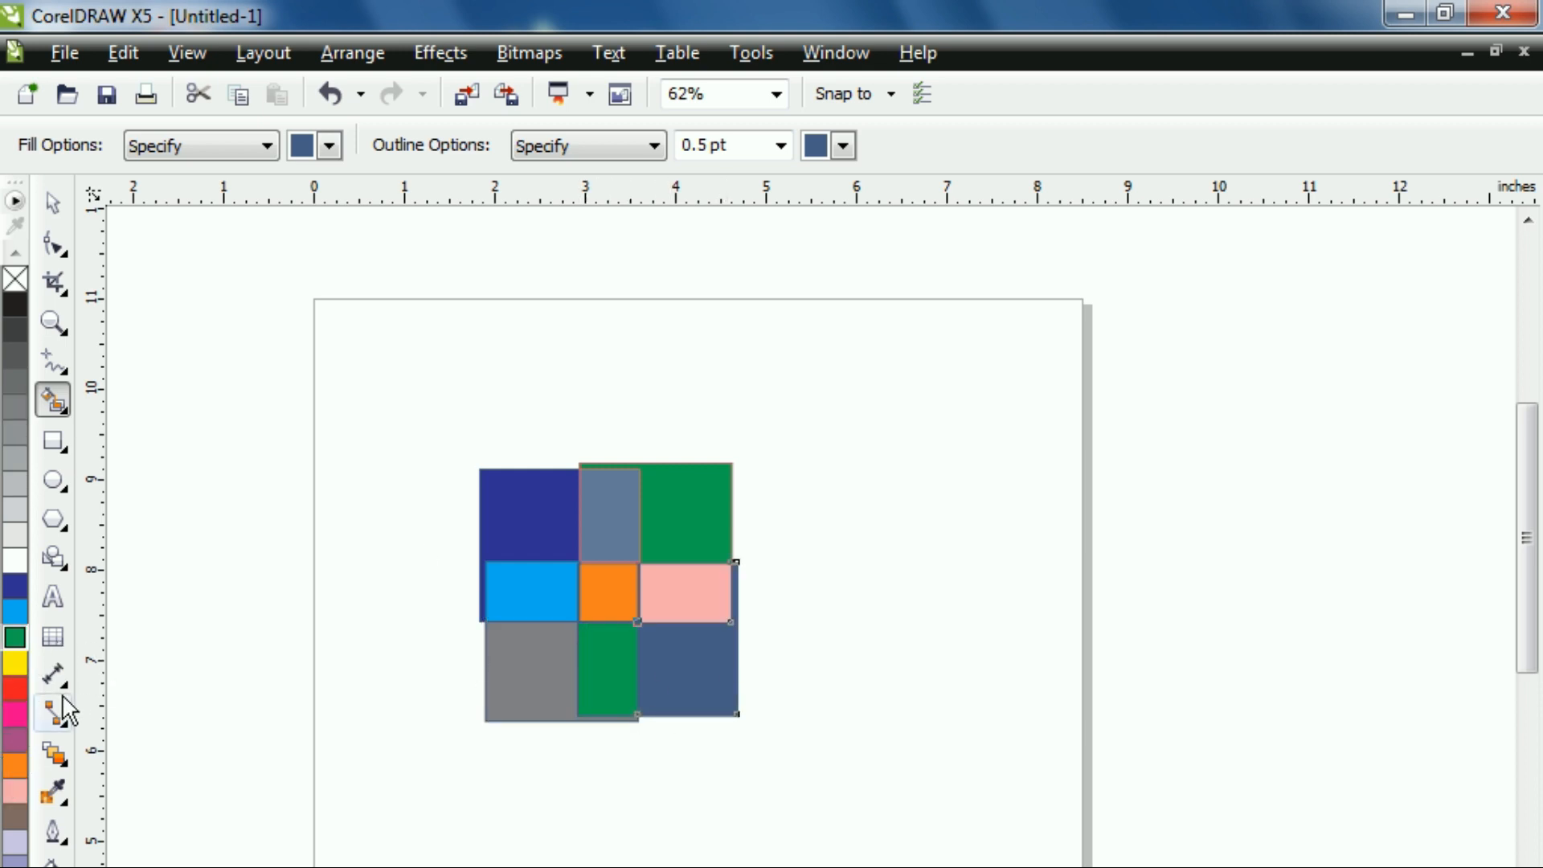
pyautogui.click(14, 663)
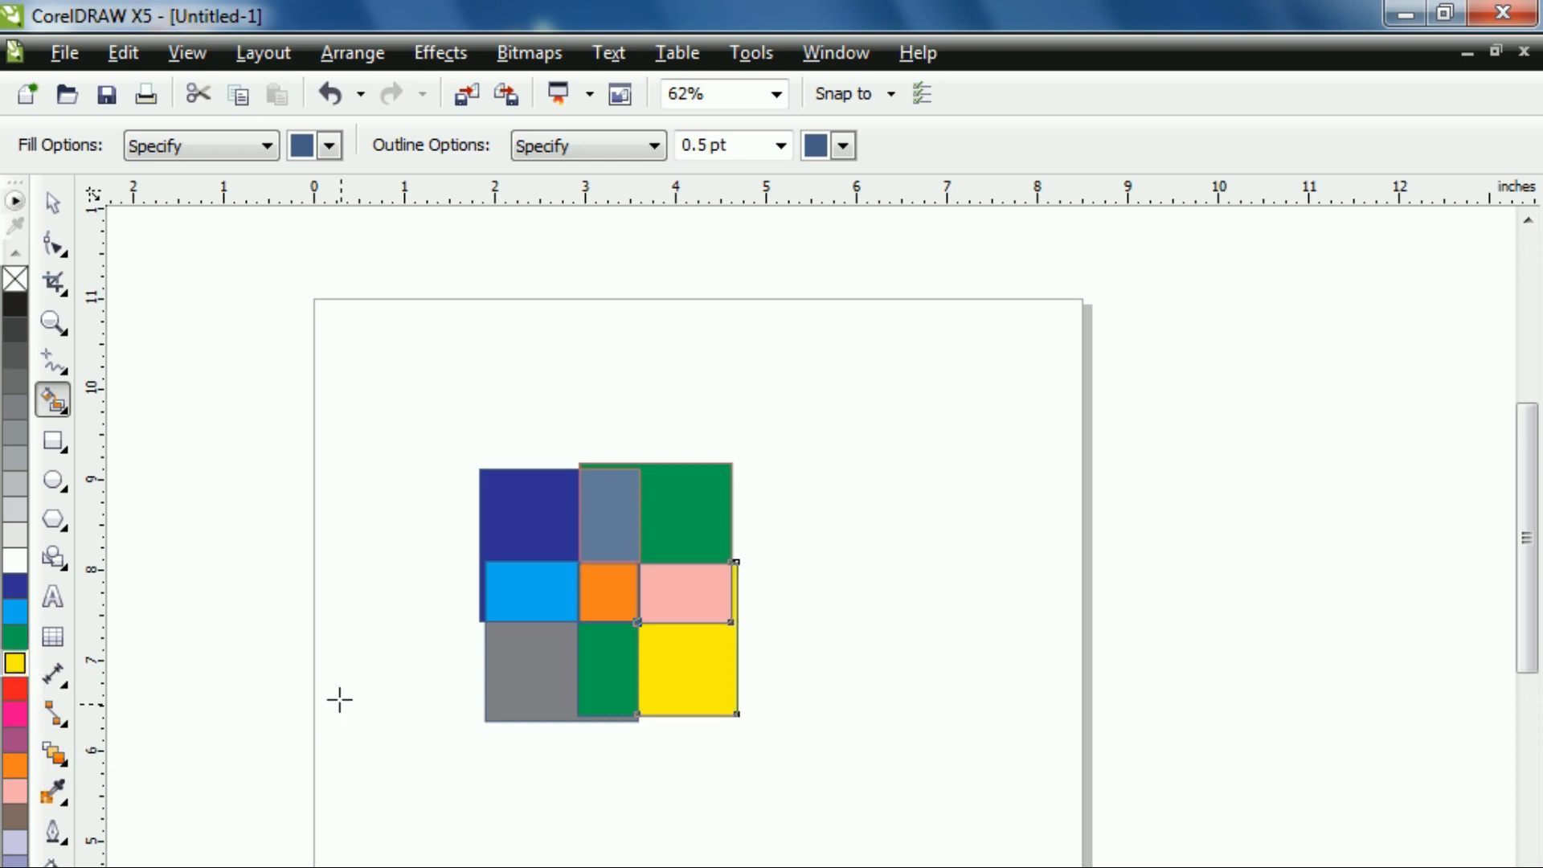
# - Select all the coloured shapes and remove their outlines
pyautogui.click(53, 202)
pyautogui.moveTo(369, 370); pyautogui.dragTo(791, 789)
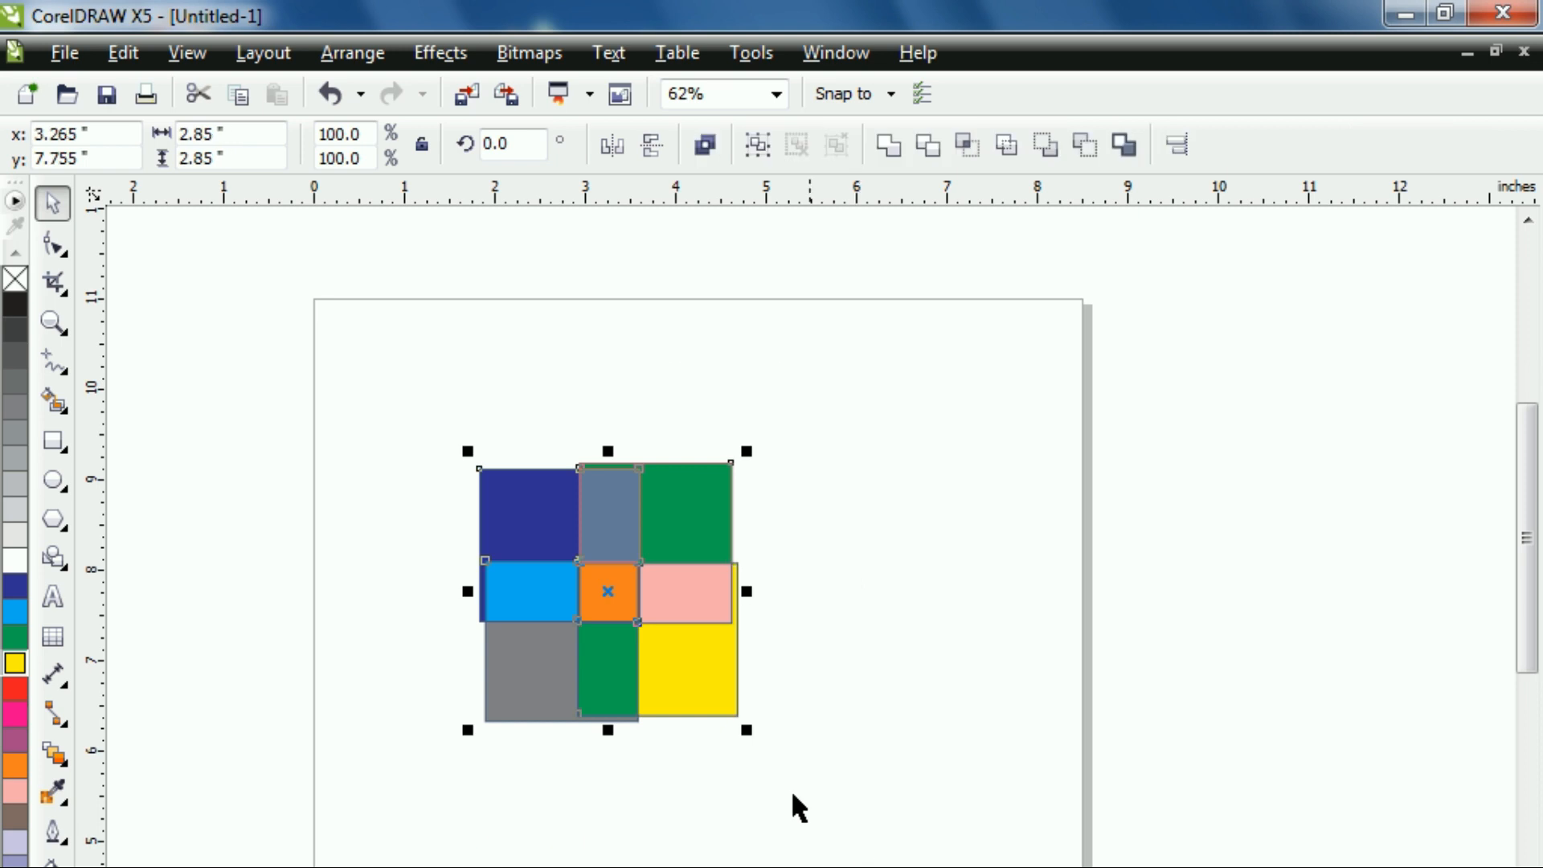
pyautogui.rightClick(16, 279)
pyautogui.click(364, 376)
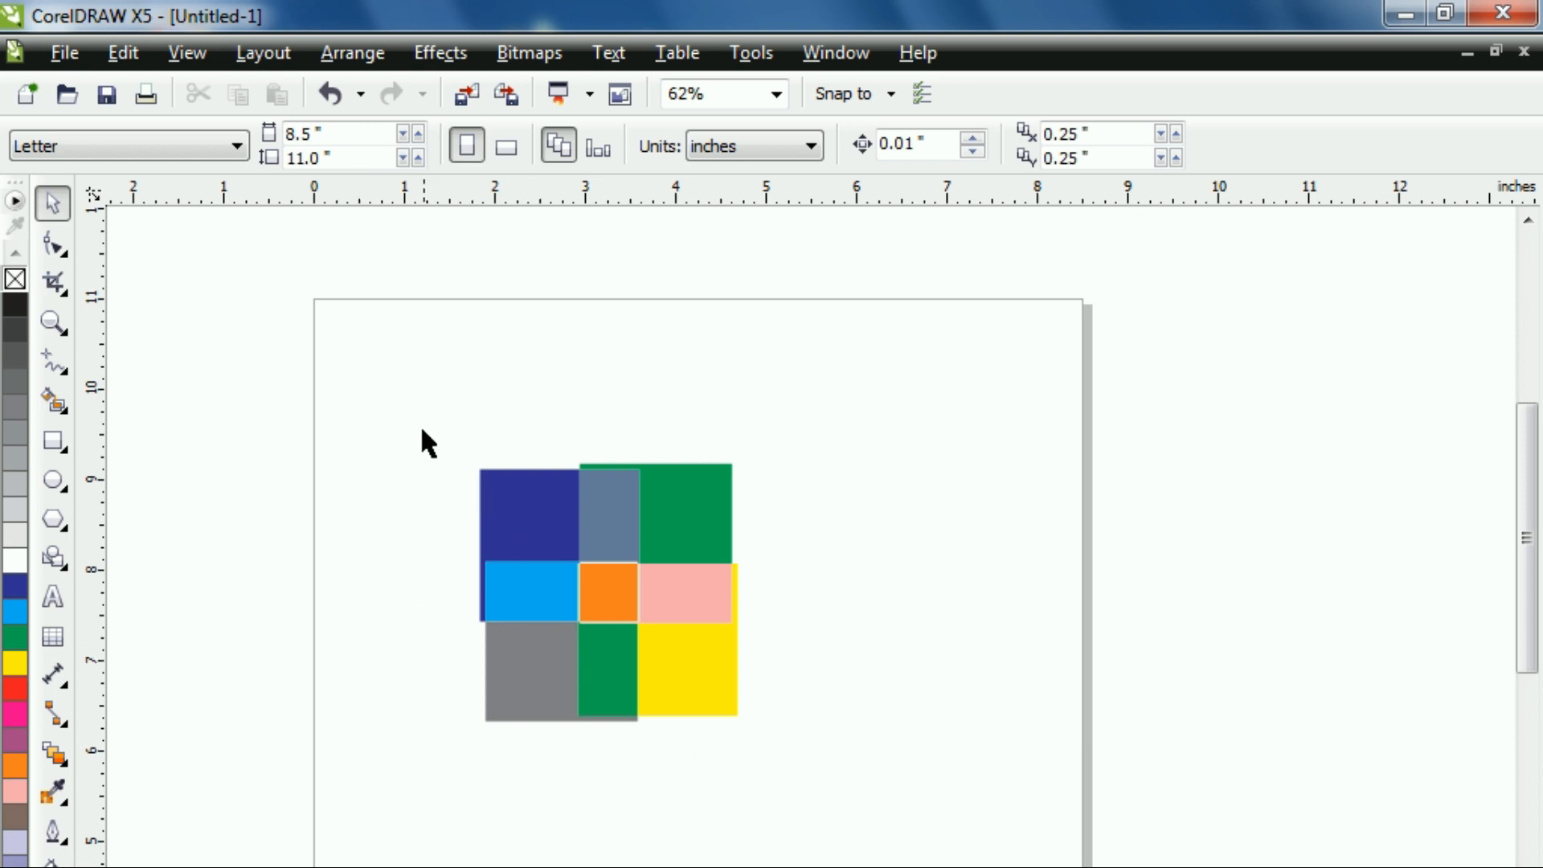
# - Scale the whole coloured design down proportionally to about 0.9 by 0.9 inches
pyautogui.moveTo(404, 390); pyautogui.dragTo(852, 844)
pyautogui.moveTo(746, 732); pyautogui.dragTo(563, 547)
pyautogui.click(442, 474)
# - Create a horizontally mirrored copy of the small design directly against its right side, keeping the original
pyautogui.moveTo(422, 401); pyautogui.dragTo(558, 627)
pyautogui.moveTo(474, 514); pyautogui.dragTo(653, 502)
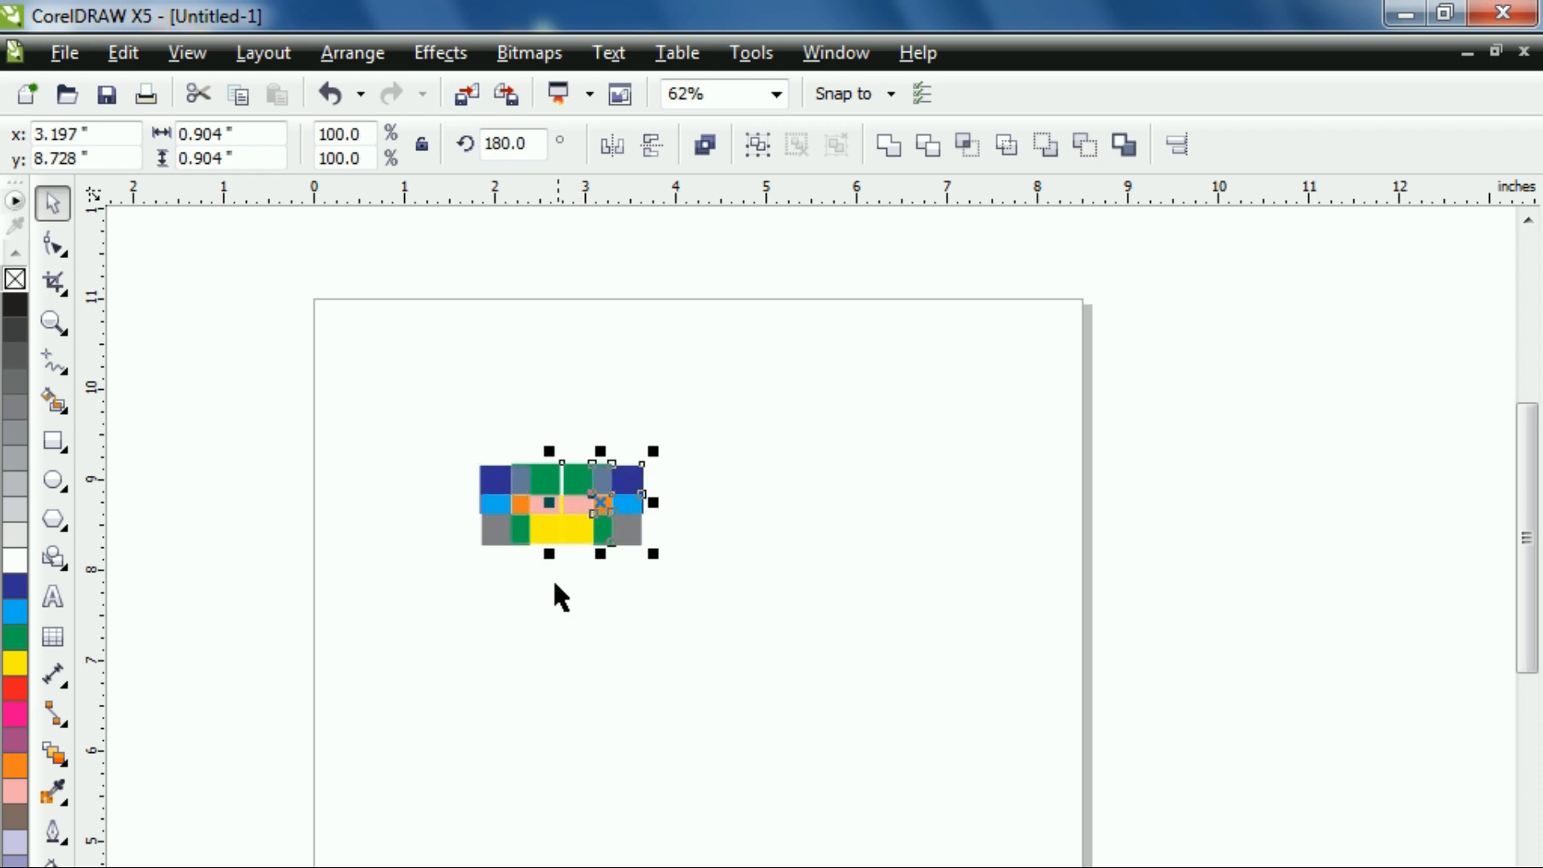
pyautogui.click(560, 598)
# - Create a vertically mirrored copy of both tiles directly below them and examine the completed square pattern
pyautogui.moveTo(415, 385); pyautogui.dragTo(743, 609)
pyautogui.moveTo(560, 451); pyautogui.dragTo(547, 674)
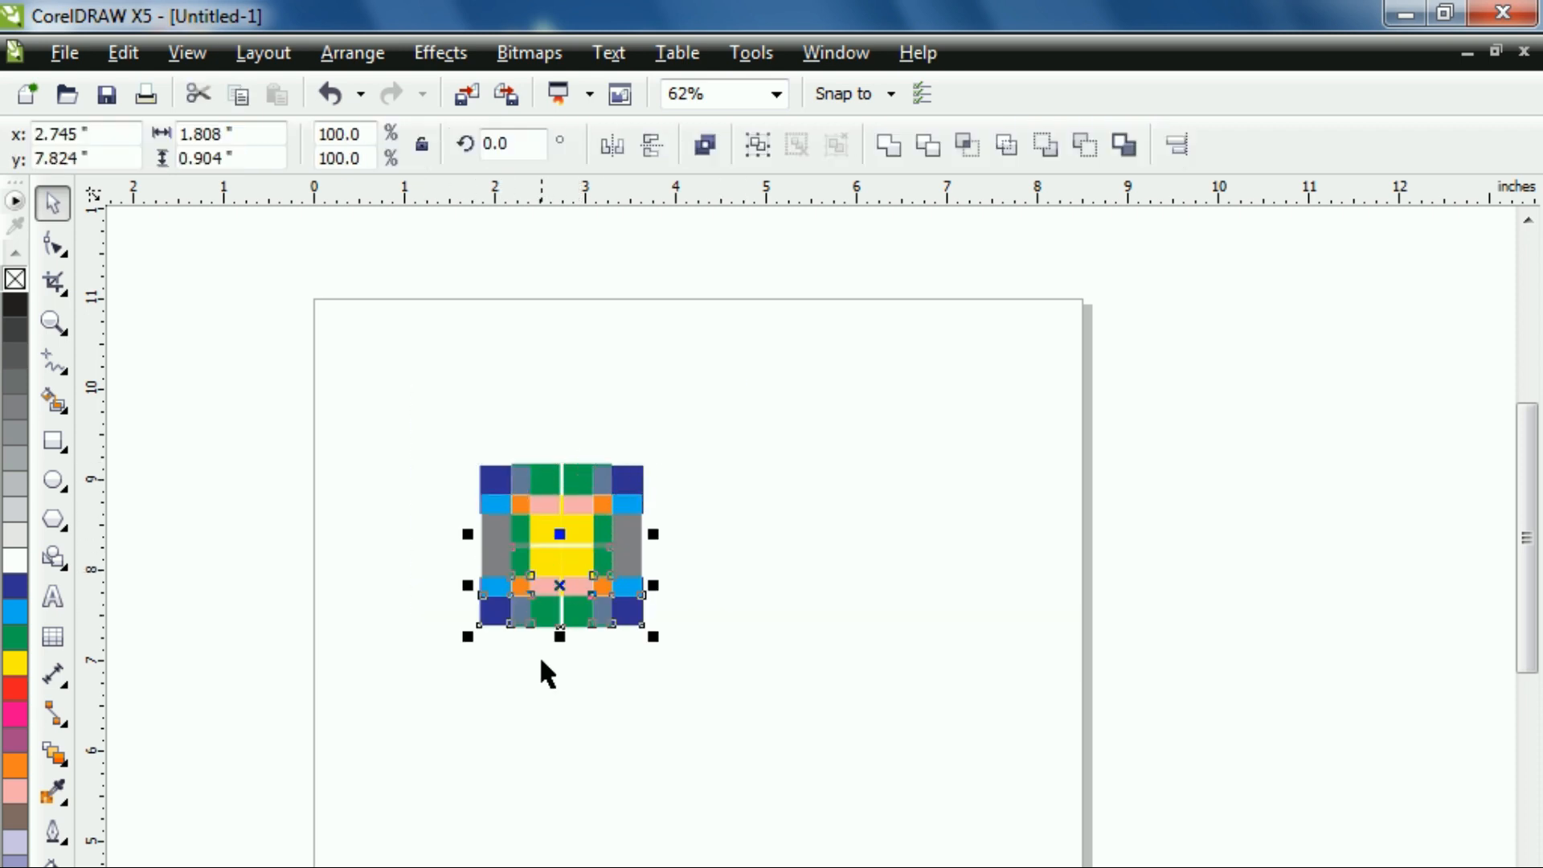
pyautogui.click(530, 685)
pyautogui.moveTo(365, 377); pyautogui.dragTo(760, 729)
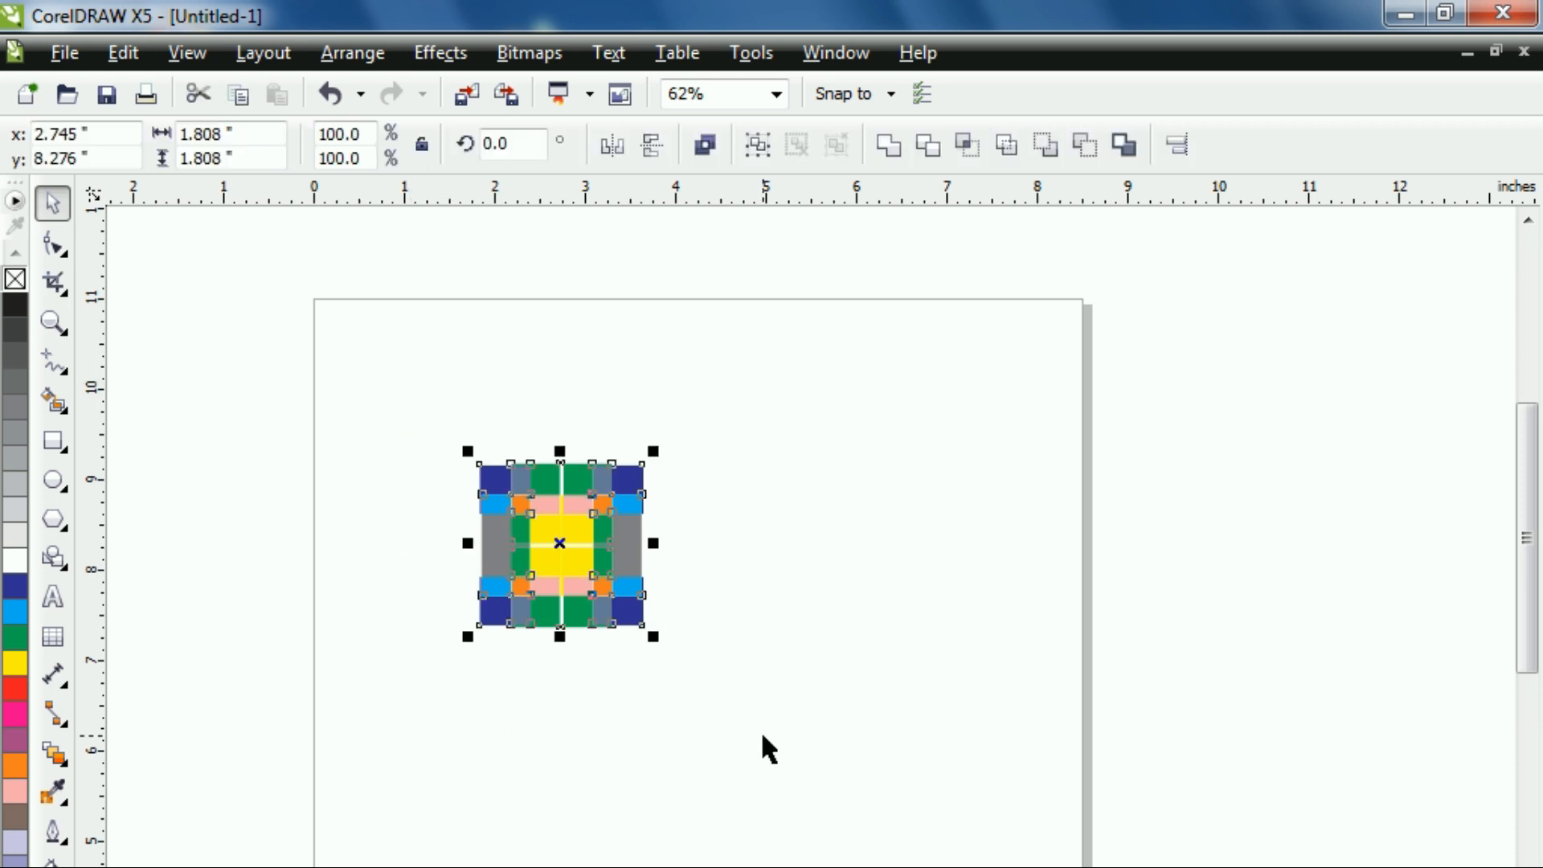
pyautogui.hotkey('shift', 'F2')
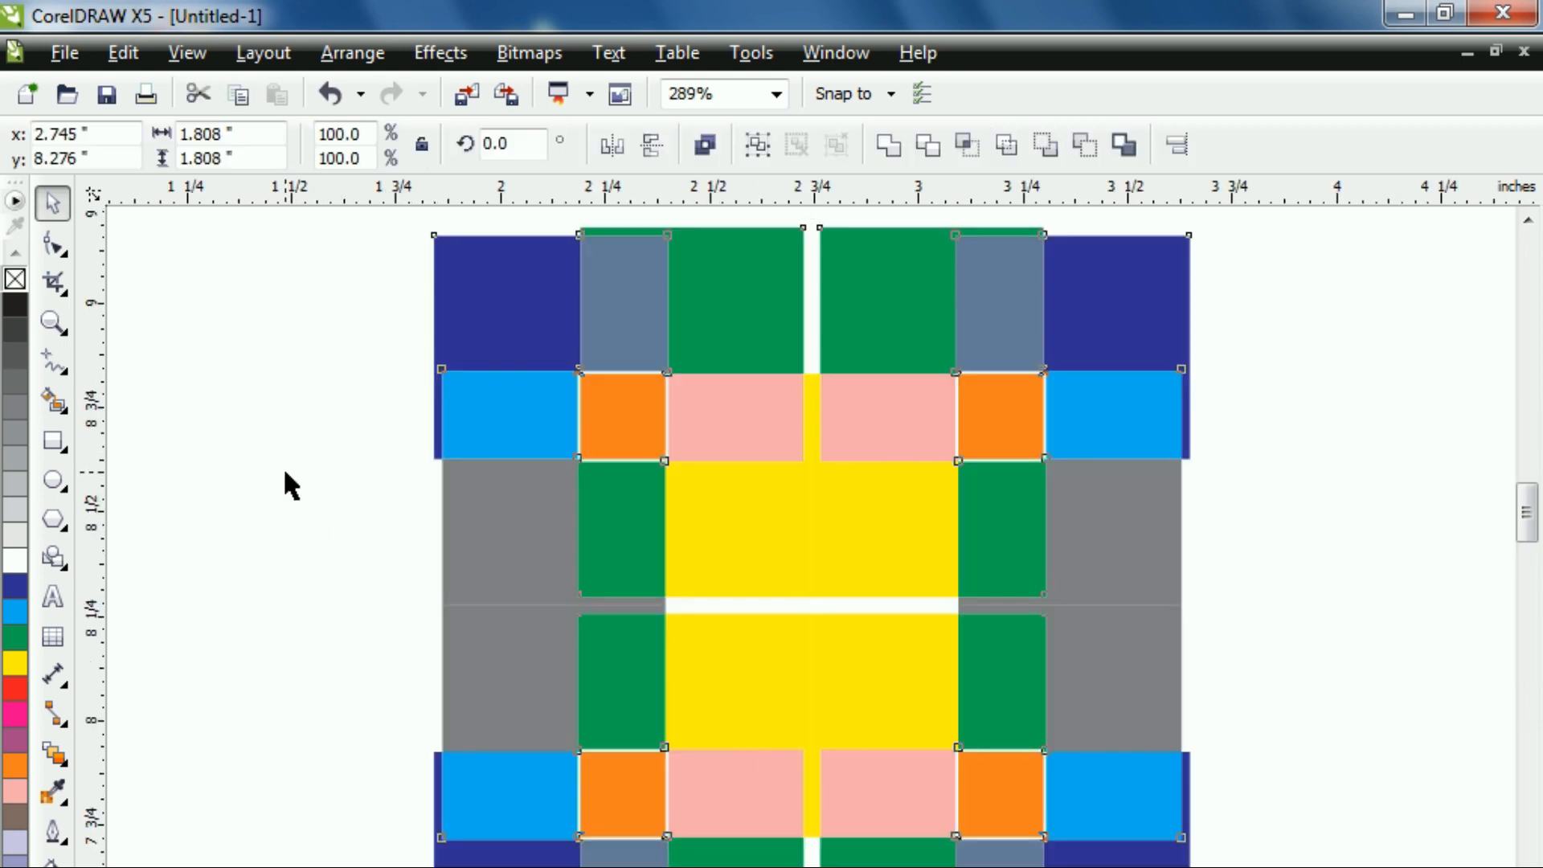
pyautogui.click(285, 475)
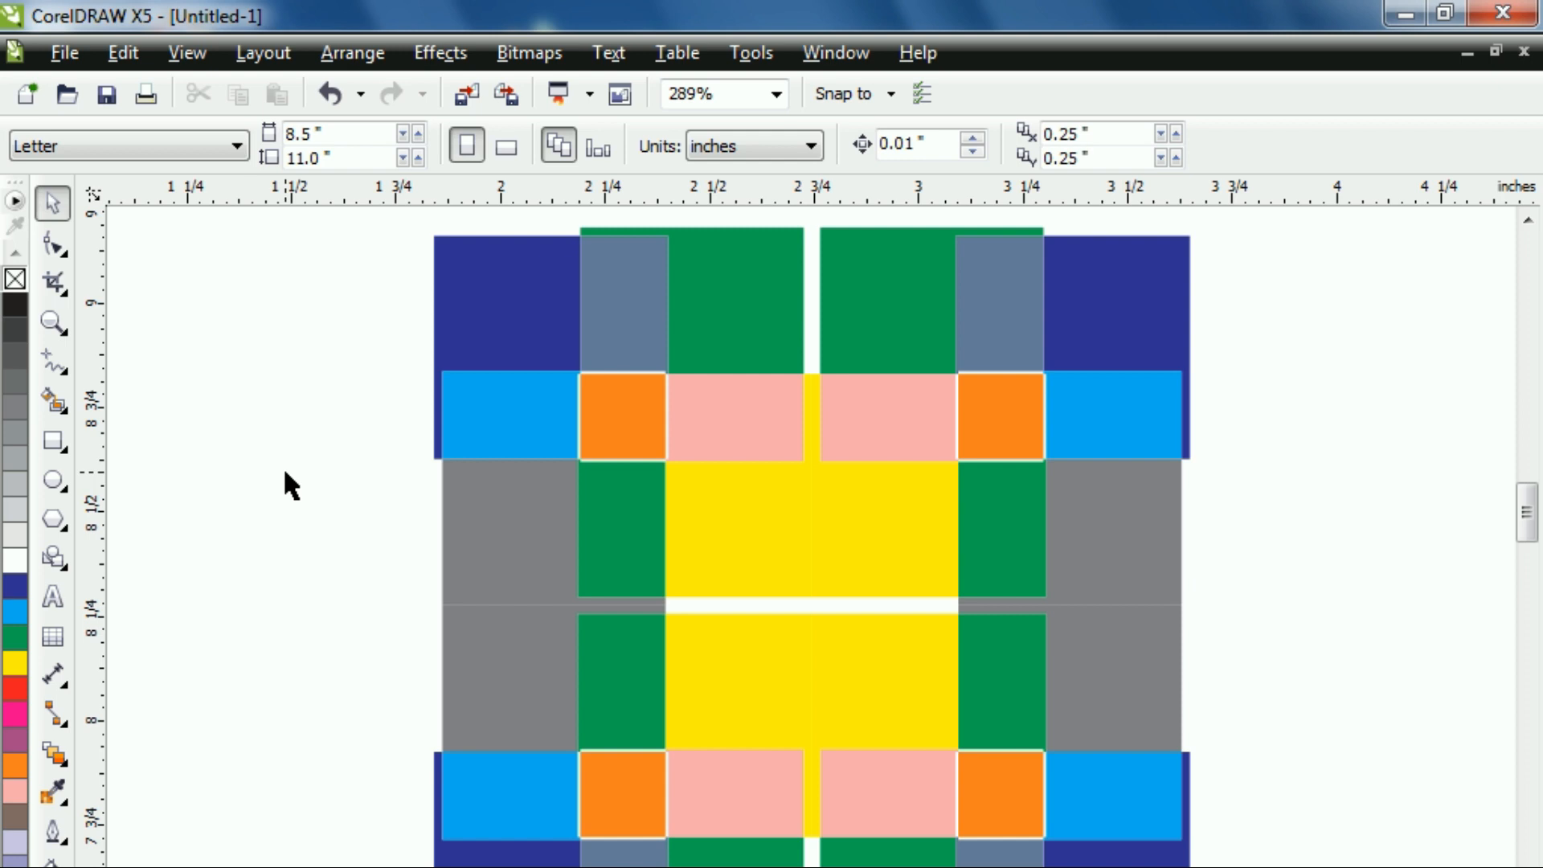
# - Add the text RMA in Arial to the right of the pattern and enlarge it to about 43 pt
pyautogui.scroll(-3, 283, 467)
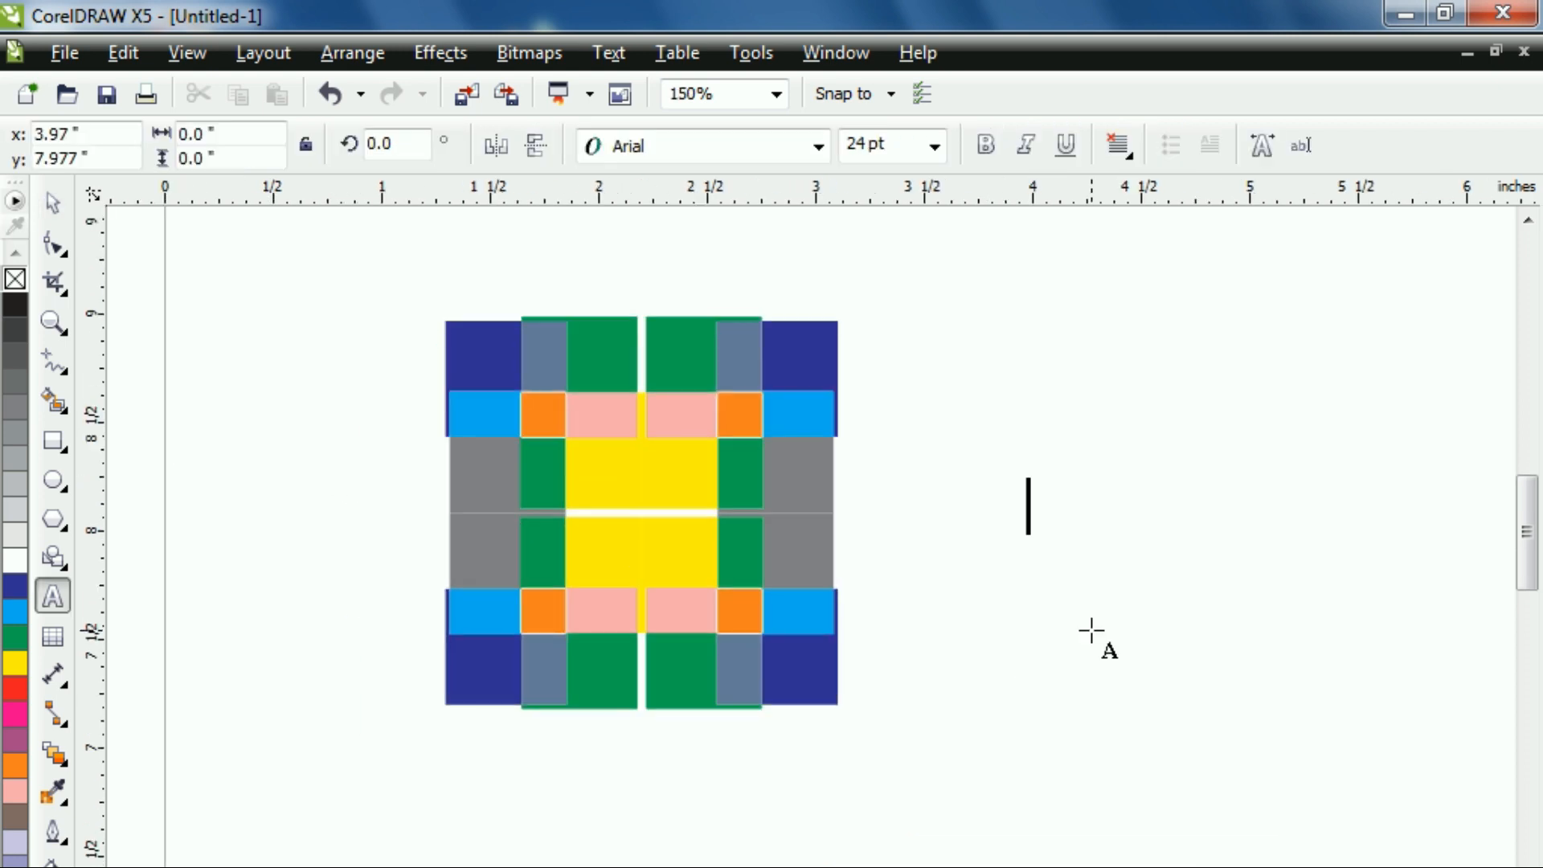
pyautogui.write('RMA')
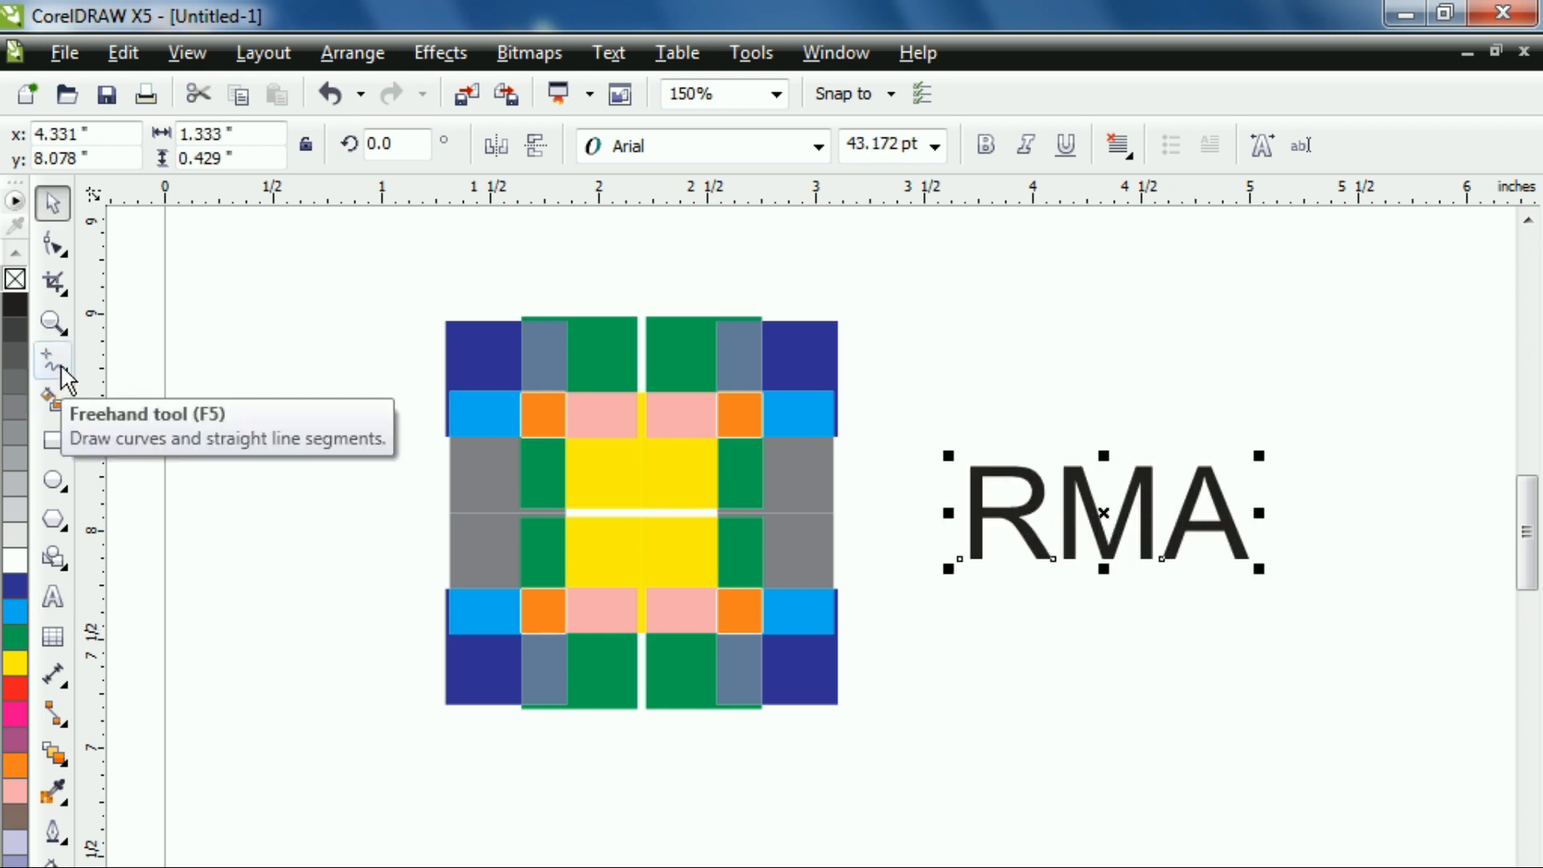
# - Draw a straight Freehand line about 1.66 by 0.51 inches diagonally across the RMA text and raise its left end slightly
pyautogui.click(64, 376)
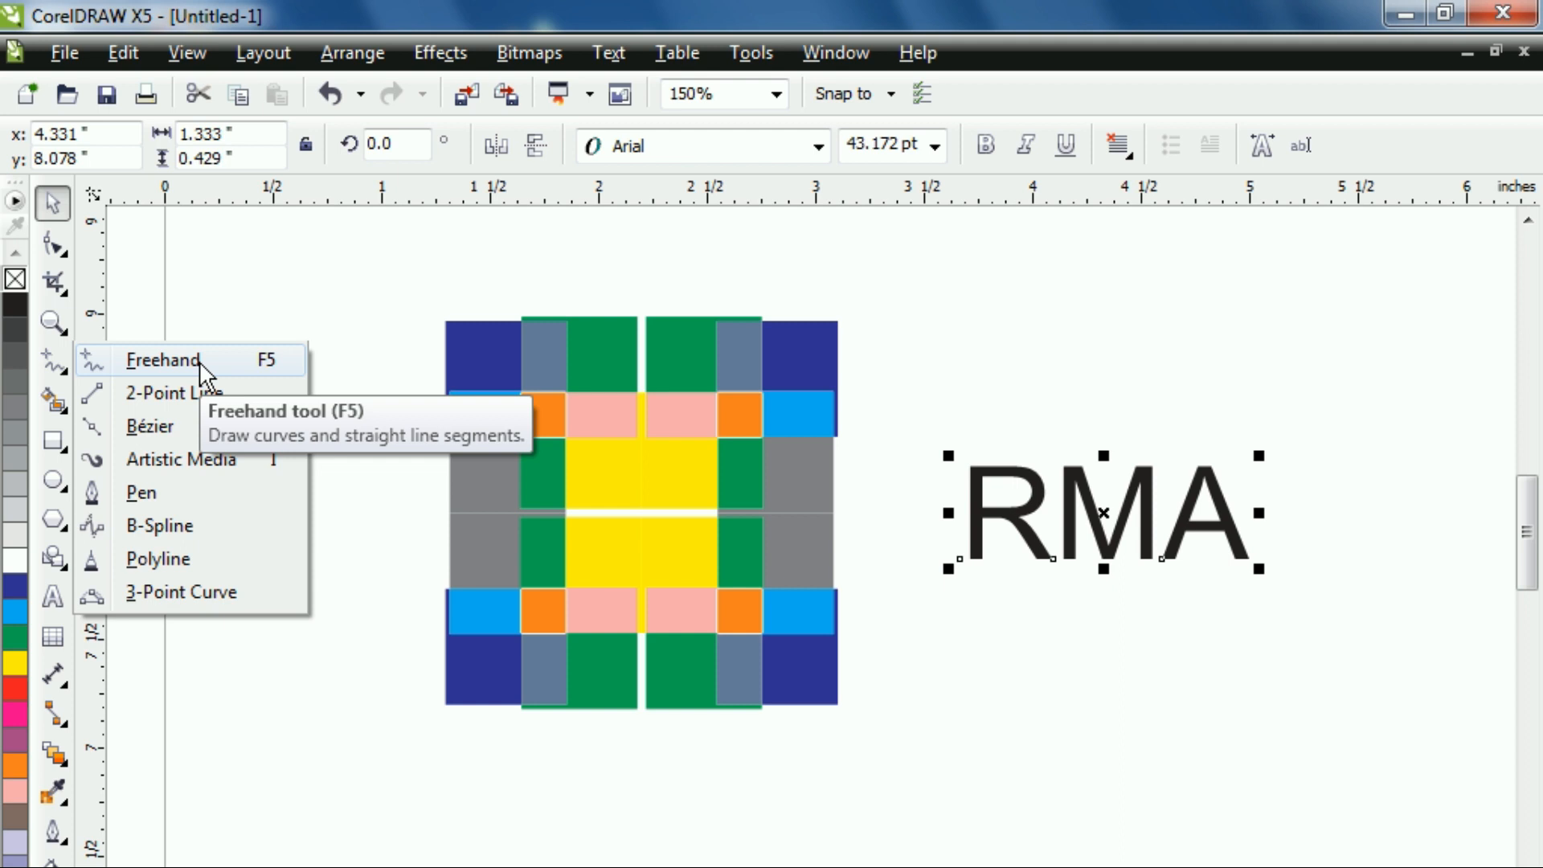
pyautogui.click(164, 360)
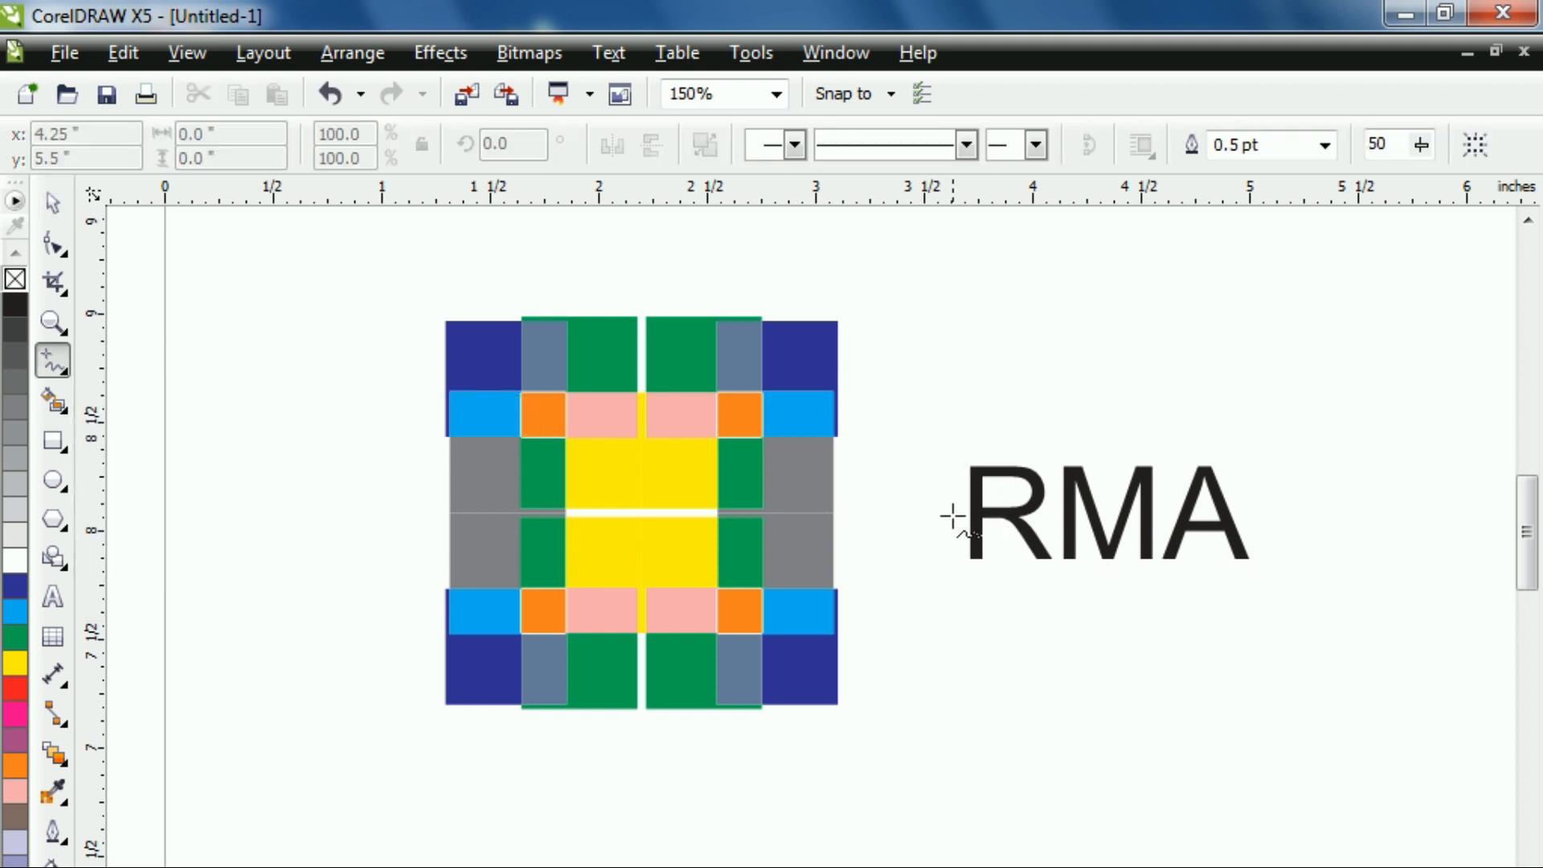
pyautogui.click(940, 594)
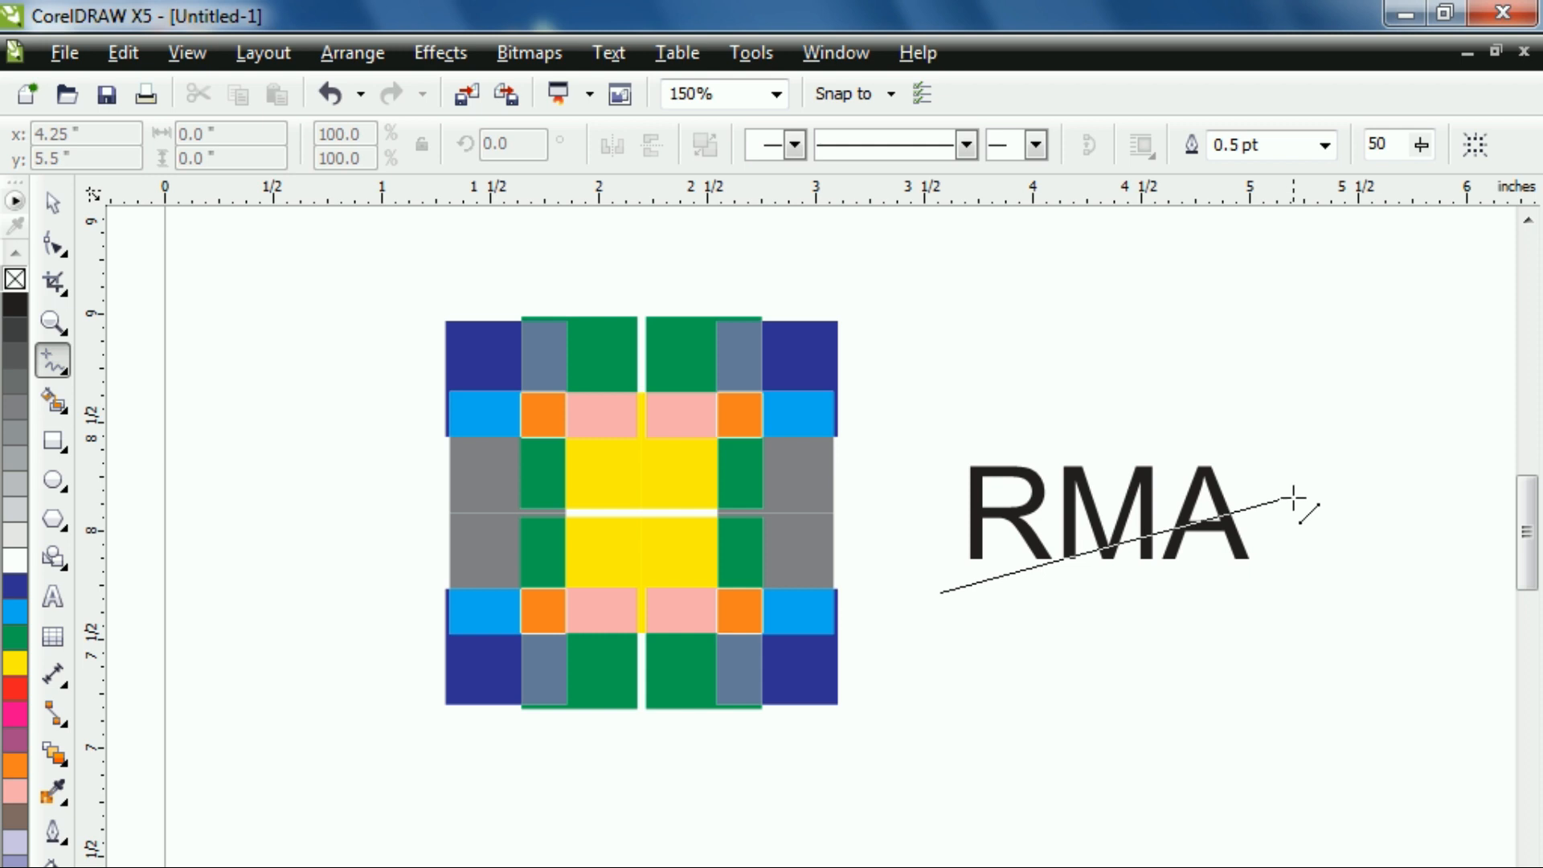
pyautogui.click(1298, 482)
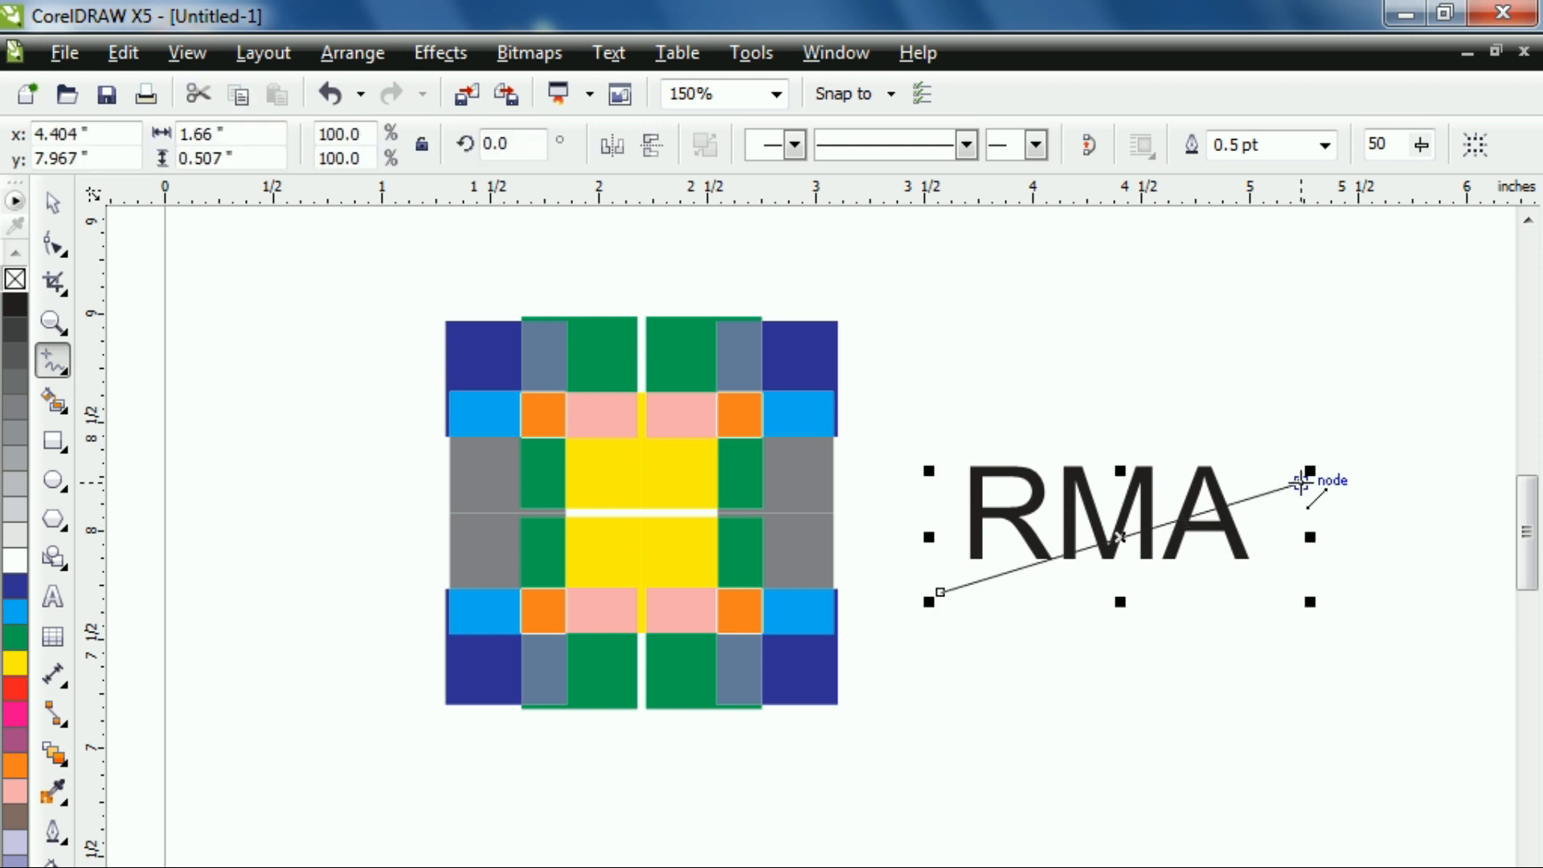
pyautogui.click(49, 245)
pyautogui.moveTo(935, 591); pyautogui.dragTo(918, 548)
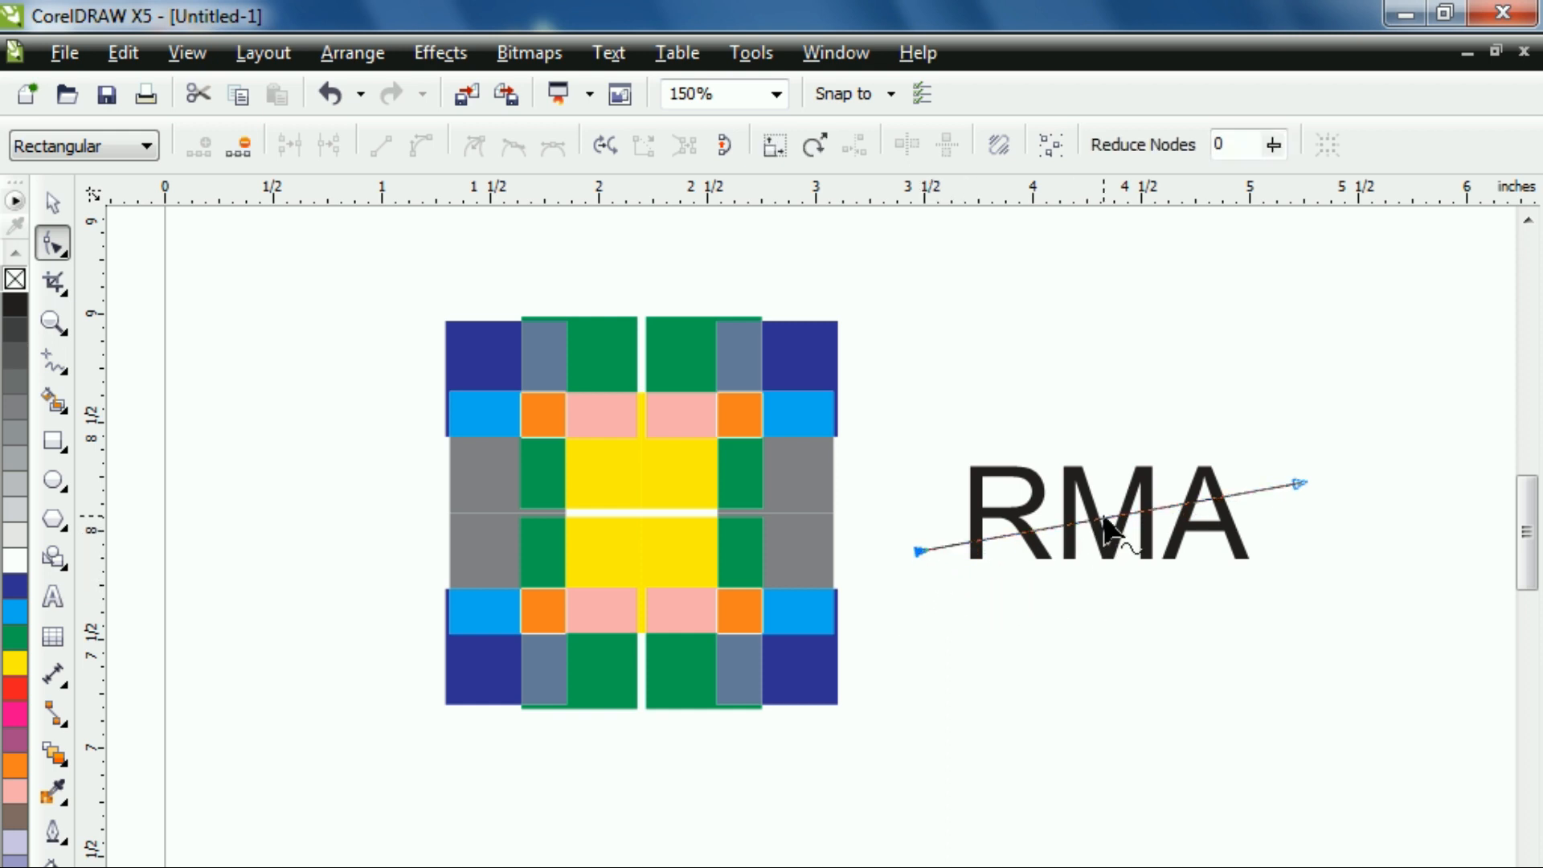
# - Convert the straight line across the RMA text to a curve and bend its middle slightly downward
pyautogui.click(1106, 518)
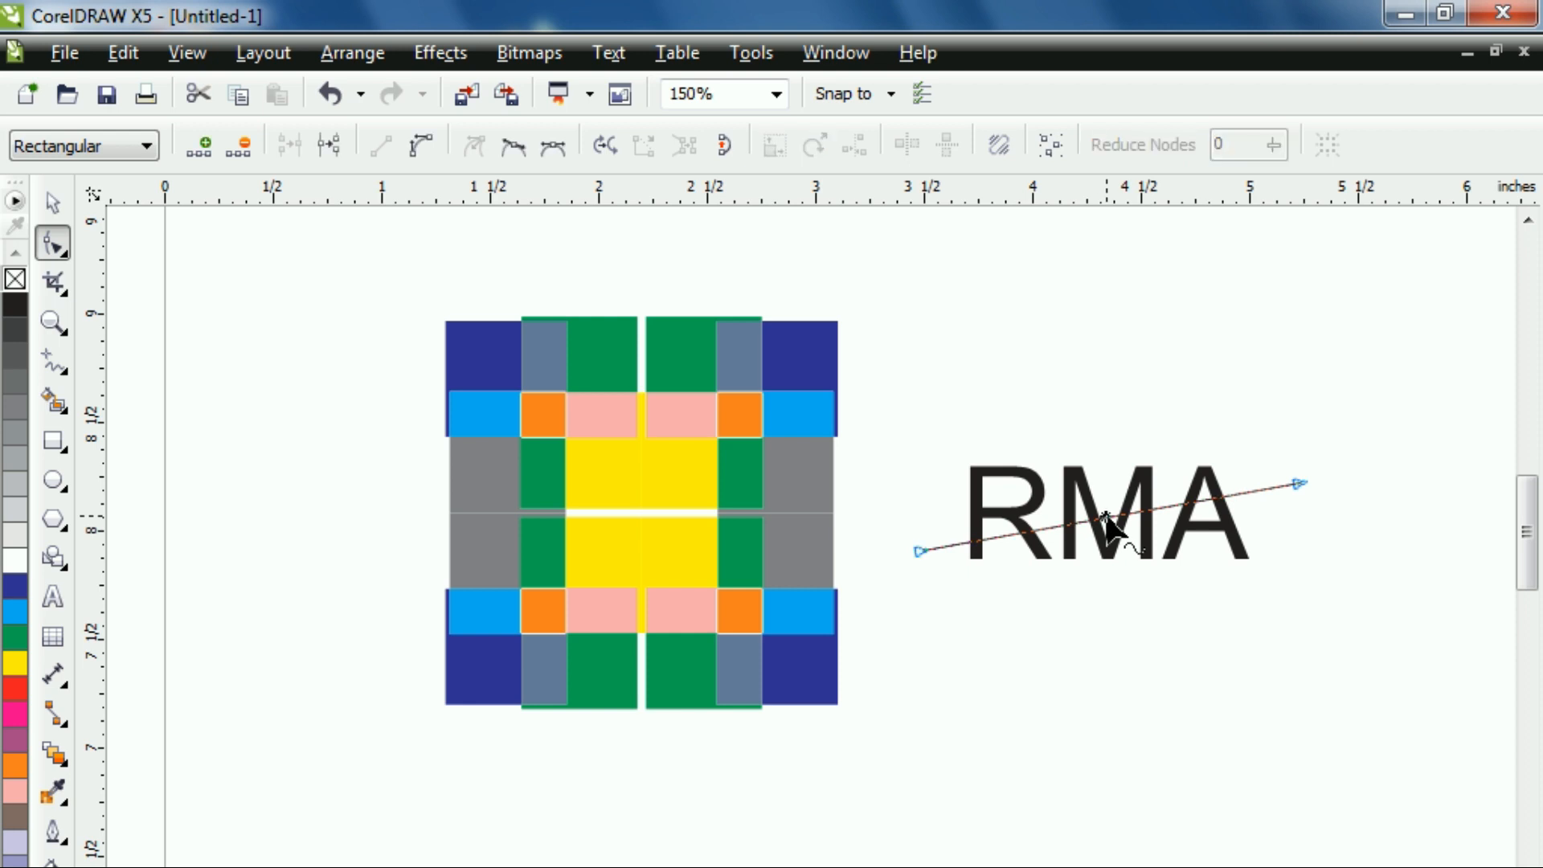
pyautogui.click(421, 147)
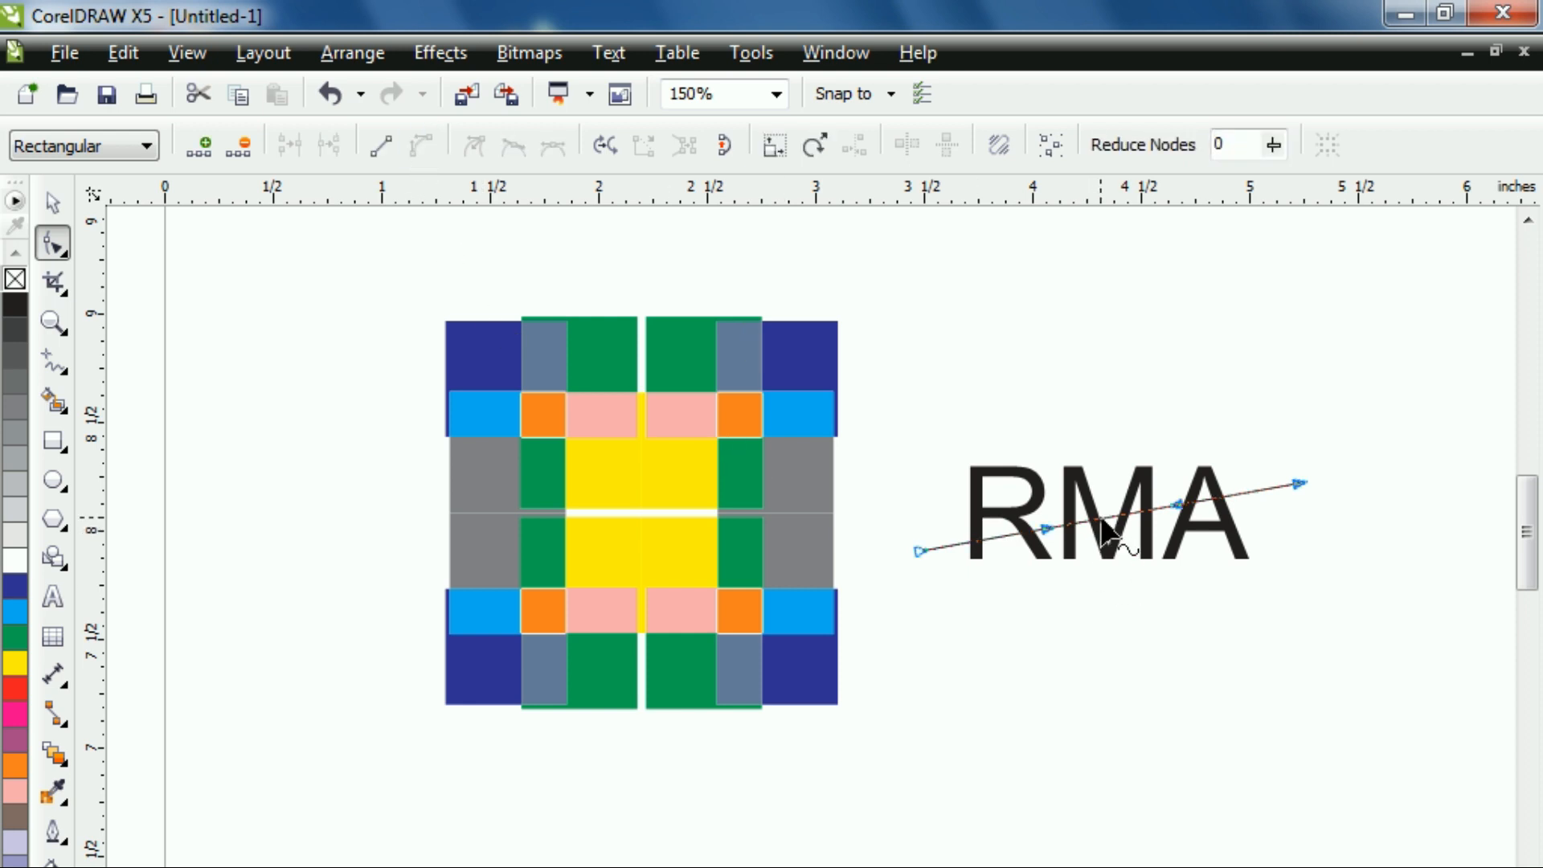
pyautogui.moveTo(1102, 521); pyautogui.dragTo(1184, 540)
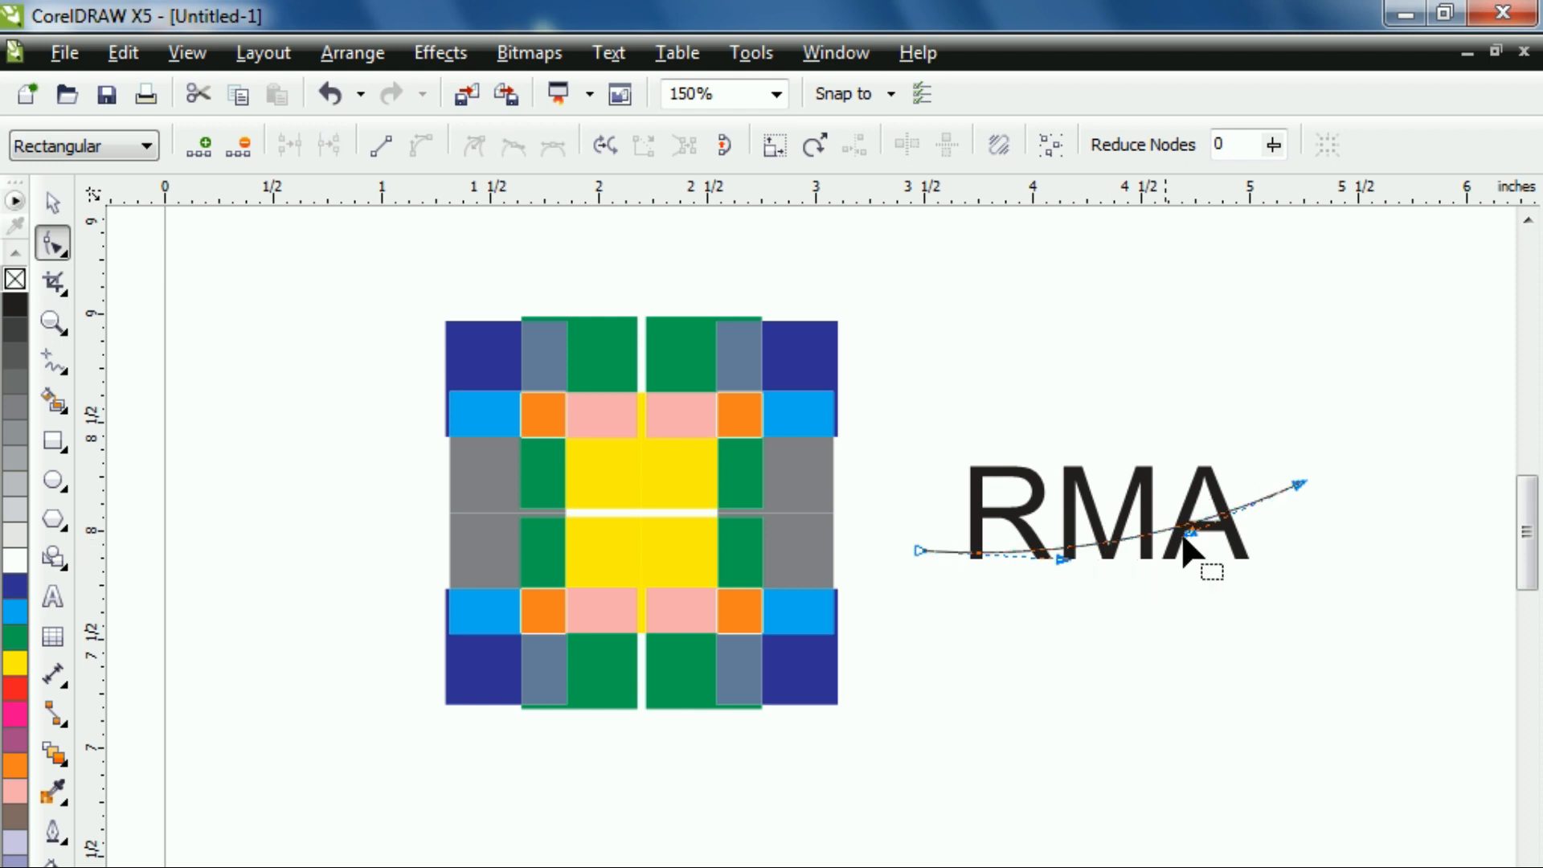
pyautogui.moveTo(1300, 484)
pyautogui.mouseDown()
pyautogui.moveTo(1298, 464)
pyautogui.moveTo(1297, 485)
pyautogui.mouseUp()
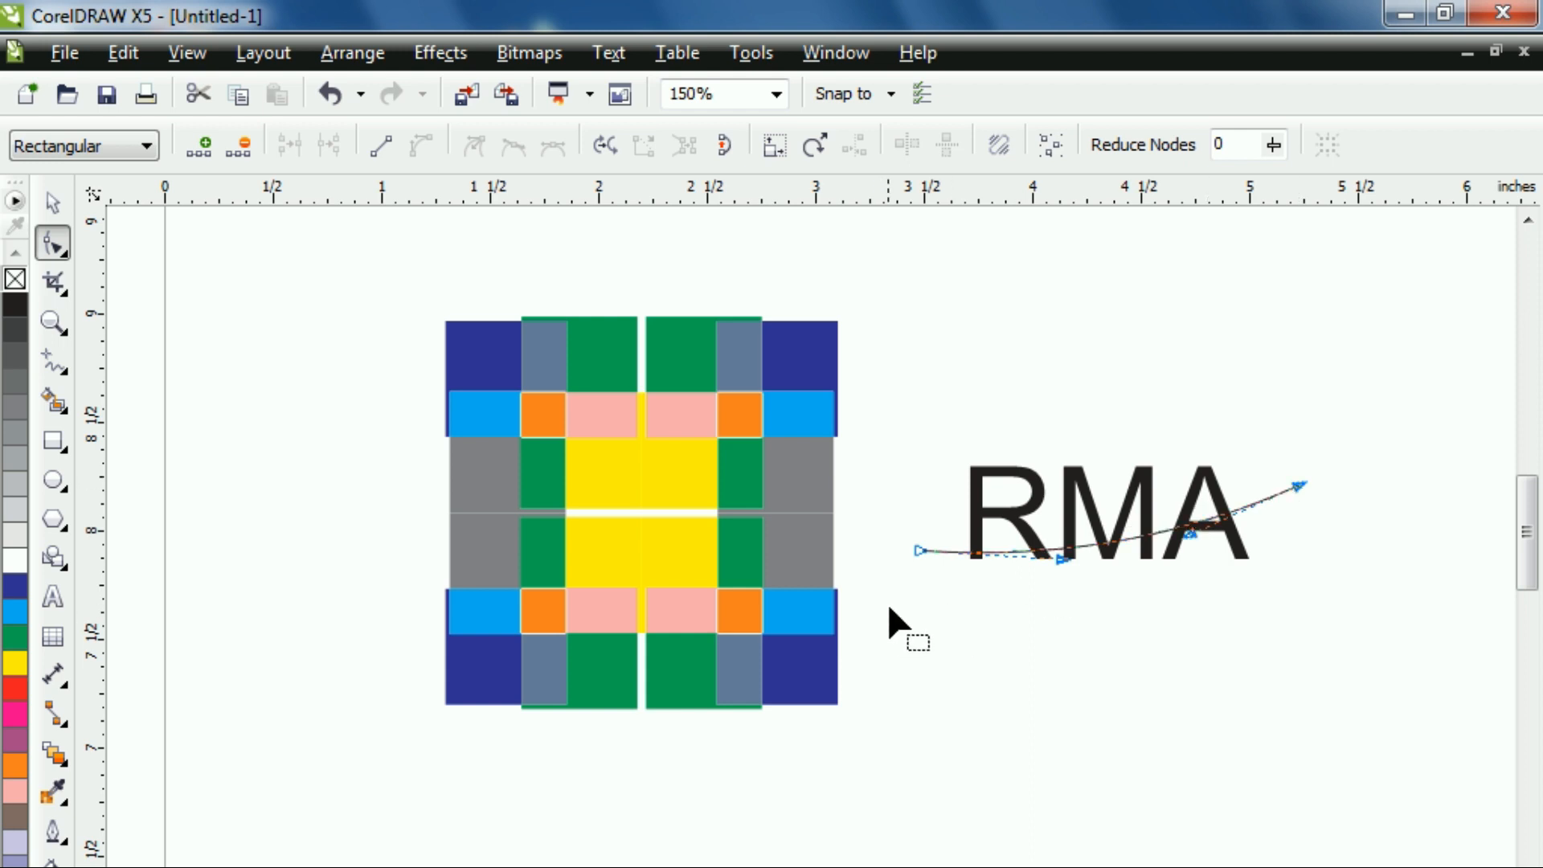
# - Refine the bend of the curve and raise its right end, leaving it about 1.69 by 0.42 inches
pyautogui.click(919, 549)
pyautogui.moveTo(1106, 549)
pyautogui.mouseDown()
pyautogui.moveTo(1102, 524)
pyautogui.moveTo(1111, 540)
pyautogui.mouseUp()
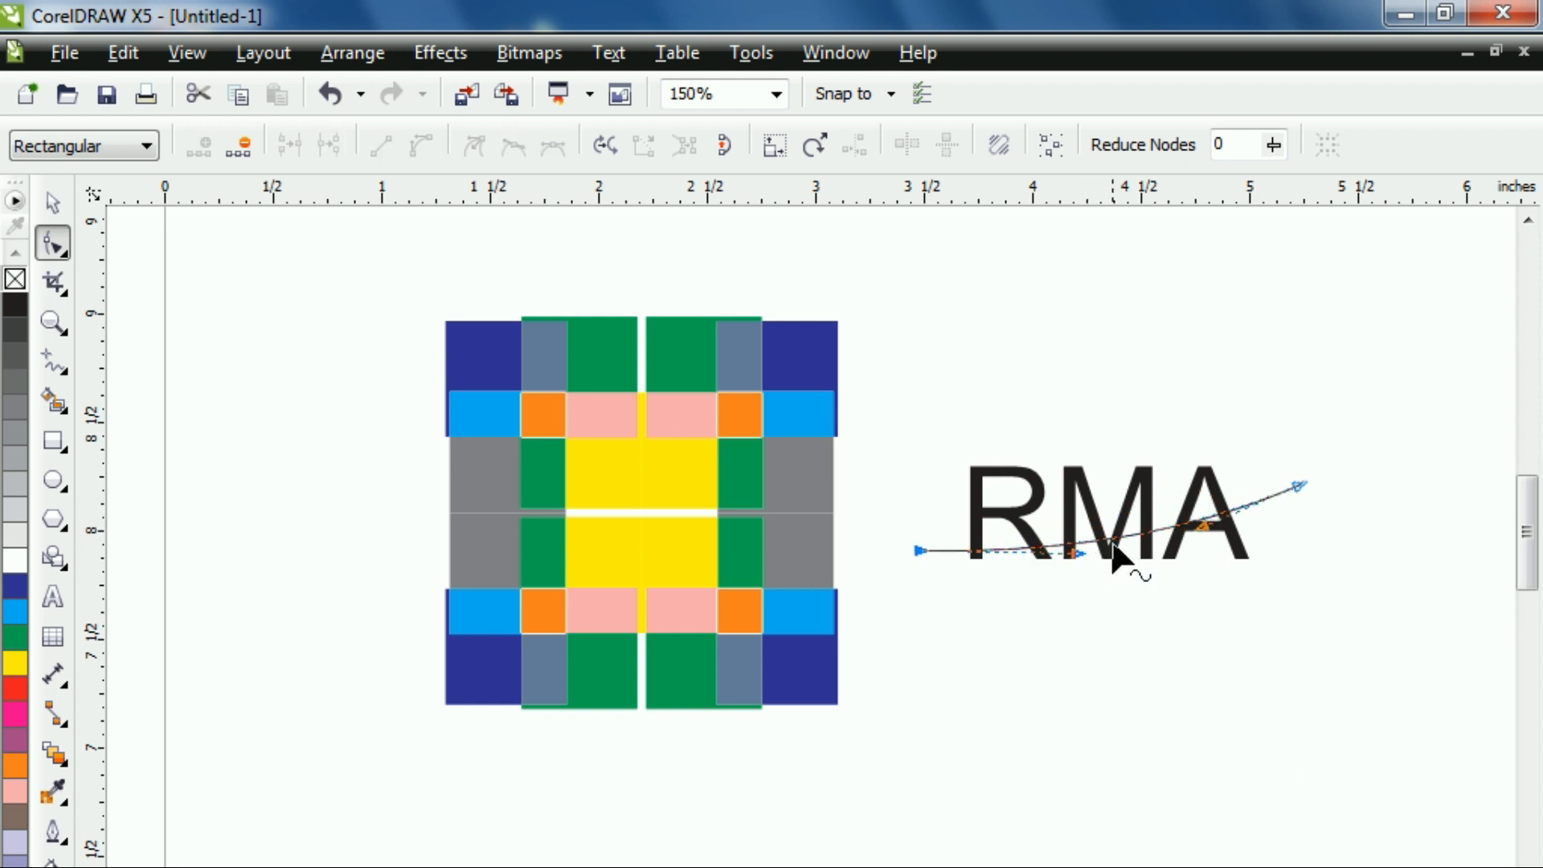
pyautogui.moveTo(1300, 484); pyautogui.dragTo(1290, 462)
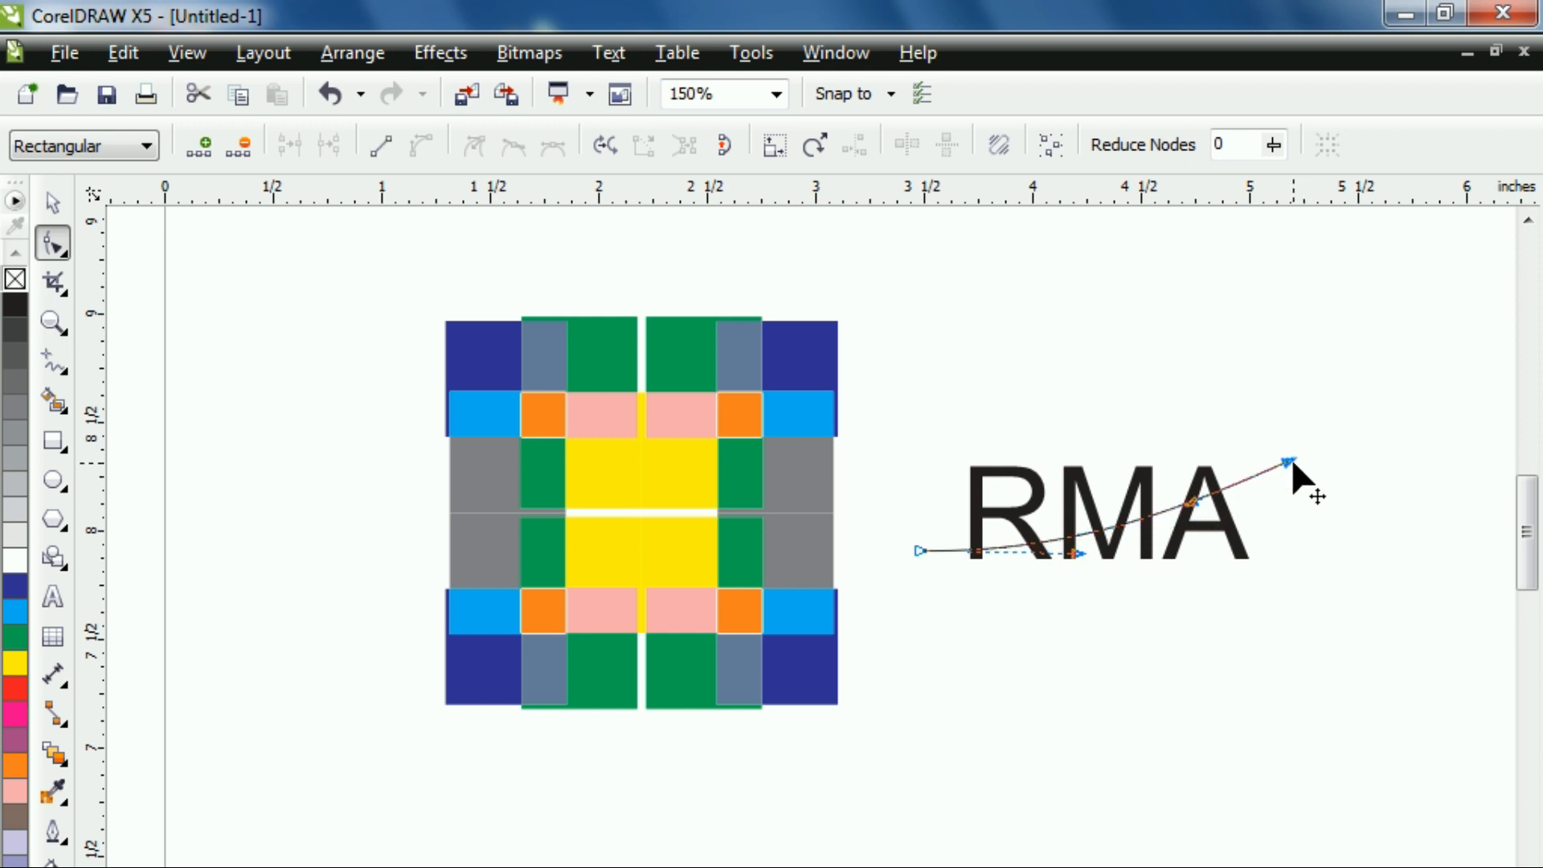
pyautogui.click(53, 203)
pyautogui.click(1069, 648)
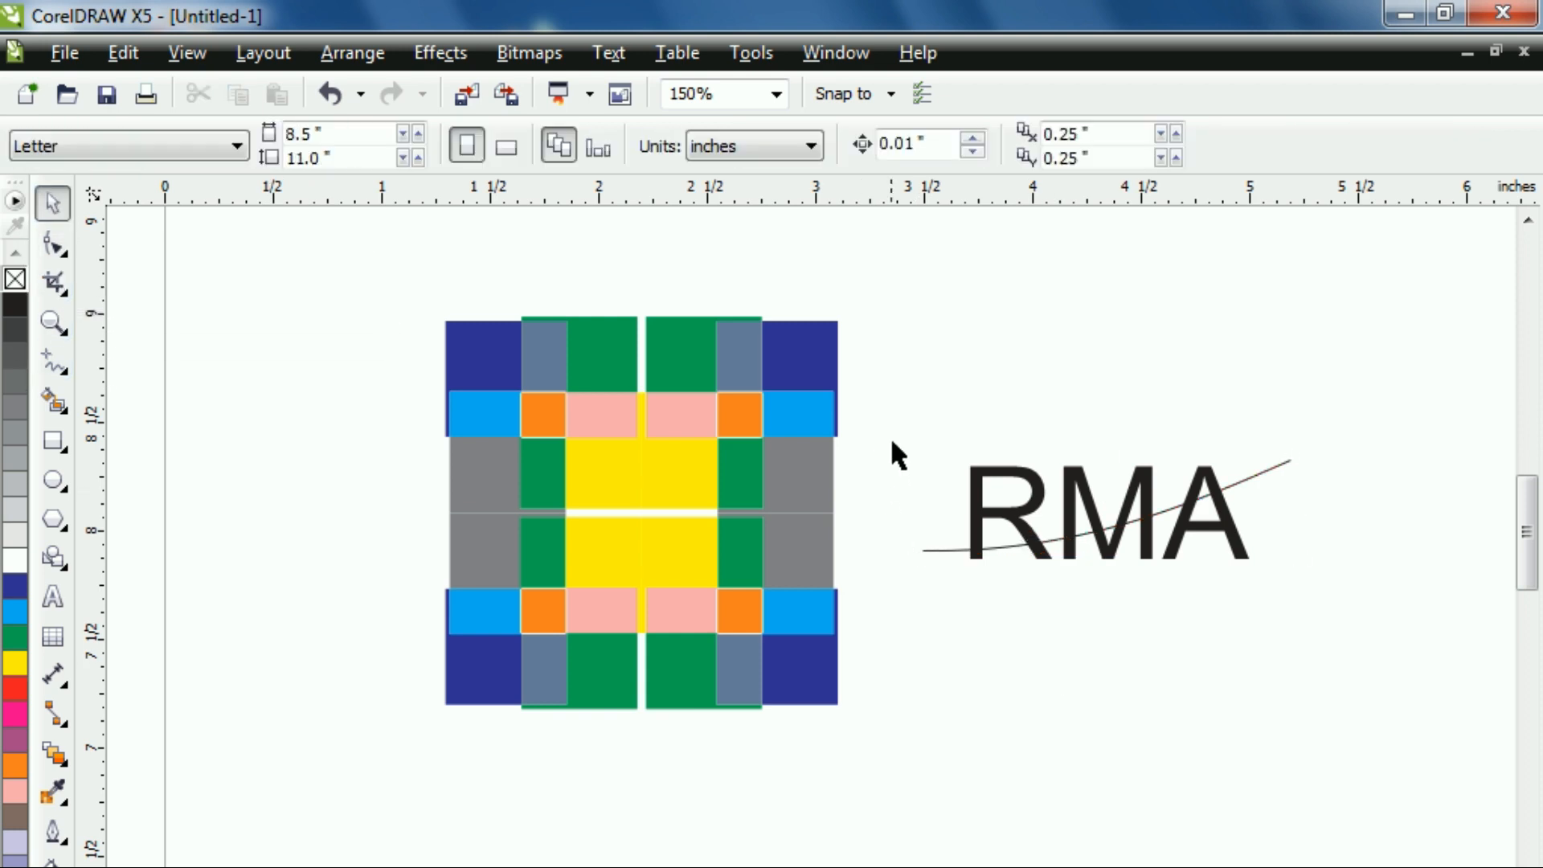
# - Trim the RMA text with the curve crossing it and move the trimmed text up, clear of the curve
pyautogui.moveTo(957, 508); pyautogui.dragTo(1366, 656)
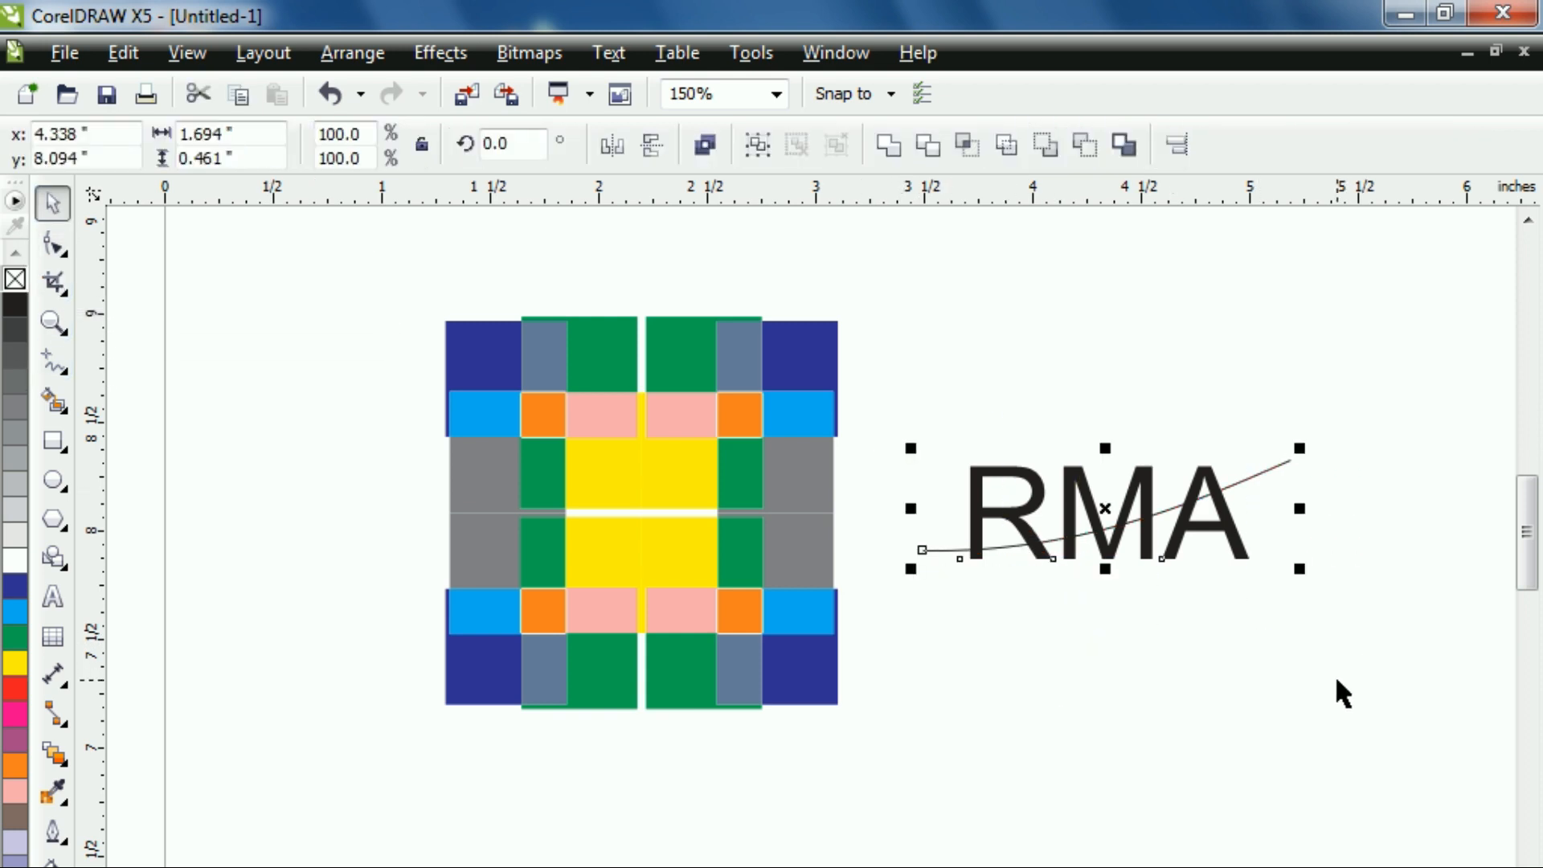
pyautogui.click(929, 150)
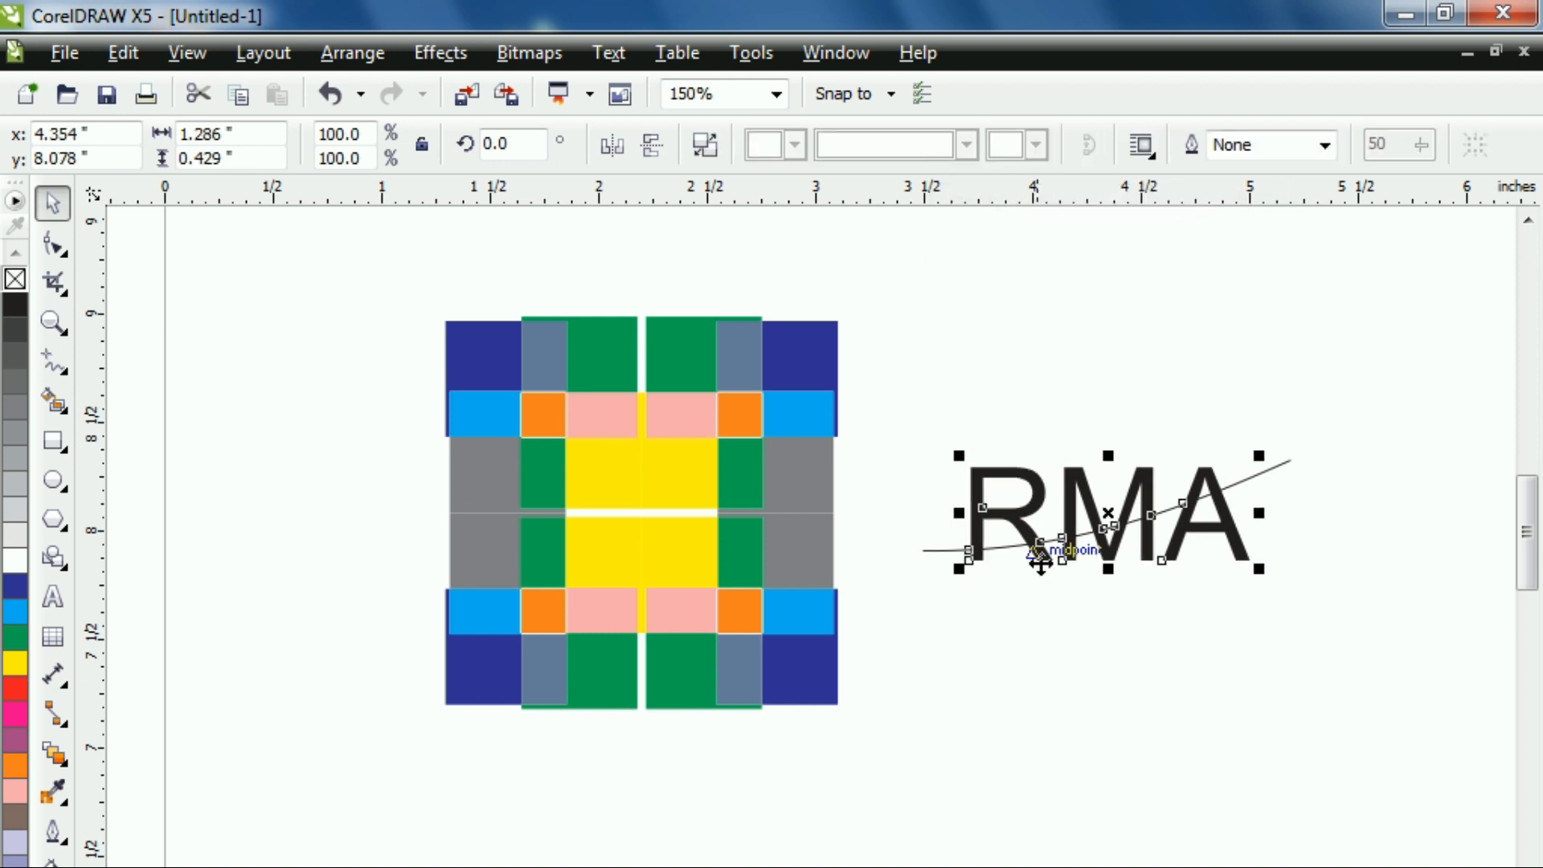
pyautogui.click(1046, 677)
pyautogui.click(995, 519)
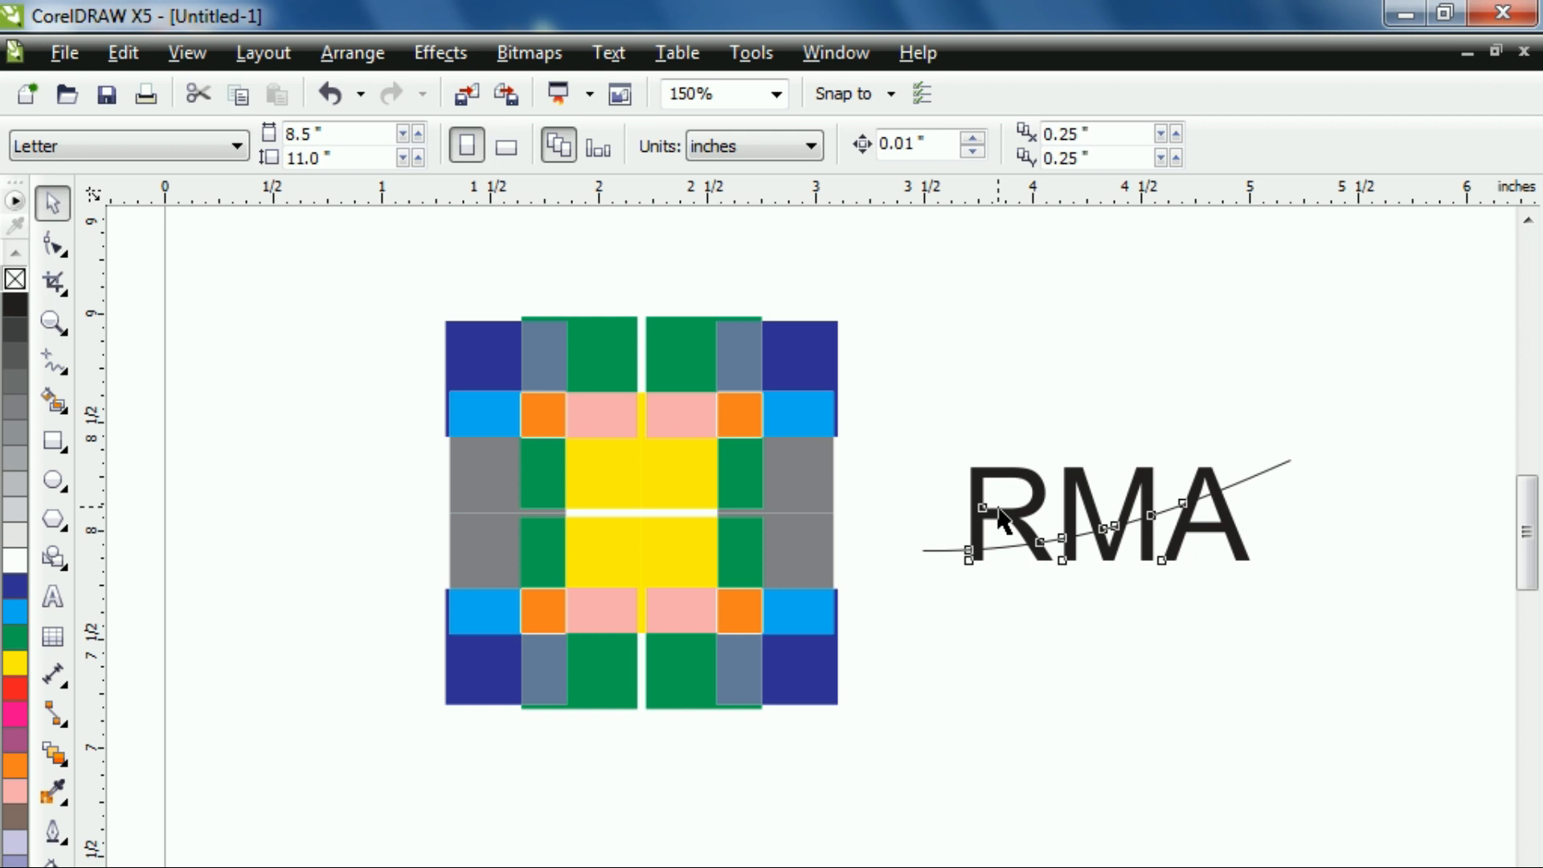
pyautogui.press('F10')
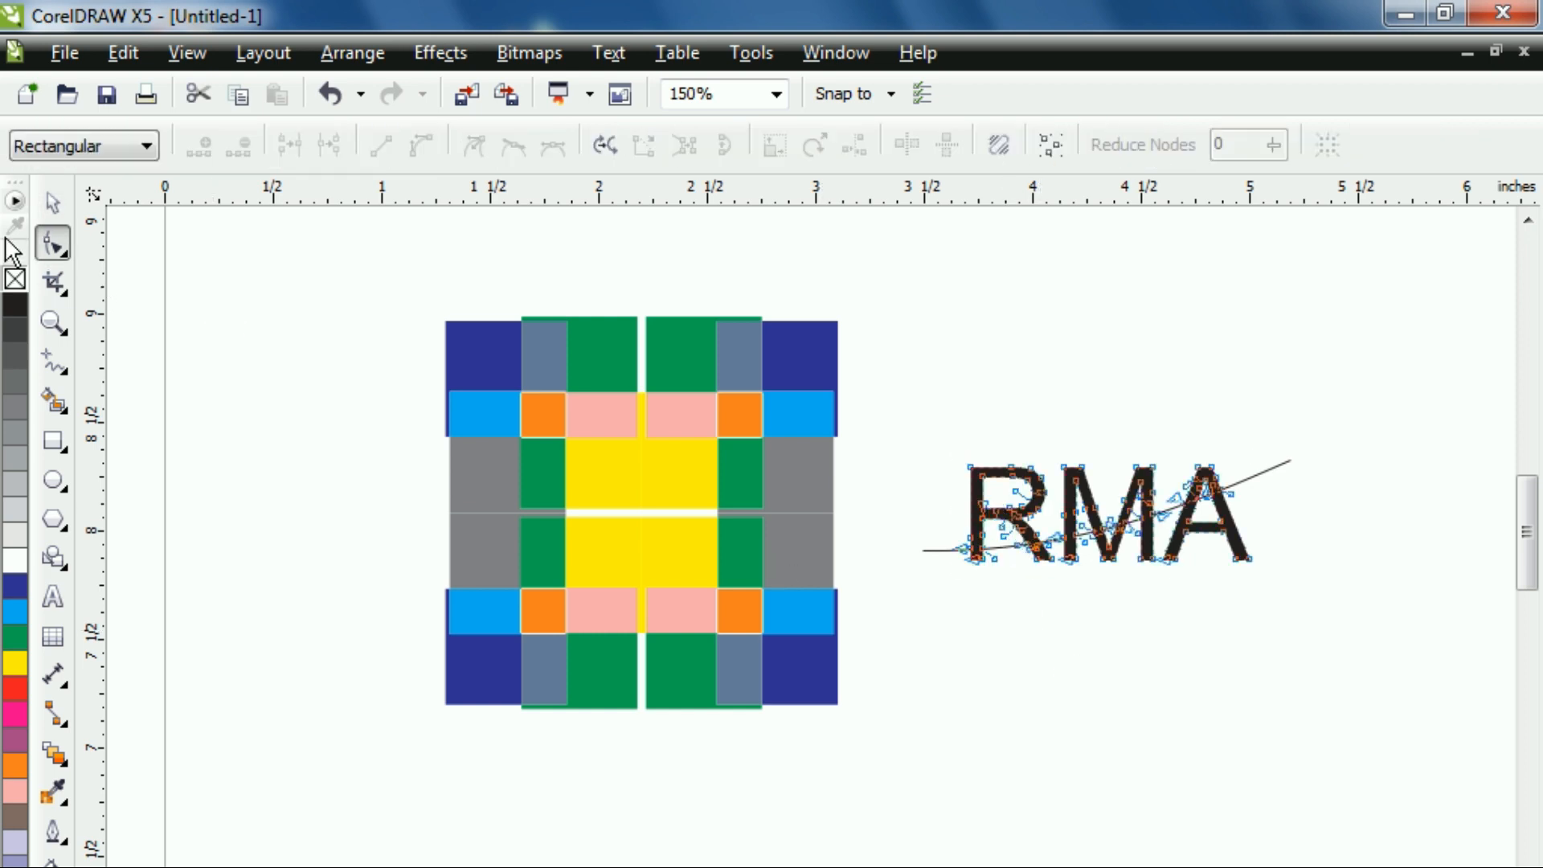
pyautogui.click(52, 203)
pyautogui.click(885, 555)
pyautogui.moveTo(981, 510); pyautogui.dragTo(934, 406)
pyautogui.click(928, 669)
# - Break the trimmed RMA text apart and check the R, M and A pieces as separate objects
pyautogui.click(936, 448)
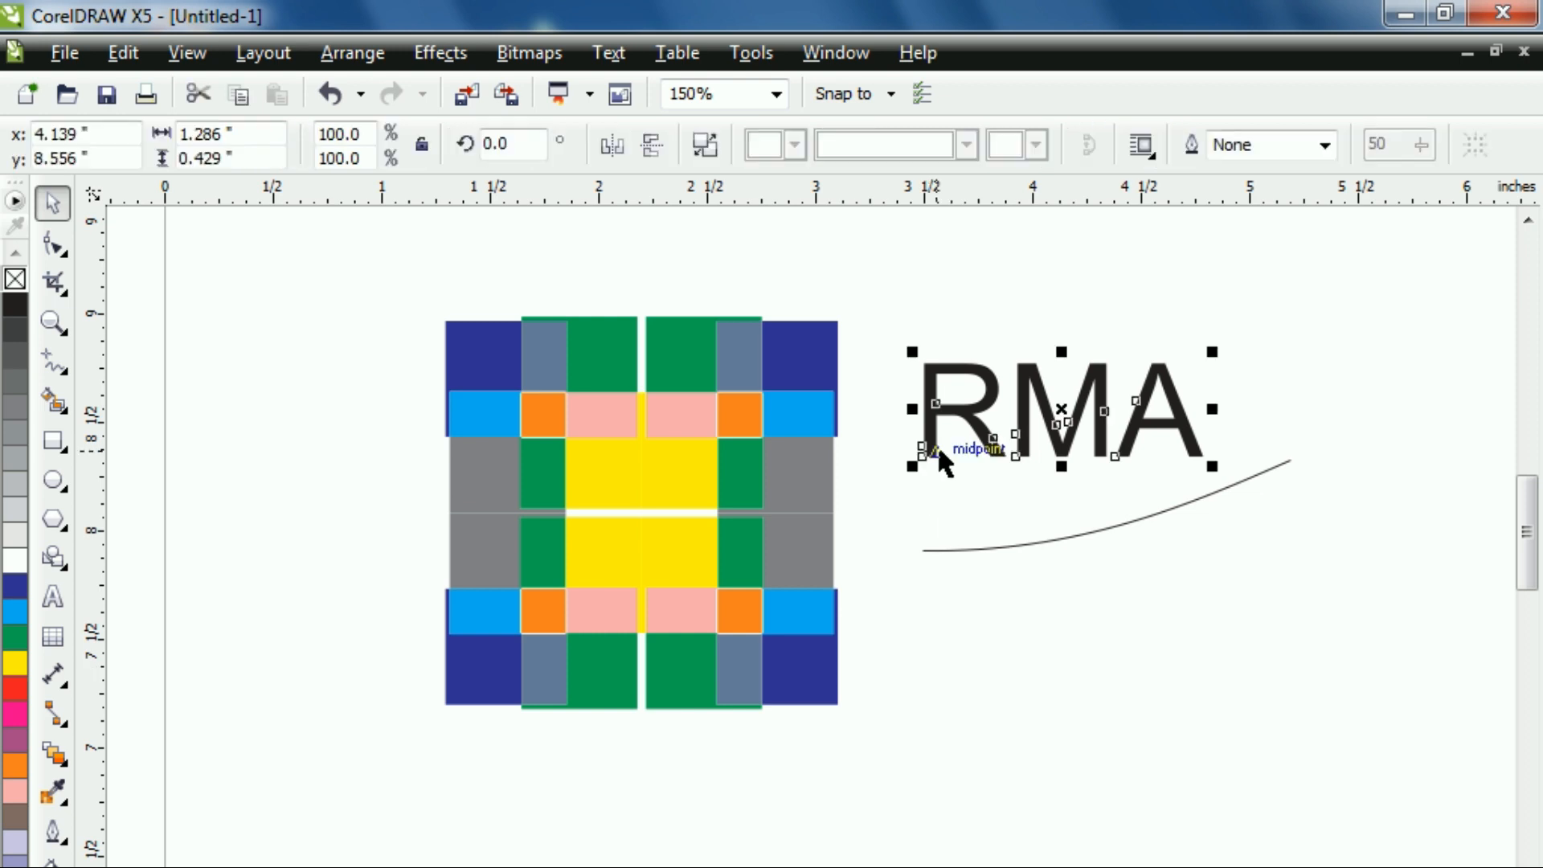
pyautogui.click(706, 146)
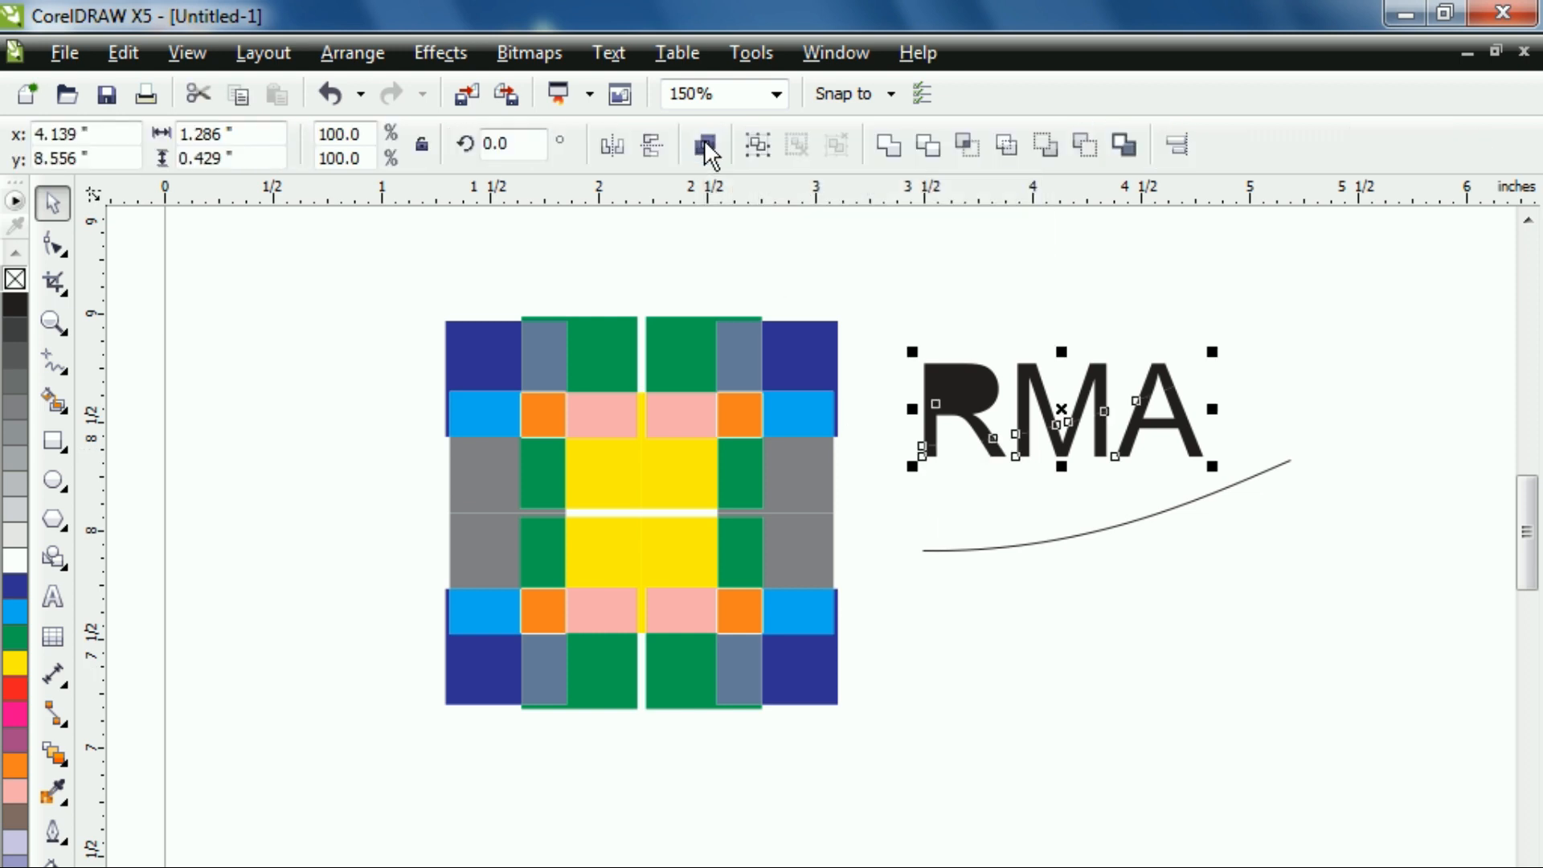
pyautogui.click(967, 616)
pyautogui.click(965, 377)
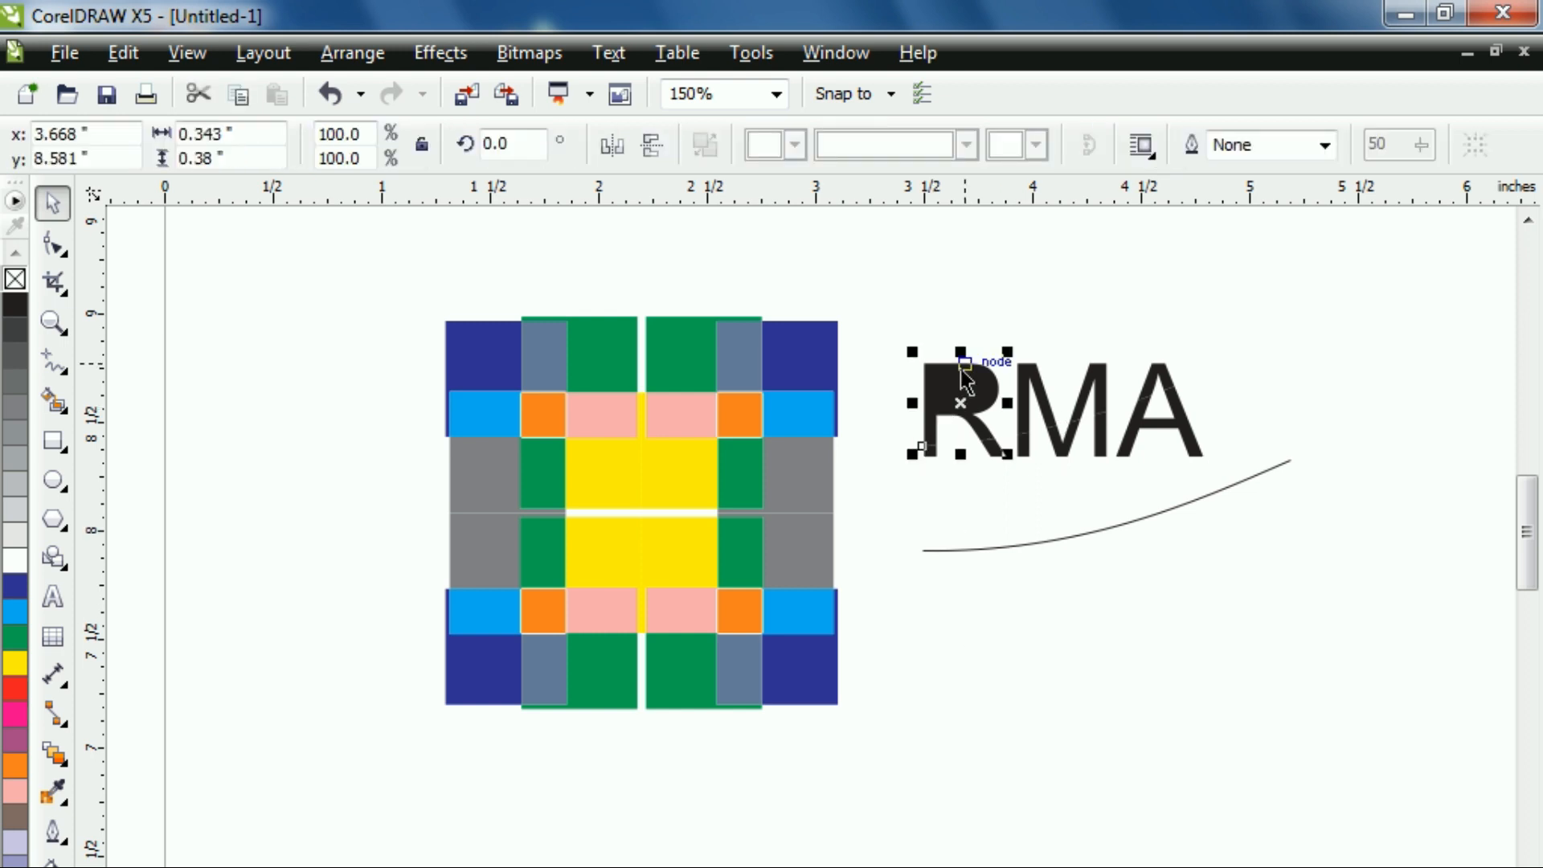
pyautogui.click(1045, 406)
pyautogui.click(1155, 384)
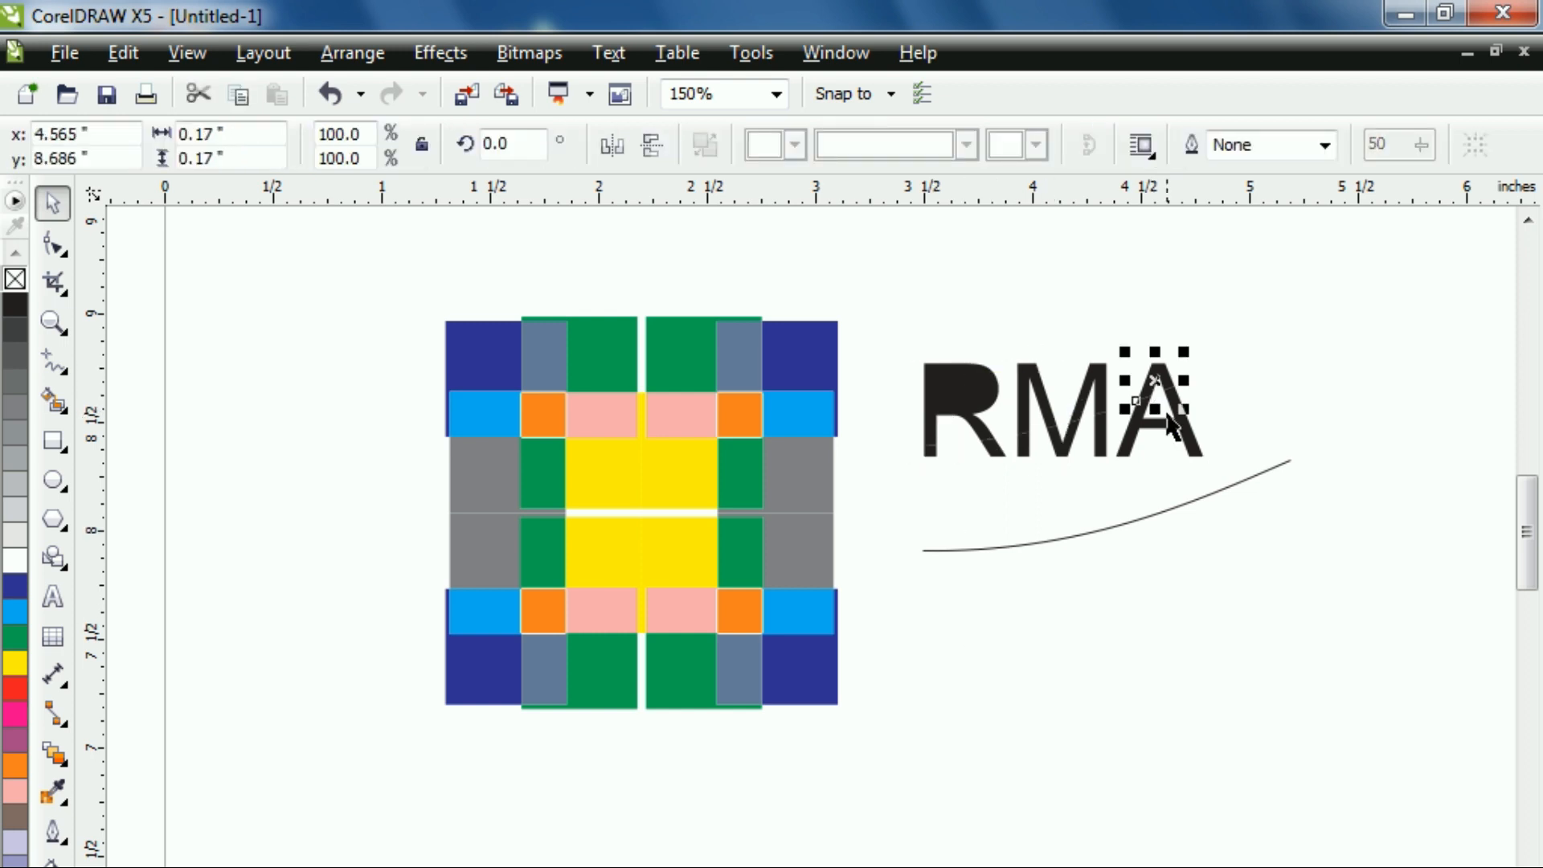
pyautogui.click(1139, 558)
# - Delete the curve below the trimmed RMA text and switch the view to Wireframe
pyautogui.click(955, 414)
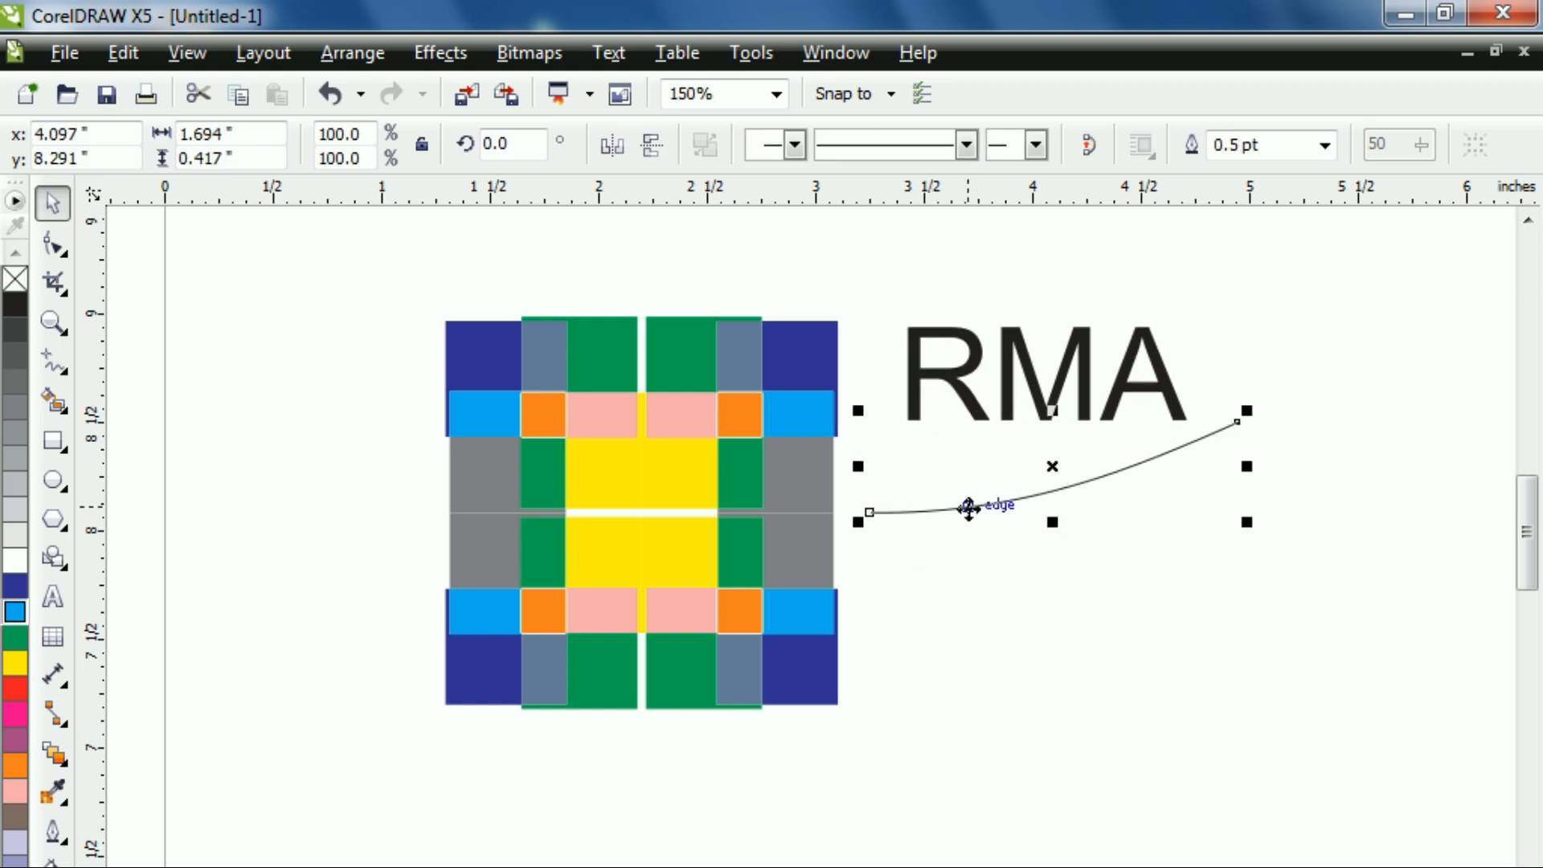
pyautogui.press('Delete')
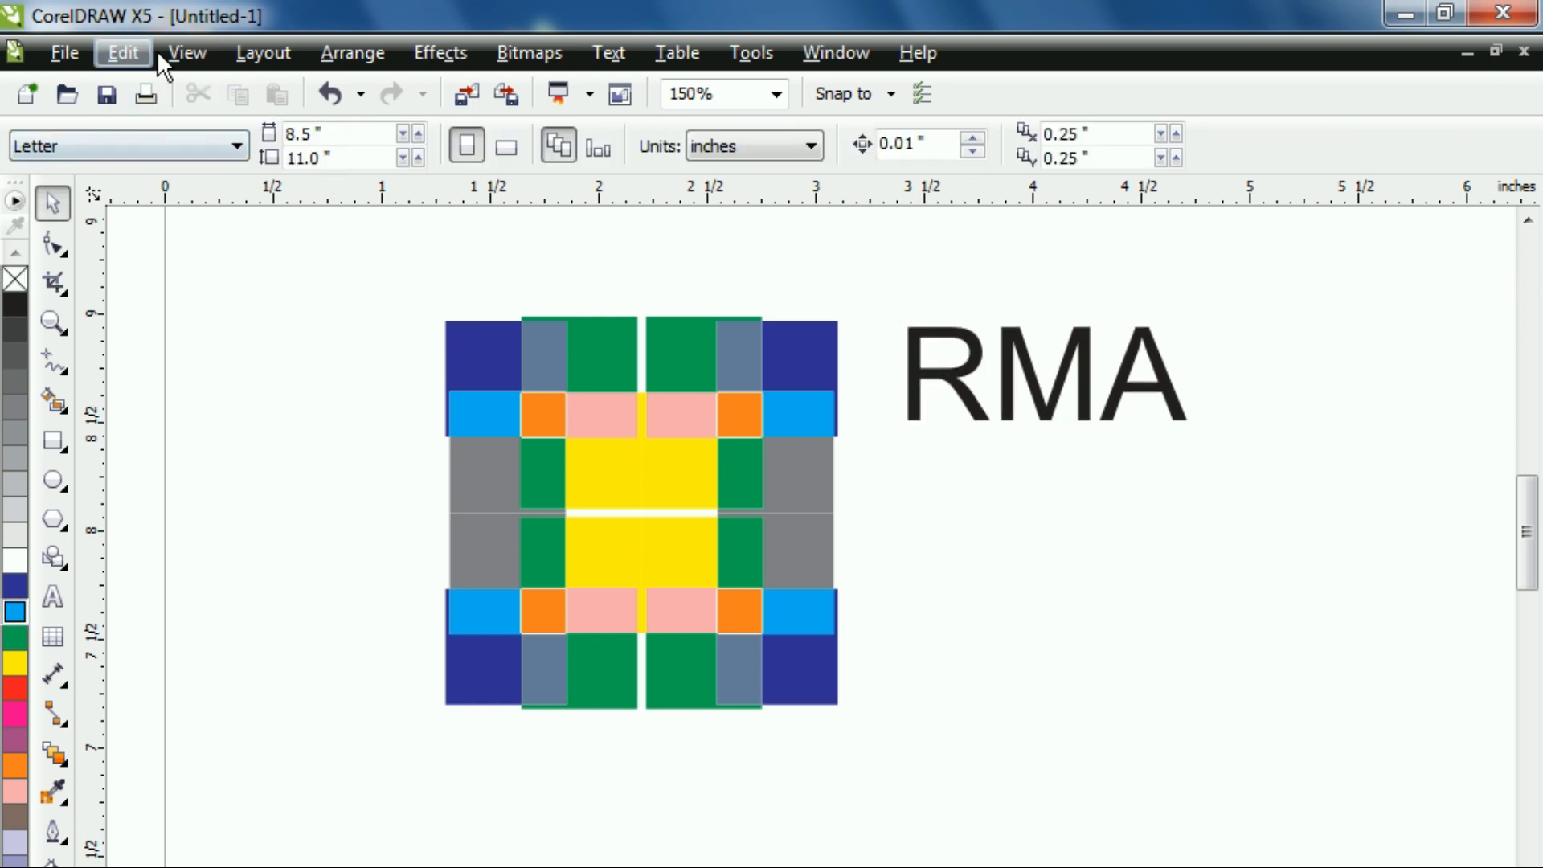
pyautogui.click(182, 53)
pyautogui.click(233, 113)
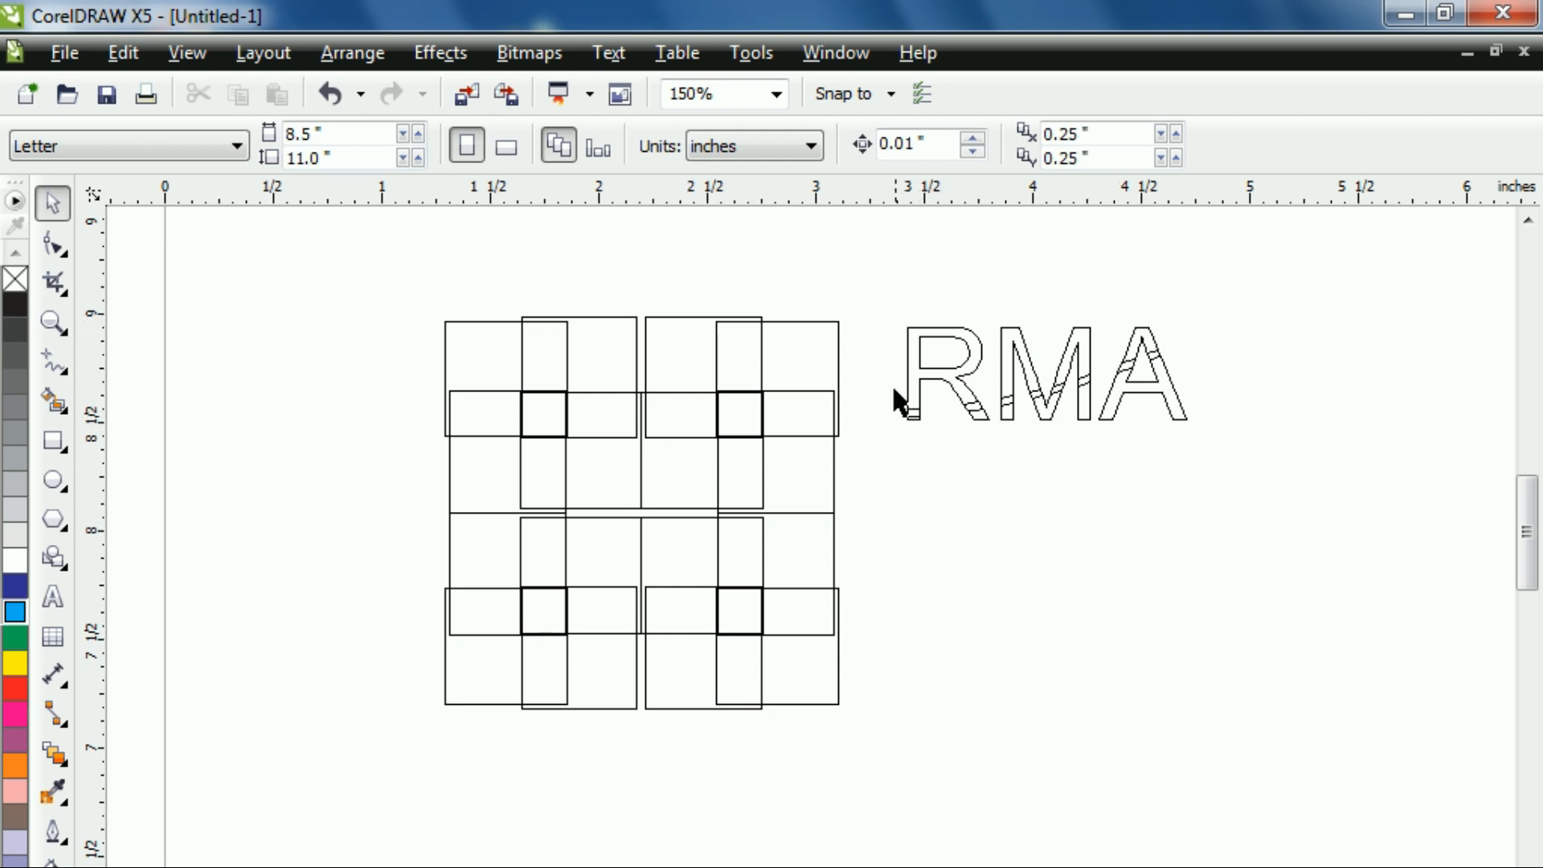
# - Break the trimmed RMA outline apart into separate pieces
pyautogui.click(918, 382)
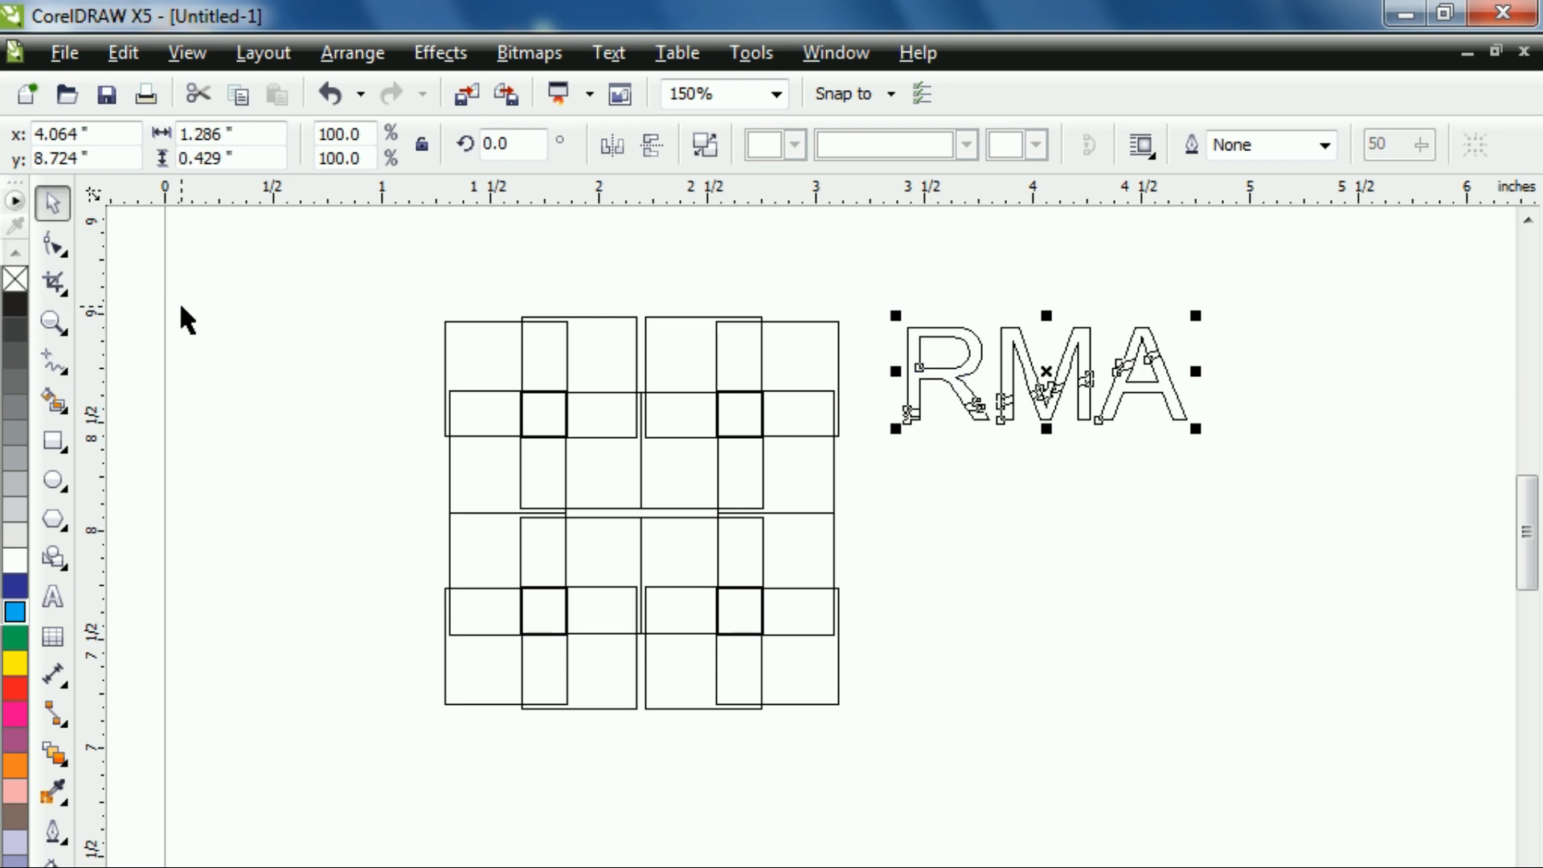
pyautogui.click(705, 146)
pyautogui.click(950, 492)
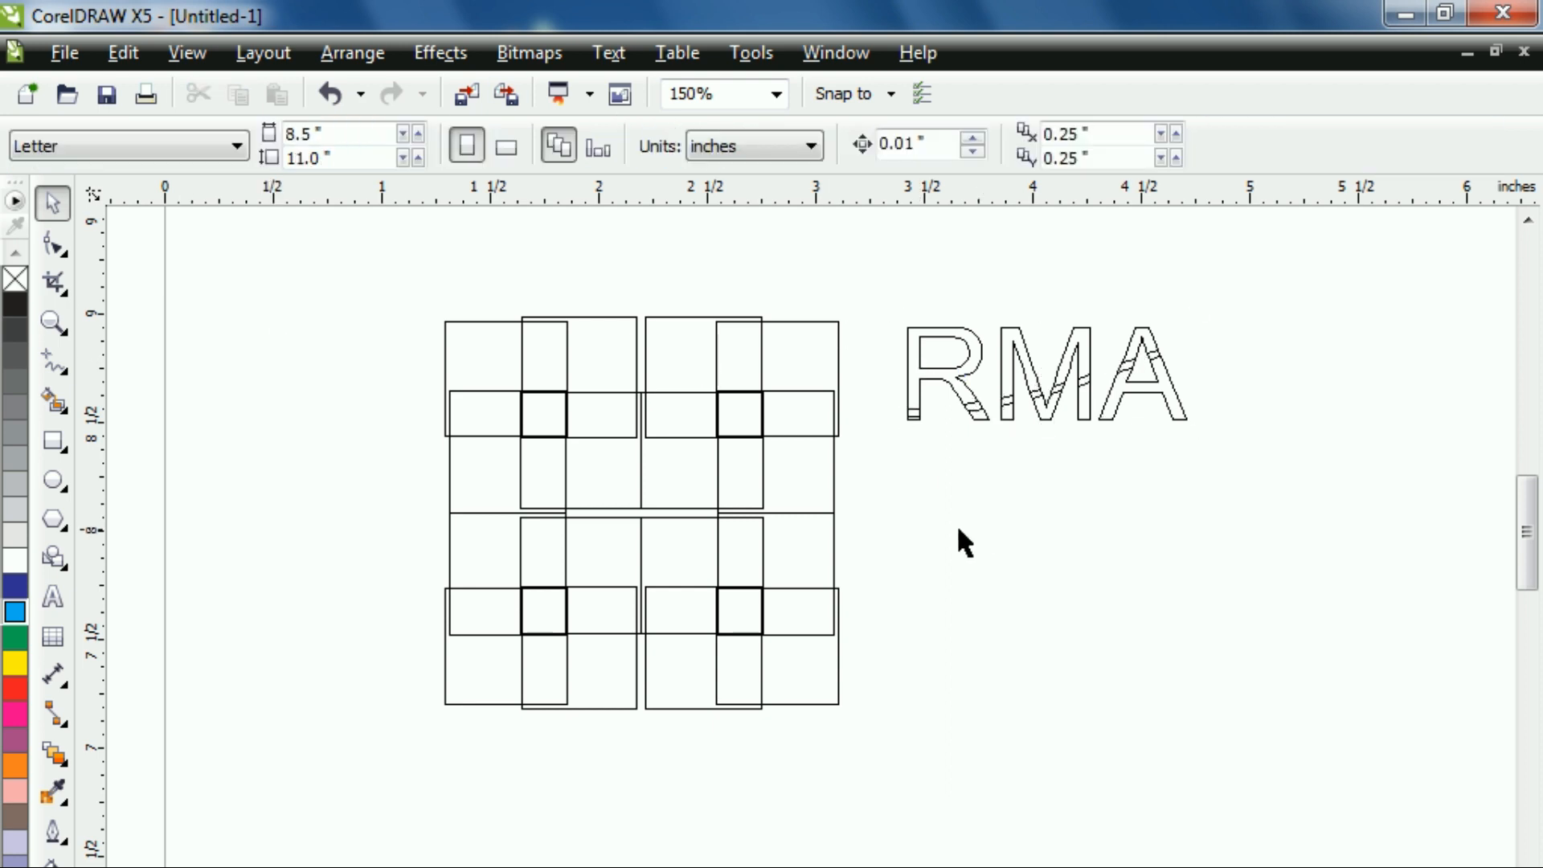
# - Fill the upper pieces of the R, M and A with light blue
pyautogui.click(923, 325)
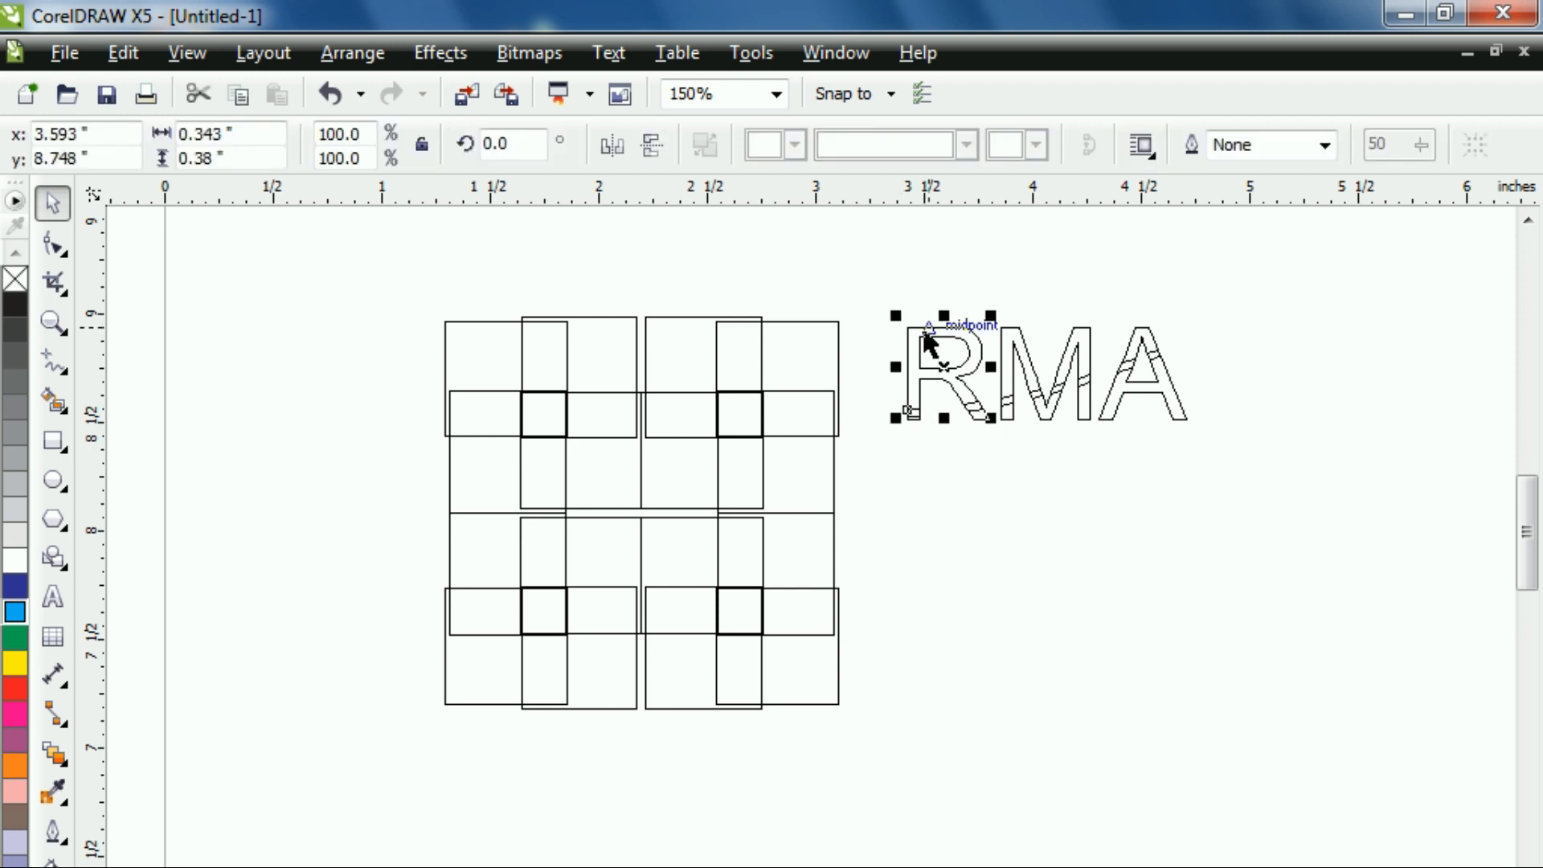
pyautogui.click(15, 613)
pyautogui.click(1010, 338)
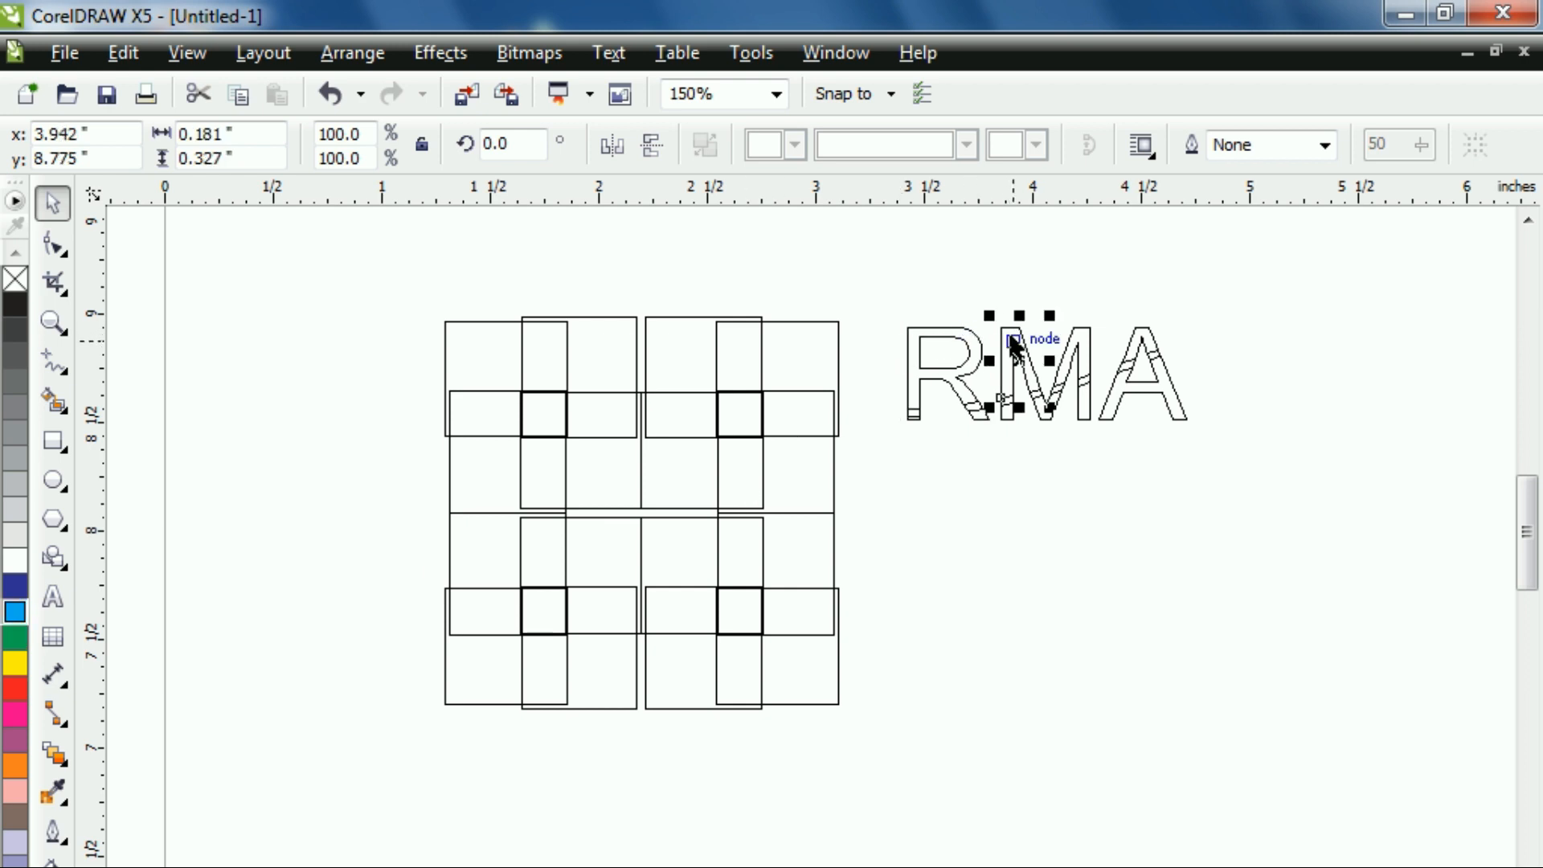
pyautogui.click(1145, 338)
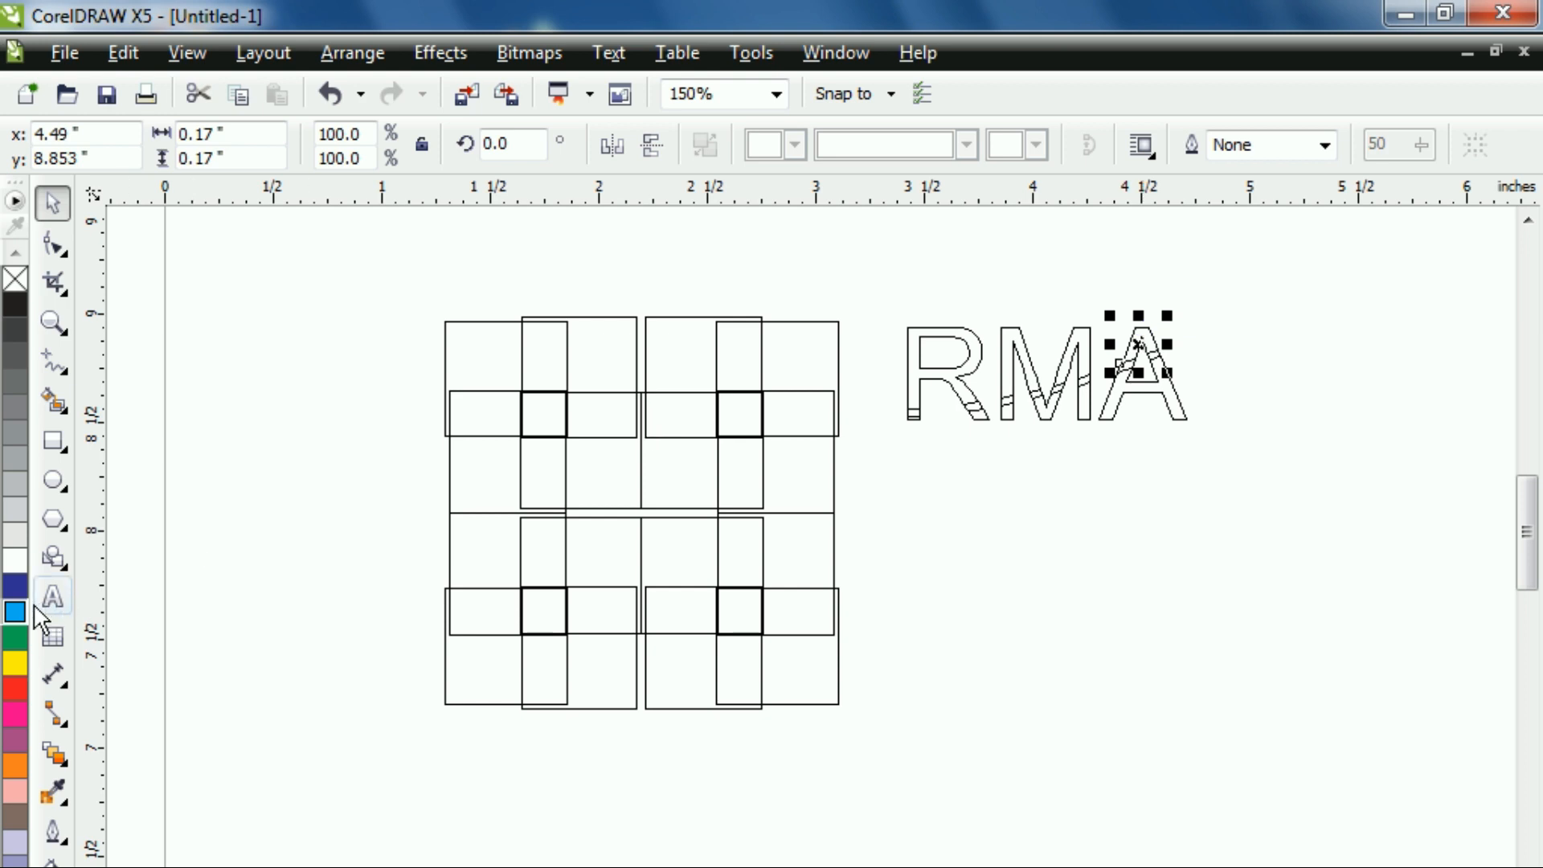
pyautogui.click(1061, 503)
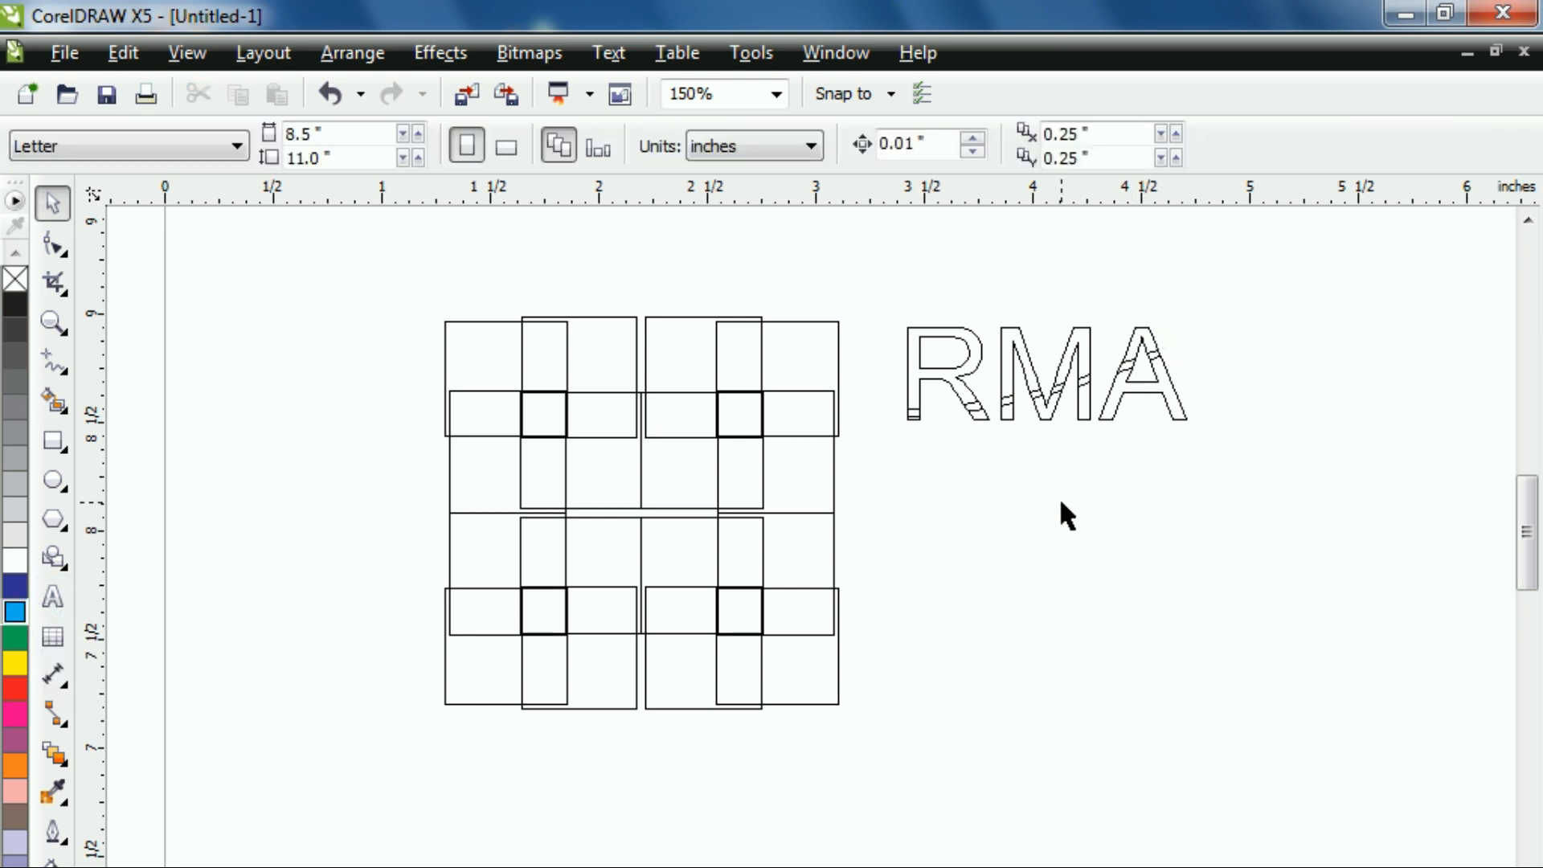
# - Fill the small cut piece at the base of the R's stem with green and try the same for its leg
pyautogui.click(912, 411)
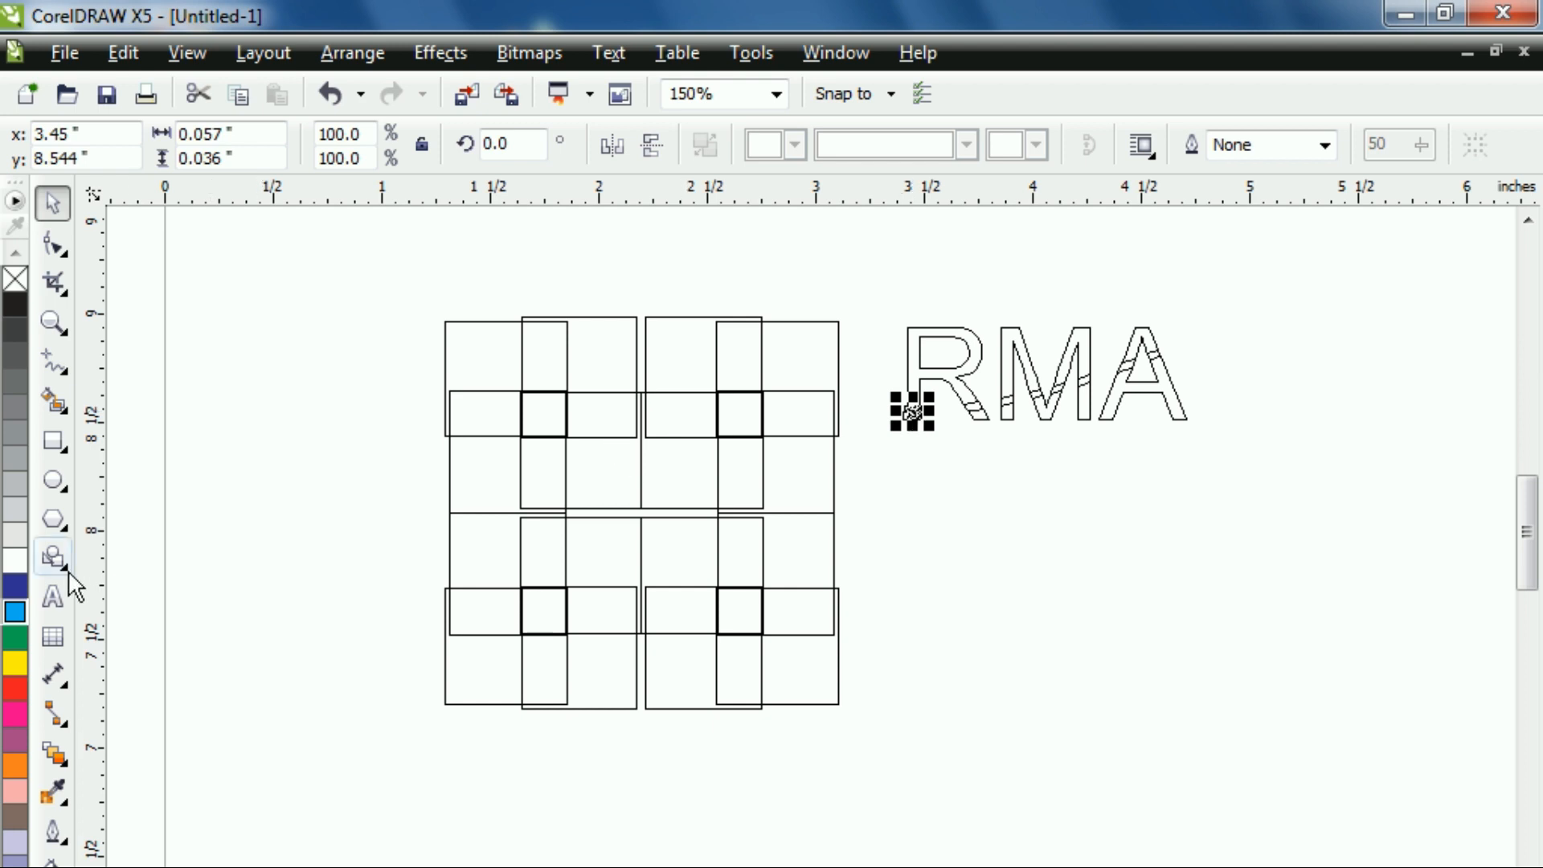
pyautogui.click(967, 438)
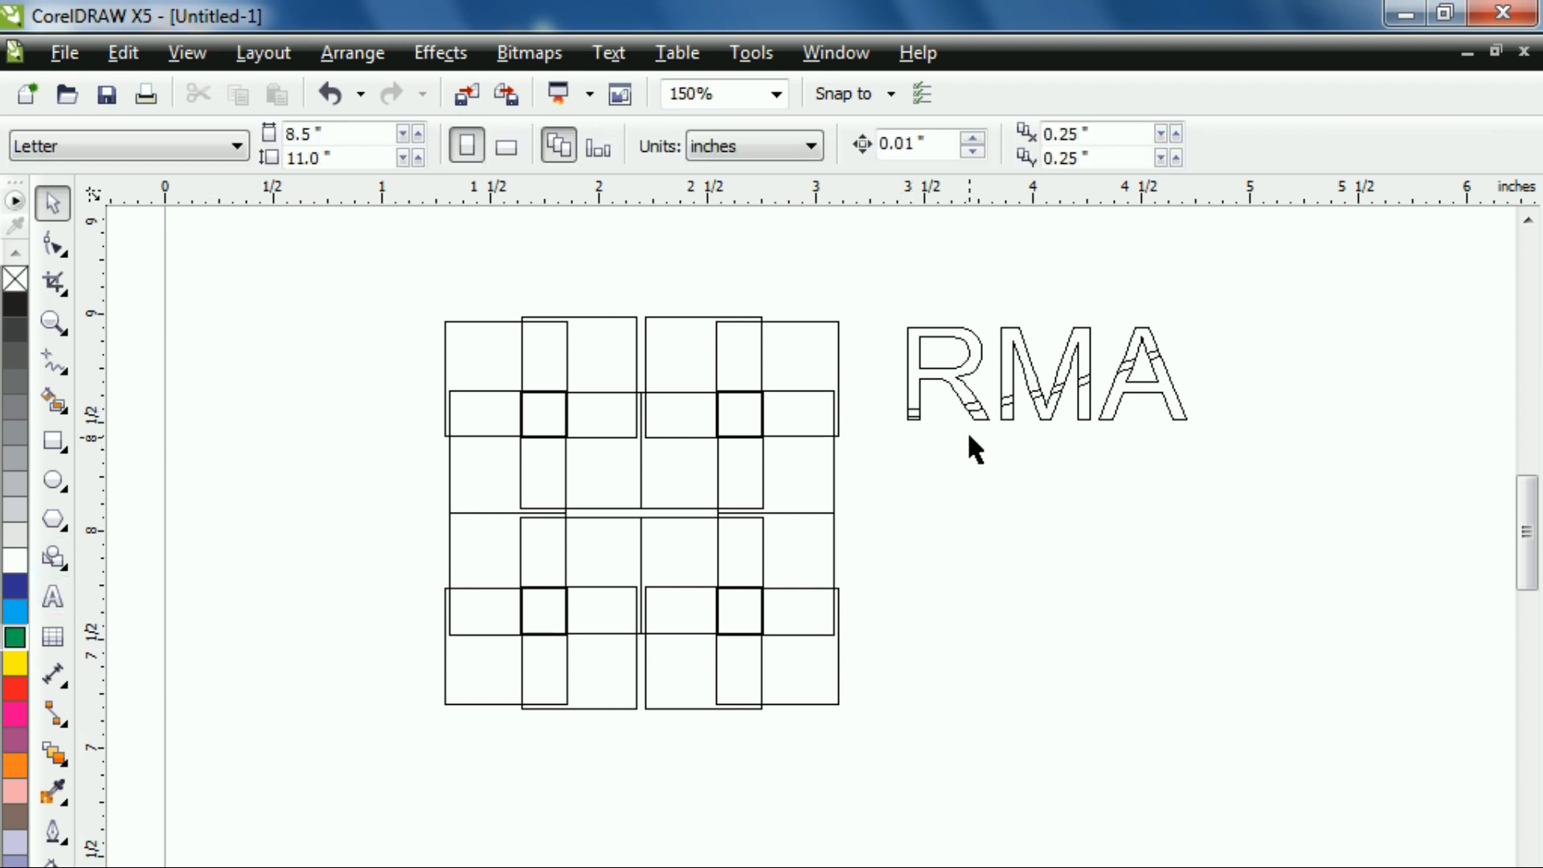
pyautogui.click(975, 409)
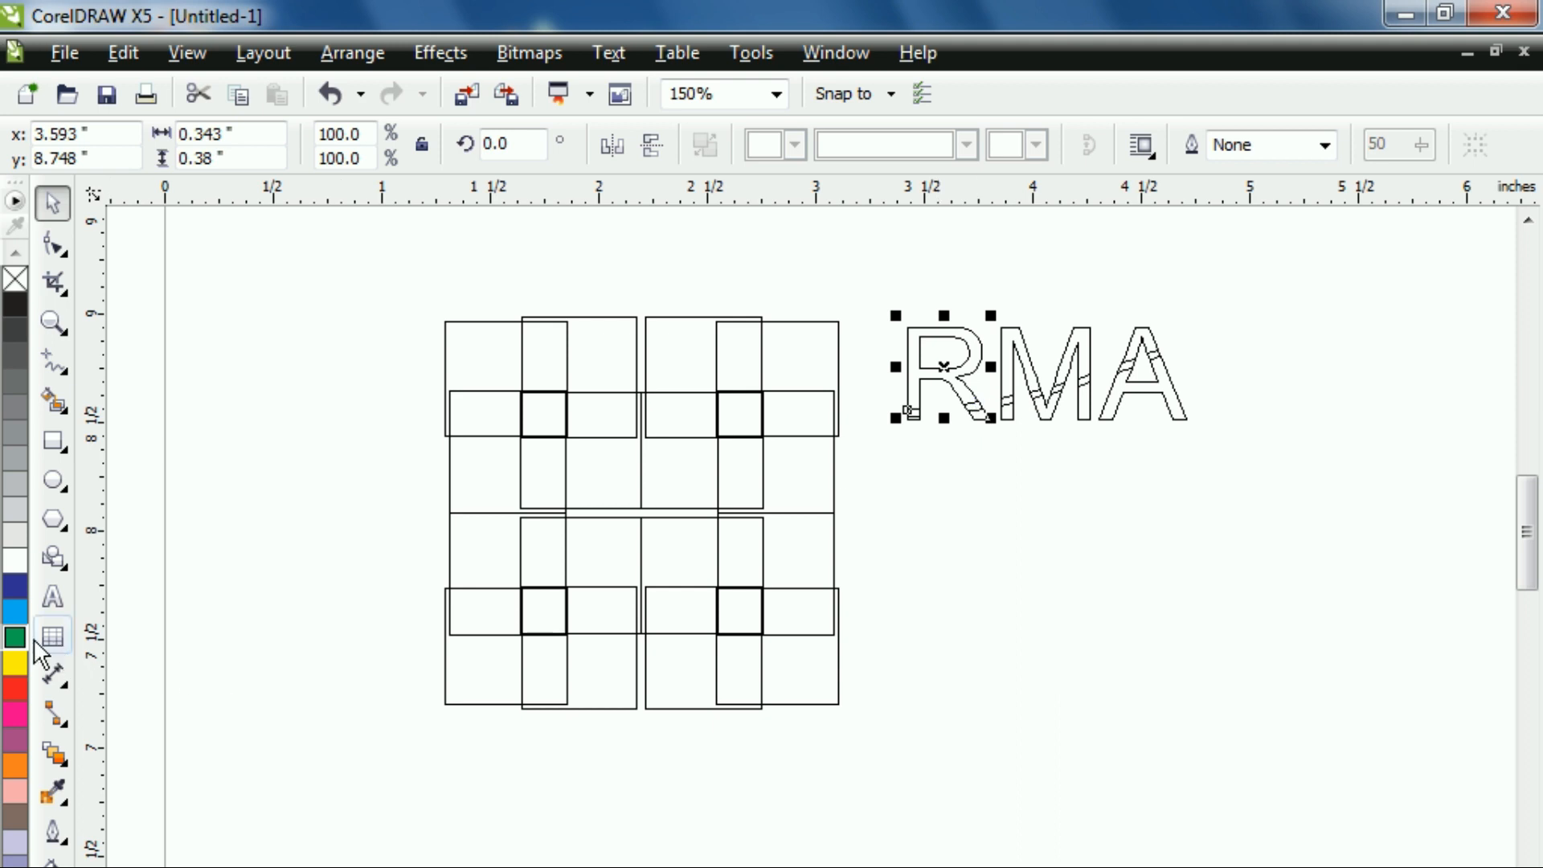
pyautogui.click(991, 447)
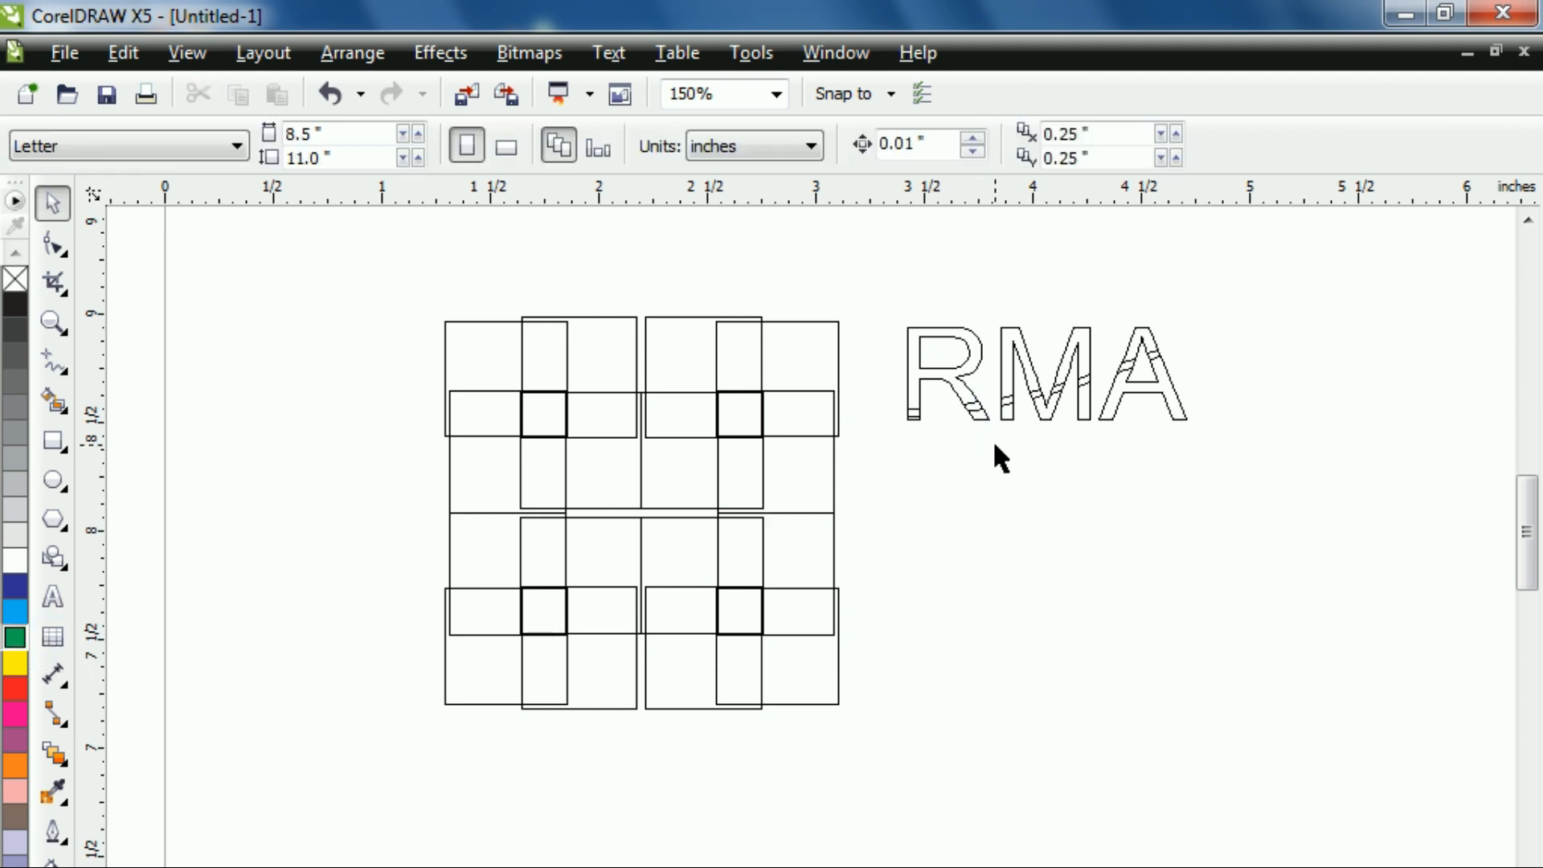
pyautogui.click(970, 408)
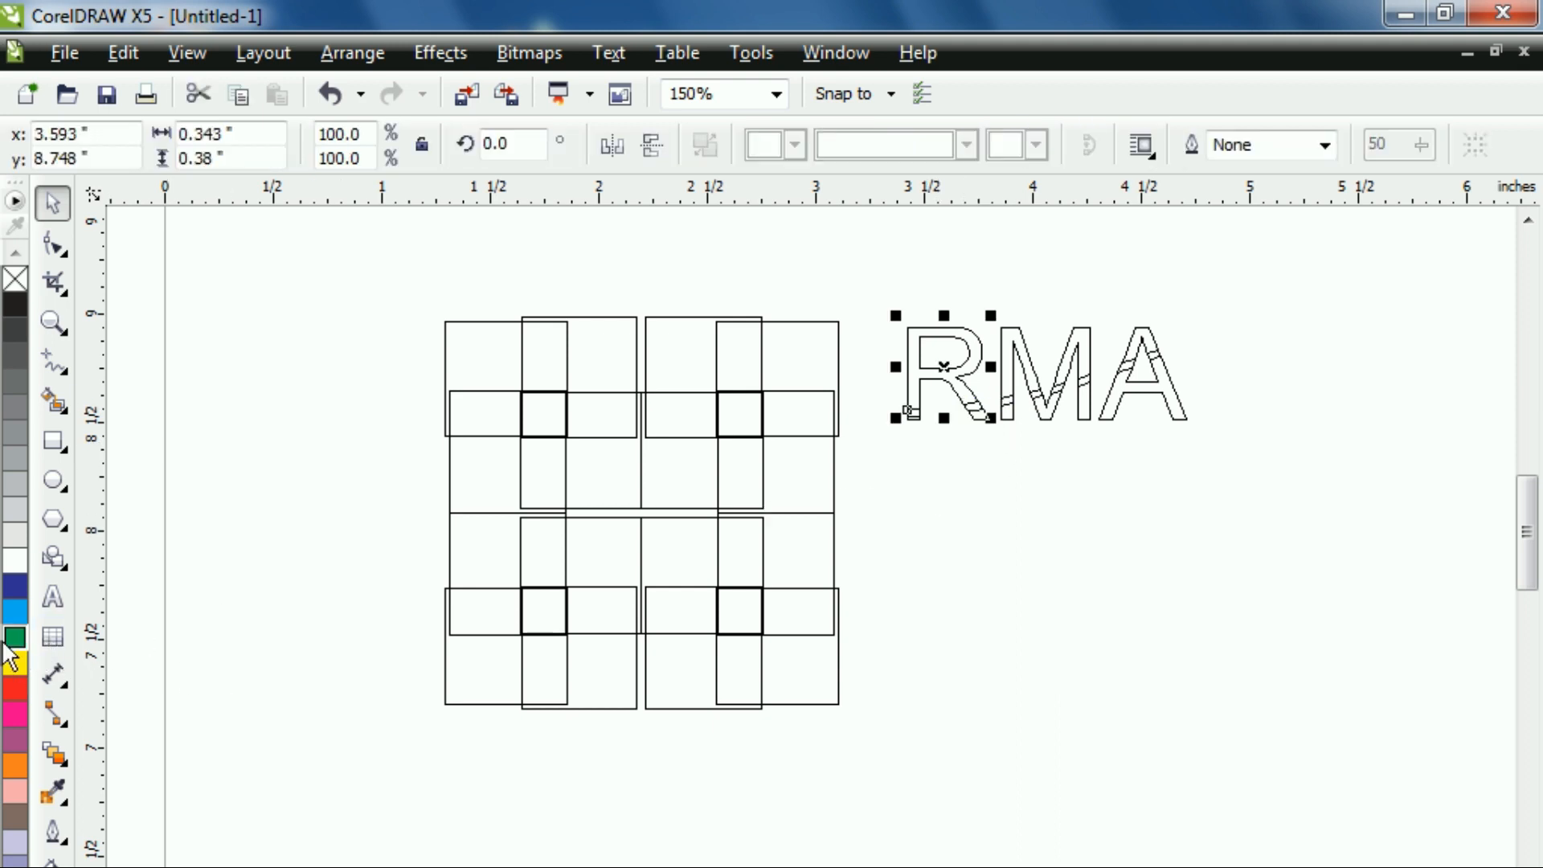
pyautogui.click(1021, 449)
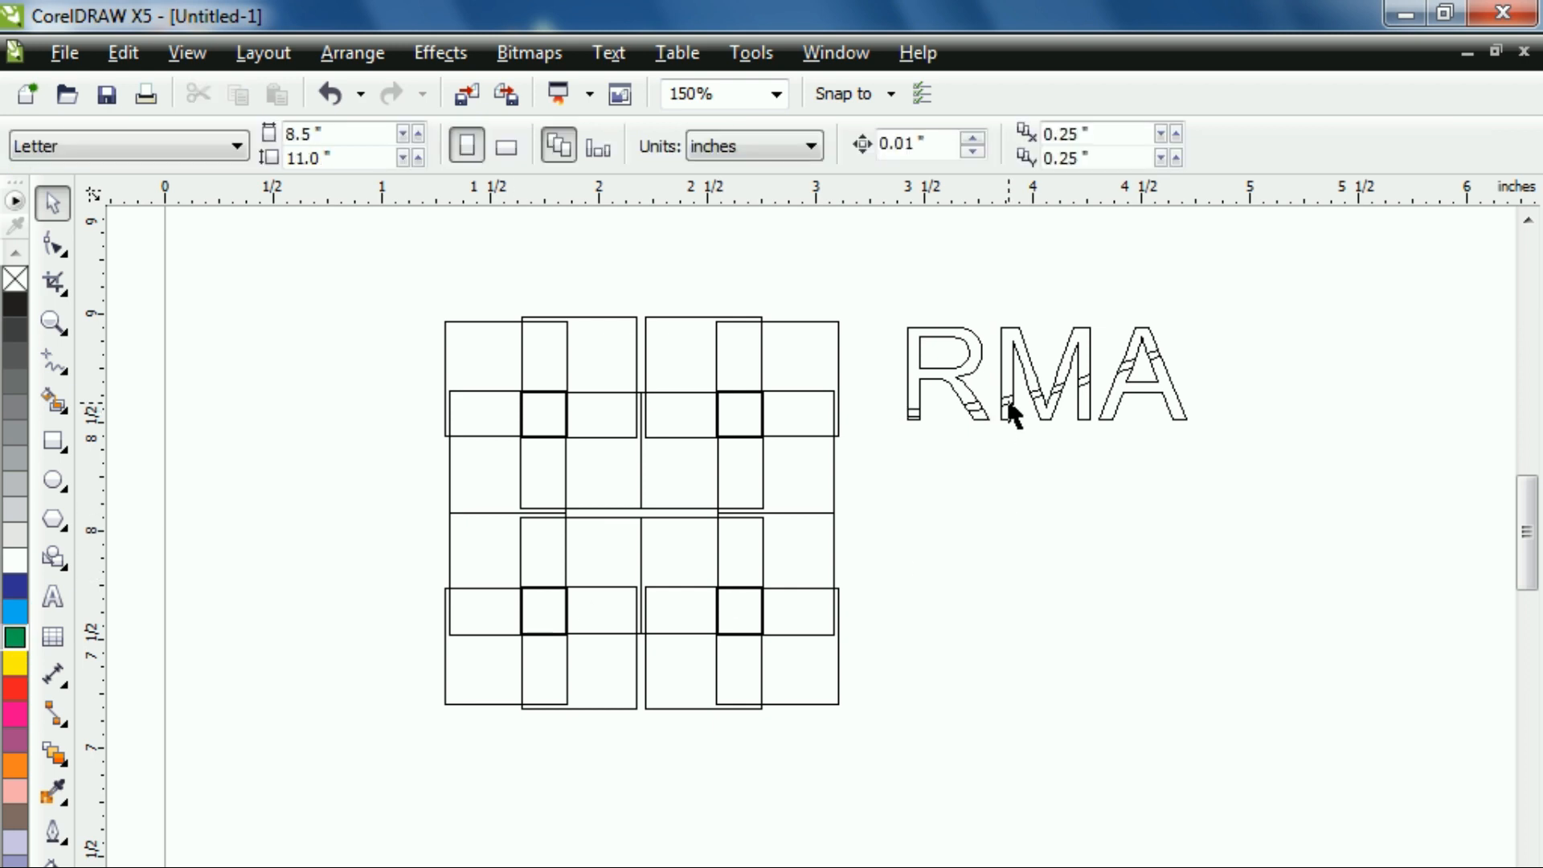
# - Fill the four small middle strip pieces cut across the M with green
pyautogui.click(1007, 401)
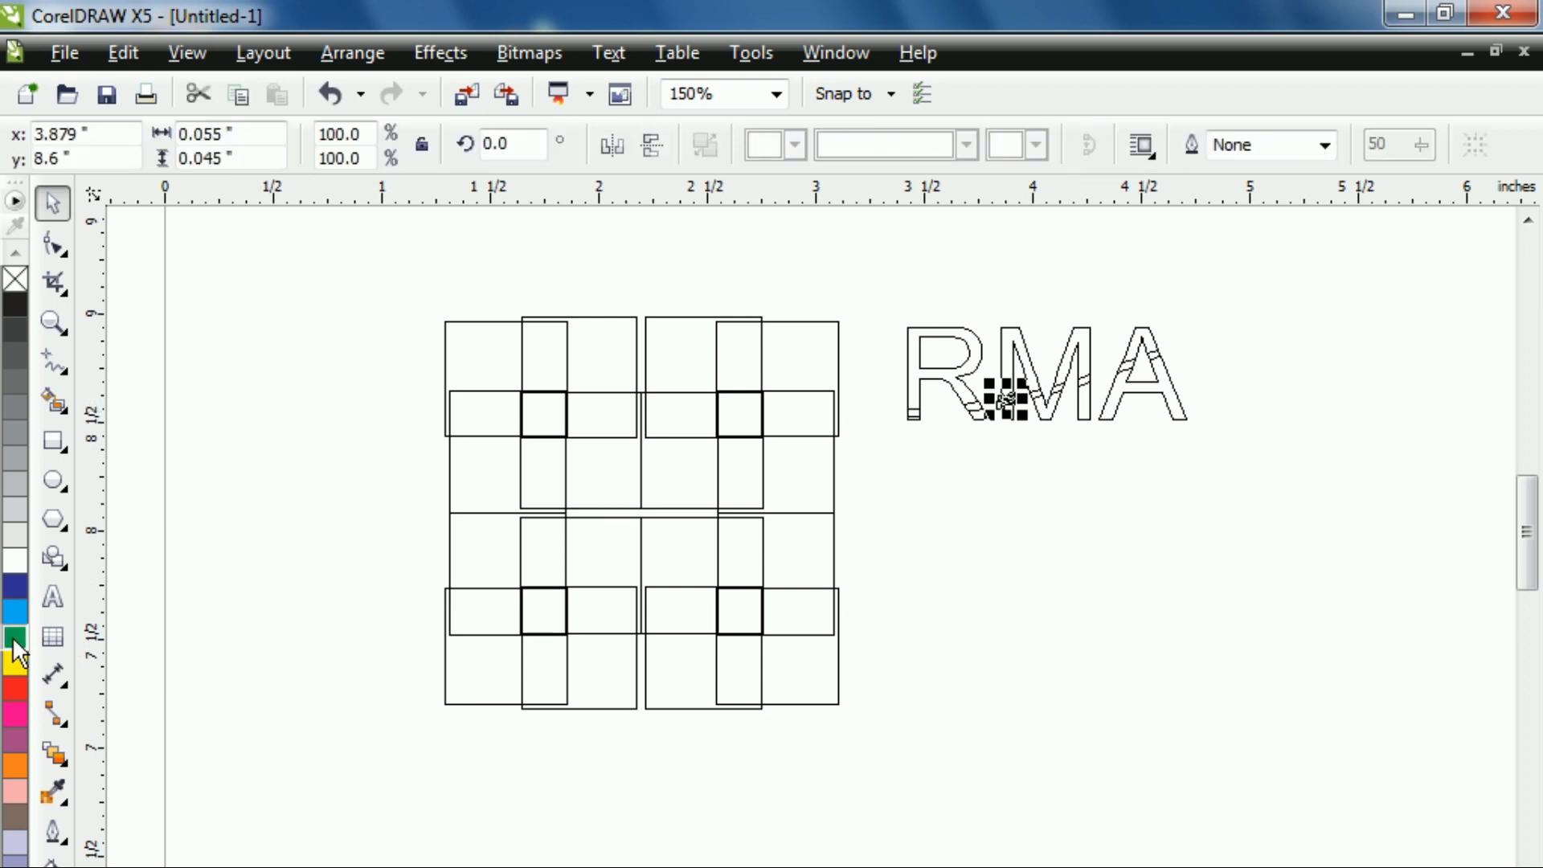
pyautogui.click(1085, 514)
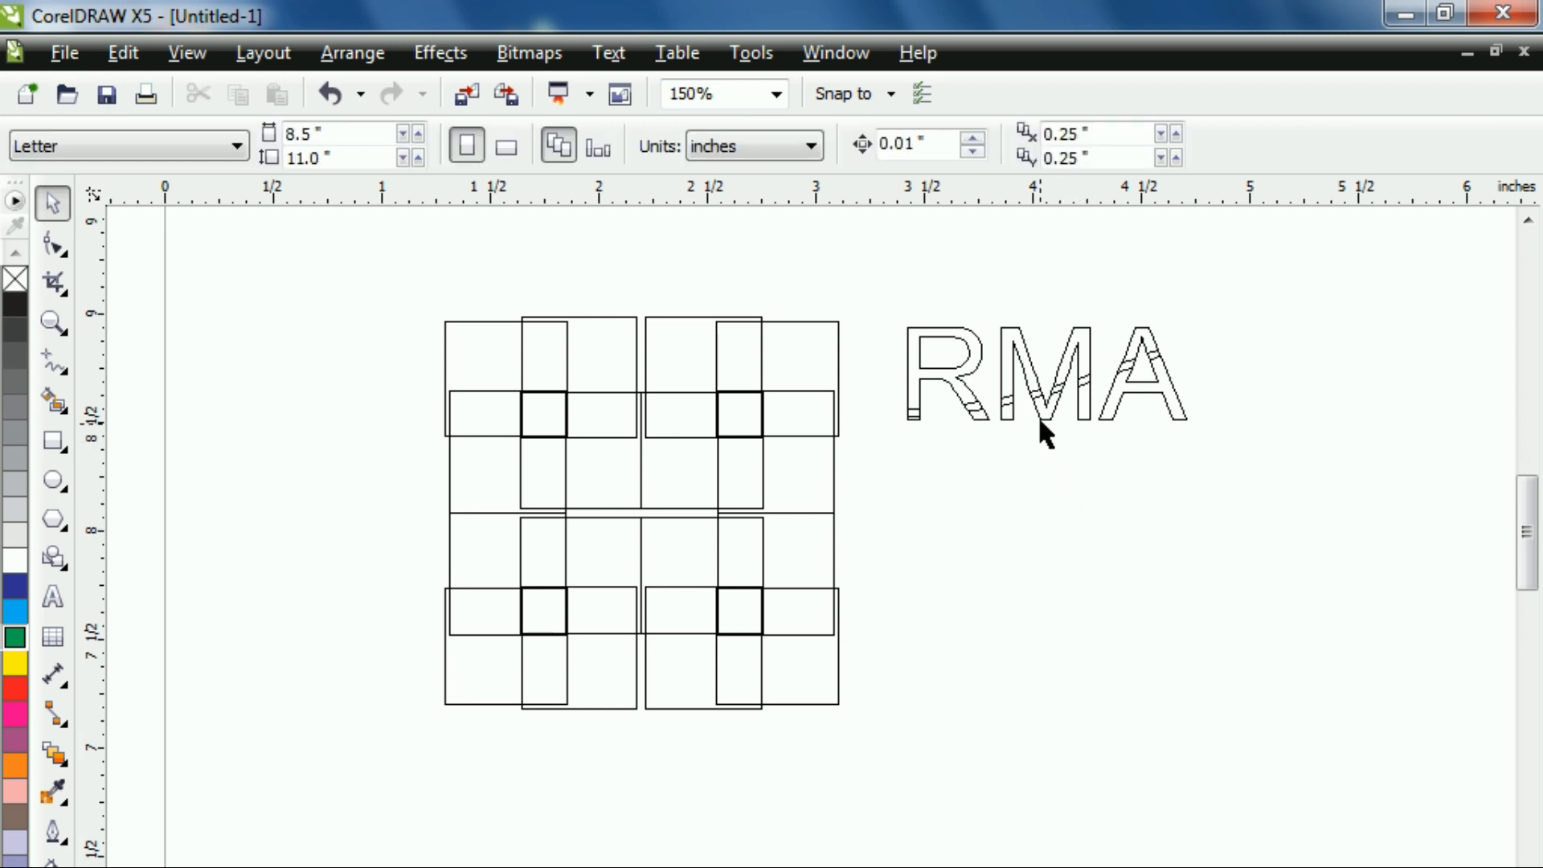
pyautogui.click(1042, 394)
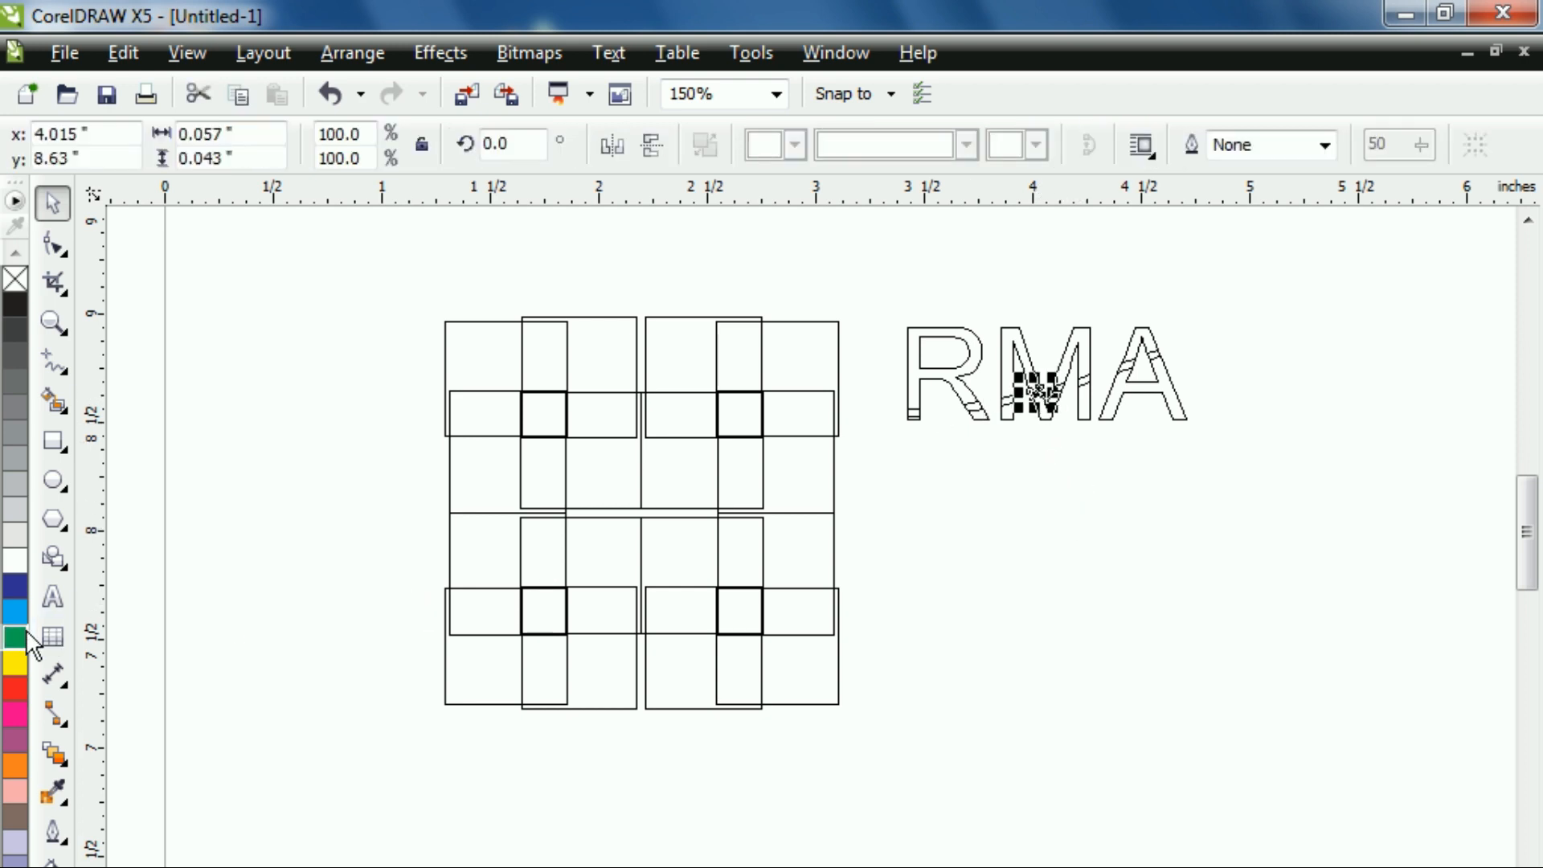
pyautogui.click(1032, 492)
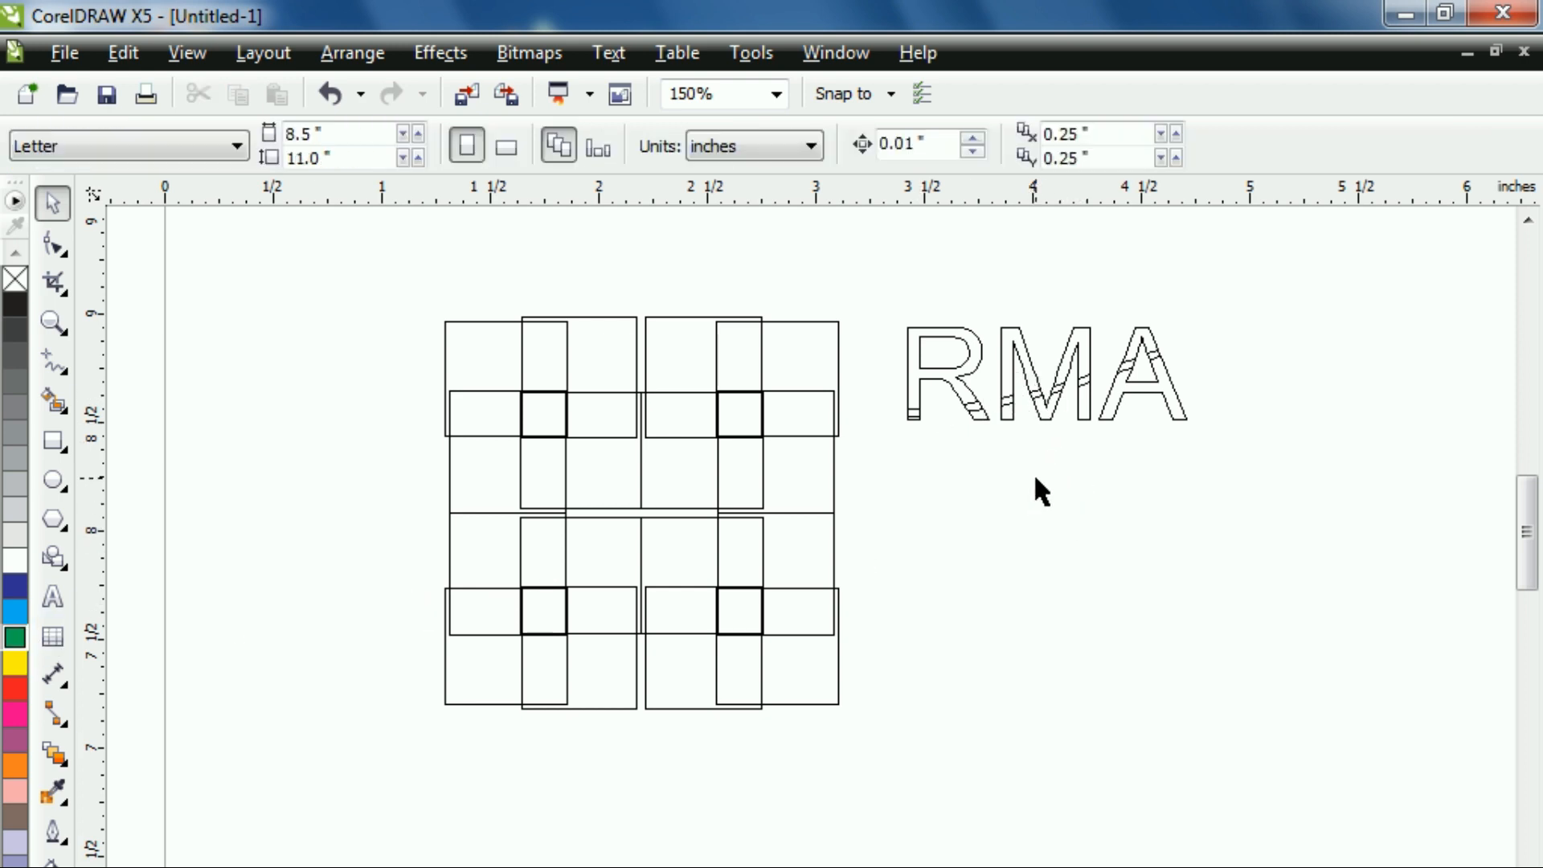
pyautogui.click(1052, 392)
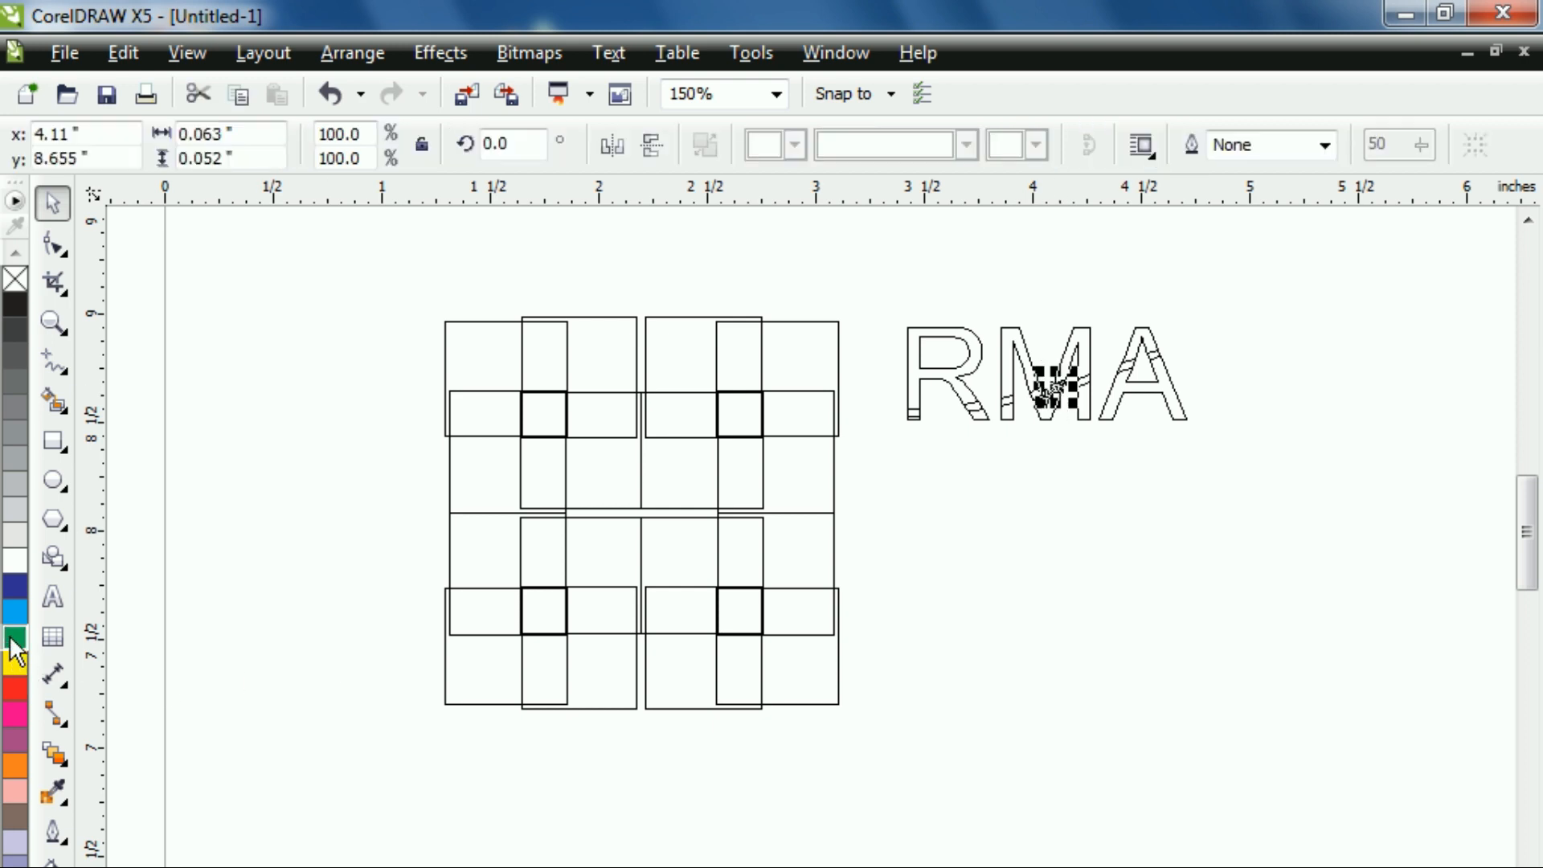
pyautogui.click(1102, 475)
pyautogui.click(1084, 390)
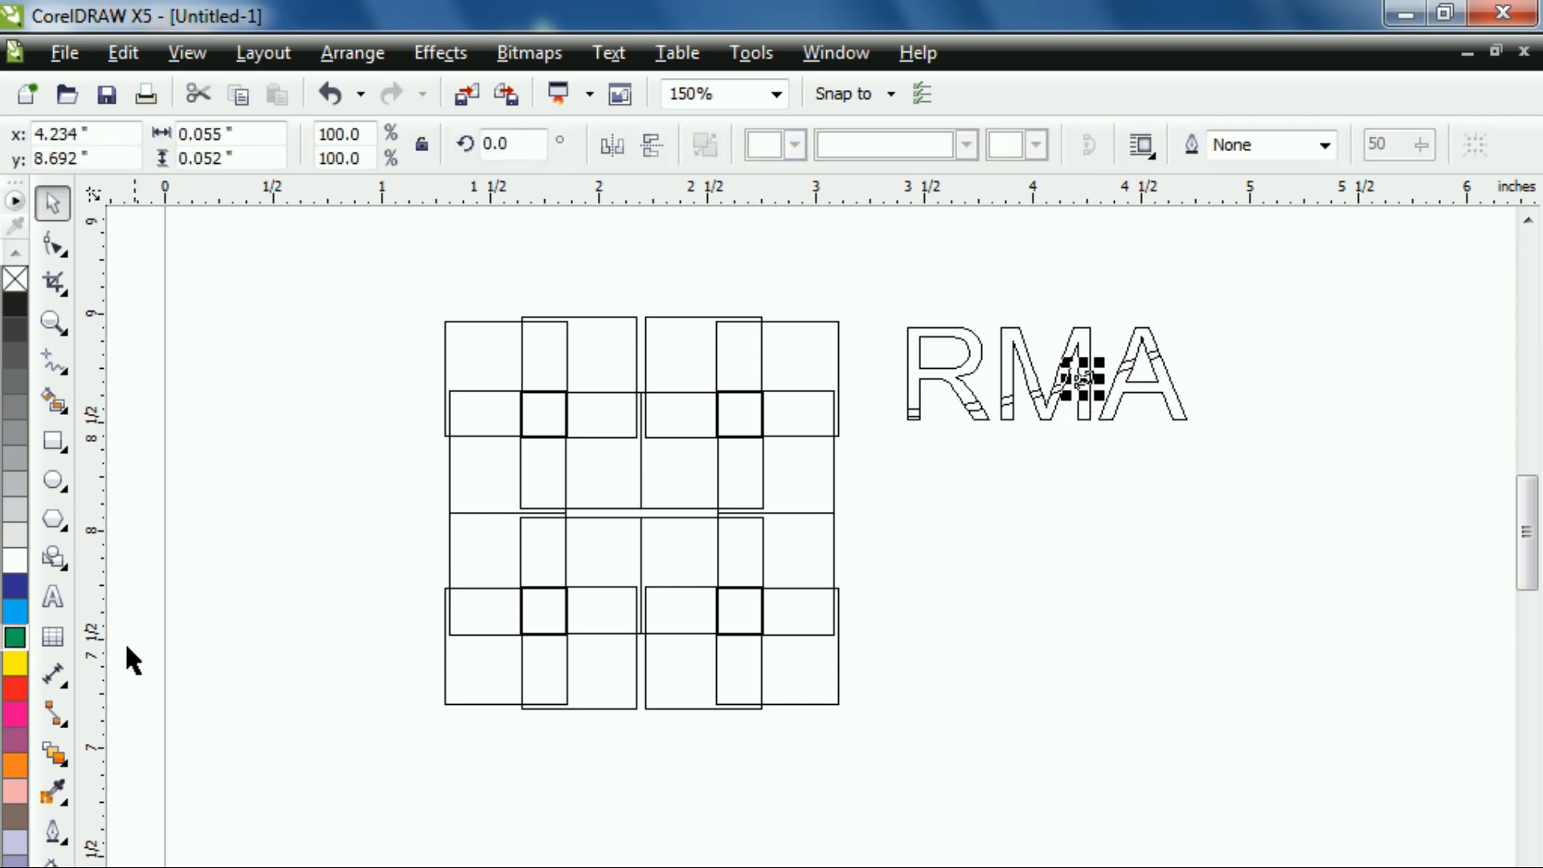
pyautogui.click(1053, 503)
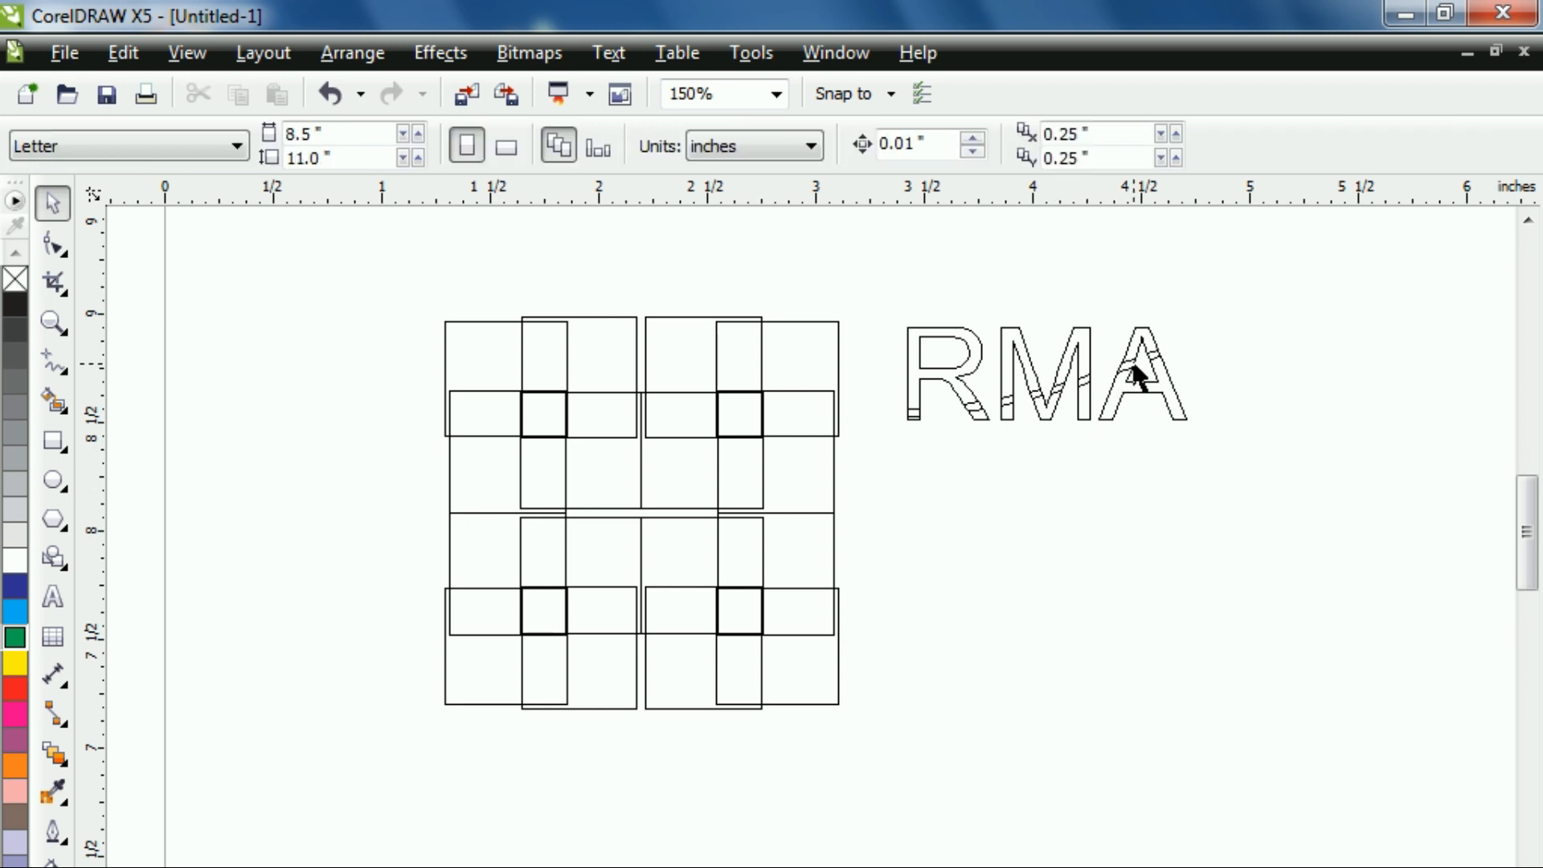
# - Fill the two small middle strip pieces cut across the A with green
pyautogui.click(1132, 380)
pyautogui.click(1088, 503)
pyautogui.click(1122, 356)
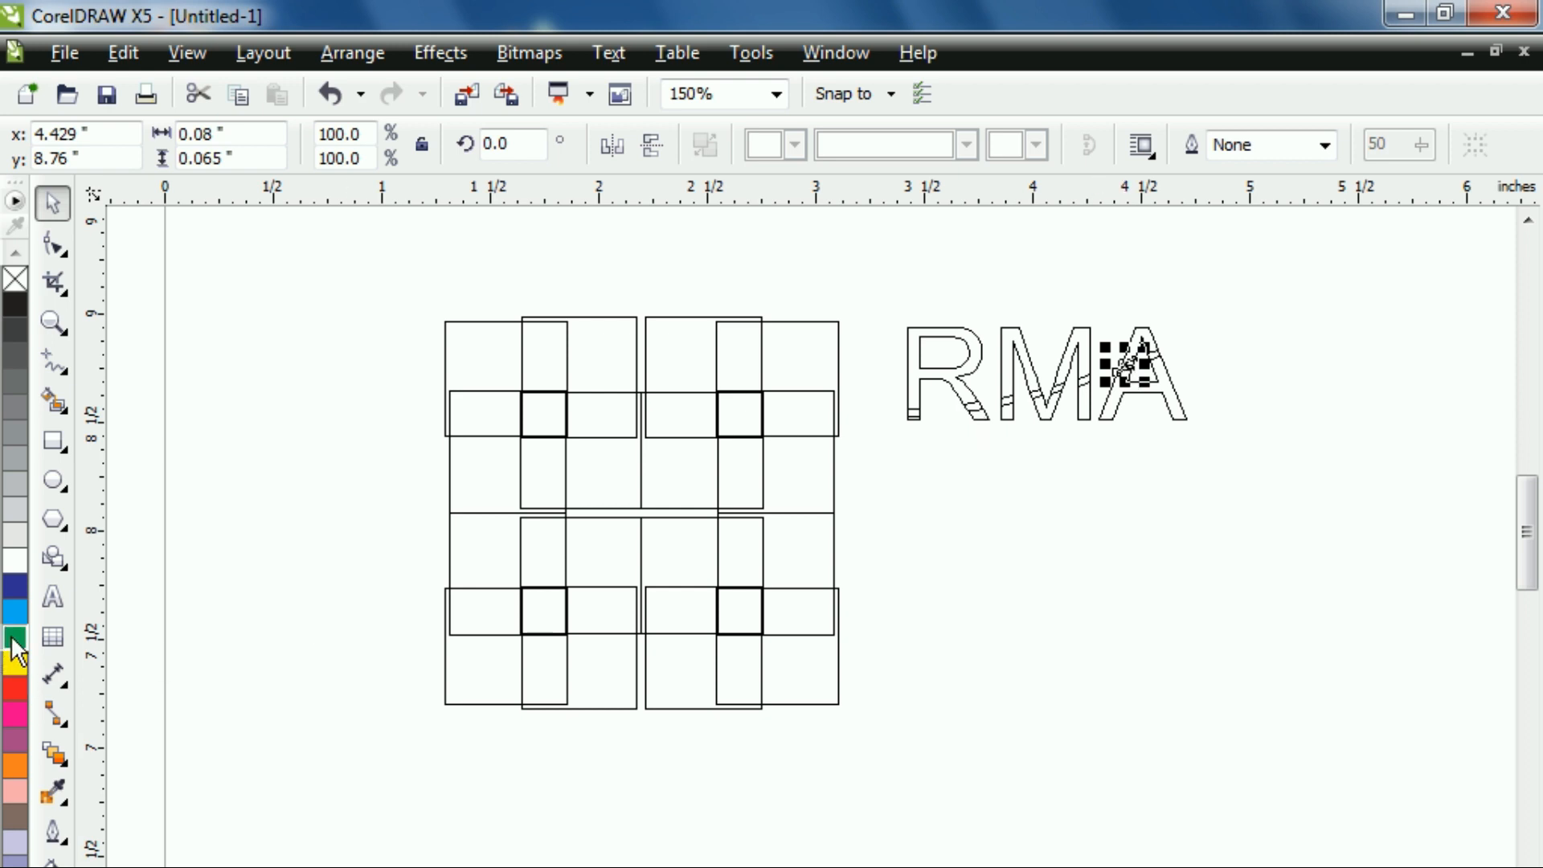
pyautogui.click(1101, 458)
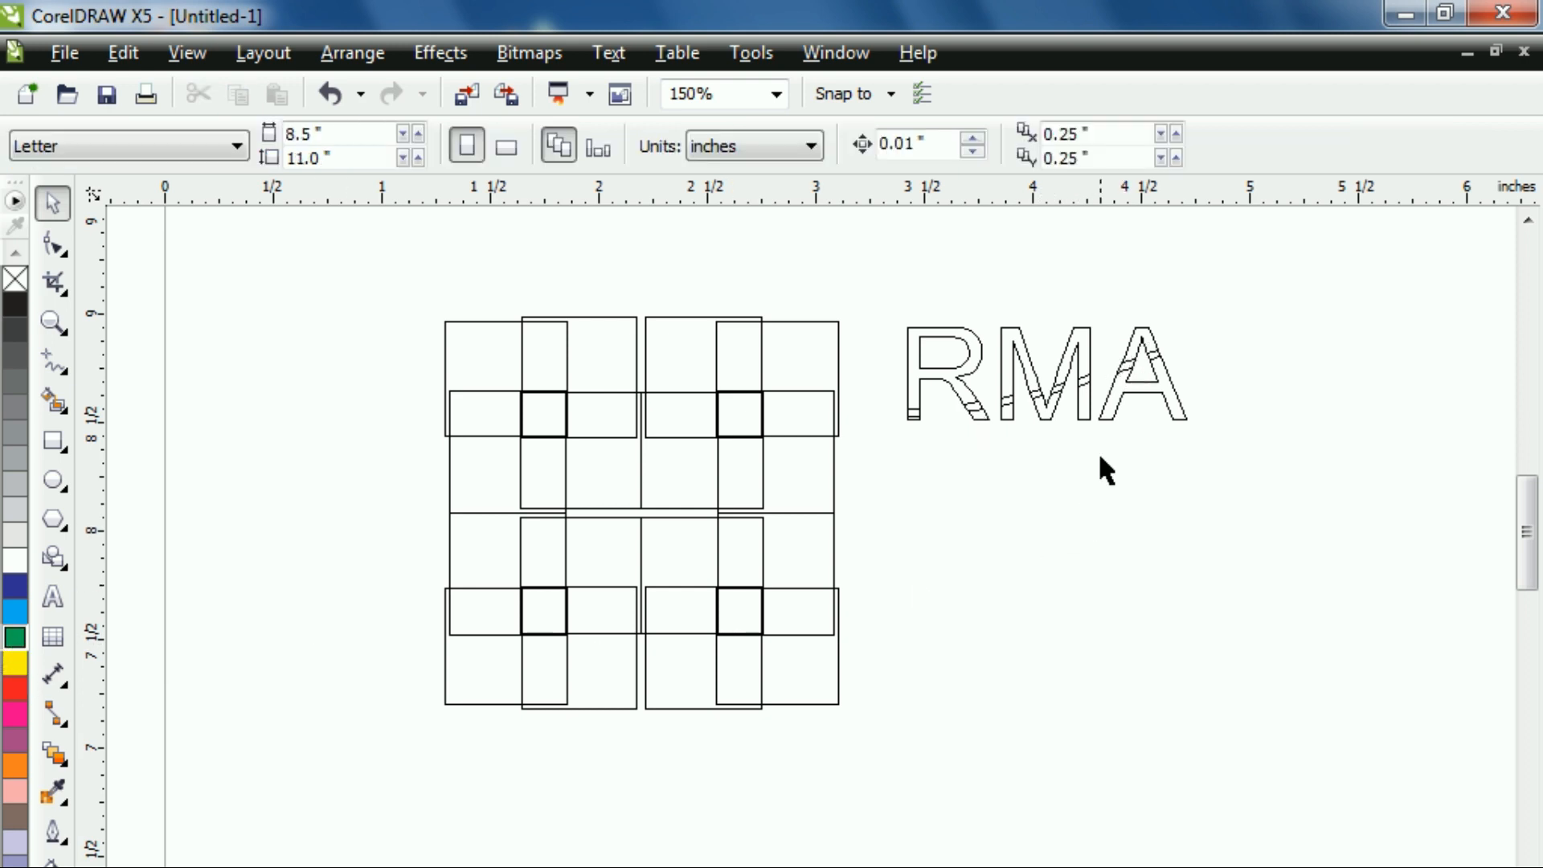
pyautogui.click(1146, 353)
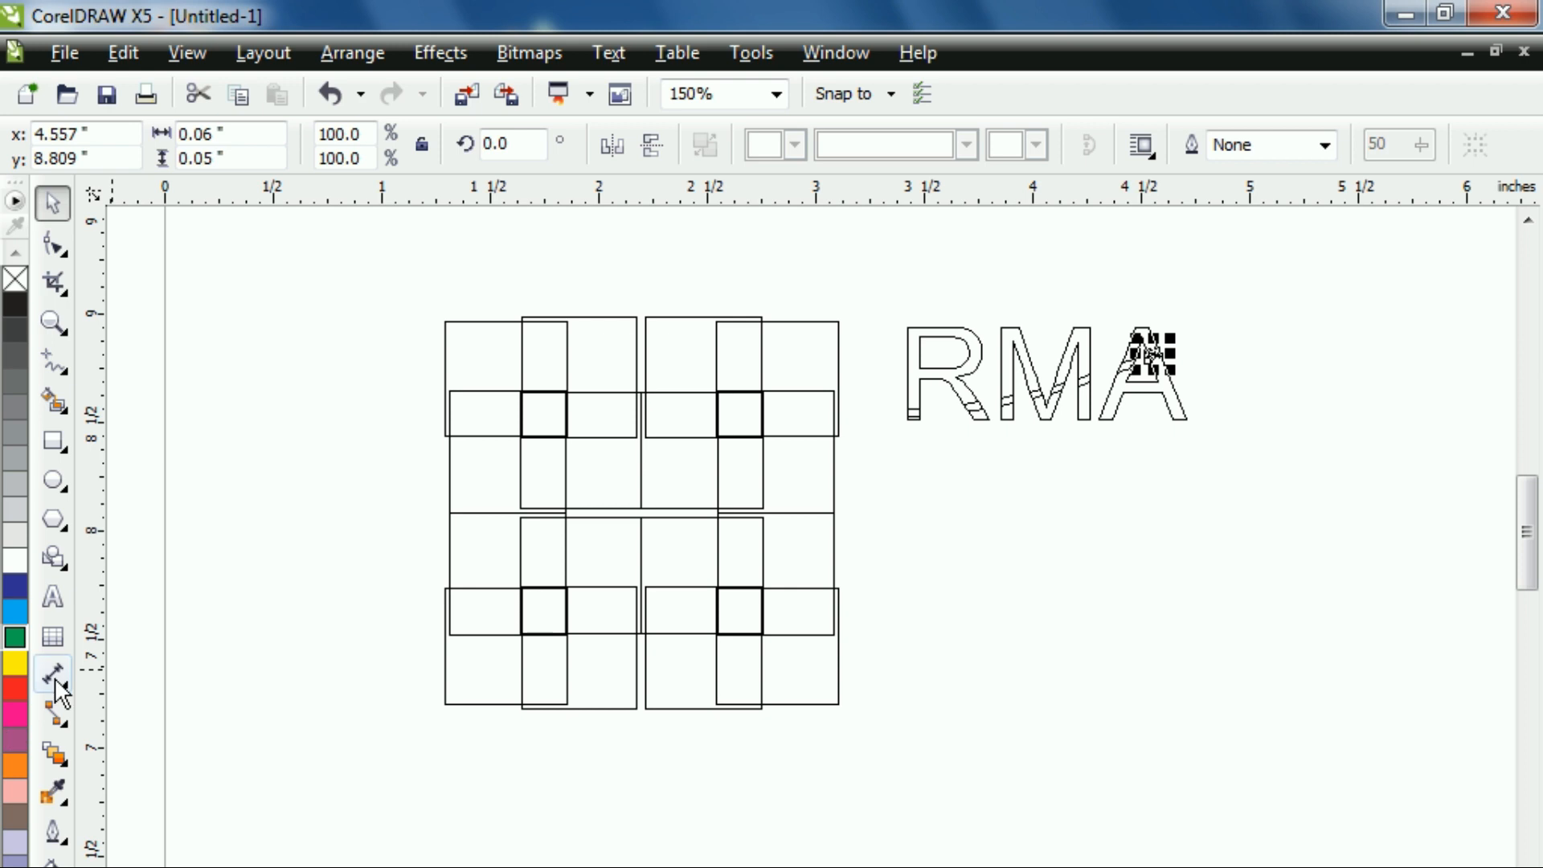
pyautogui.click(1006, 598)
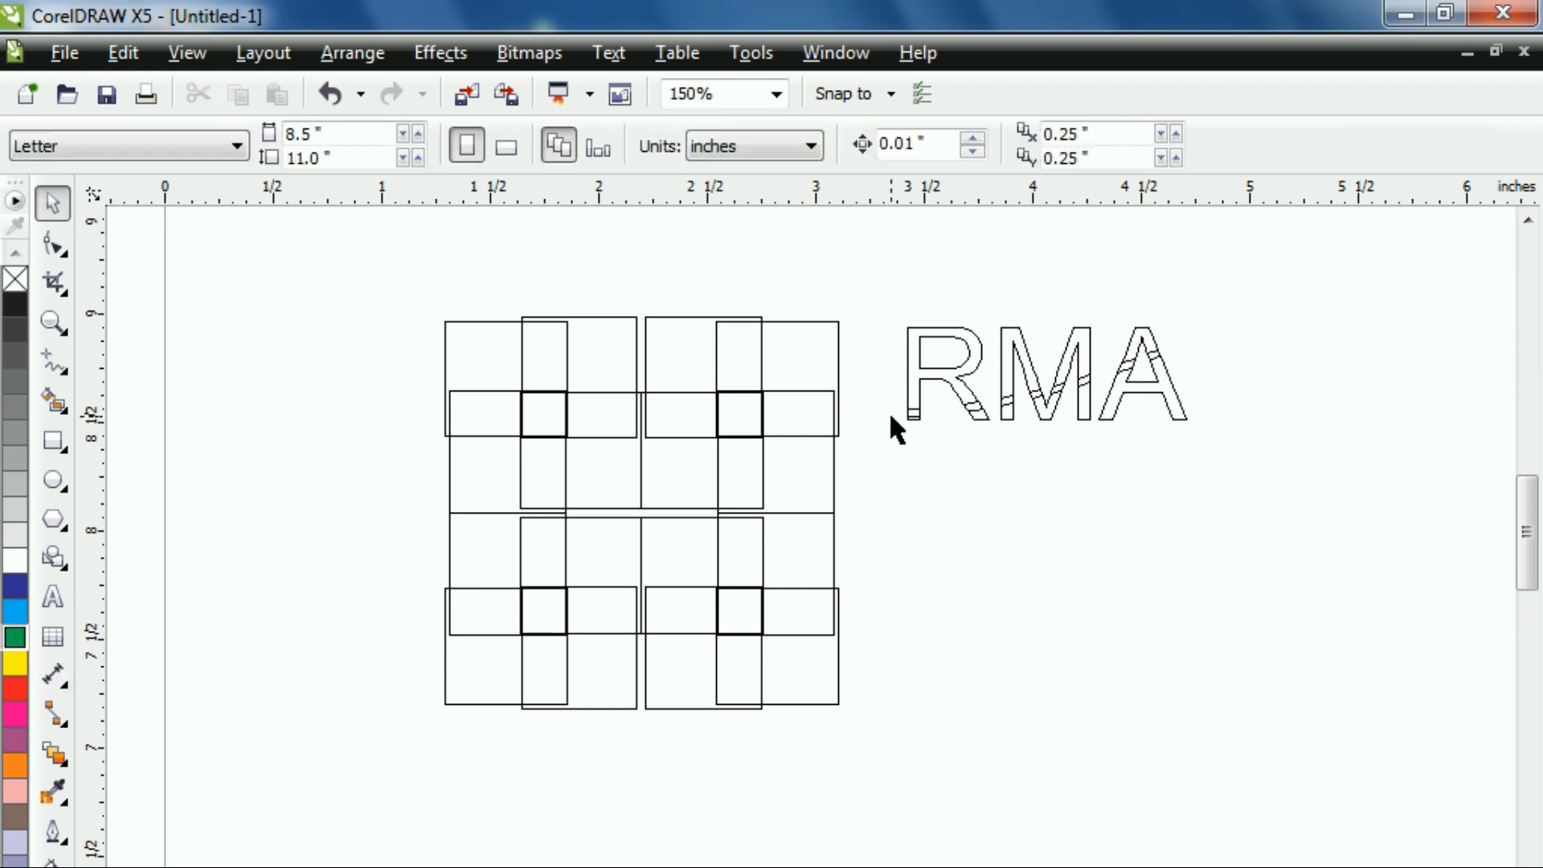
# - Fill all the lower cut pieces of the R, M and A with orange
pyautogui.press('z')
pyautogui.moveTo(882, 393); pyautogui.dragTo(1191, 432)
pyautogui.click(262, 643)
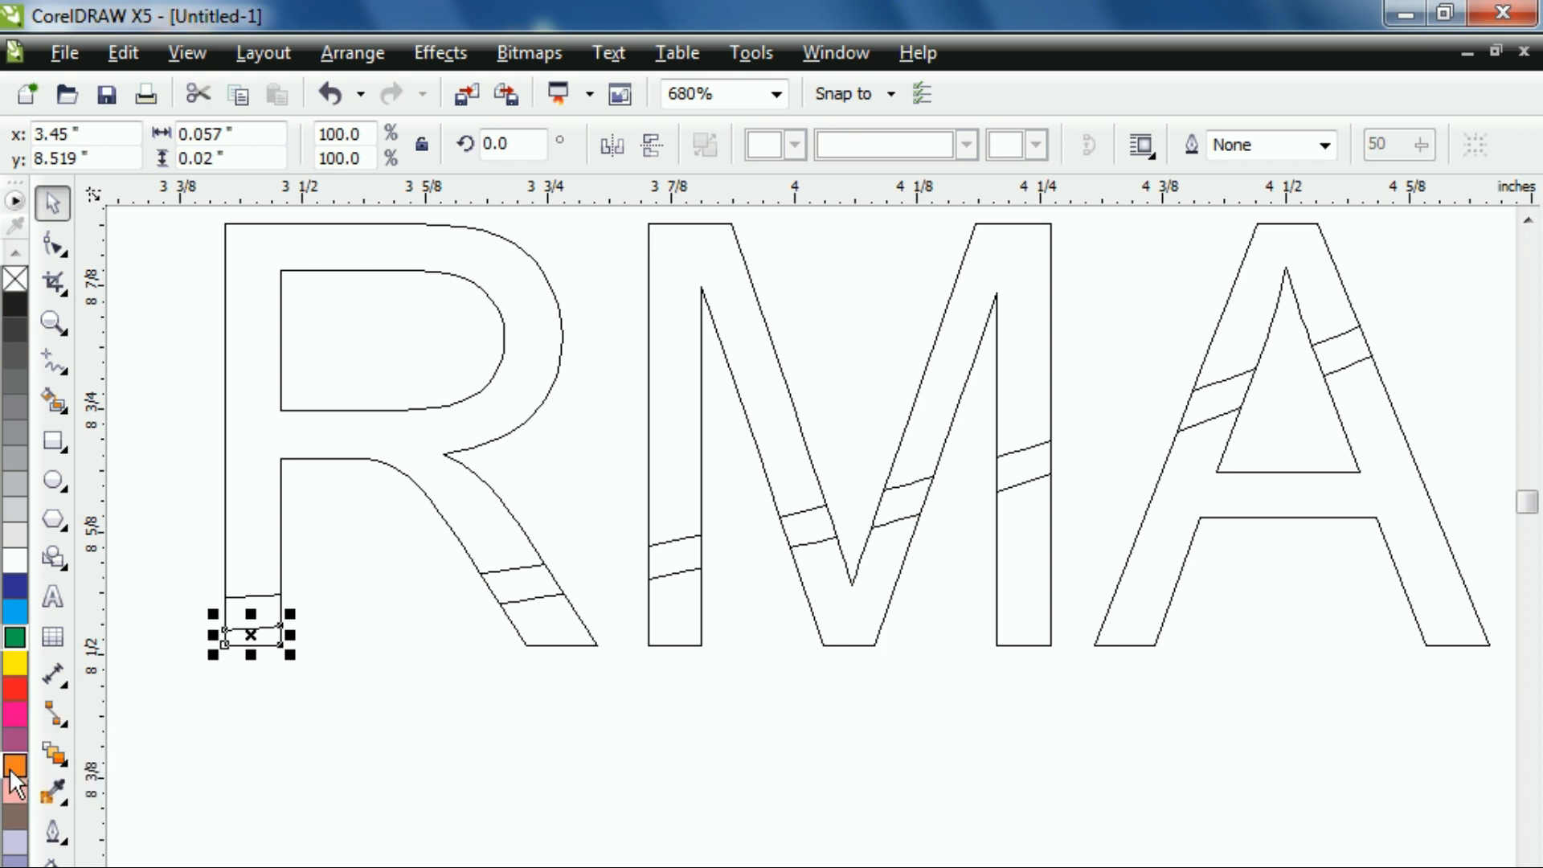
pyautogui.click(563, 643)
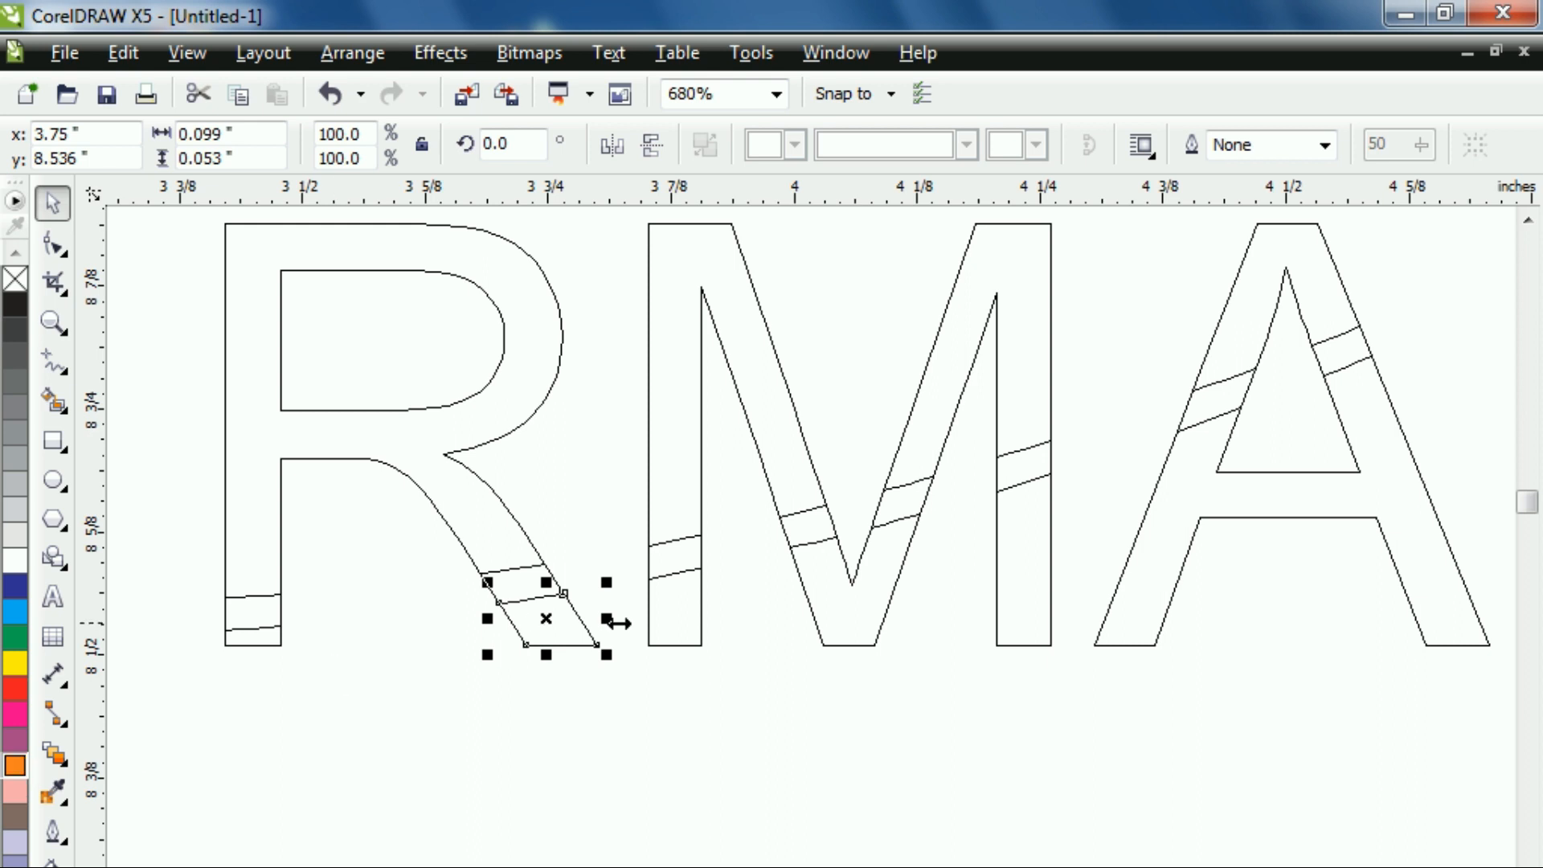
pyautogui.click(675, 631)
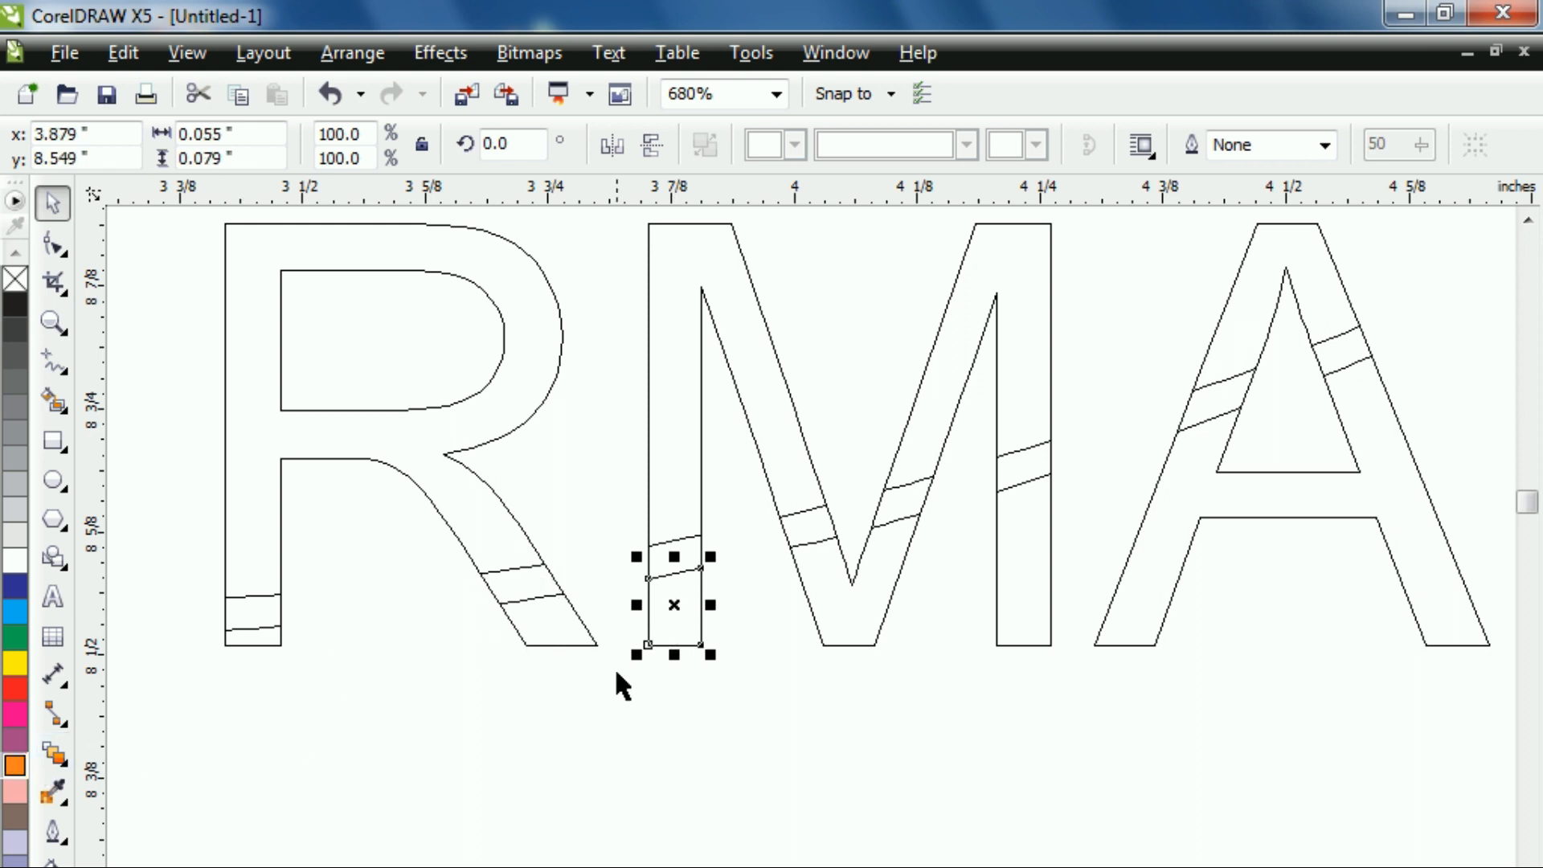
pyautogui.click(856, 634)
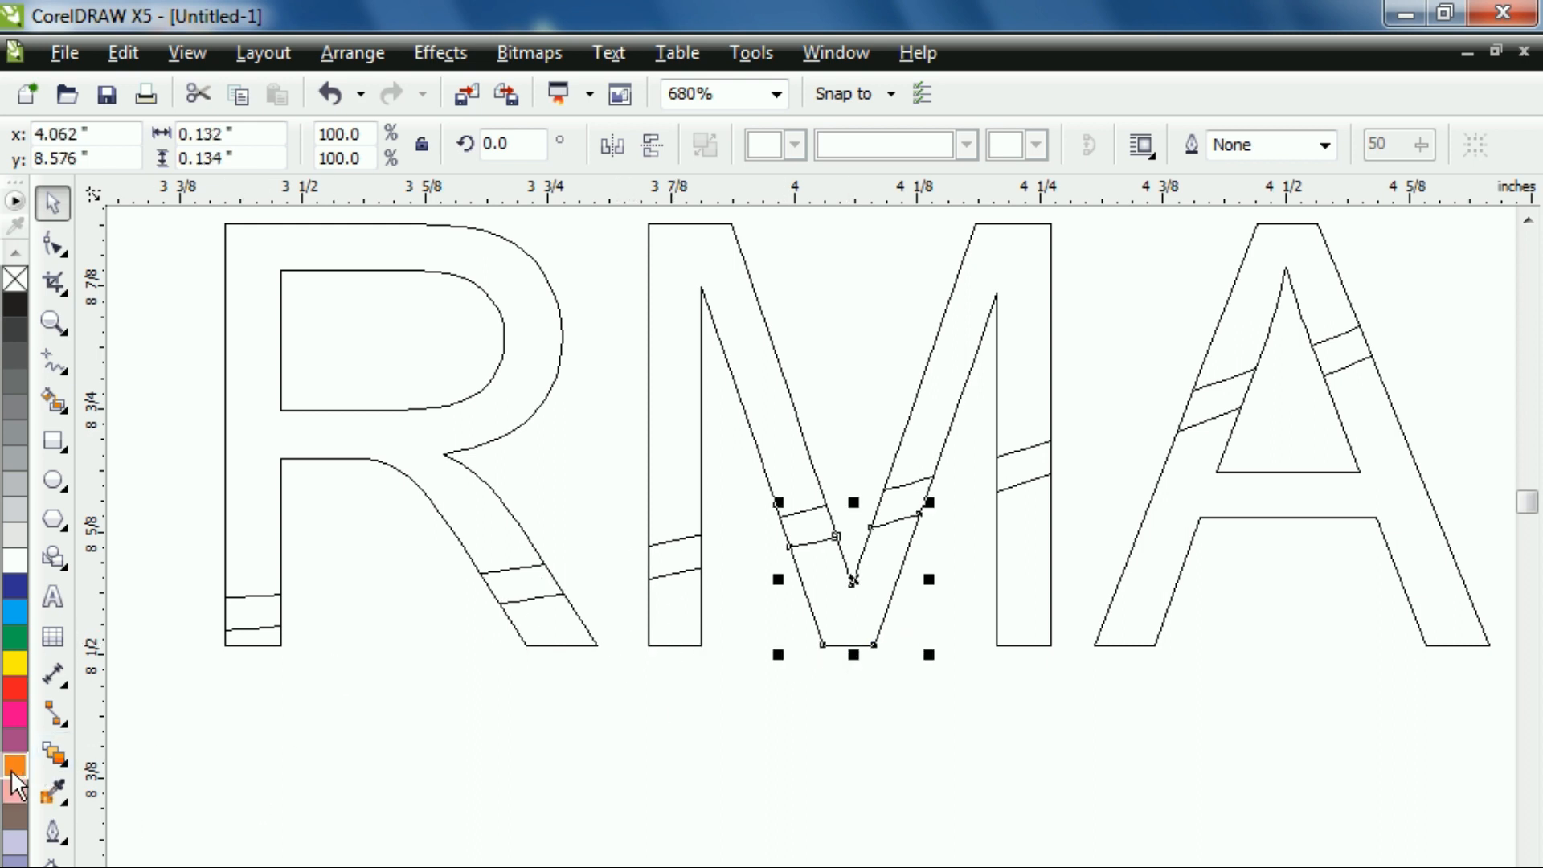
pyautogui.click(1009, 621)
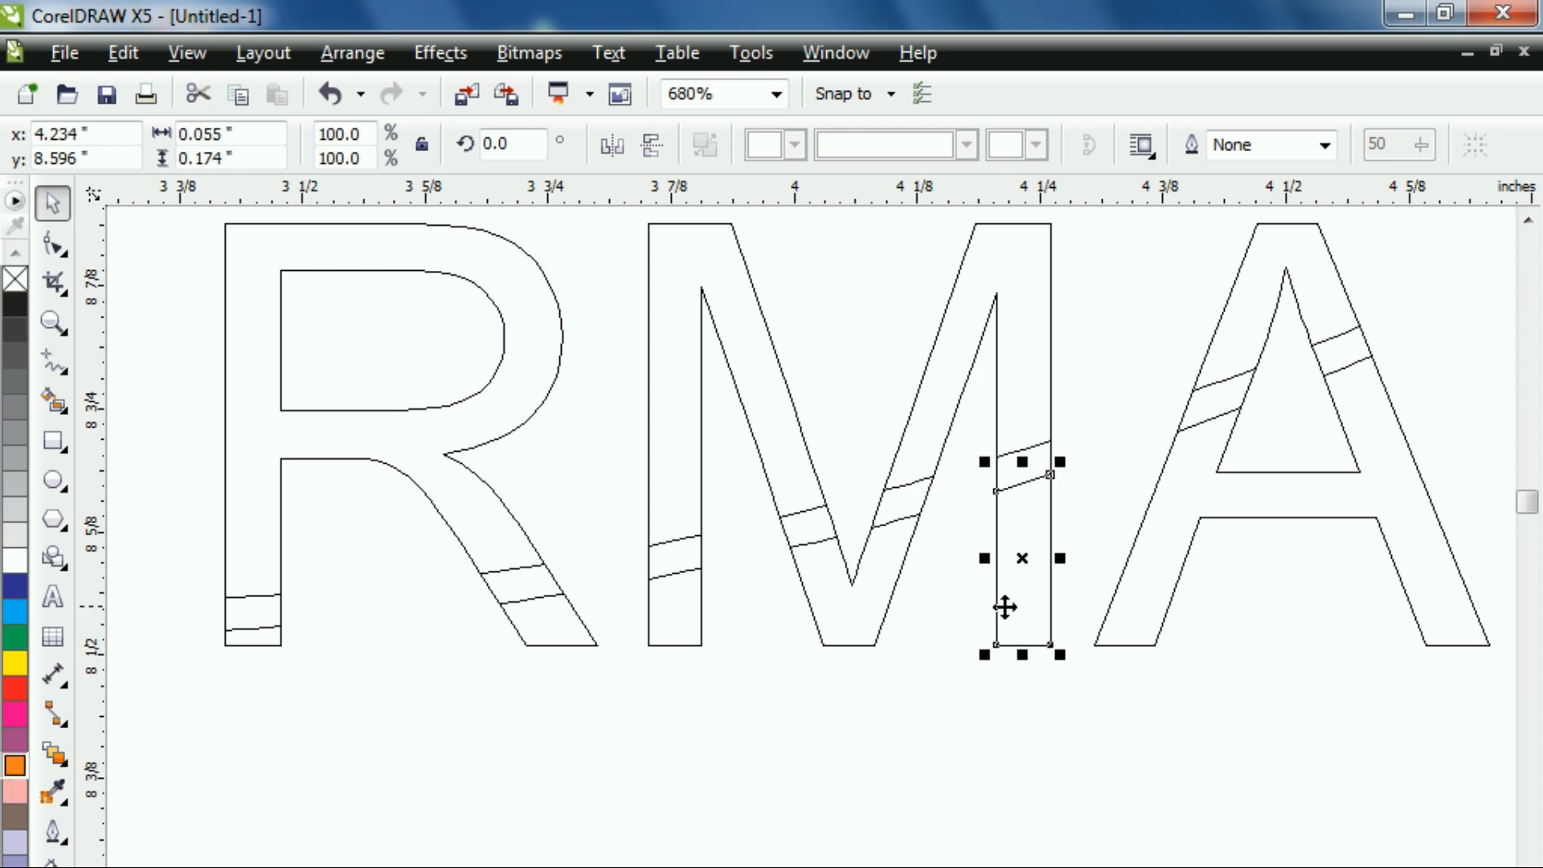
pyautogui.click(1117, 624)
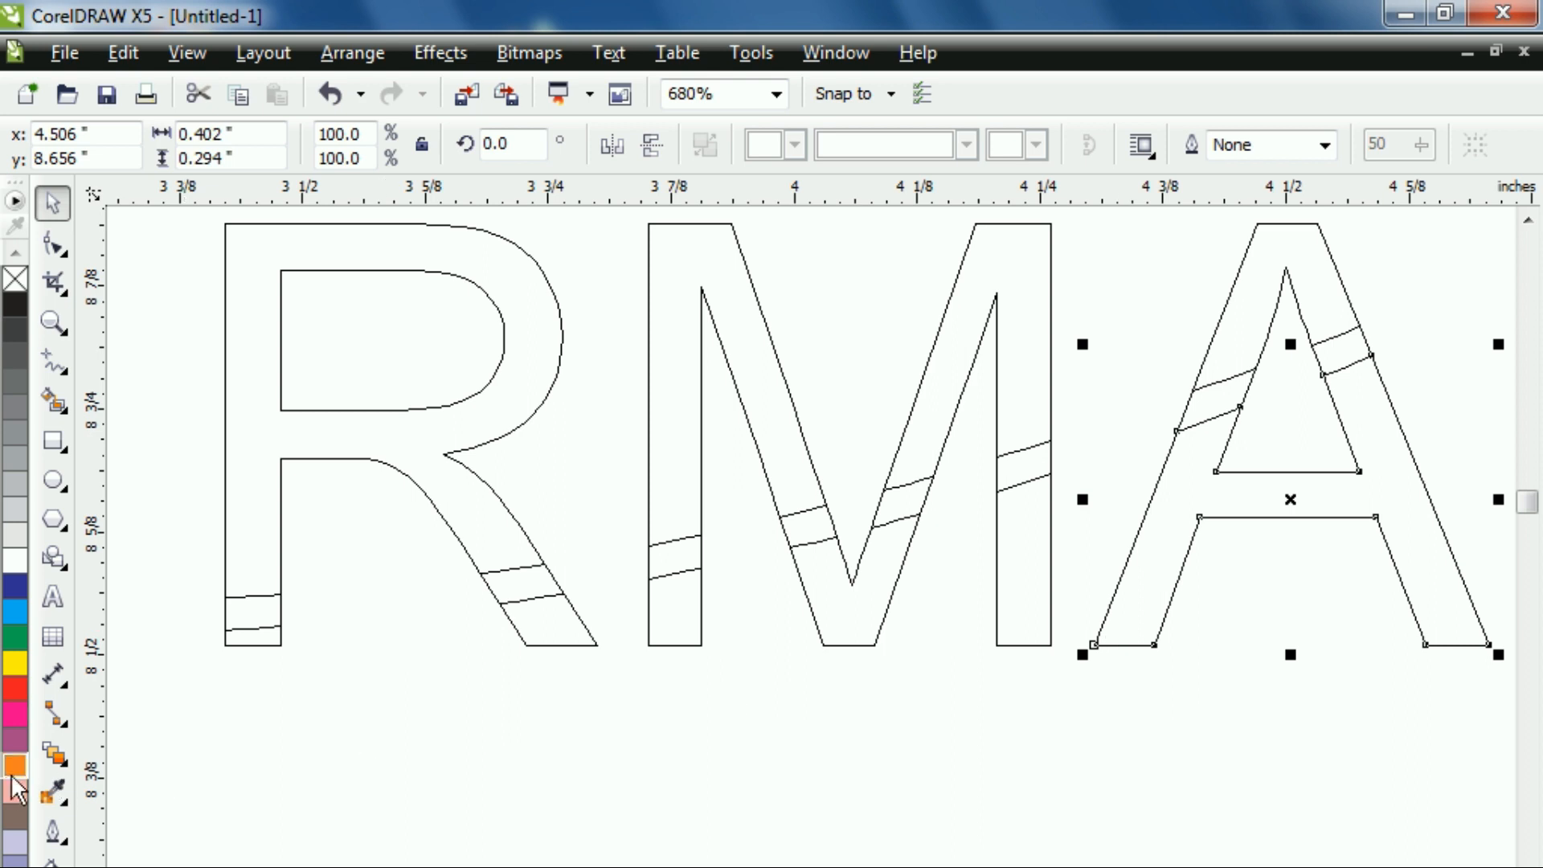
pyautogui.click(738, 802)
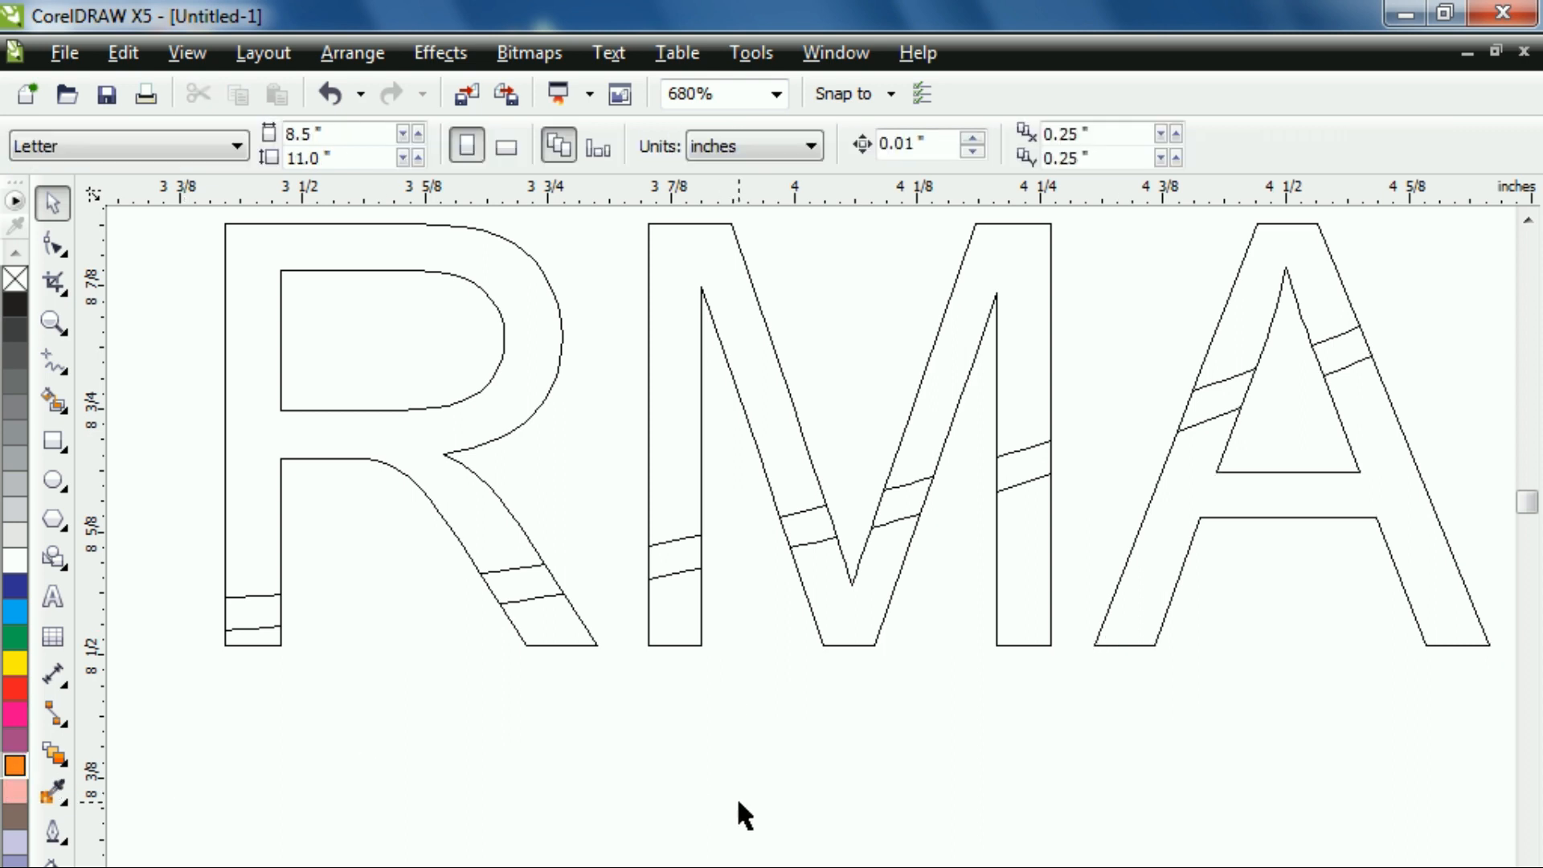
# - Switch the view to Normal and fill the upper R piece and the M's upper right piece with light blue
pyautogui.click(197, 52)
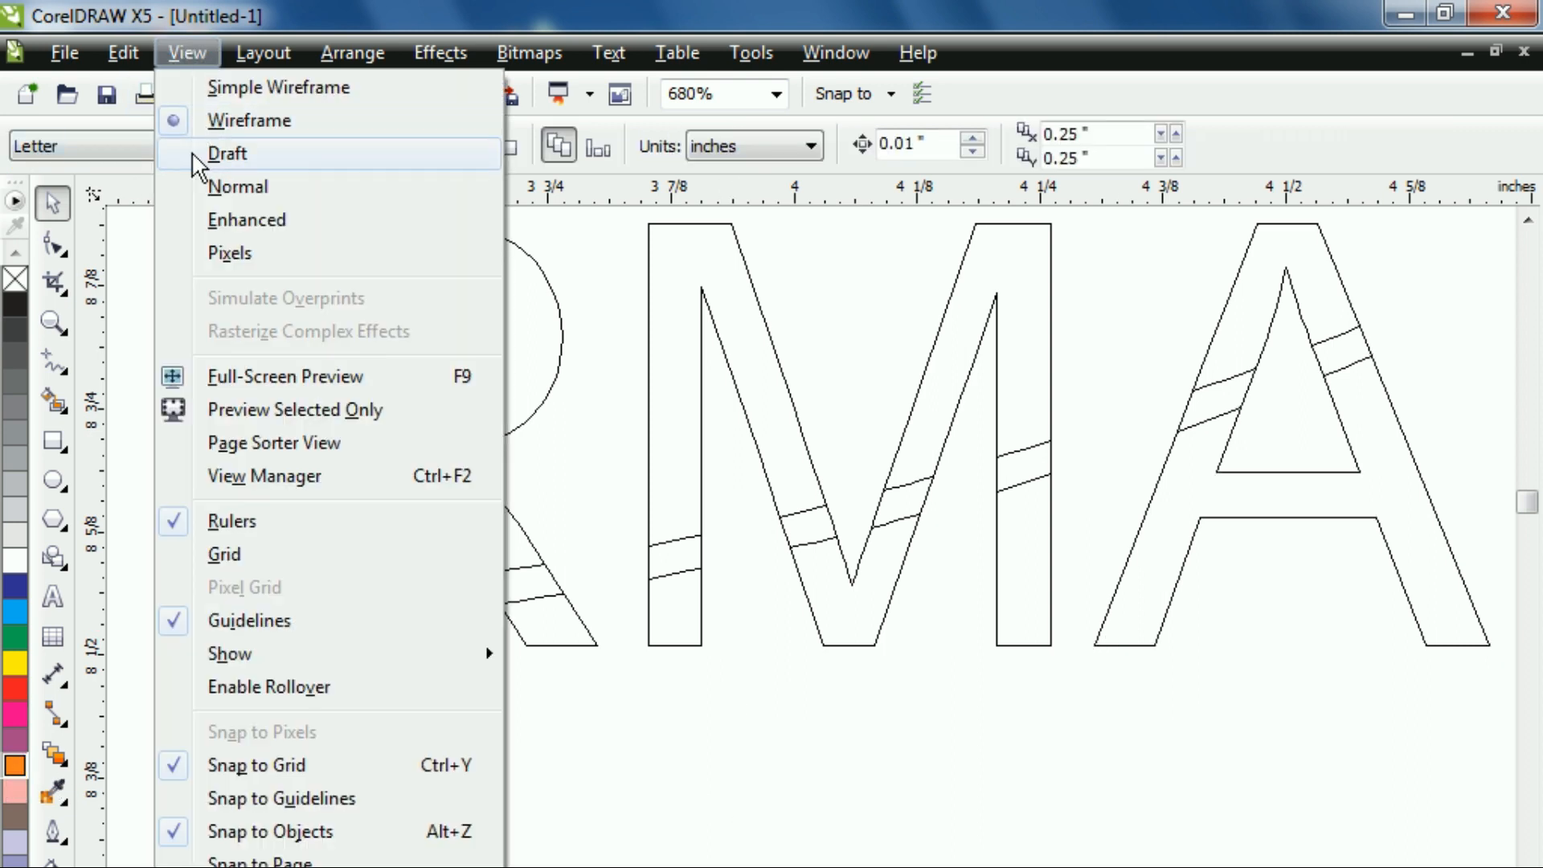
pyautogui.click(222, 190)
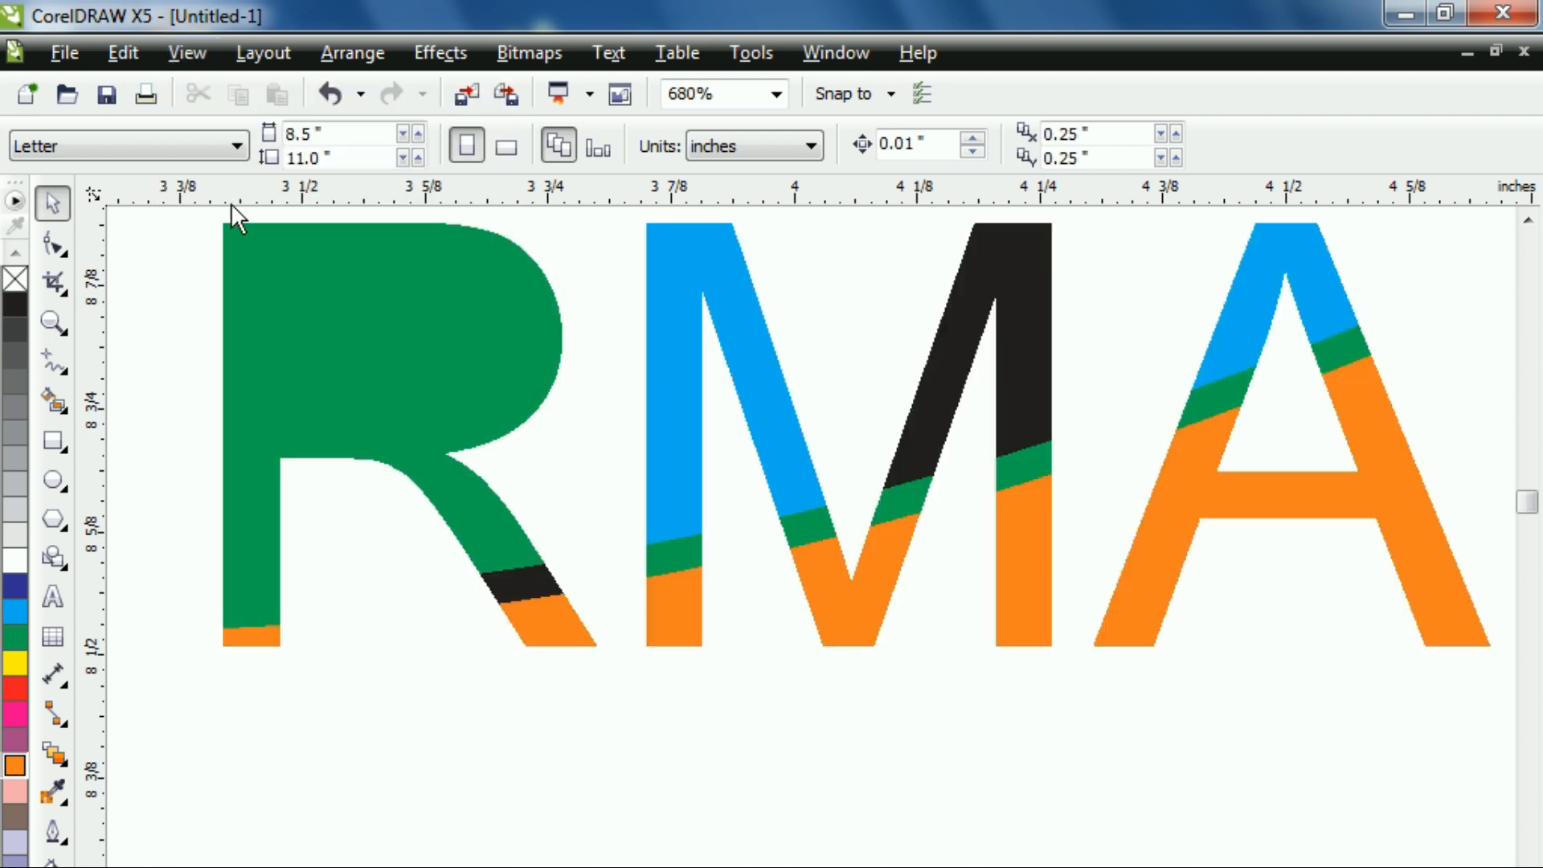
pyautogui.click(370, 340)
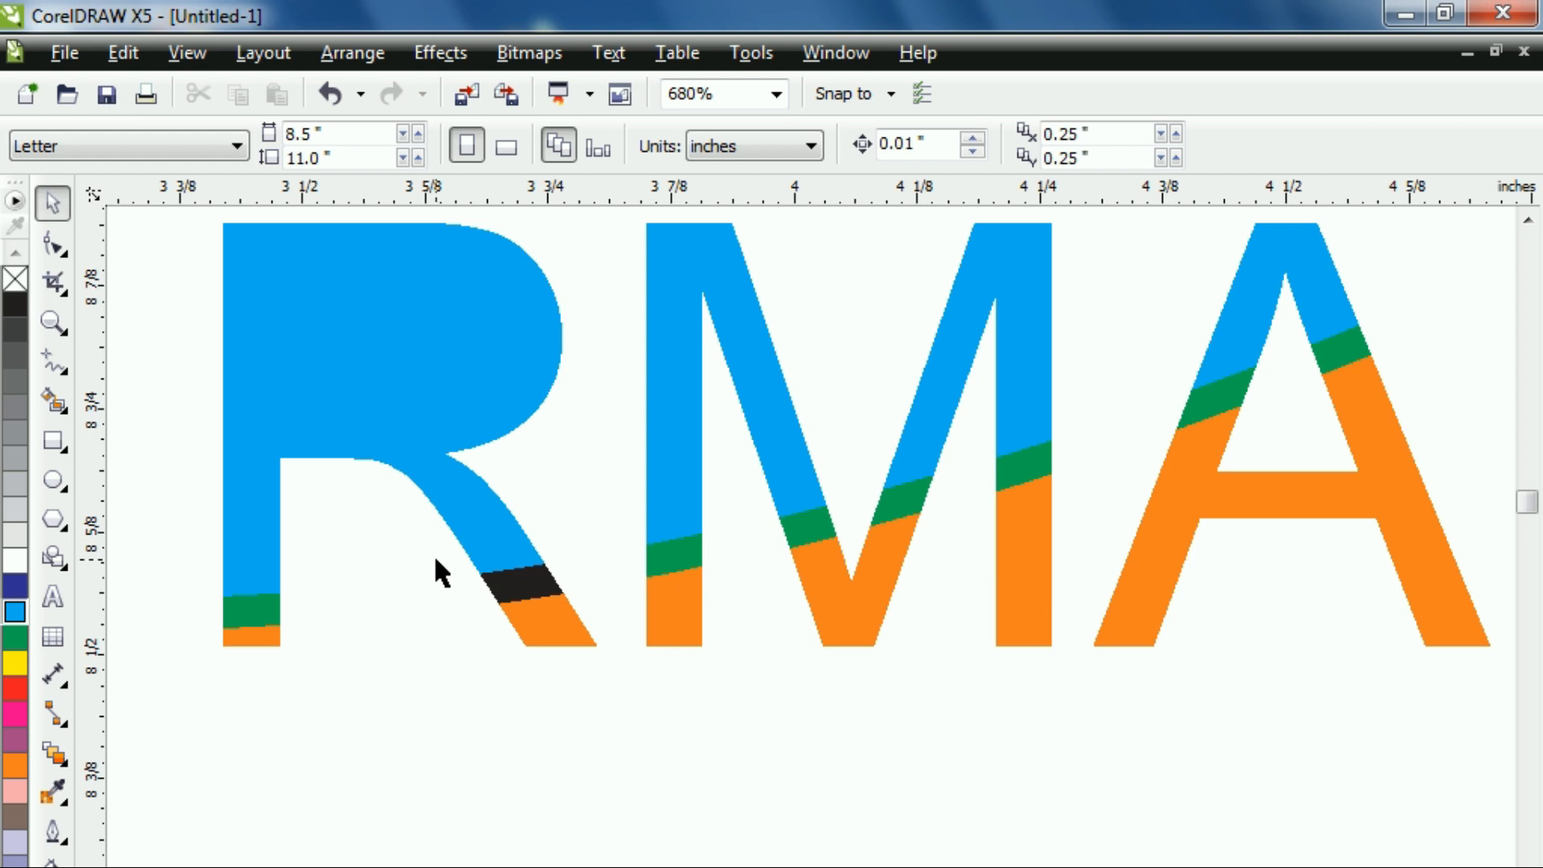
# - Fill the black strip piece across the R's leg with green
pyautogui.click(515, 585)
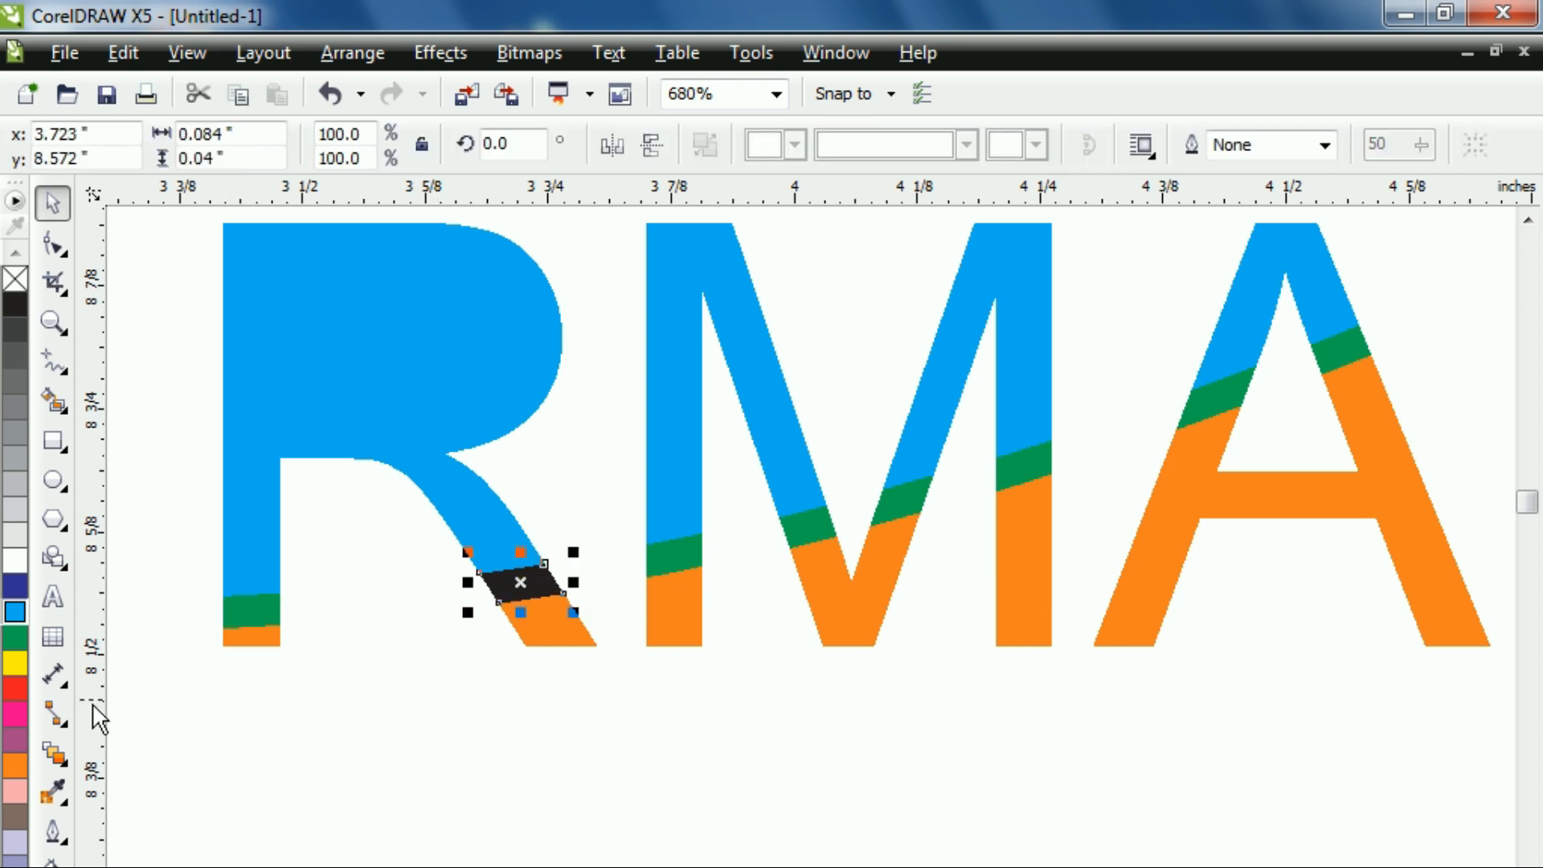
pyautogui.click(23, 631)
pyautogui.click(263, 720)
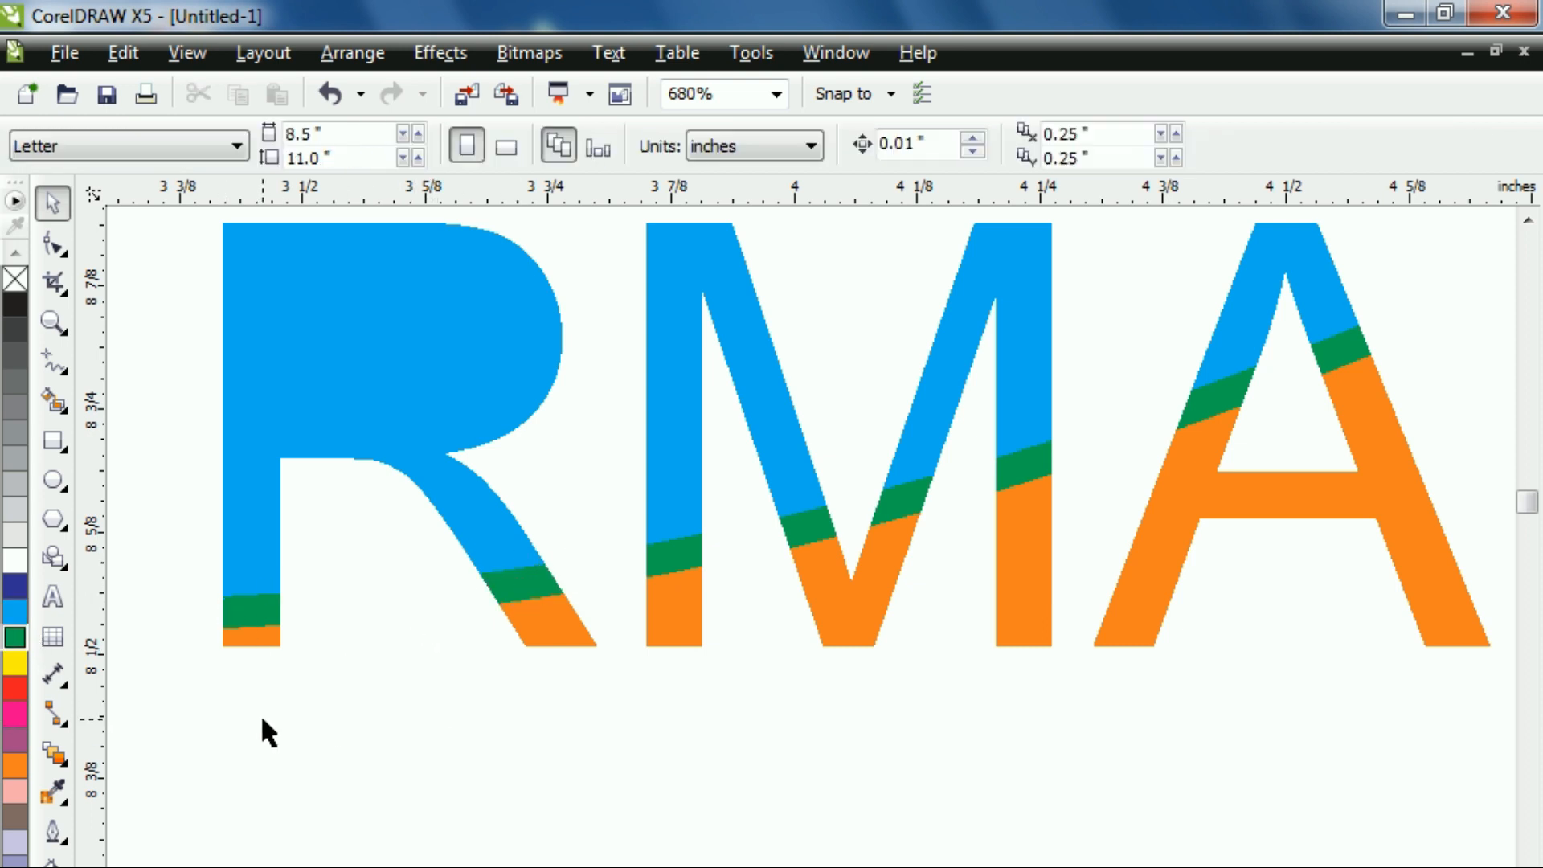
# - Bring the R's hidden inner counter shape to the front and fill it with white
pyautogui.click(359, 372)
pyautogui.click(156, 262)
pyautogui.moveTo(397, 338); pyautogui.dragTo(588, 439)
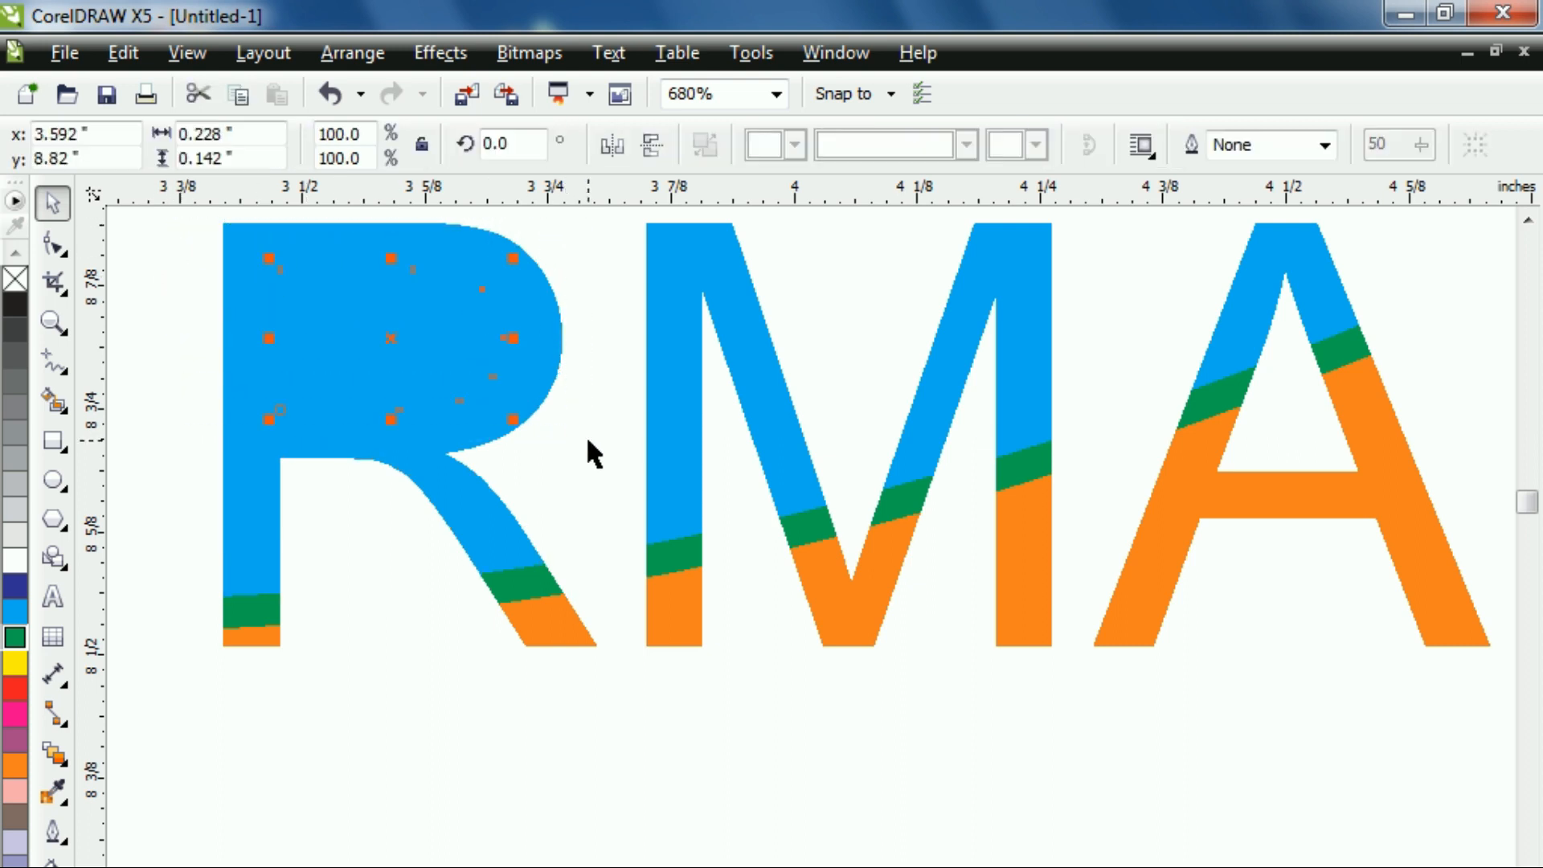
pyautogui.hotkey('shift', 'pageup')
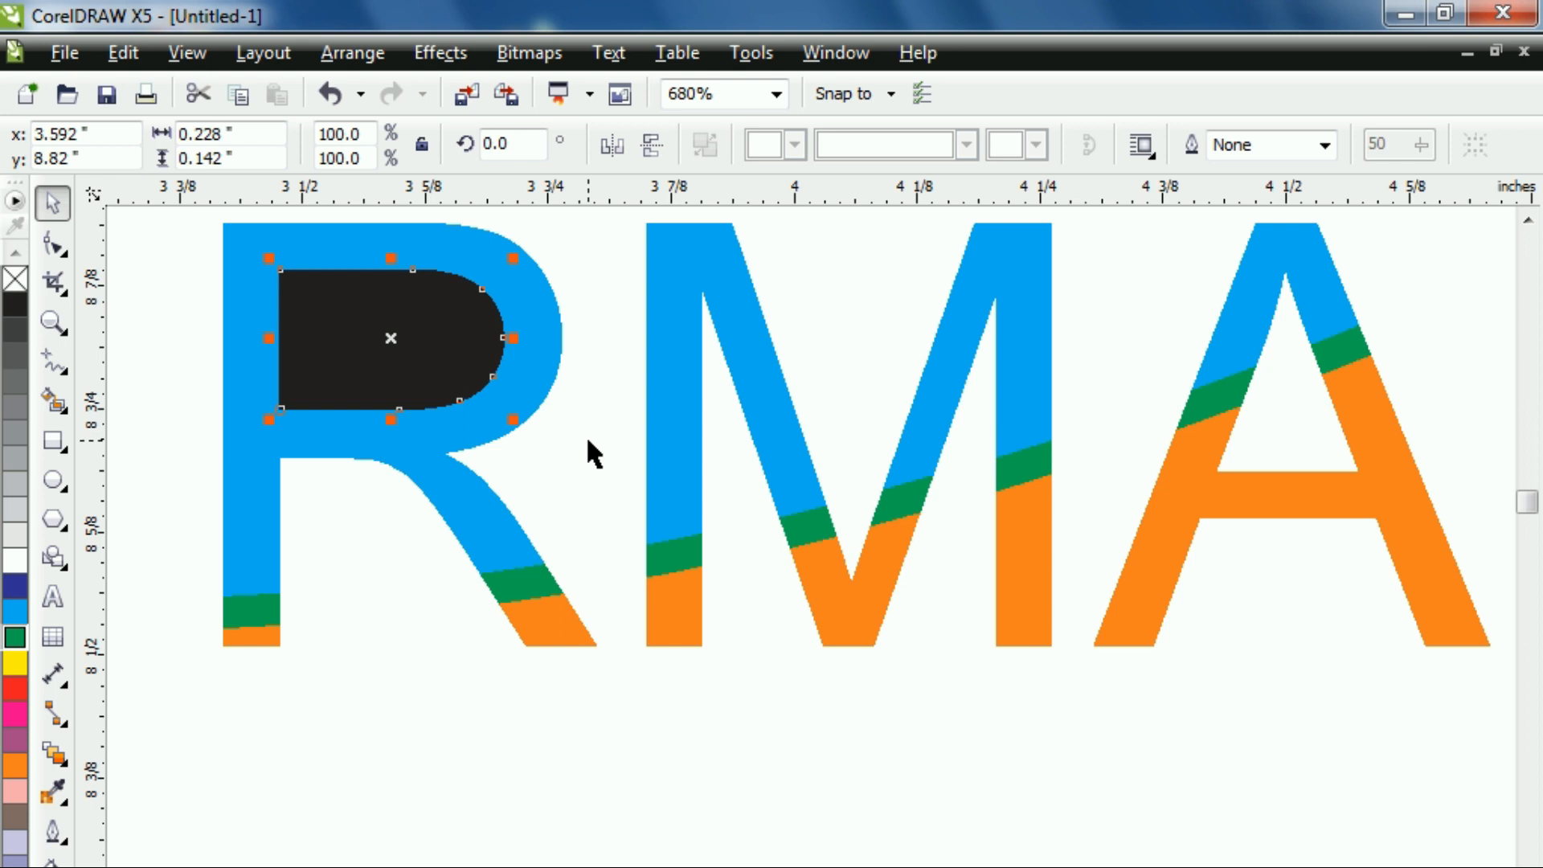
pyautogui.click(356, 593)
pyautogui.click(384, 379)
pyautogui.click(14, 560)
pyautogui.click(390, 749)
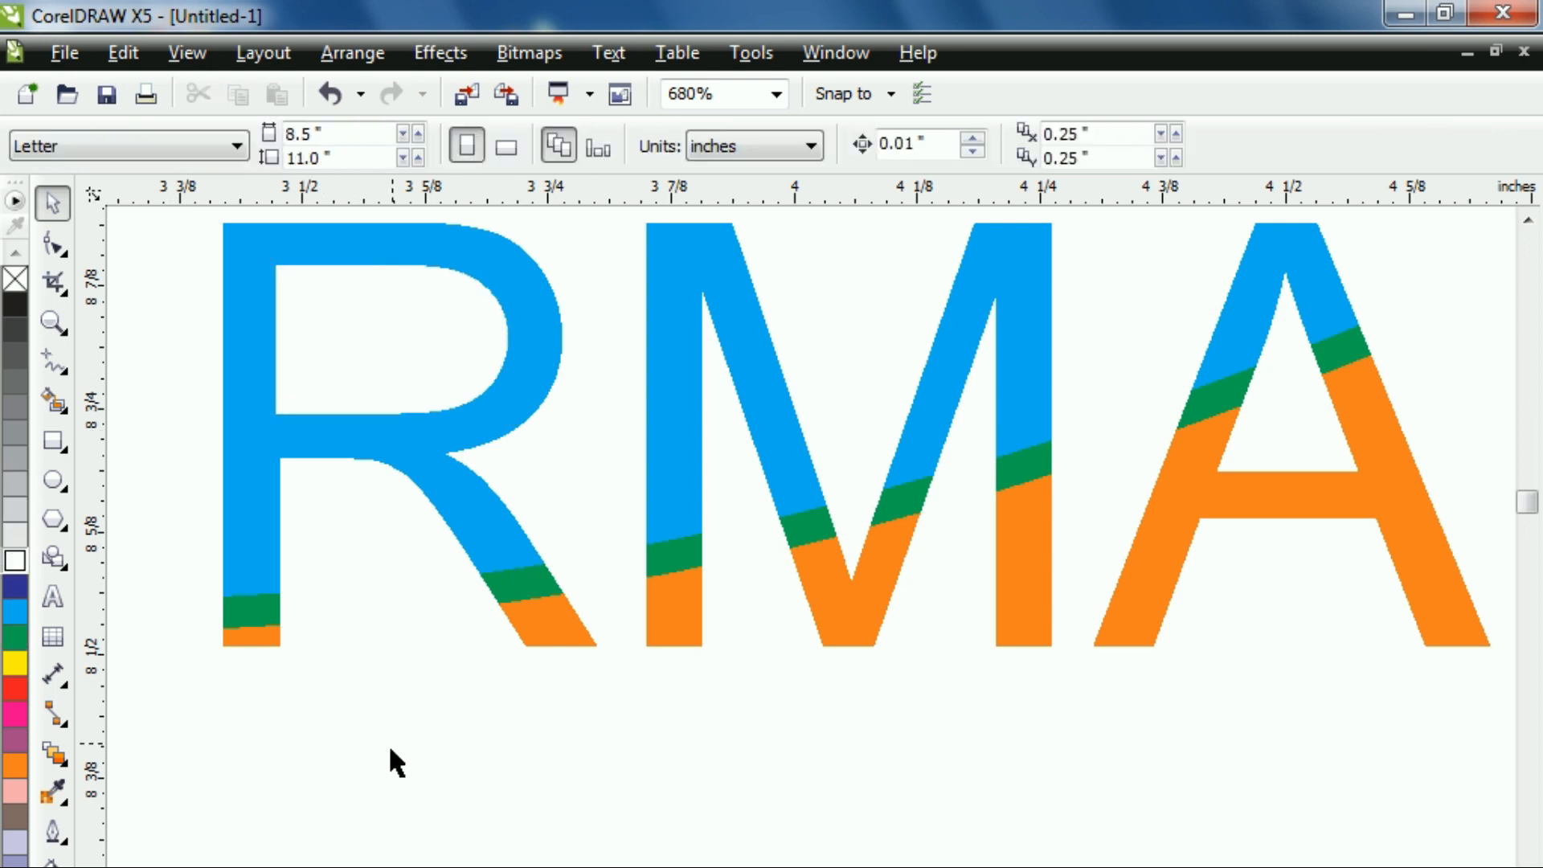
# - Group the coloured RMA pieces and give the group a drop shadow cast nearly straight down, at about 273 degrees
pyautogui.scroll(-2, 365, 791)
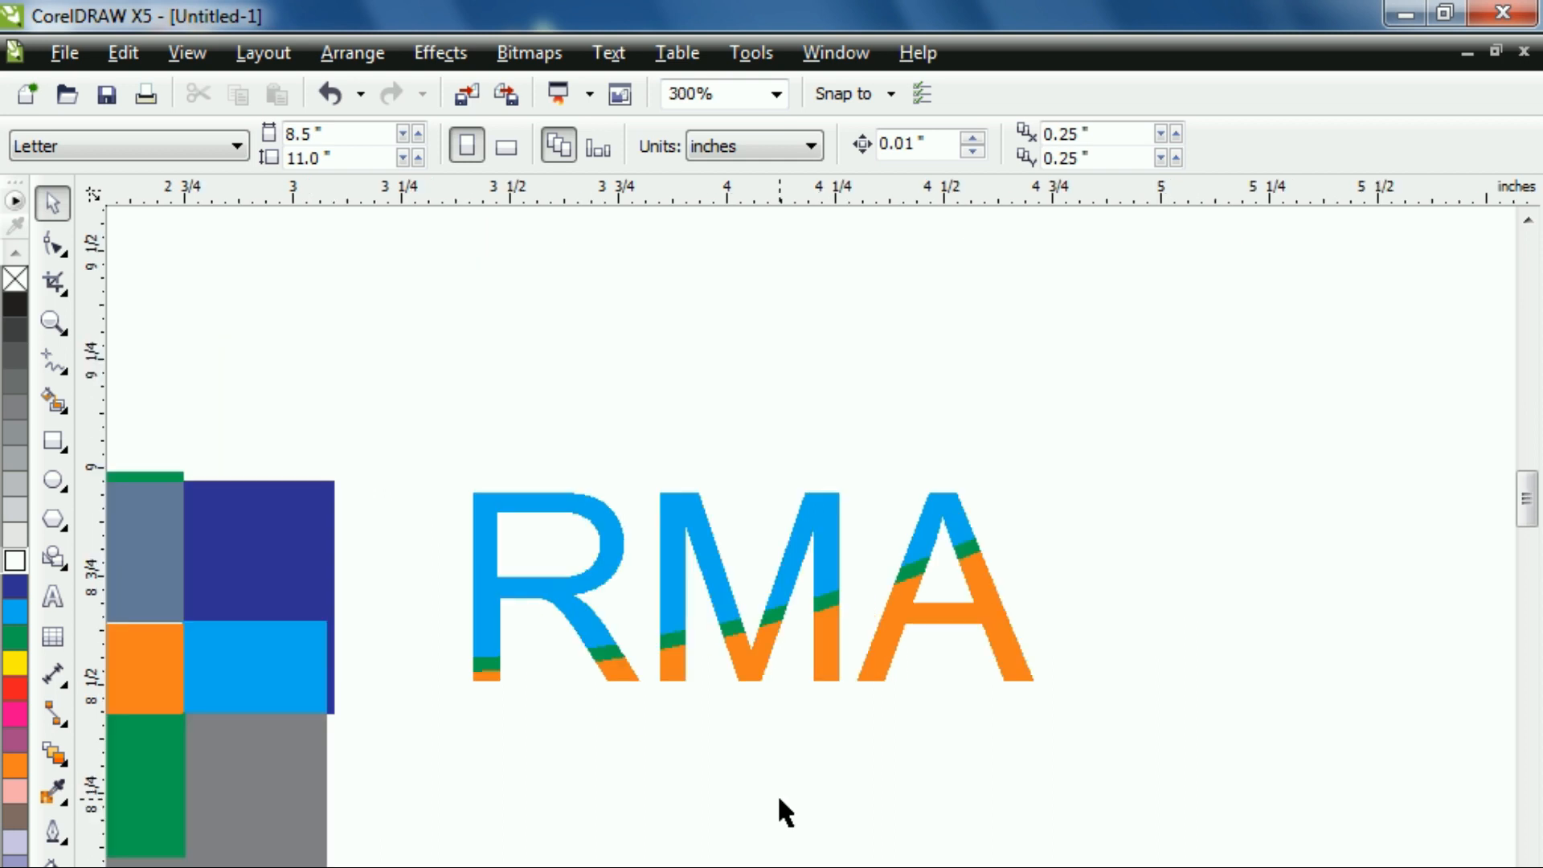
pyautogui.click(681, 670)
pyautogui.scroll(2, 677, 661)
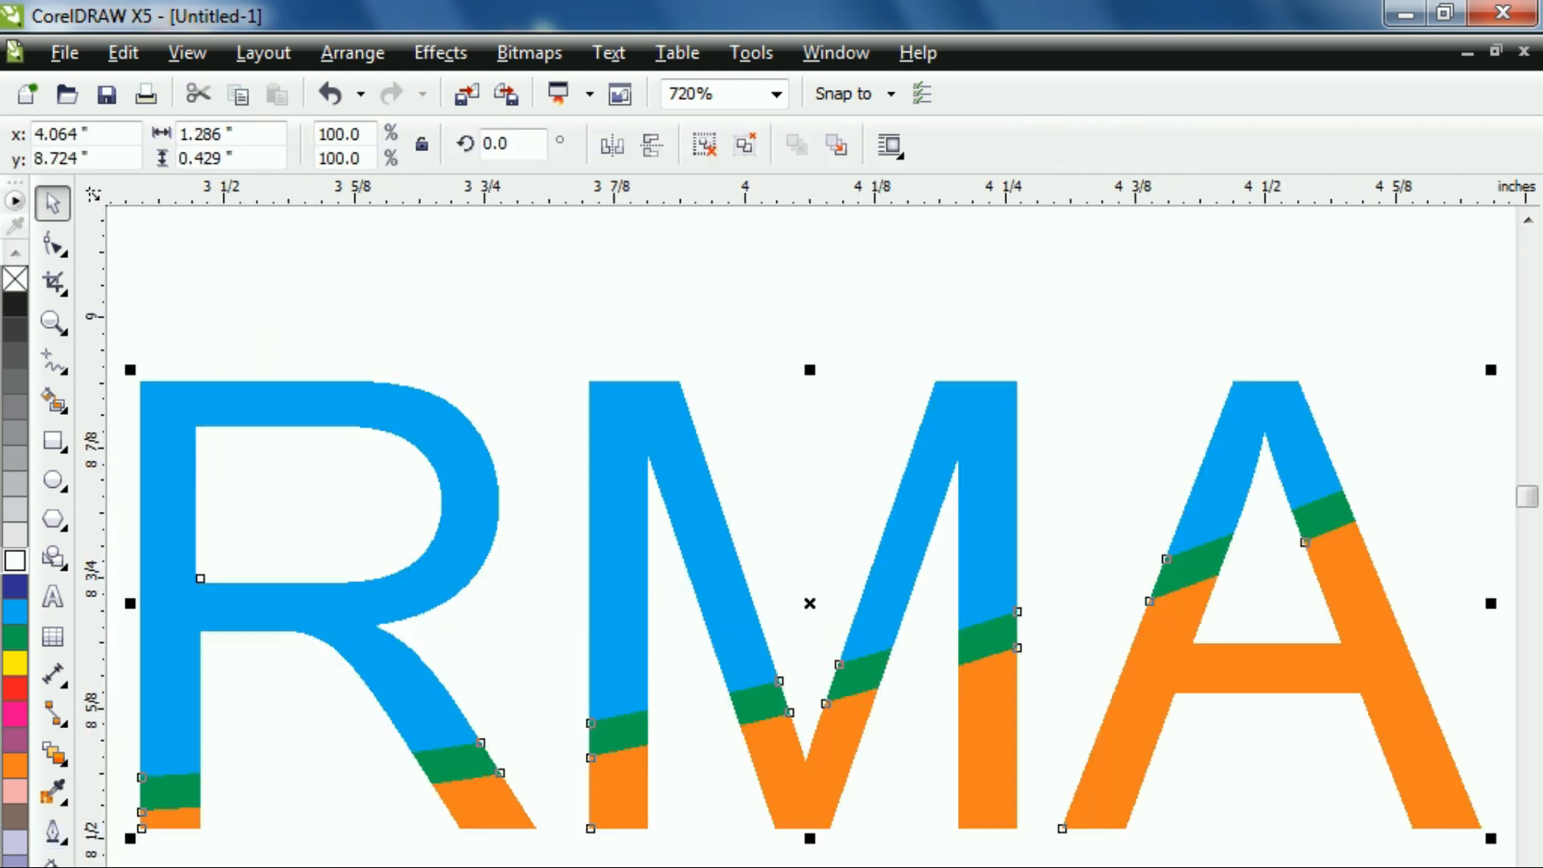
pyautogui.click(59, 764)
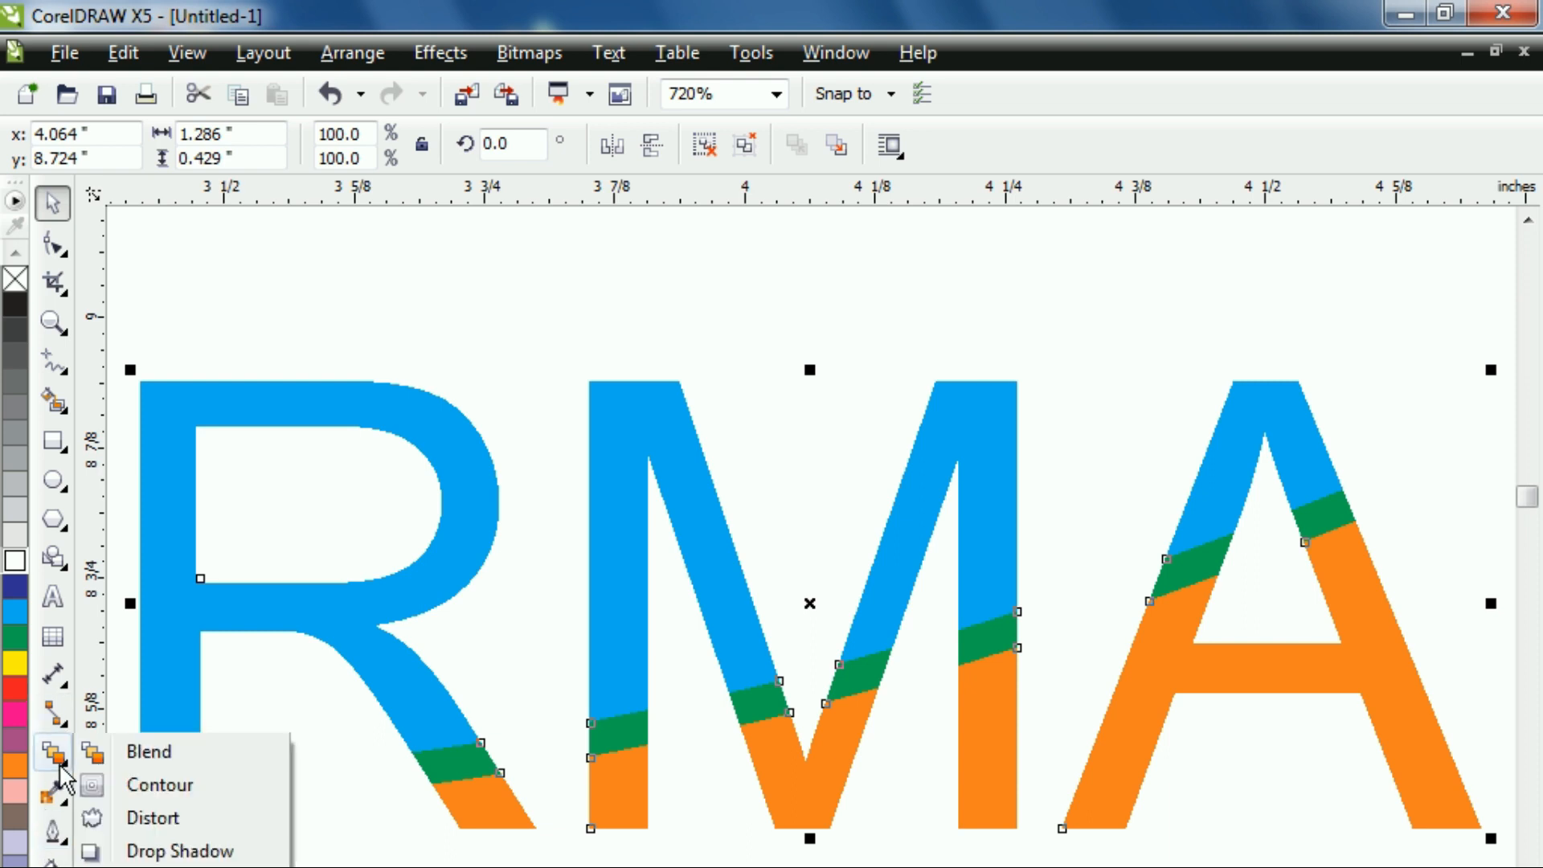
pyautogui.click(201, 850)
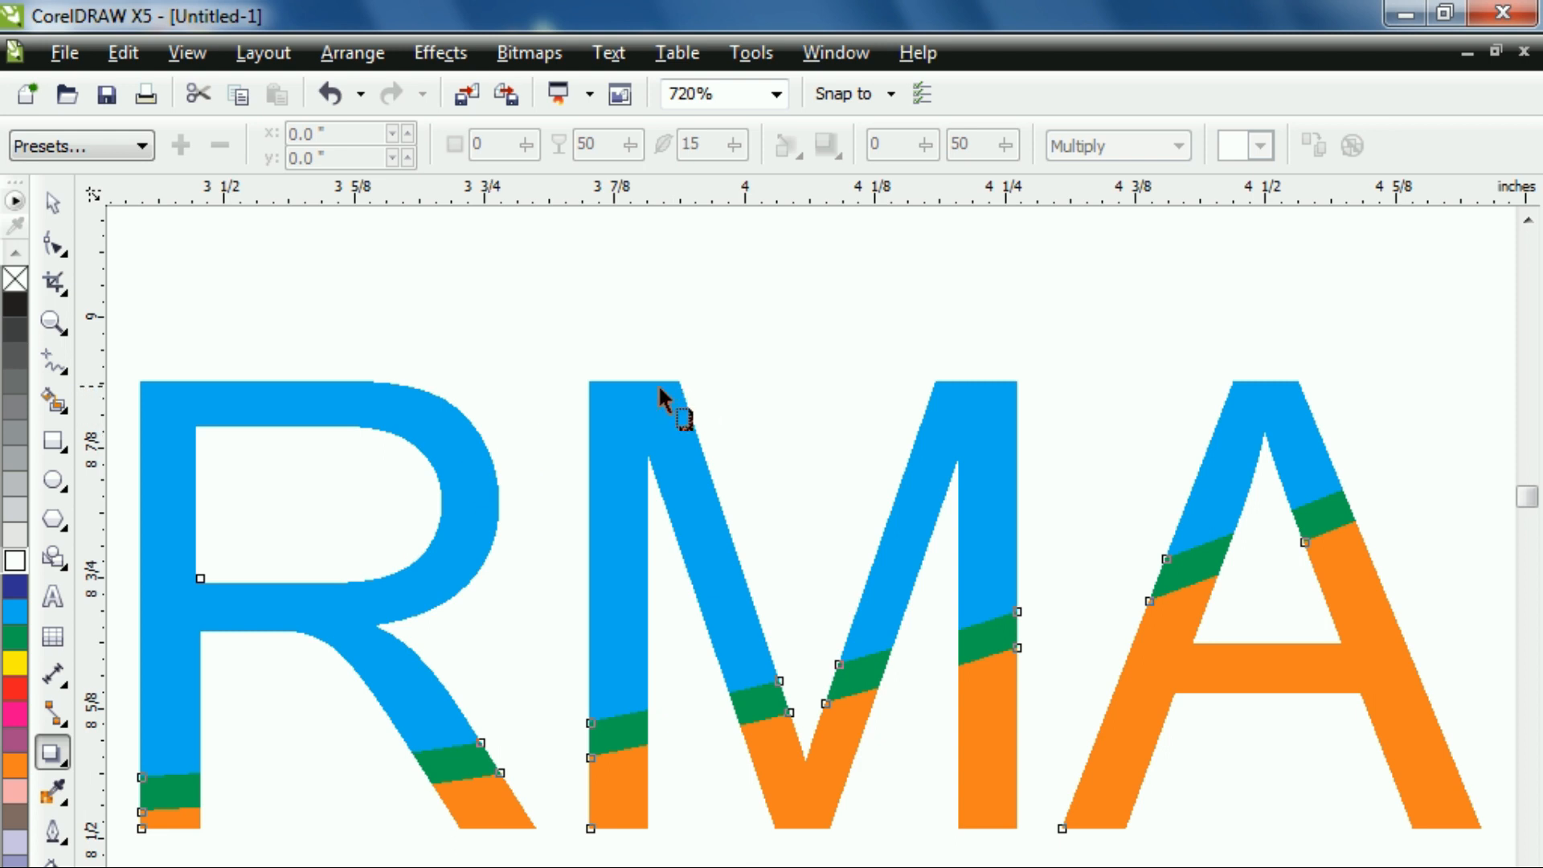
pyautogui.moveTo(657, 383); pyautogui.dragTo(889, 849)
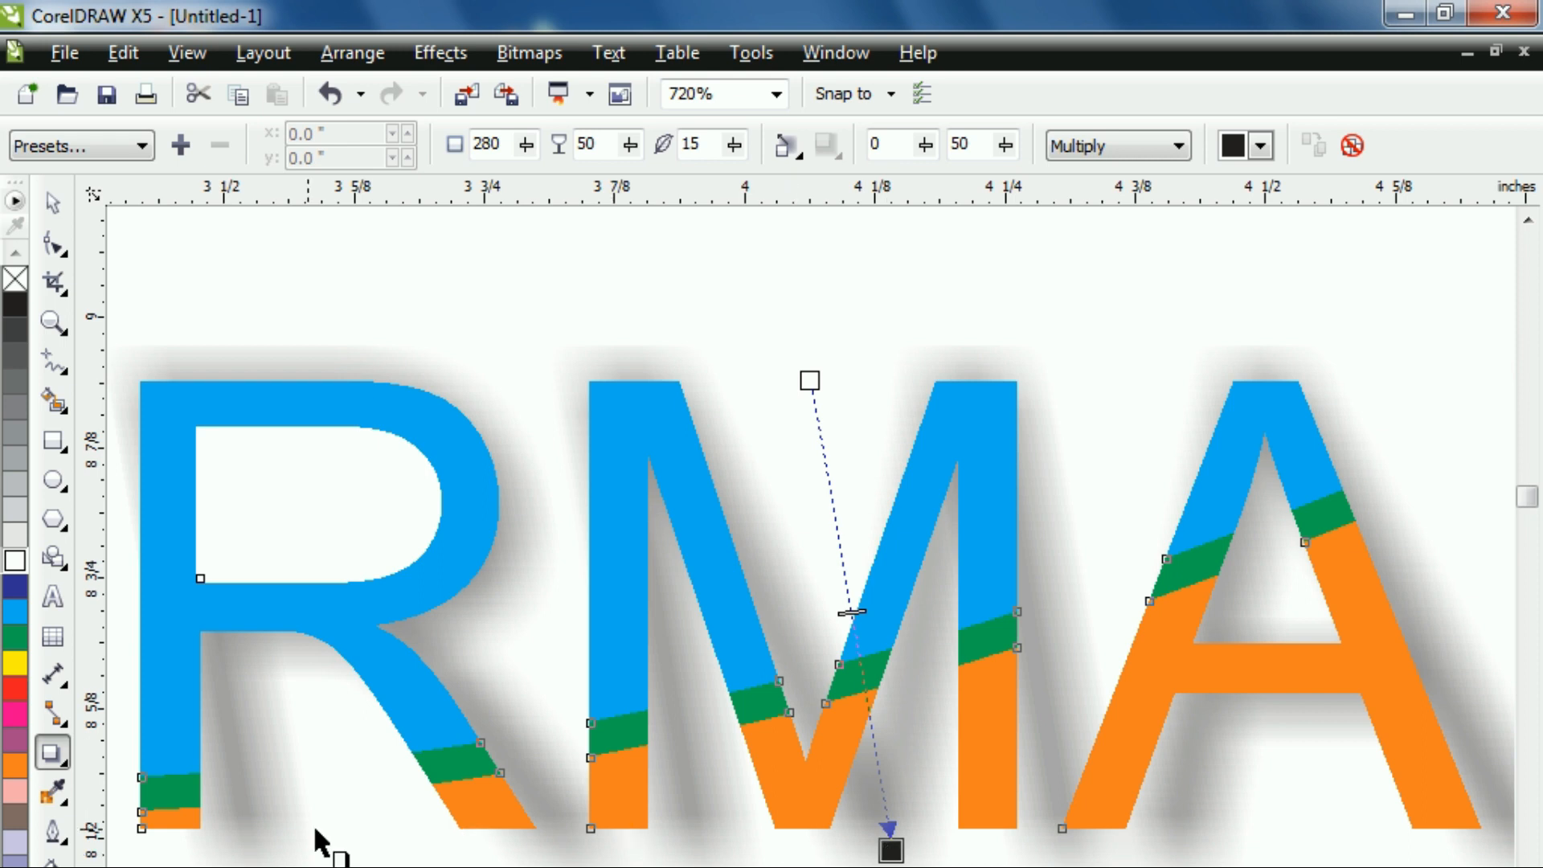
pyautogui.moveTo(890, 850); pyautogui.dragTo(833, 850)
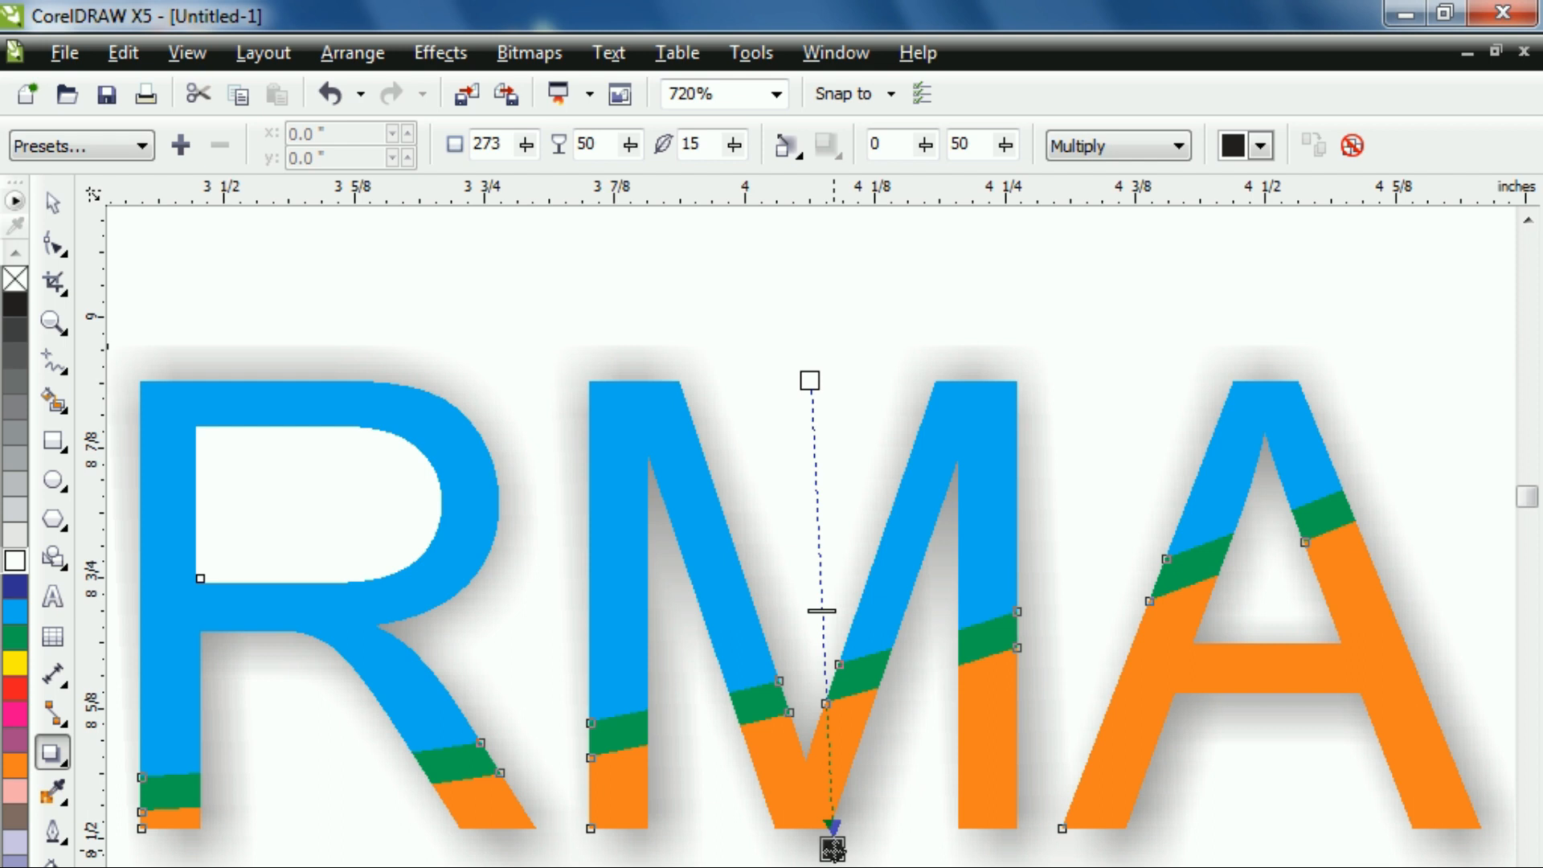
# - Change the RMA drop shadow's colour to green and deselect the group
pyautogui.click(1261, 146)
pyautogui.click(1300, 225)
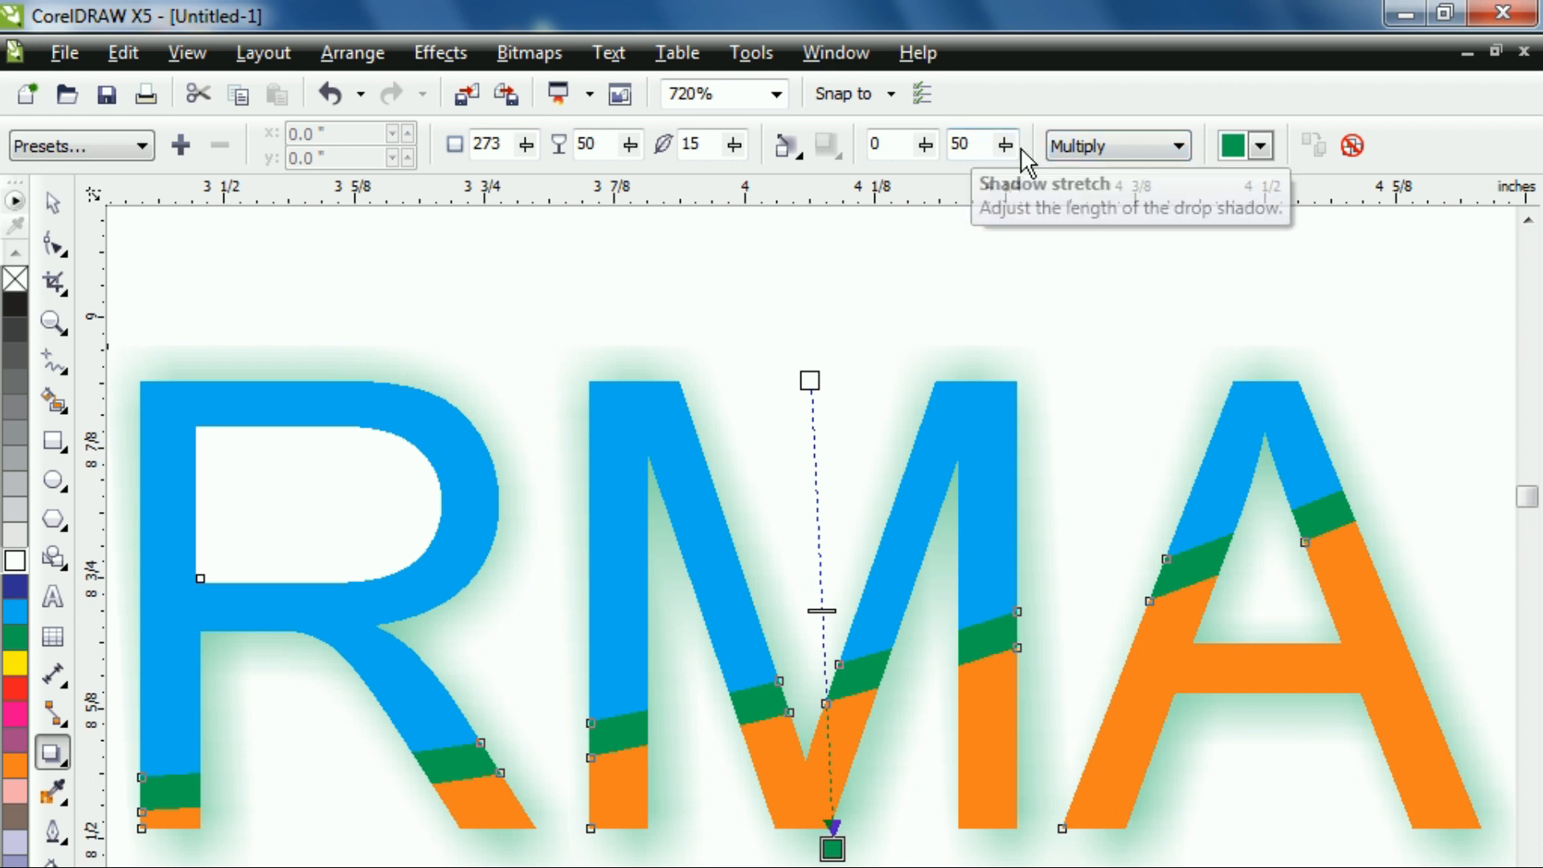
pyautogui.click(473, 262)
pyautogui.click(53, 243)
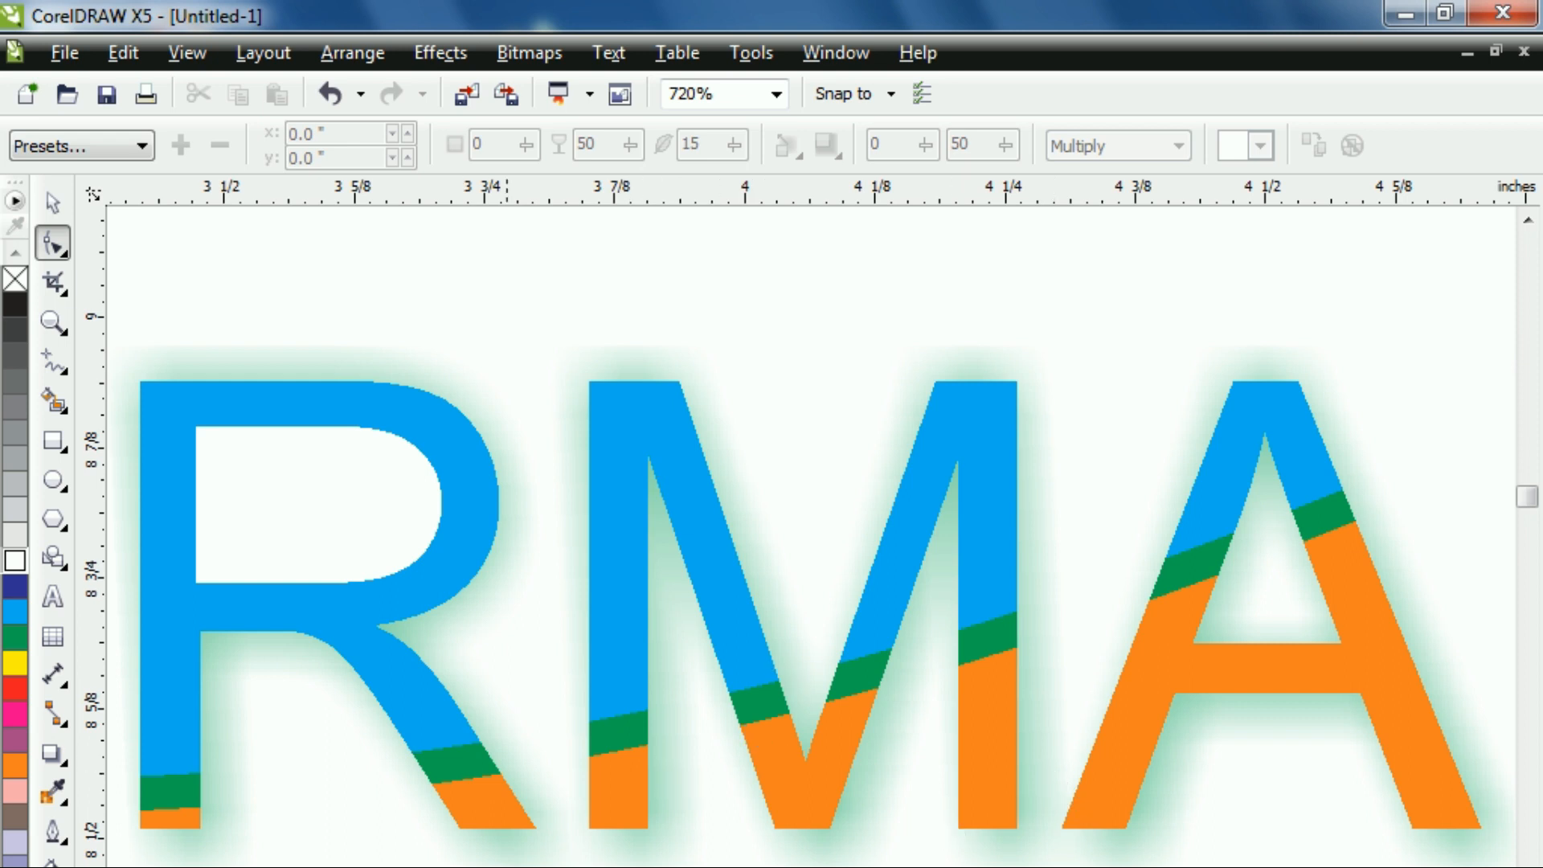
# - Switch to the CorelDRAW 9 window containing the two overlapping coloured circles
pyautogui.moveTo(321, 867)
pyautogui.click(321, 840)
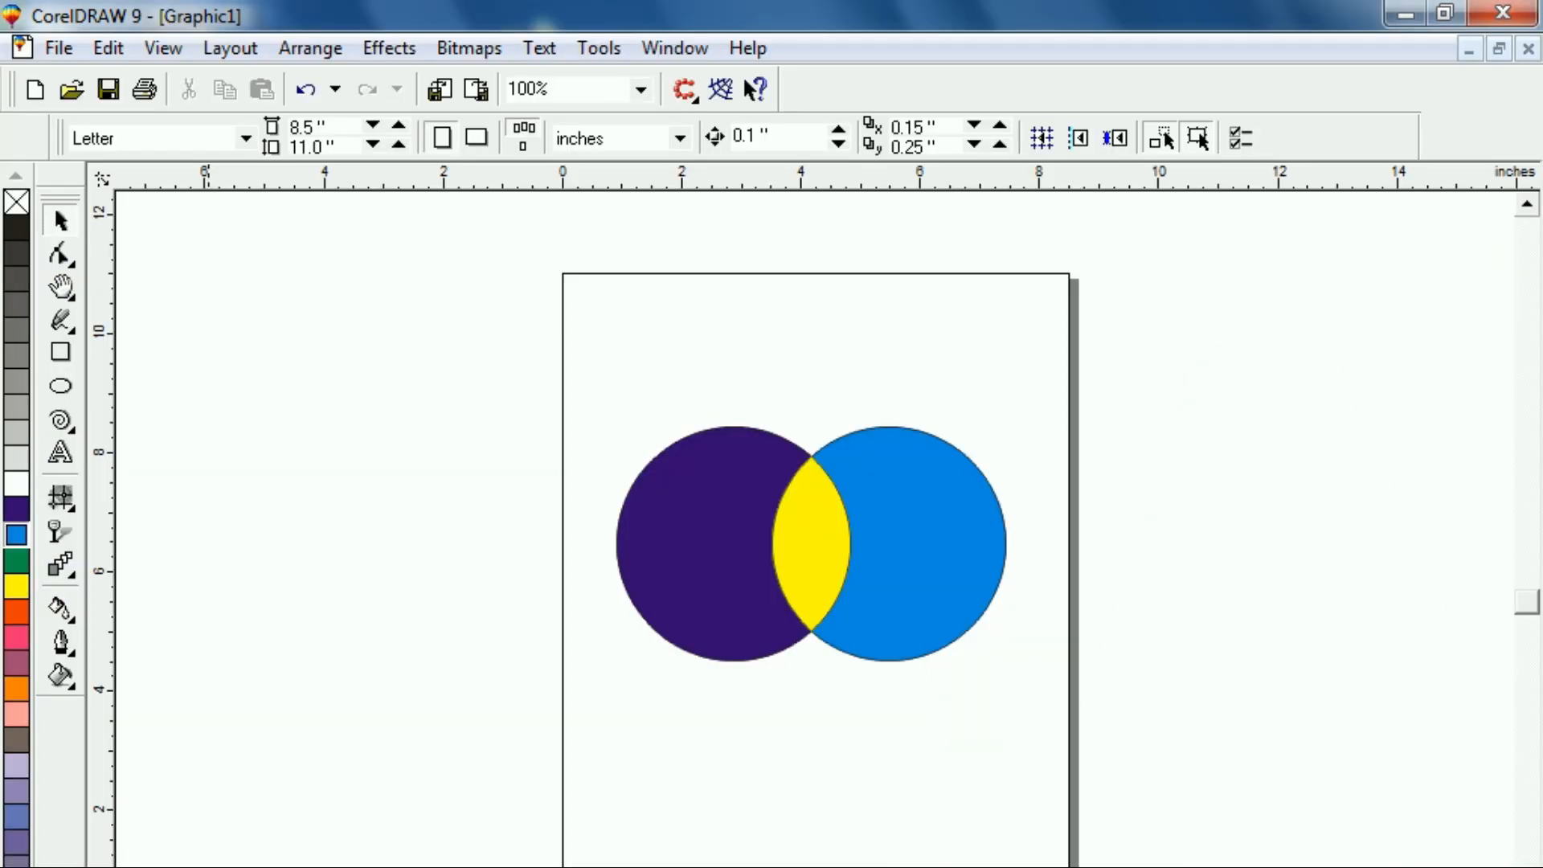
# - Delete all the overlapping coloured circles and create the artistic text RMA on the empty page
pyautogui.hotkey('ctrl', 'a')
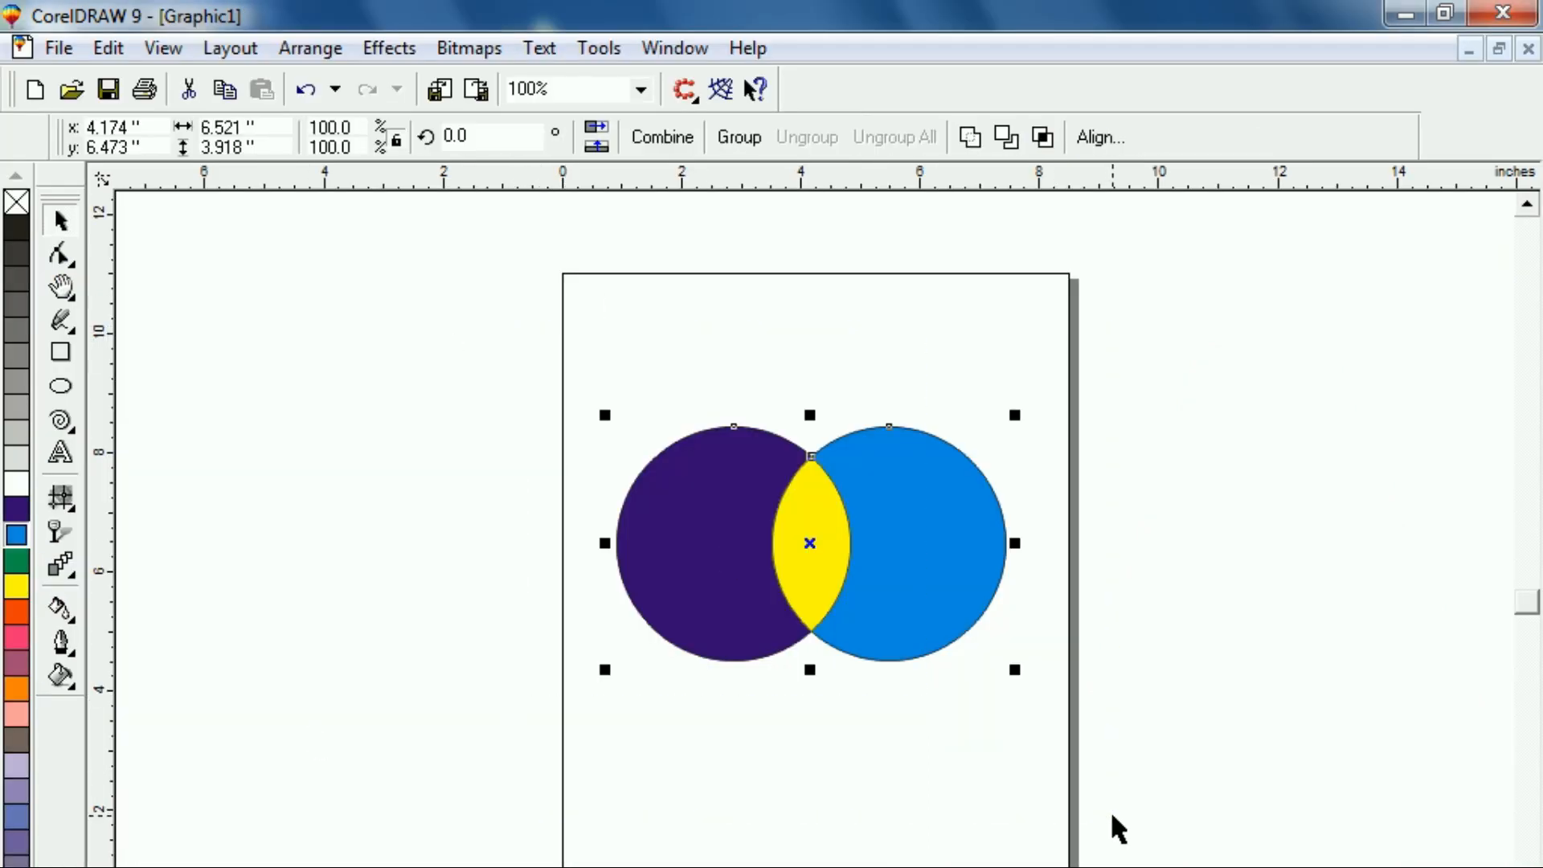
pyautogui.press('Delete')
pyautogui.click(53, 462)
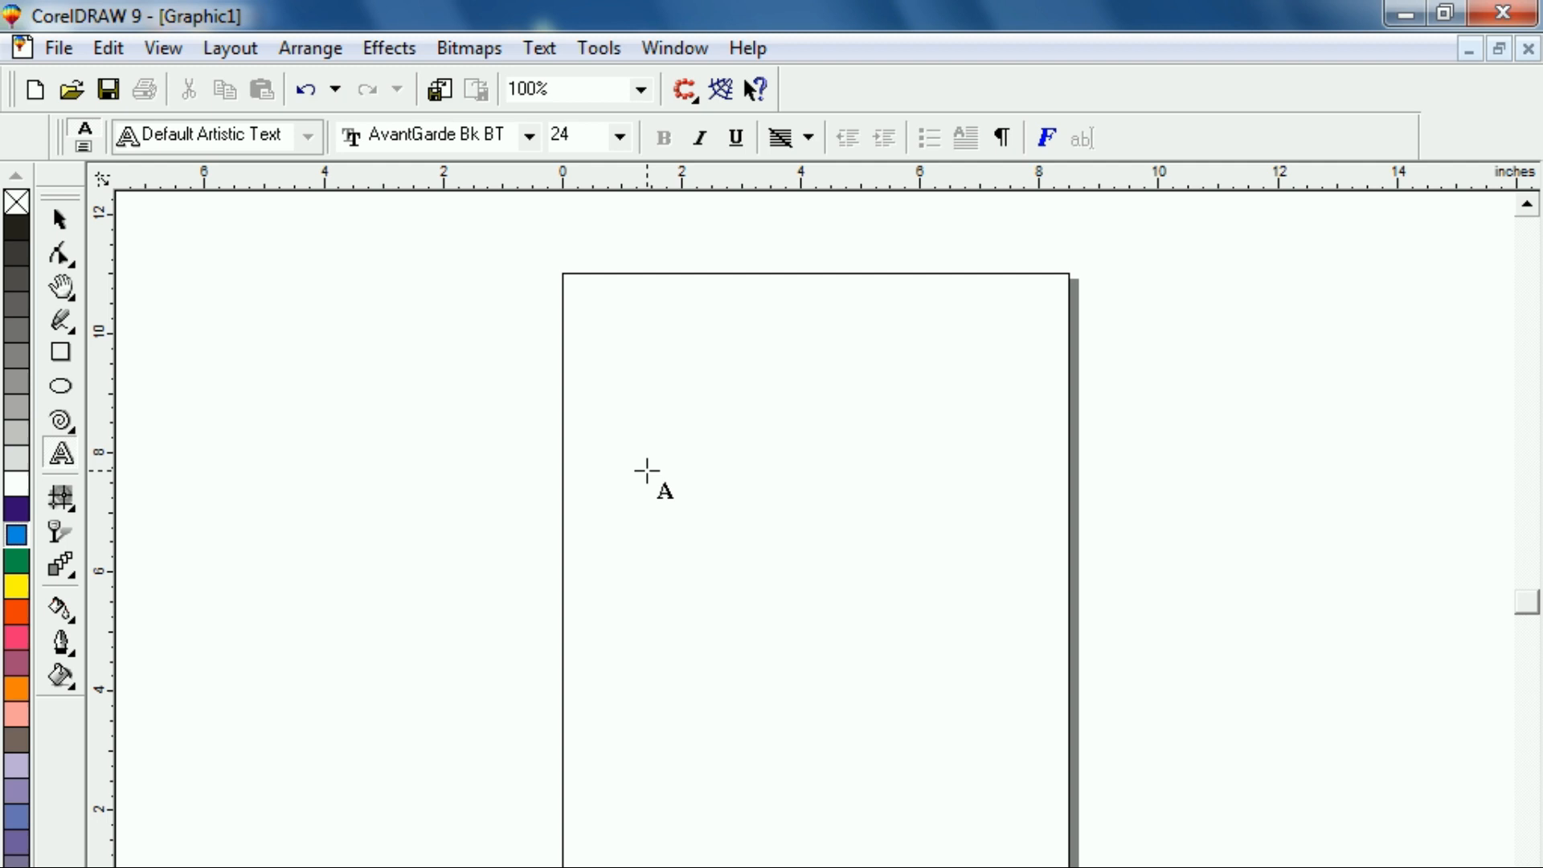
pyautogui.click(644, 469)
pyautogui.write('RMA')
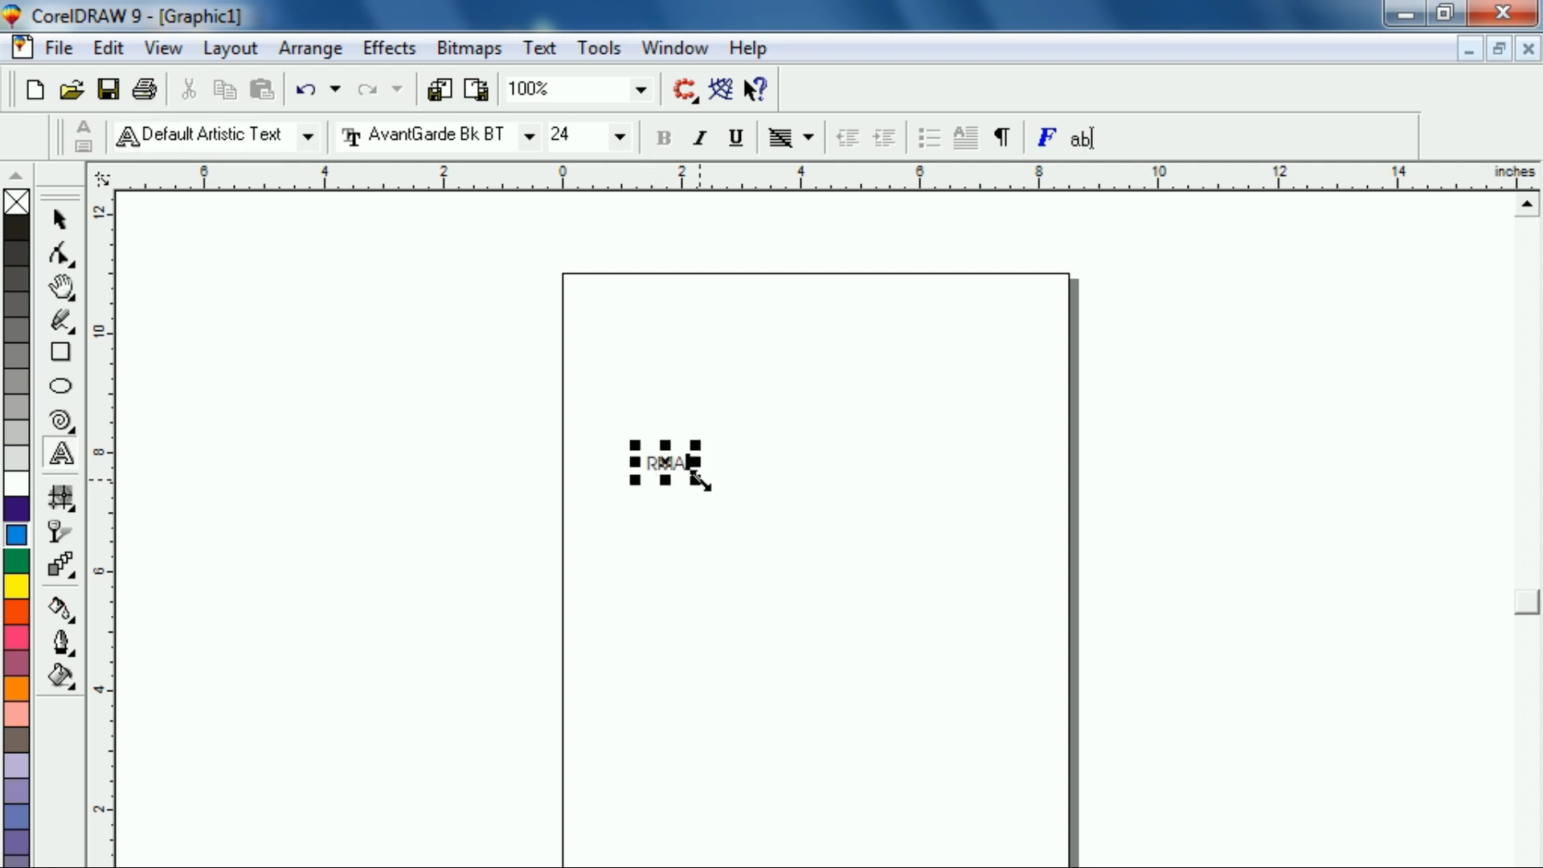
# - Enlarge the RMA text proportionally to about 172 pt and deselect it
pyautogui.moveTo(699, 480); pyautogui.dragTo(944, 679)
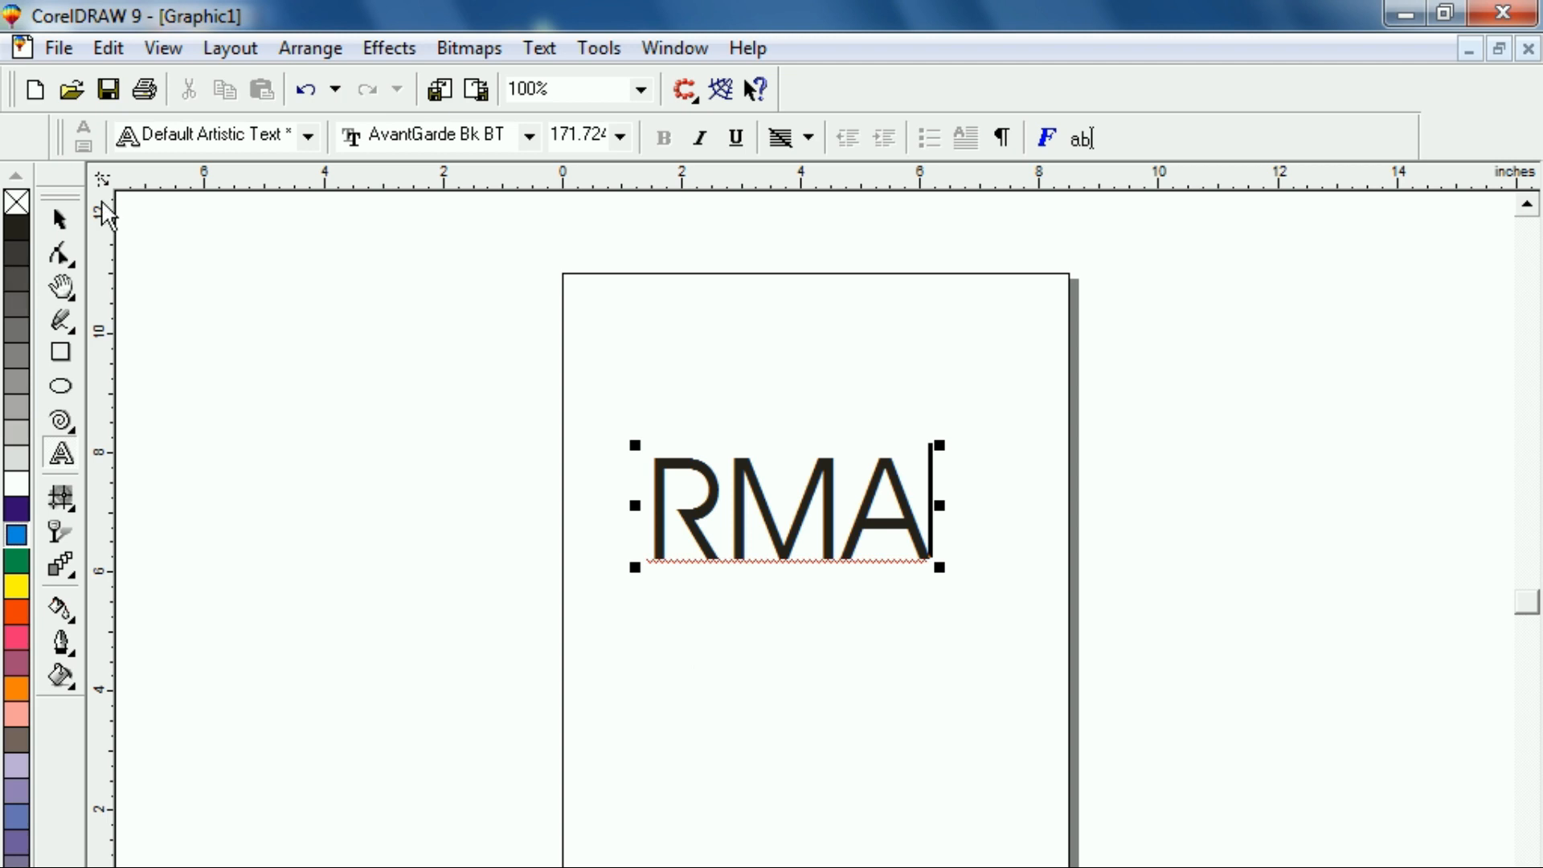
pyautogui.click(60, 219)
pyautogui.click(368, 532)
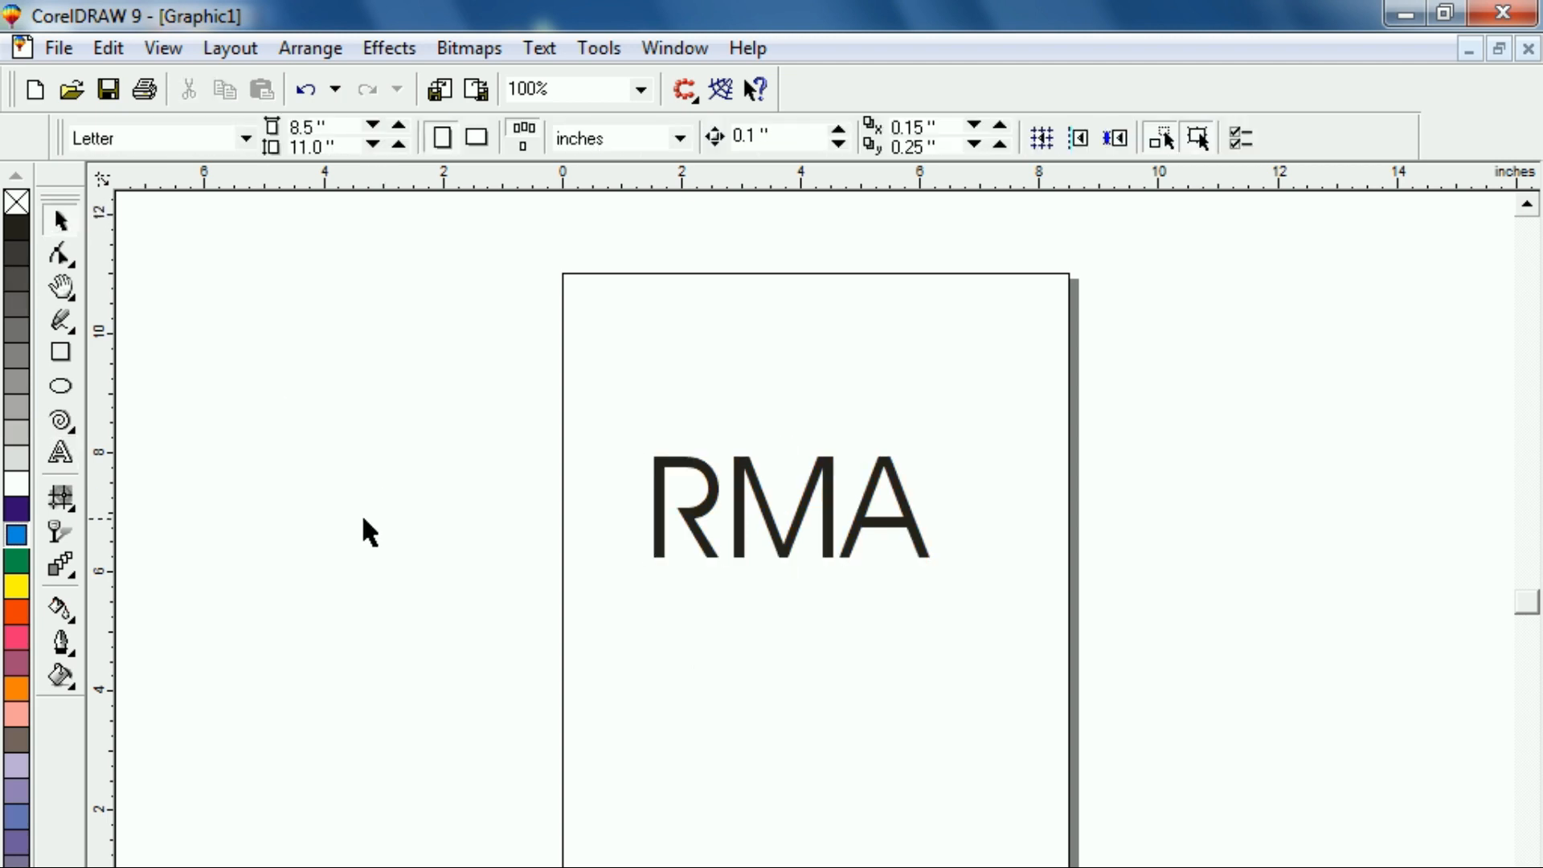
# - Draw a straight horizontal freehand line about 5.7 inches long across the middle of the RMA text
pyautogui.click(66, 319)
pyautogui.click(122, 336)
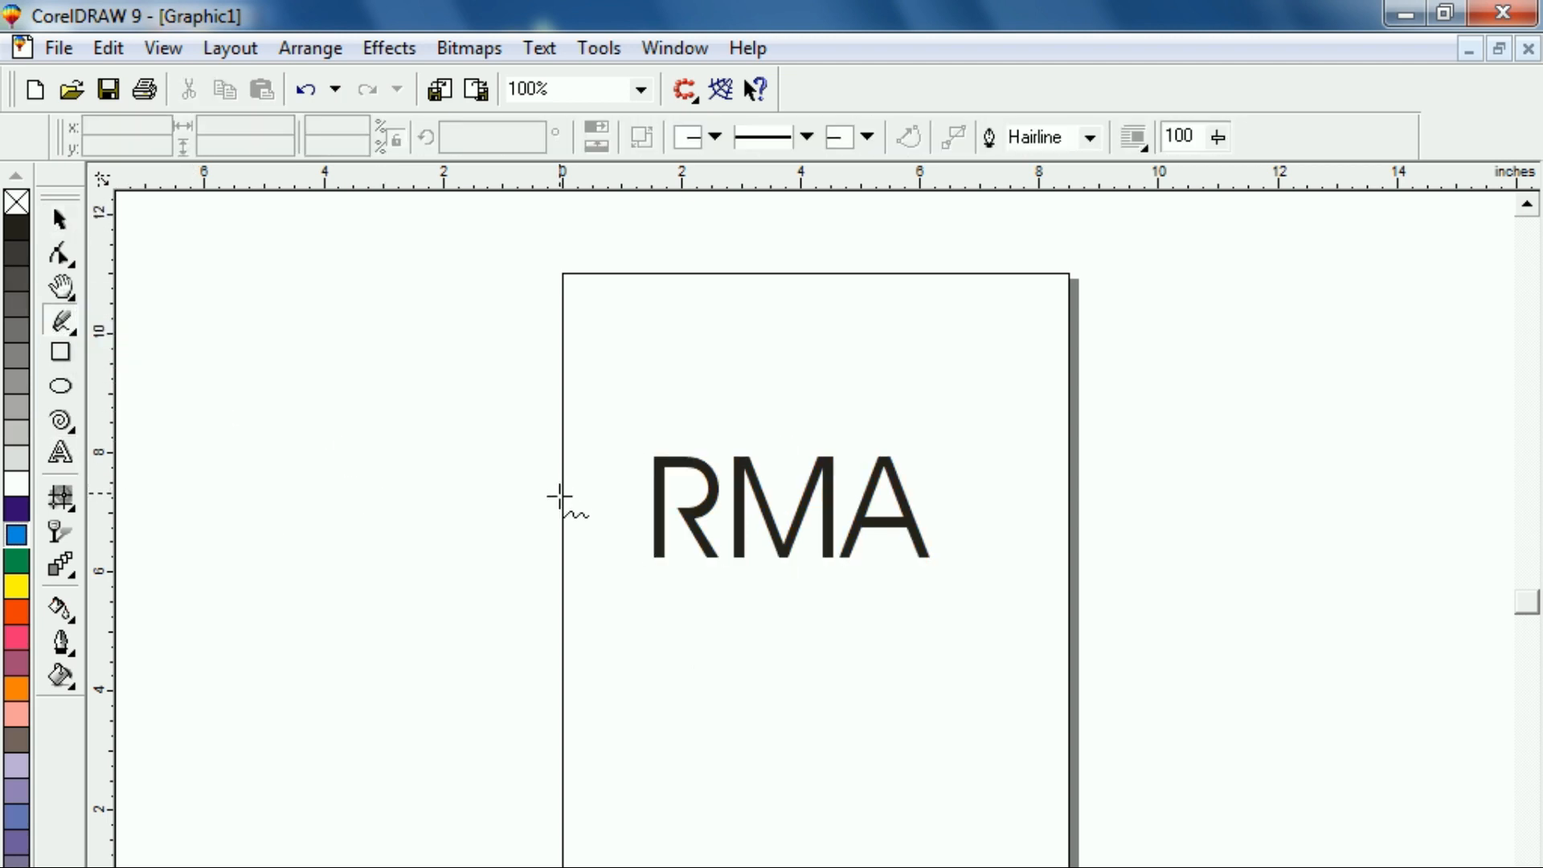
pyautogui.click(613, 511)
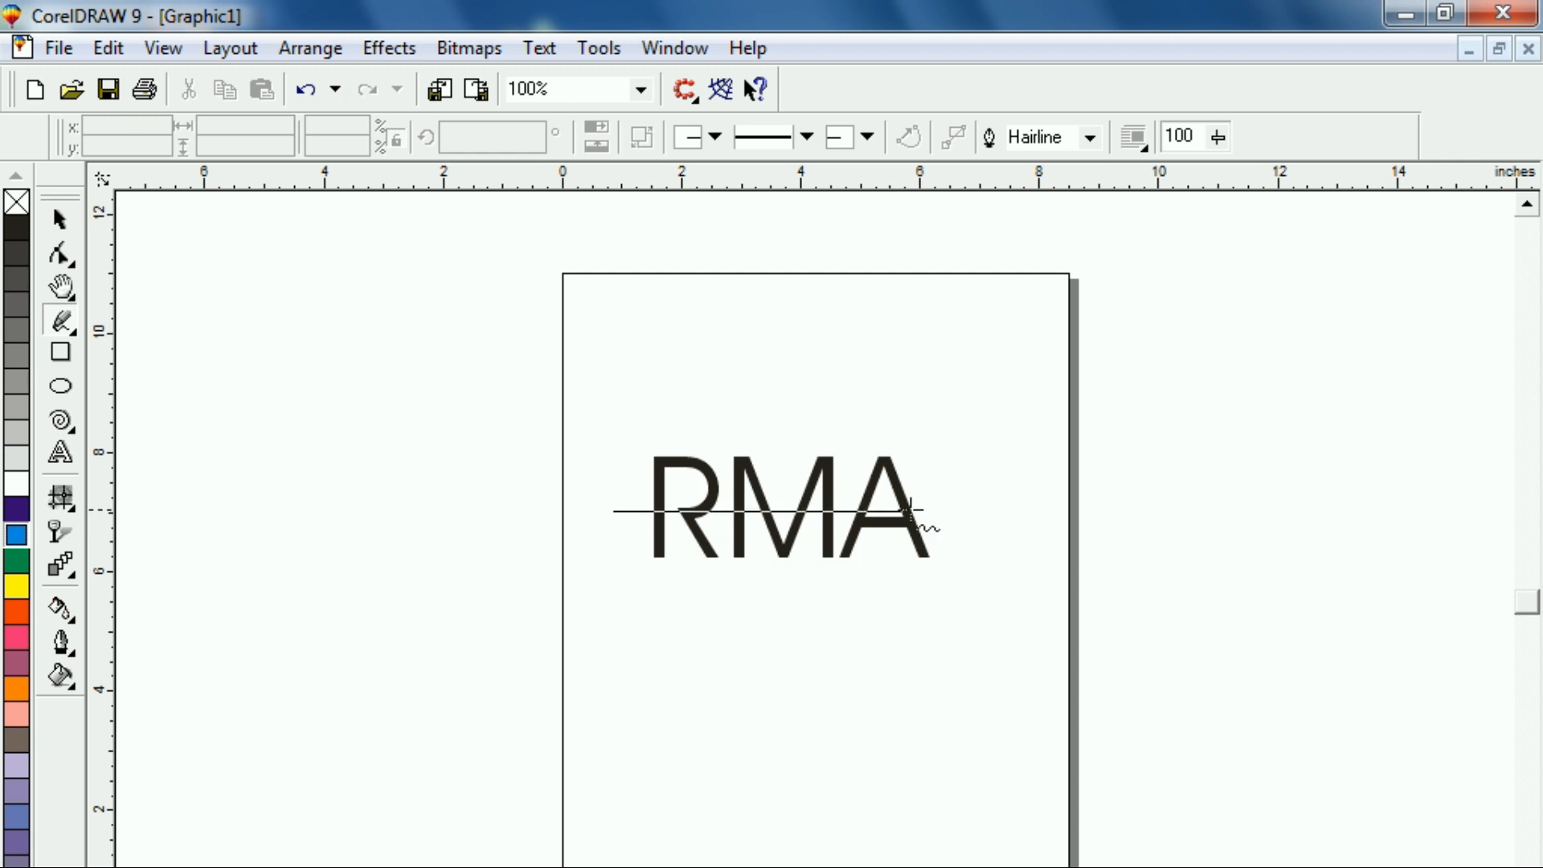
pyautogui.click(955, 511)
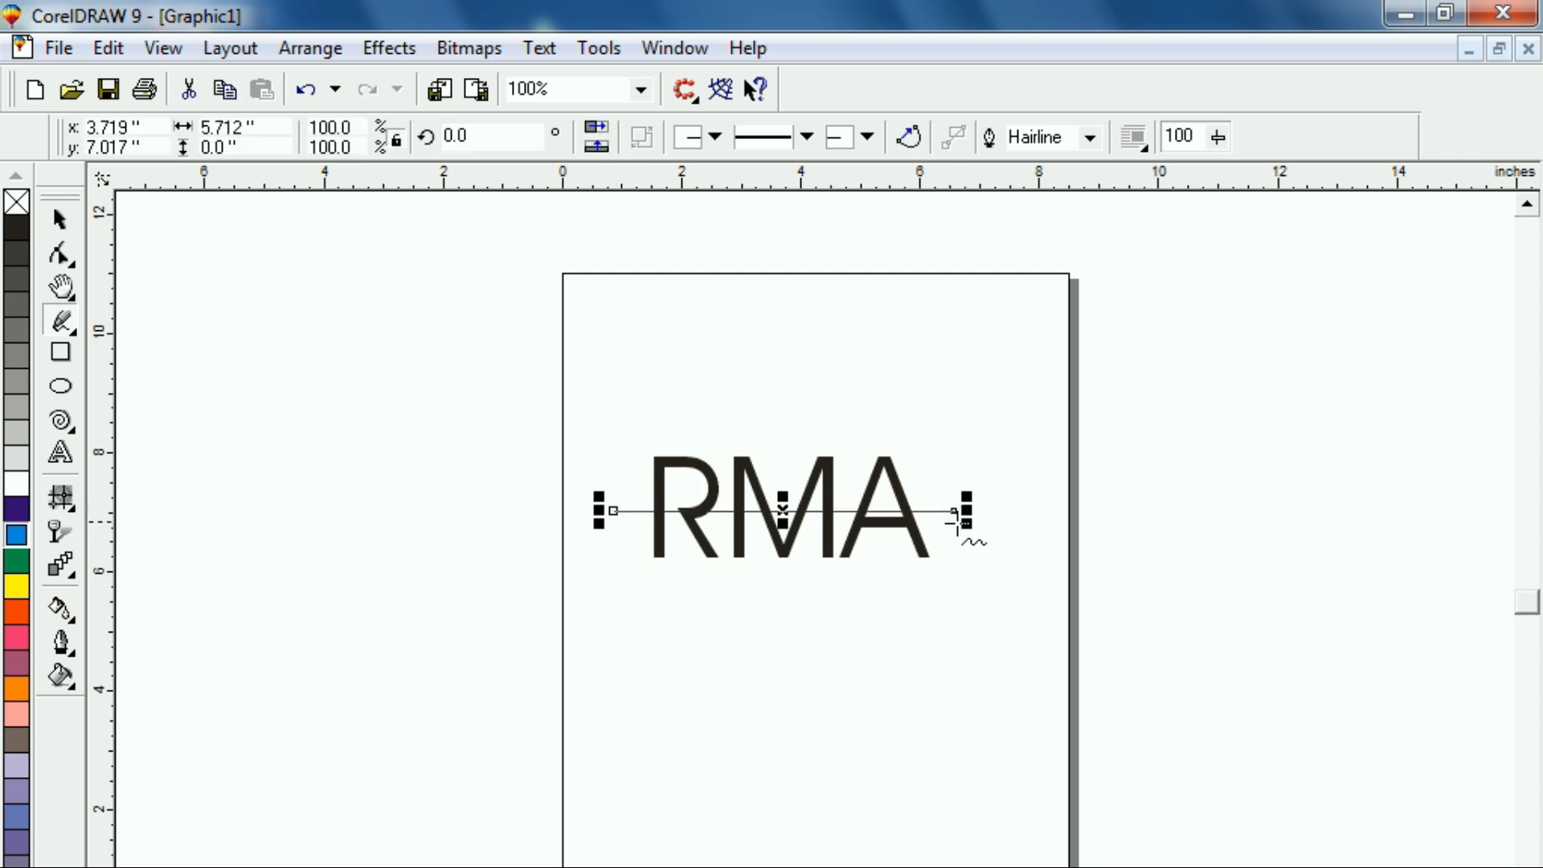
# - Tilt the line upward to the right by moving its end nodes, convert it to a curve and bend its middle downward
pyautogui.click(60, 255)
pyautogui.moveTo(954, 511); pyautogui.dragTo(952, 468)
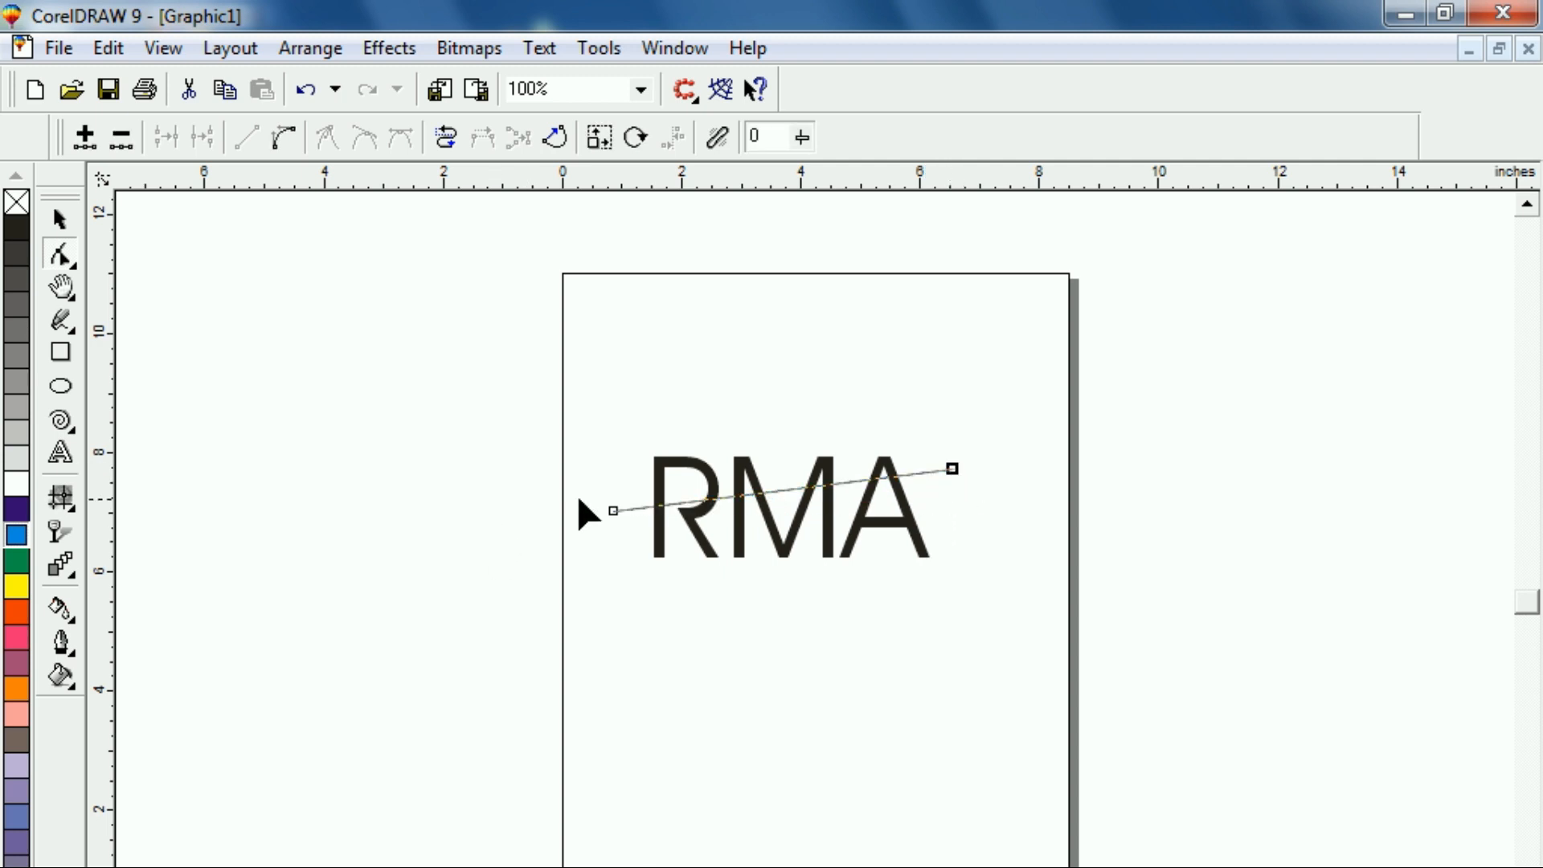
pyautogui.moveTo(613, 512); pyautogui.dragTo(624, 544)
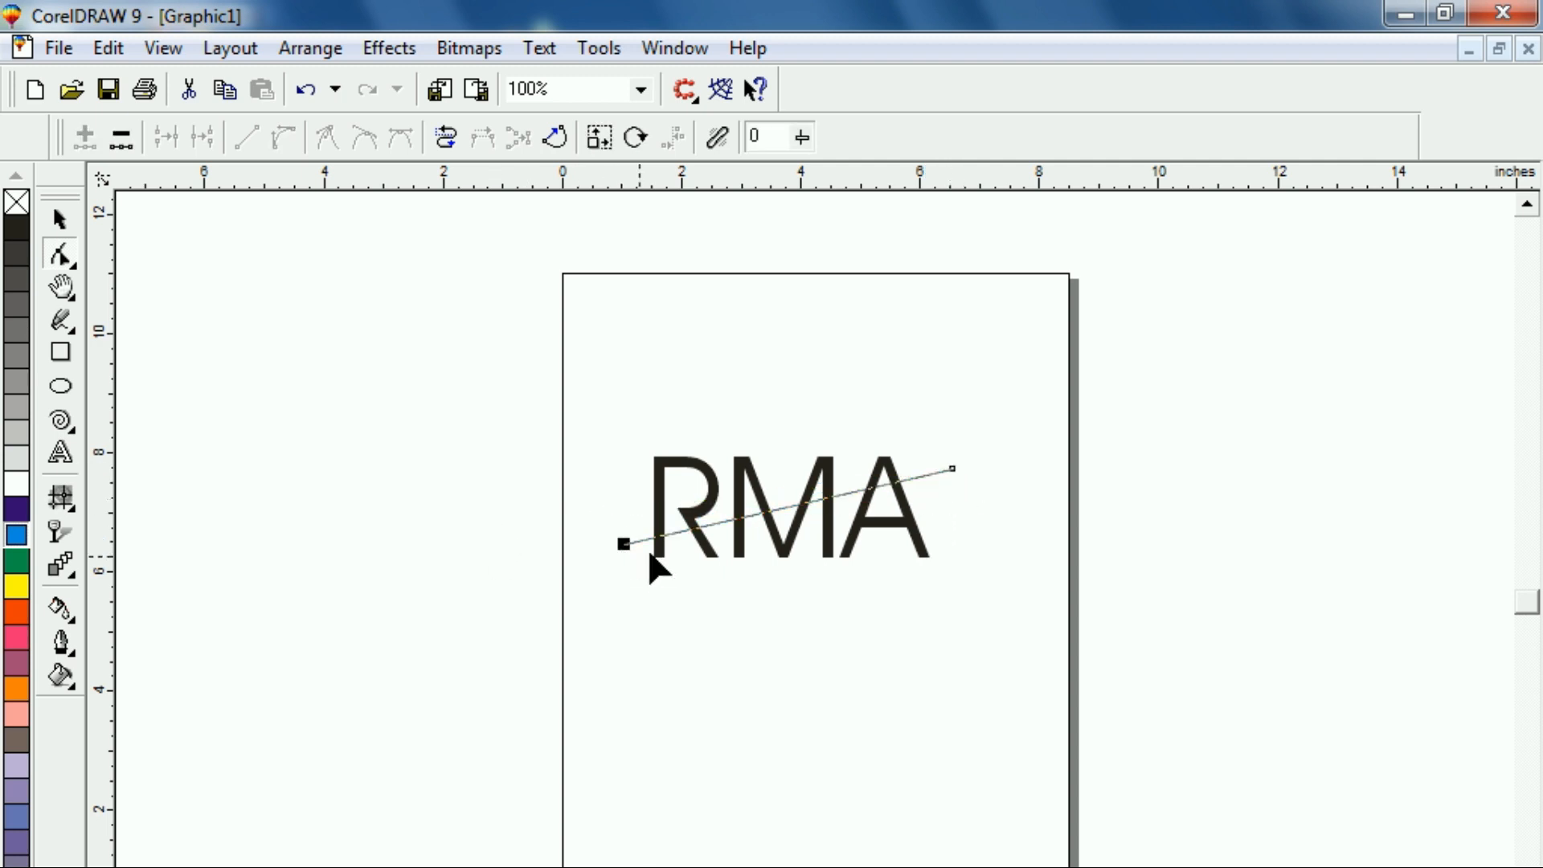
pyautogui.click(783, 508)
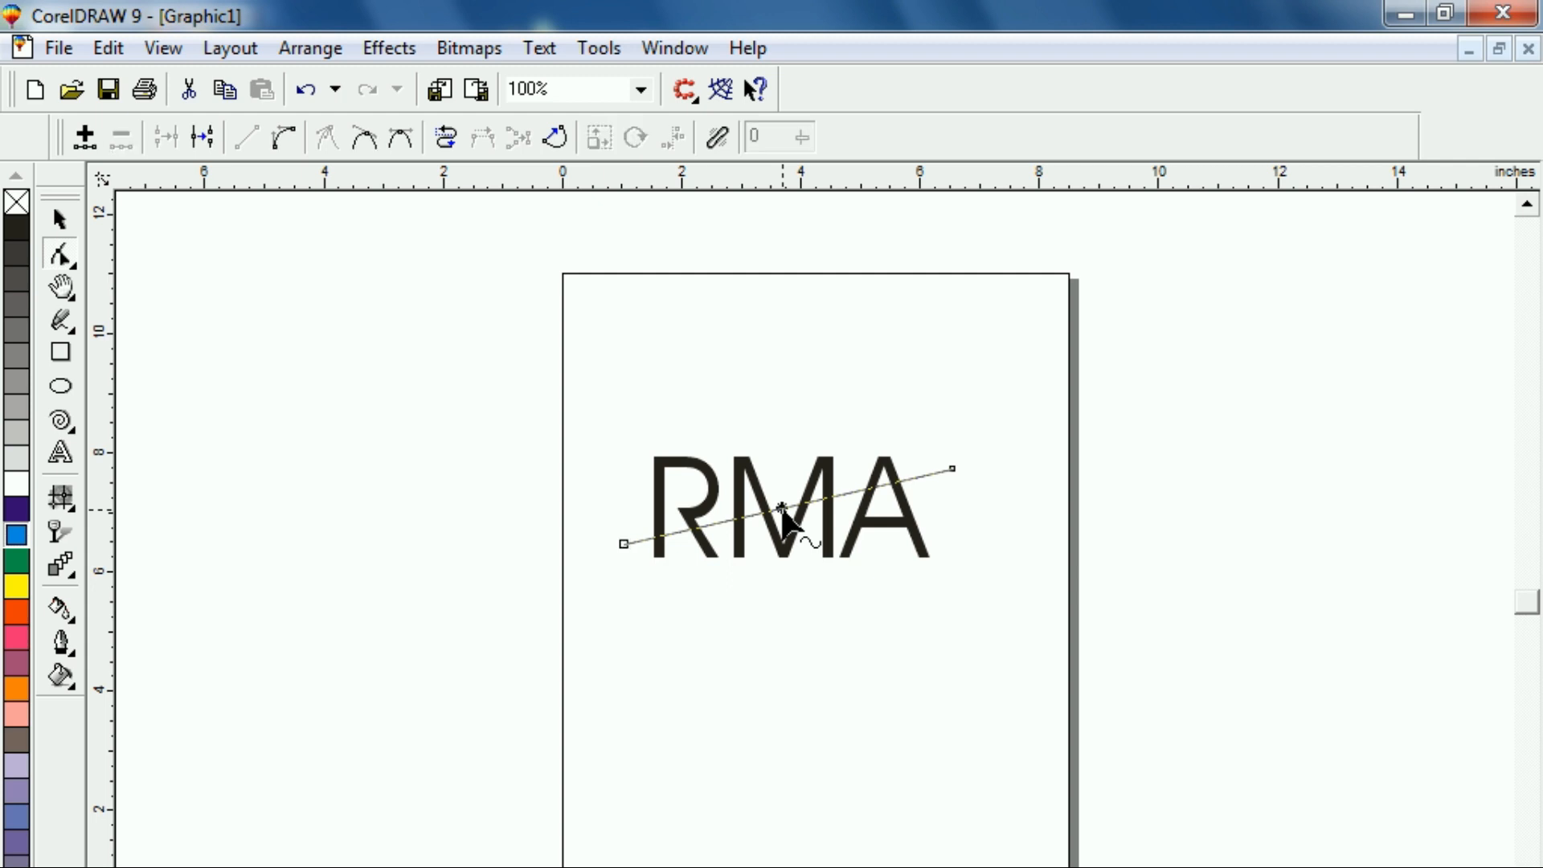
pyautogui.click(283, 137)
pyautogui.moveTo(792, 527)
pyautogui.mouseDown()
pyautogui.moveTo(834, 543)
pyautogui.moveTo(800, 554)
pyautogui.mouseUp()
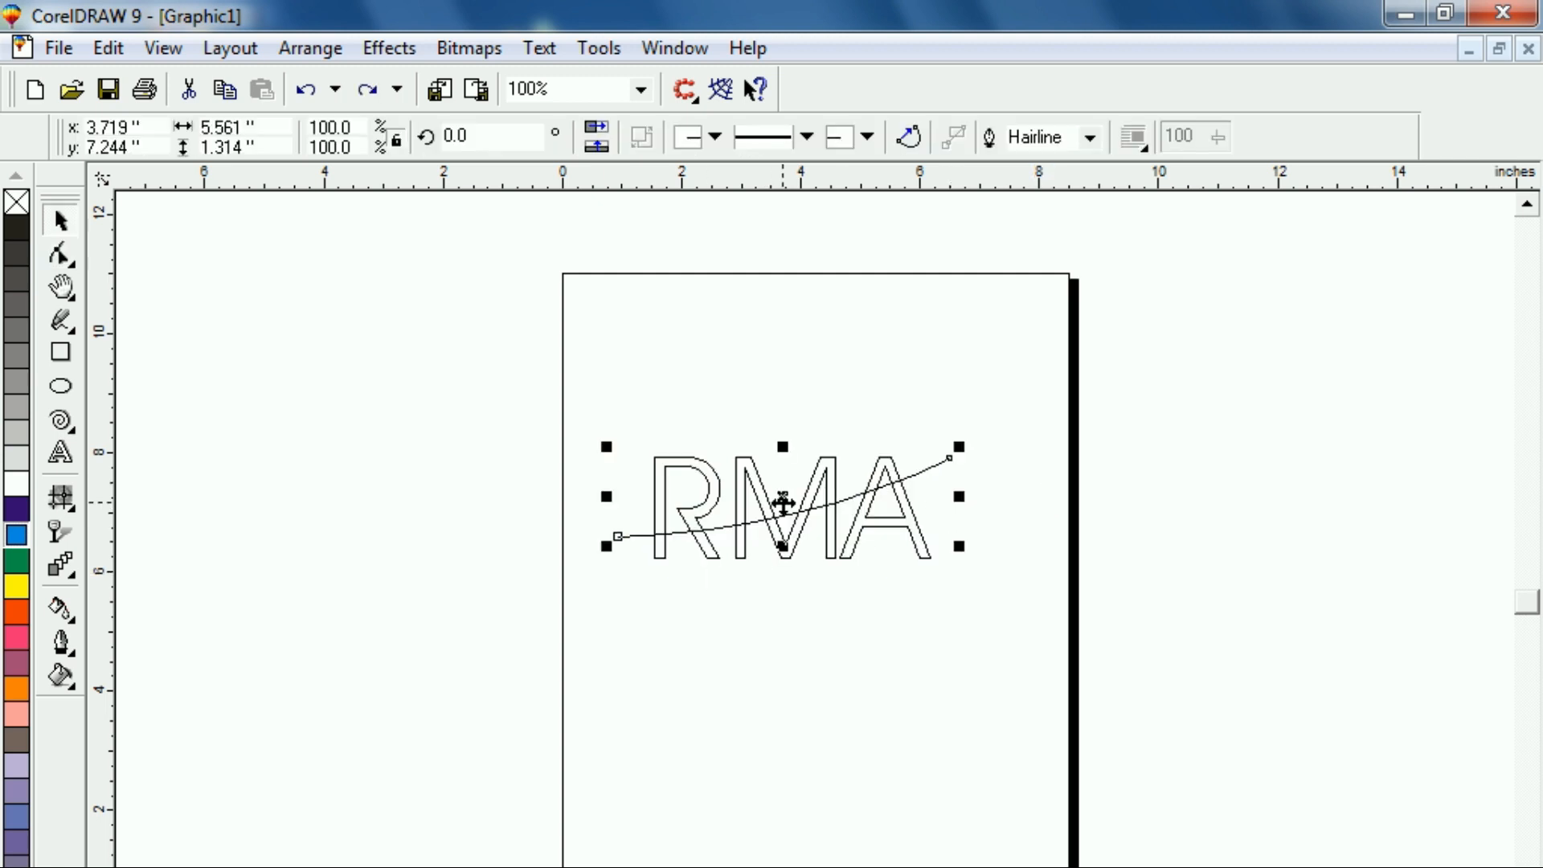
# - Duplicate the bent curve slightly above the original, group the two curves and deselect them
pyautogui.moveTo(783, 504); pyautogui.dragTo(773, 488)
pyautogui.click(572, 441)
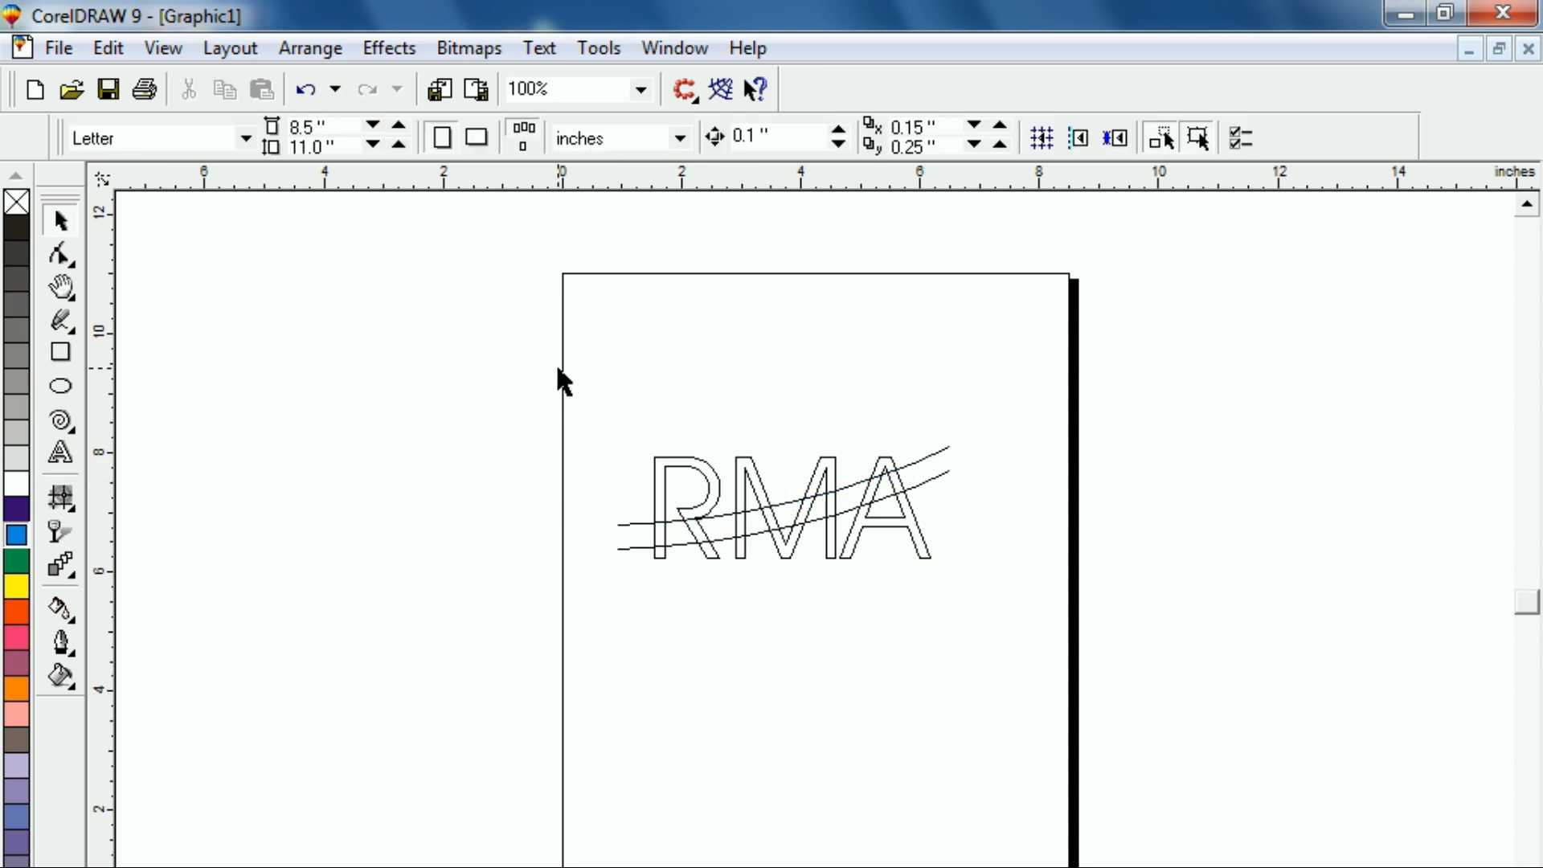
pyautogui.click(931, 455)
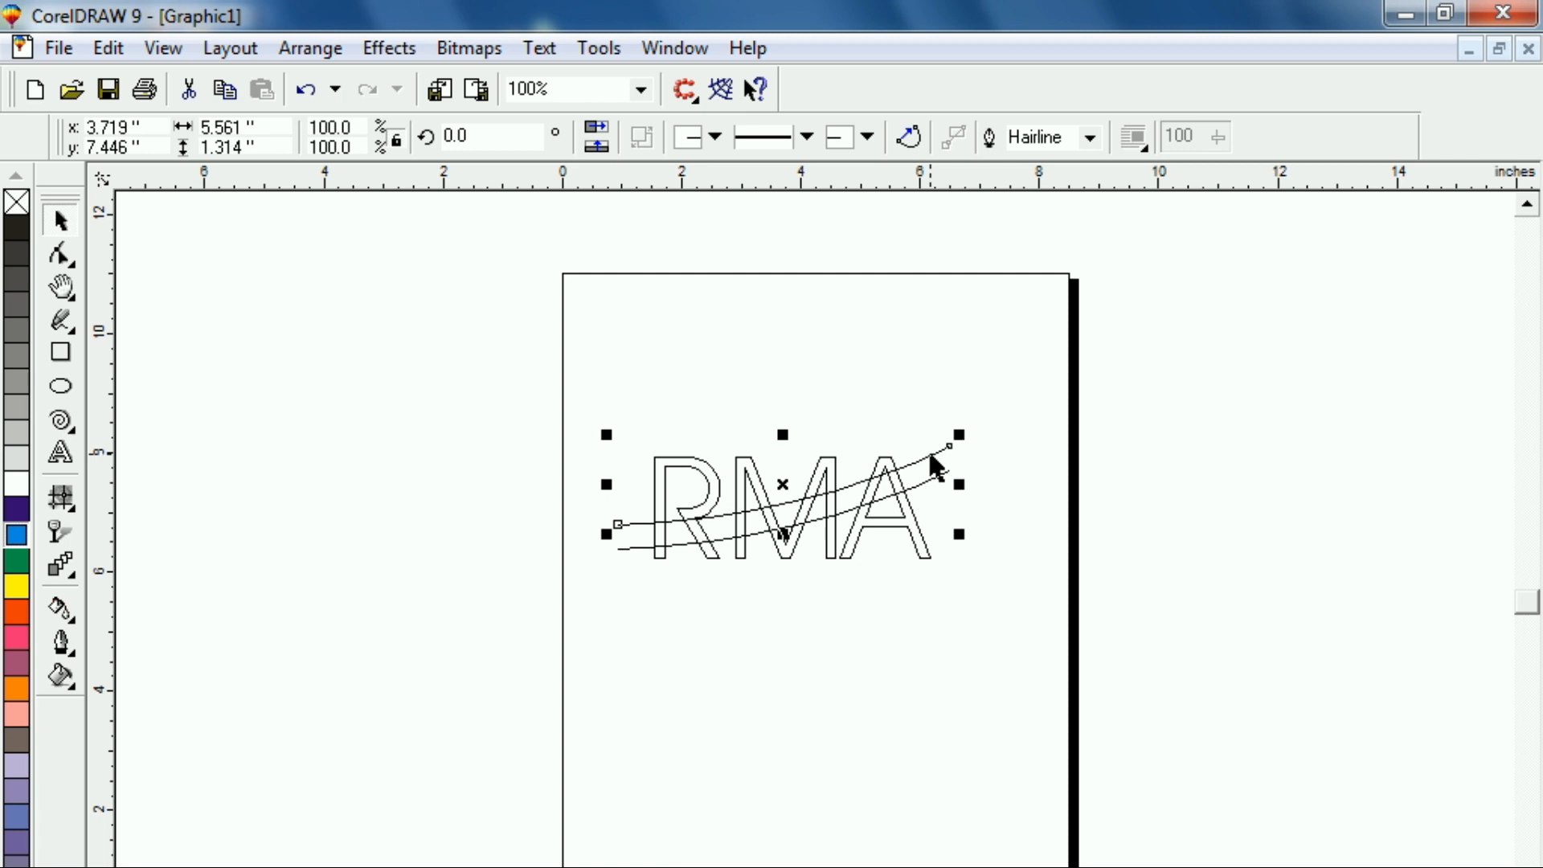
pyautogui.keyDown('shift'); pyautogui.click(938, 480); pyautogui.keyUp('shift')
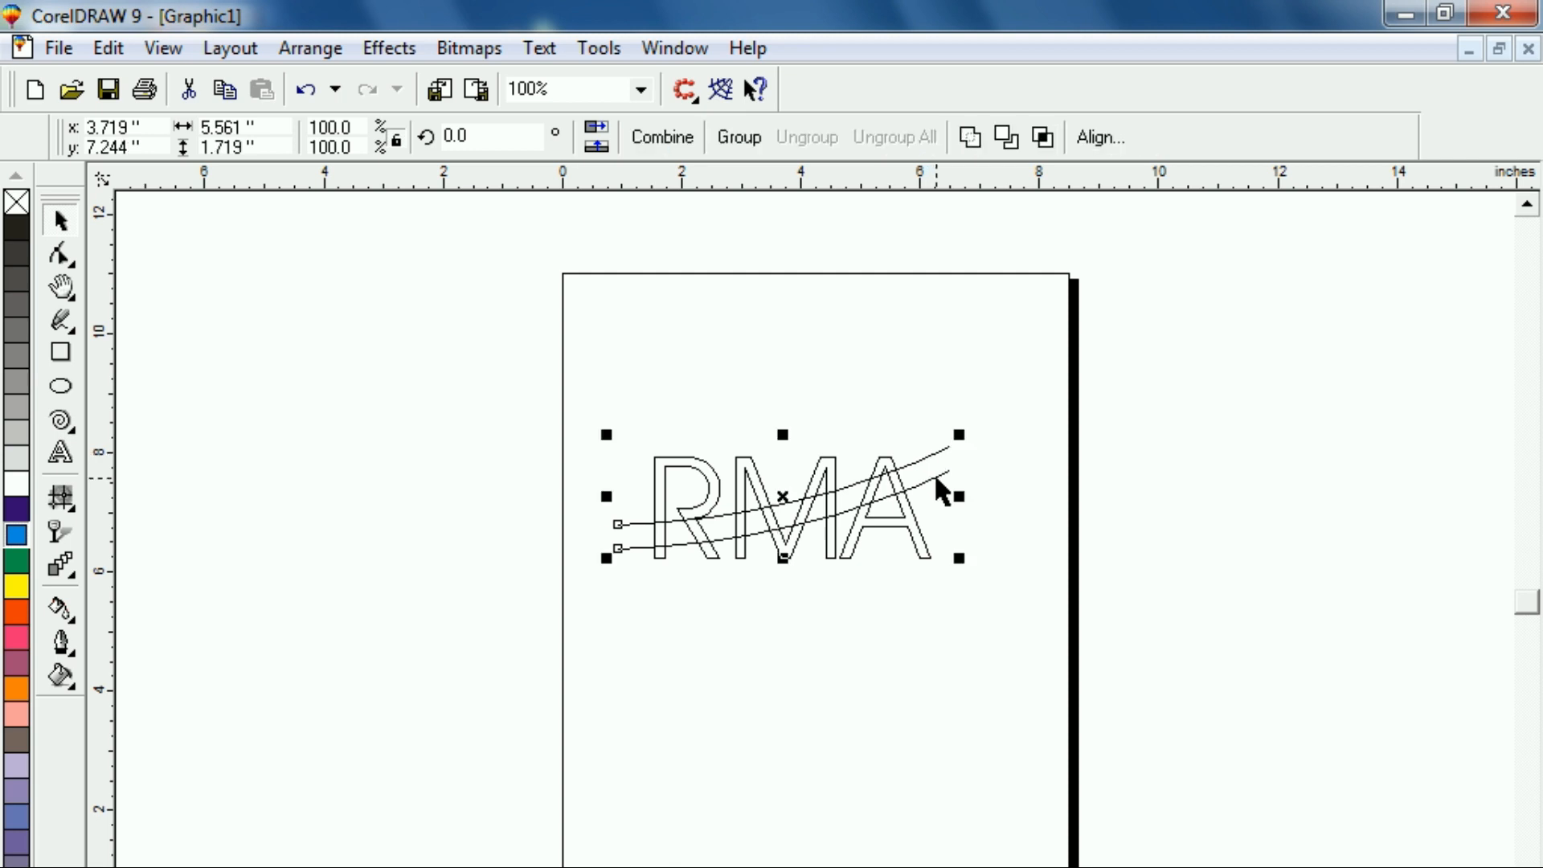
pyautogui.hotkey('ctrl', 'g')
pyautogui.click(813, 669)
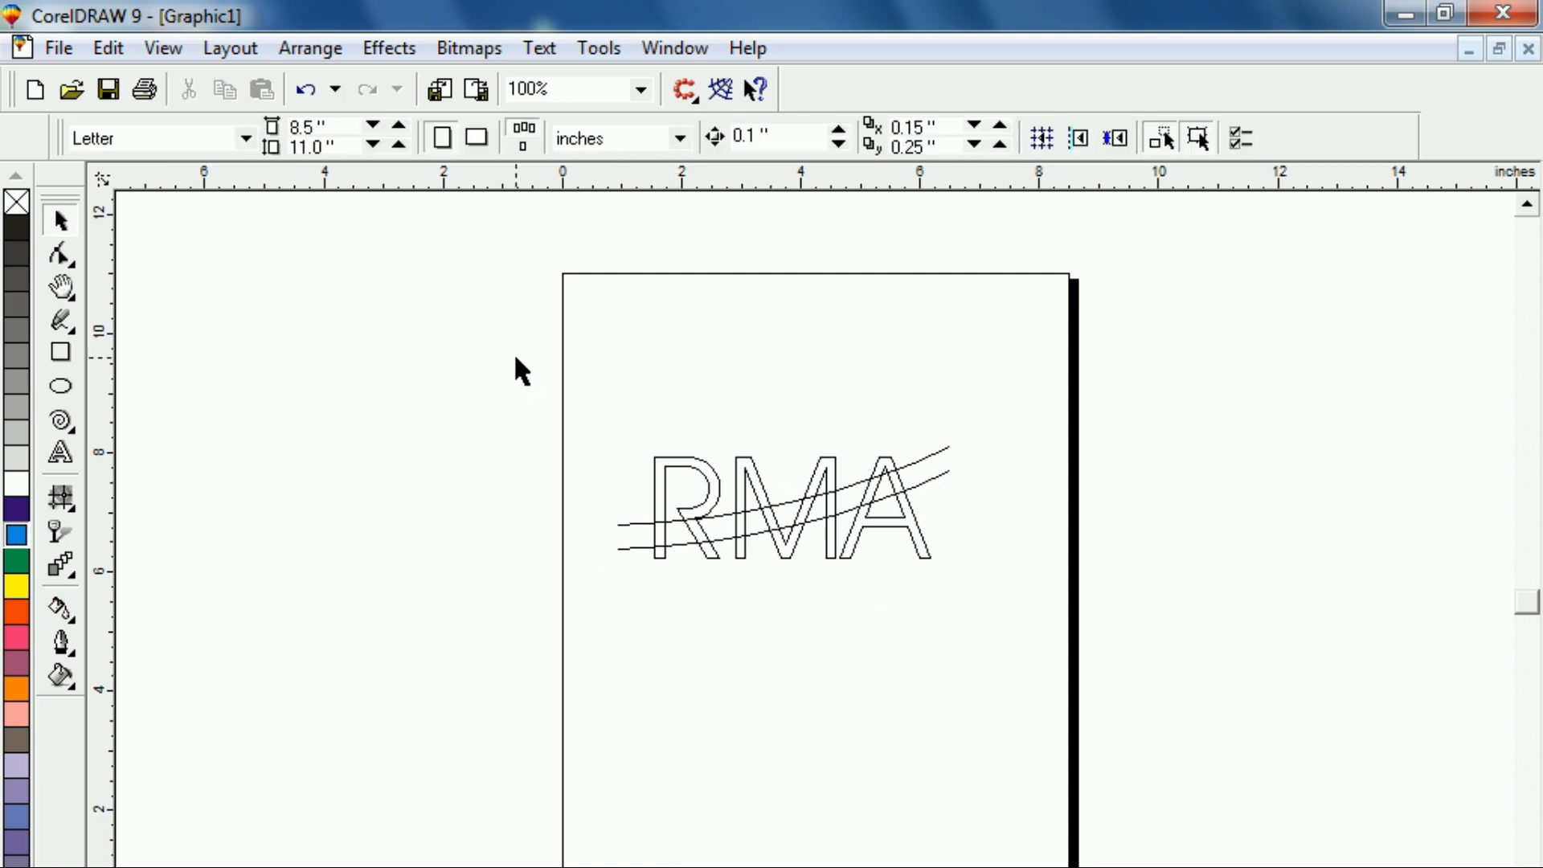
# - Trim the RMA text with the grouped curves and move the curves below the letters
pyautogui.hotkey('ctrl', 'a')
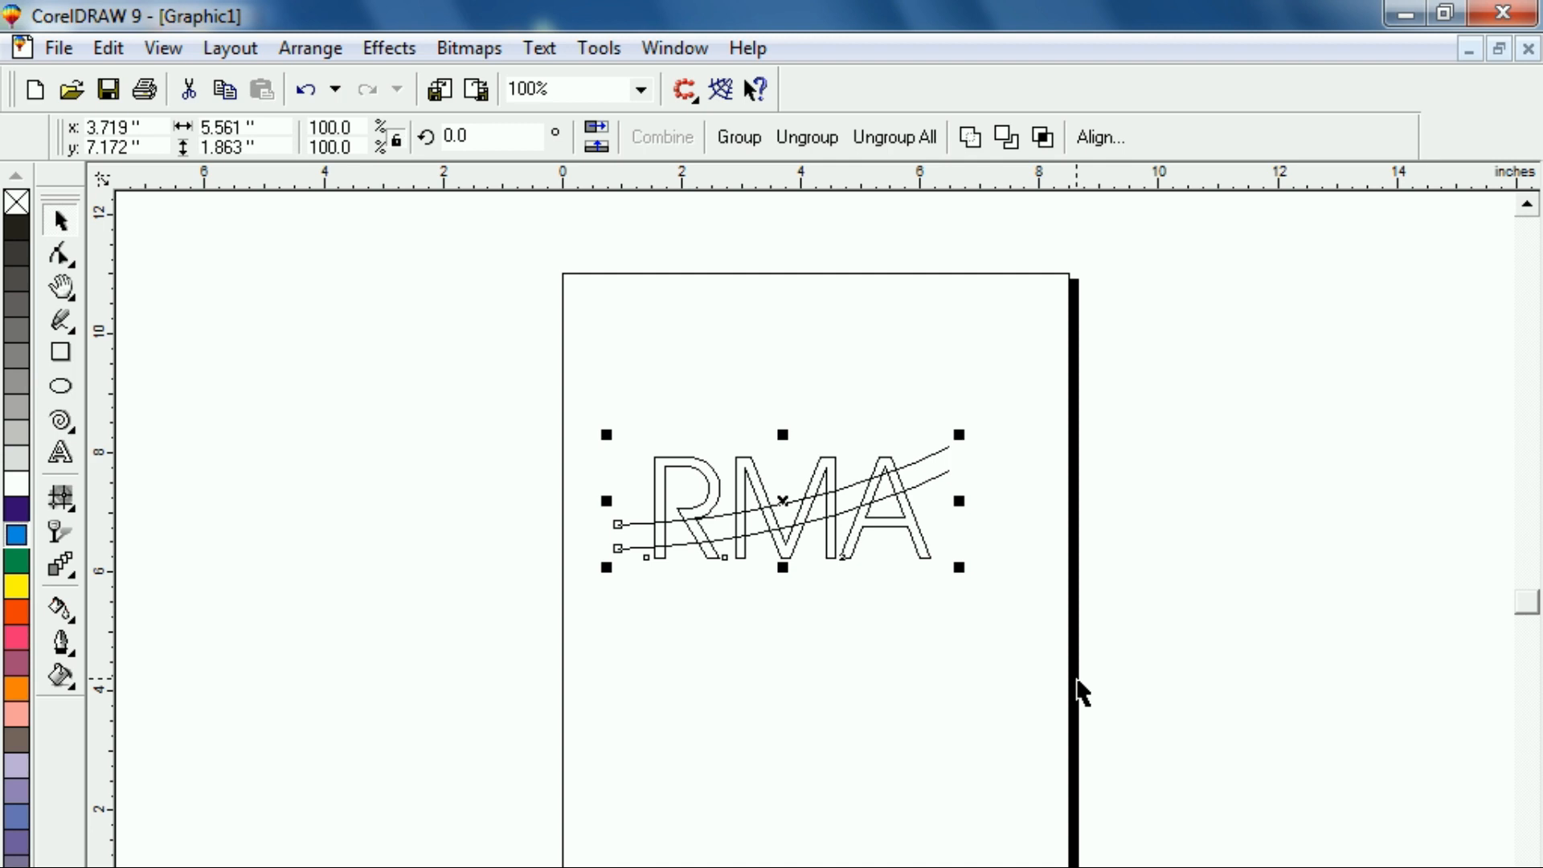
pyautogui.click(1009, 138)
pyautogui.click(737, 607)
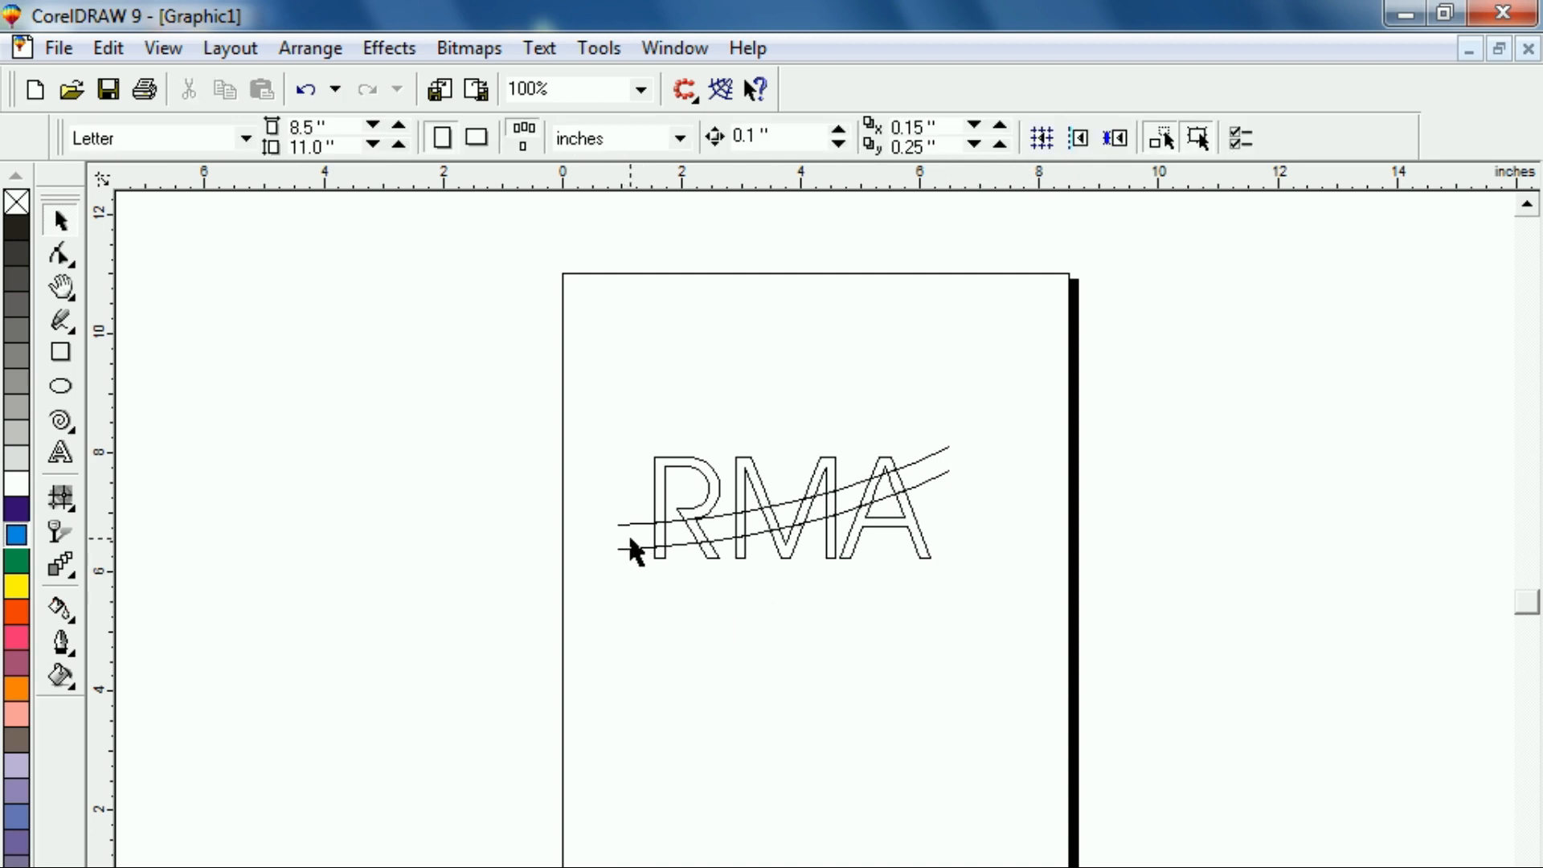
pyautogui.moveTo(642, 549); pyautogui.dragTo(679, 711)
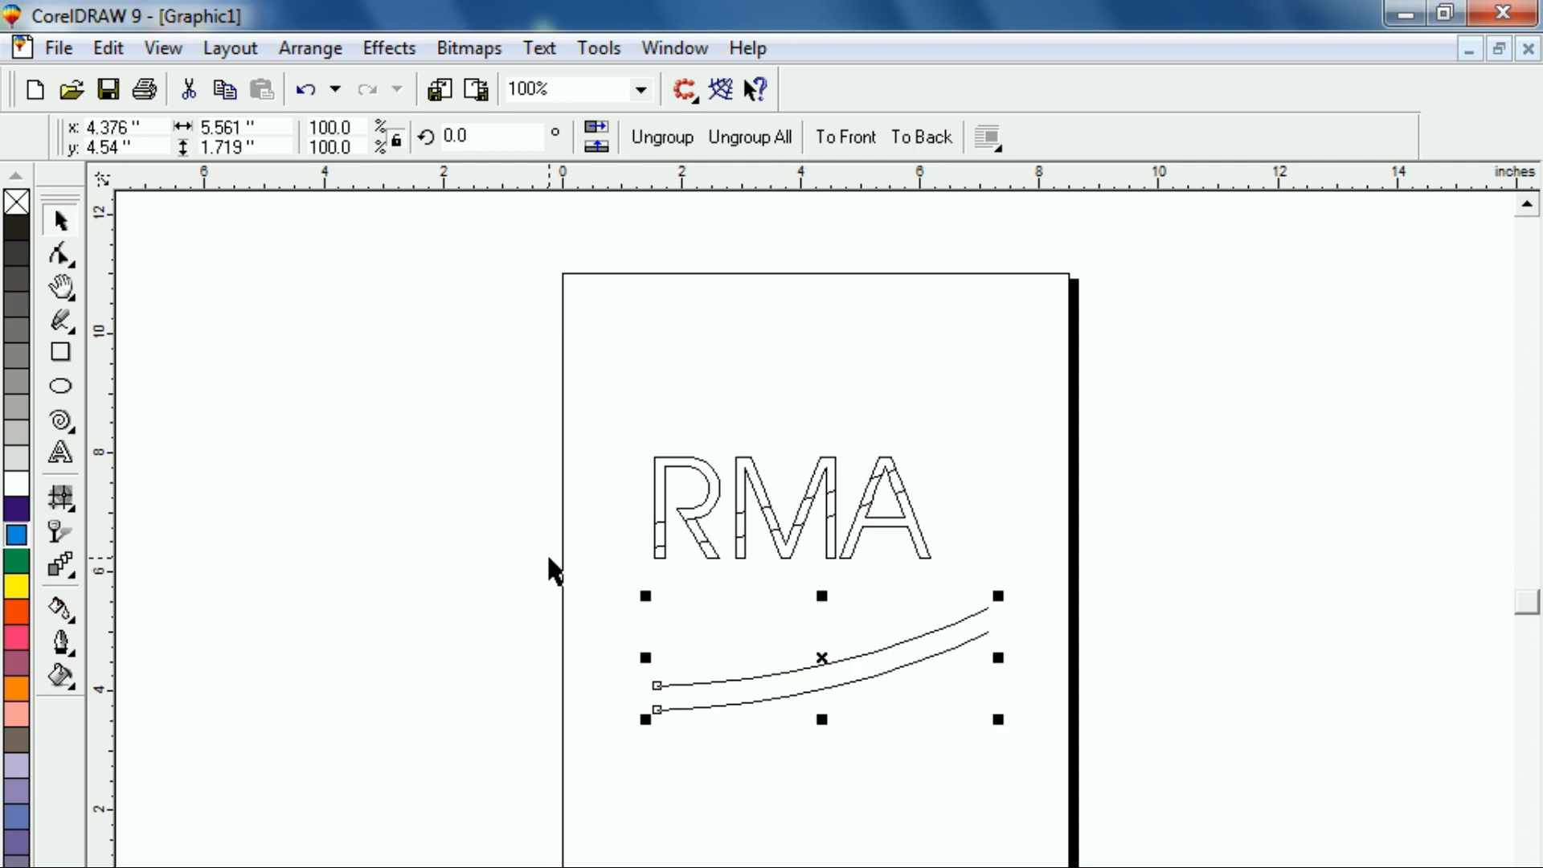
pyautogui.click(746, 702)
pyautogui.click(593, 363)
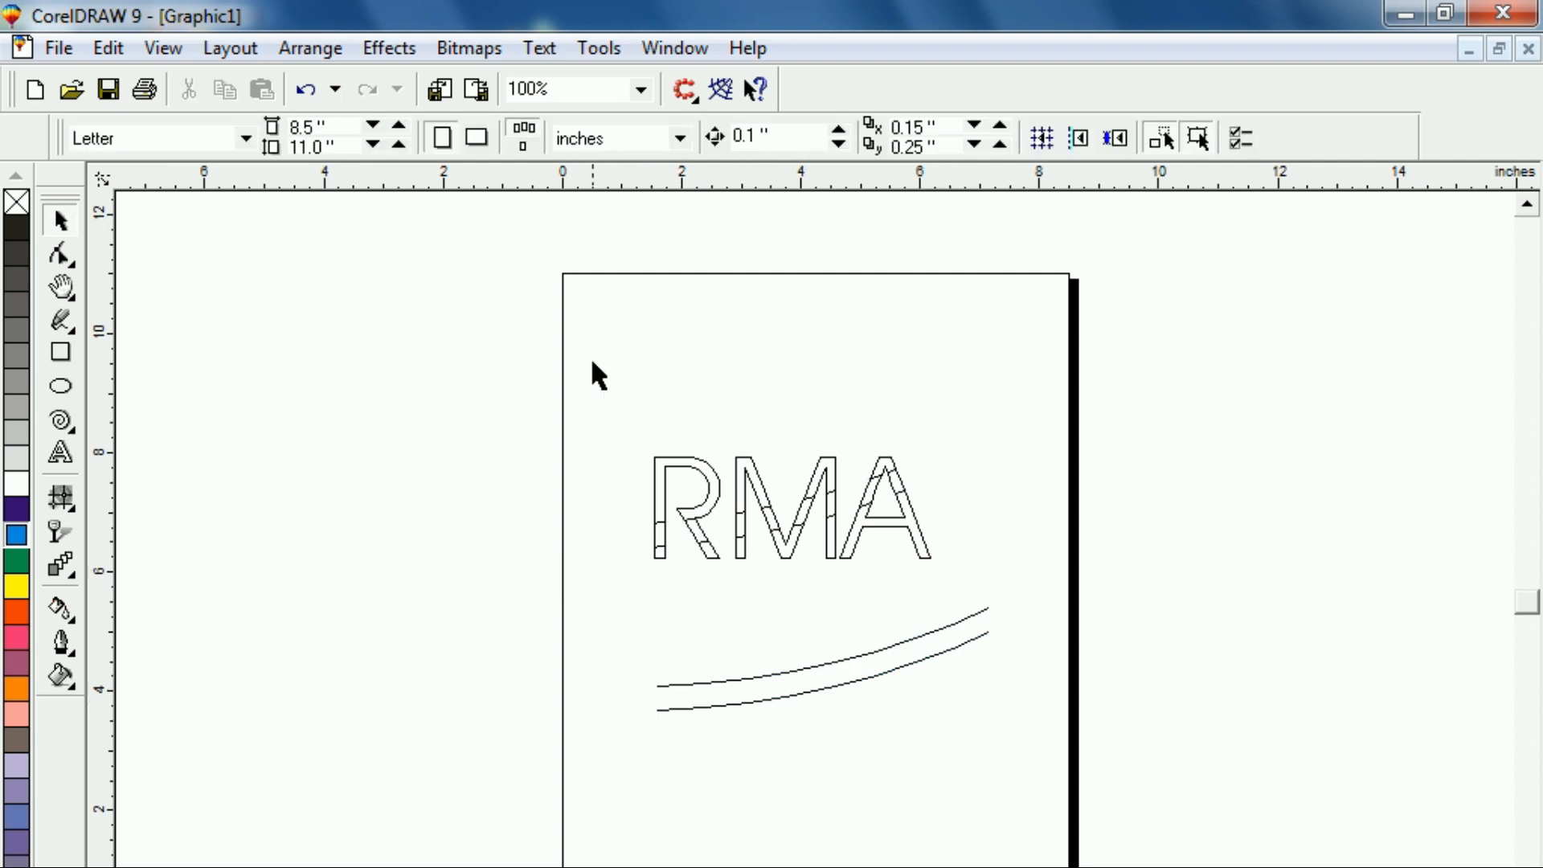
# - Break the trimmed RMA text apart into separate pieces and deselect them
pyautogui.moveTo(914, 567); pyautogui.dragTo(989, 572)
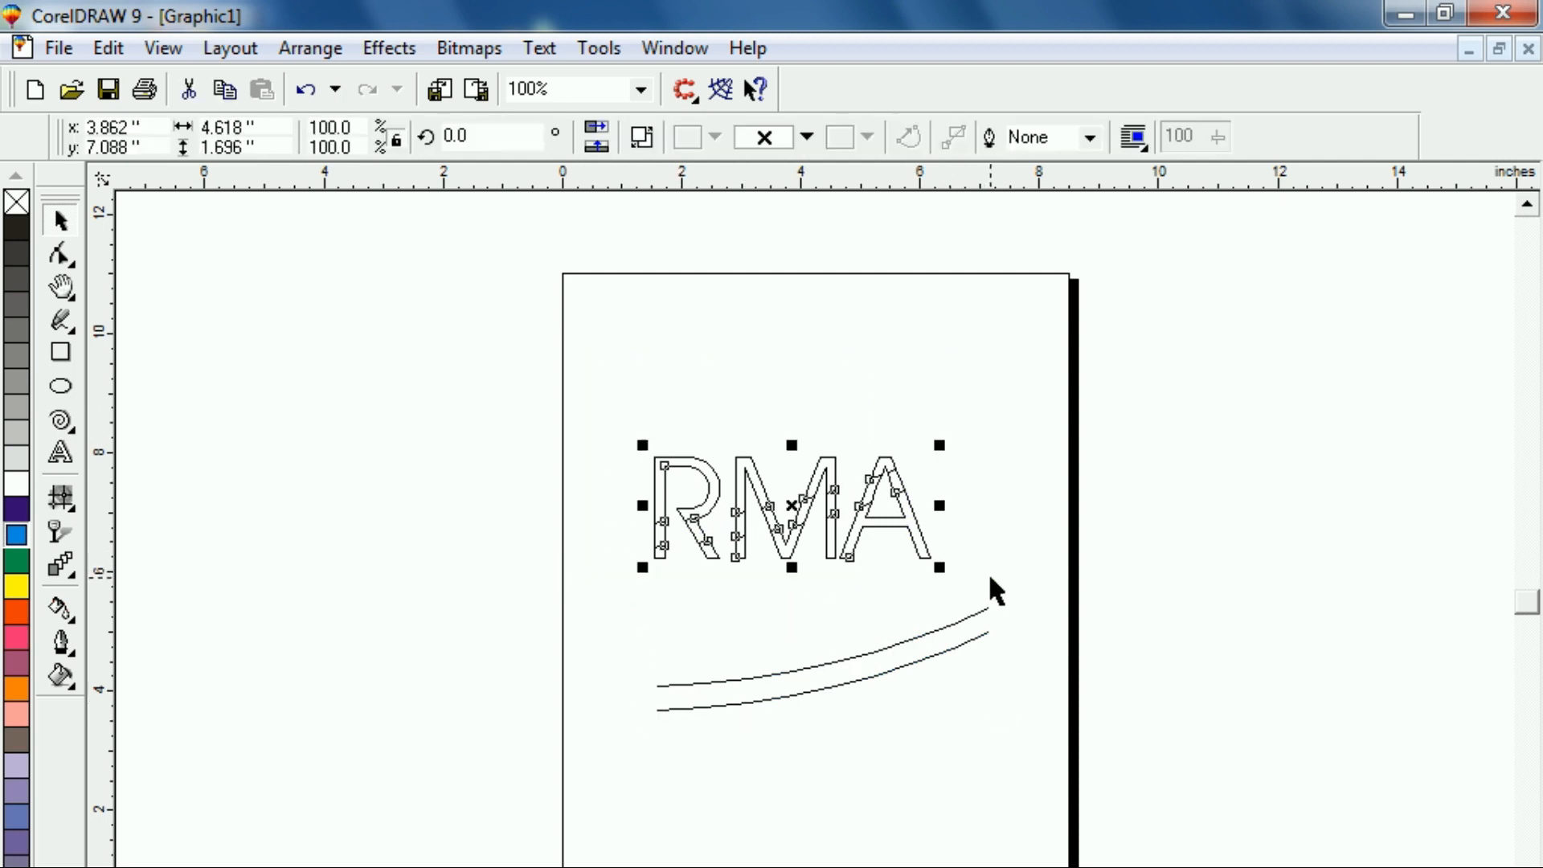
pyautogui.click(643, 137)
pyautogui.click(567, 360)
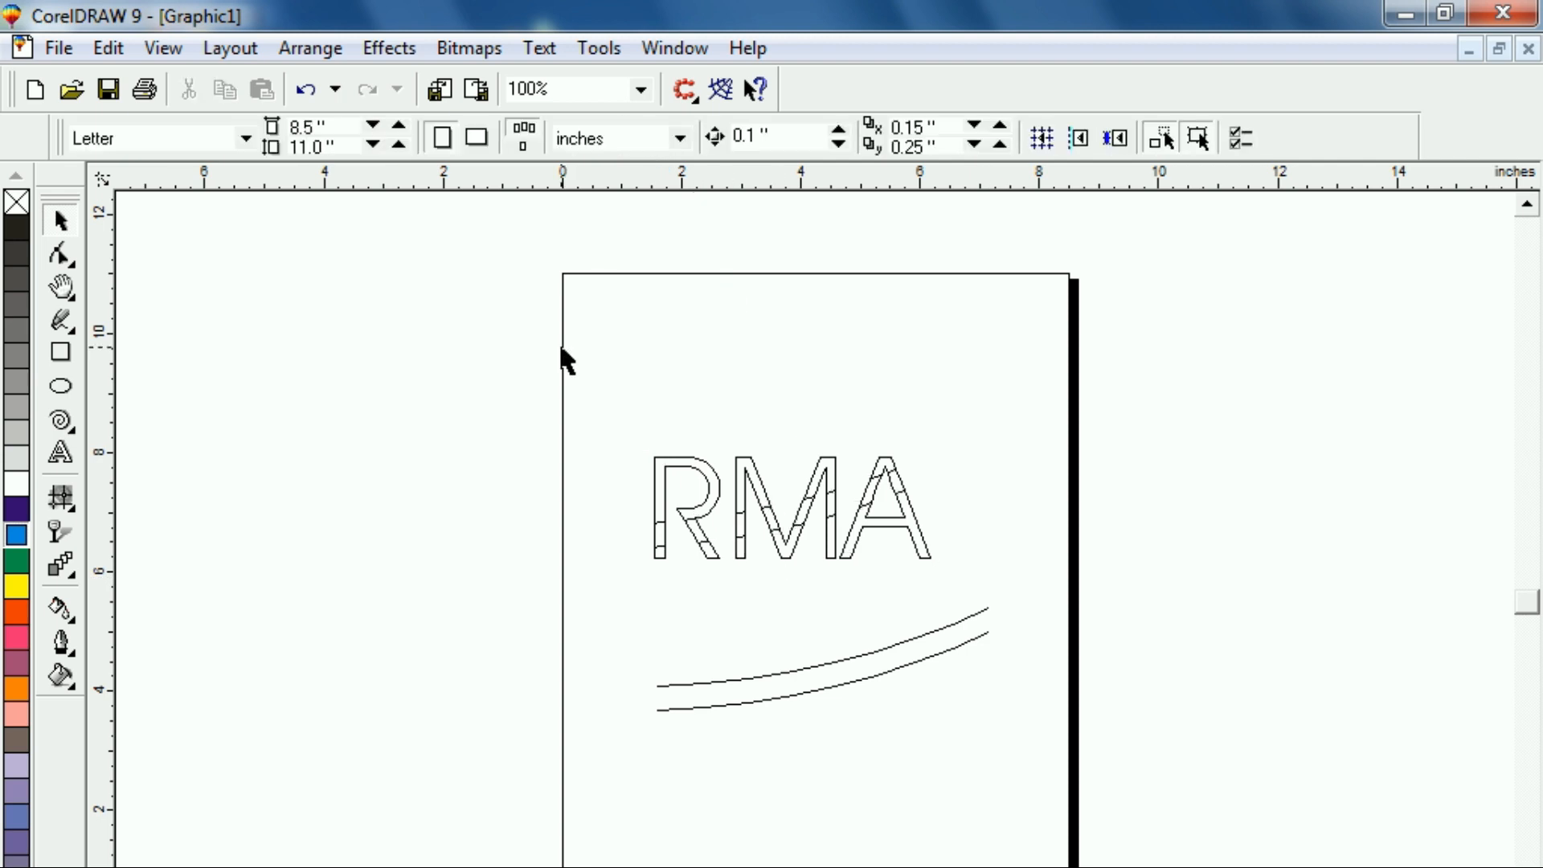
# - Fill the upper pieces of the letters R, M and A with blue
pyautogui.click(658, 502)
pyautogui.click(680, 408)
pyautogui.moveTo(974, 591); pyautogui.dragTo(974, 591)
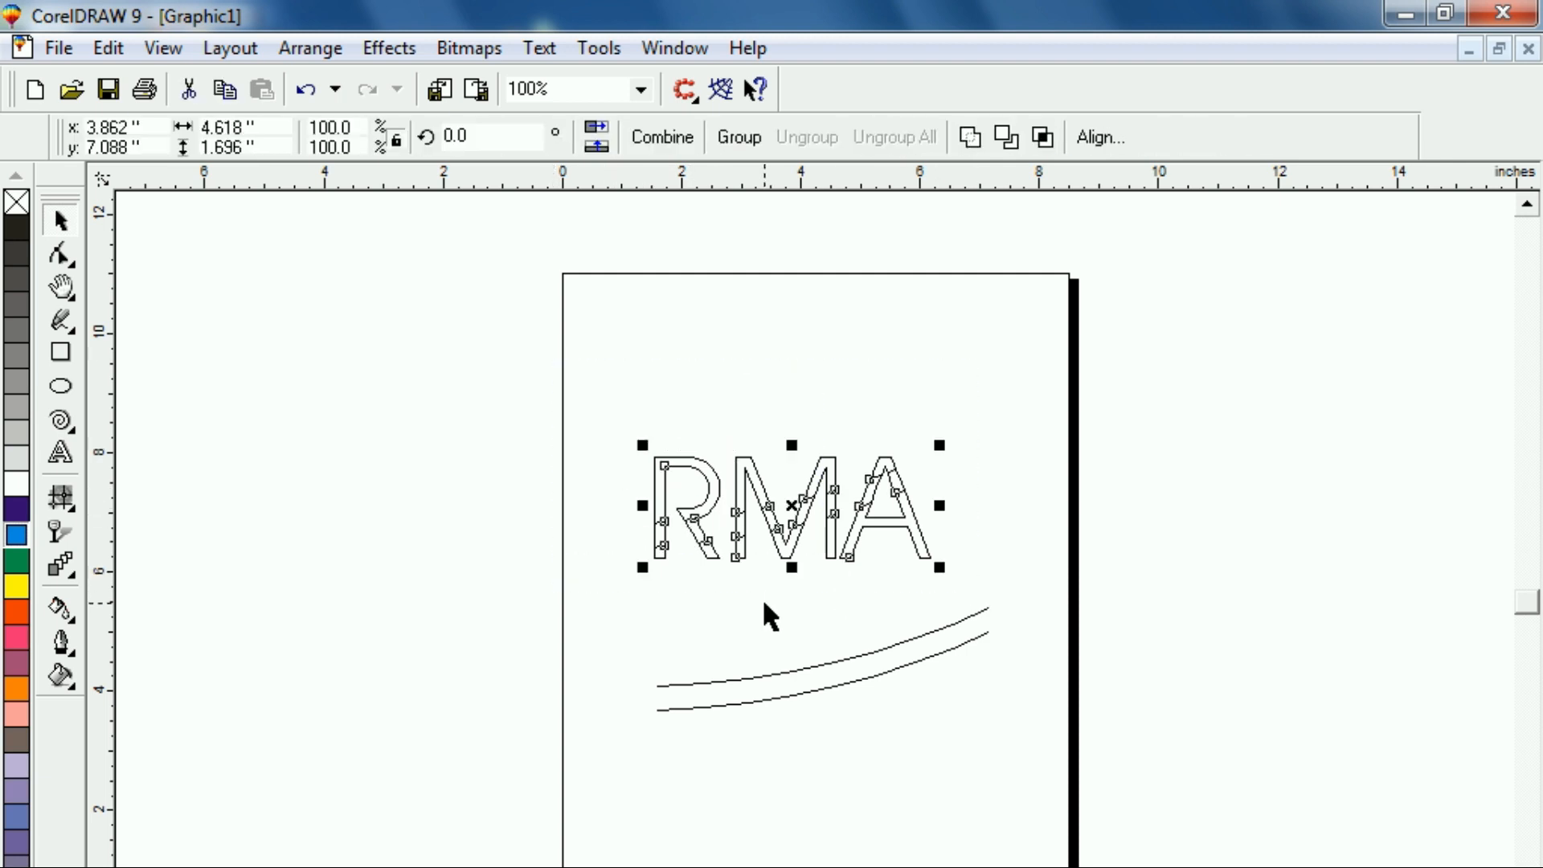
pyautogui.hotkey('shift', 'F2')
pyautogui.click(445, 253)
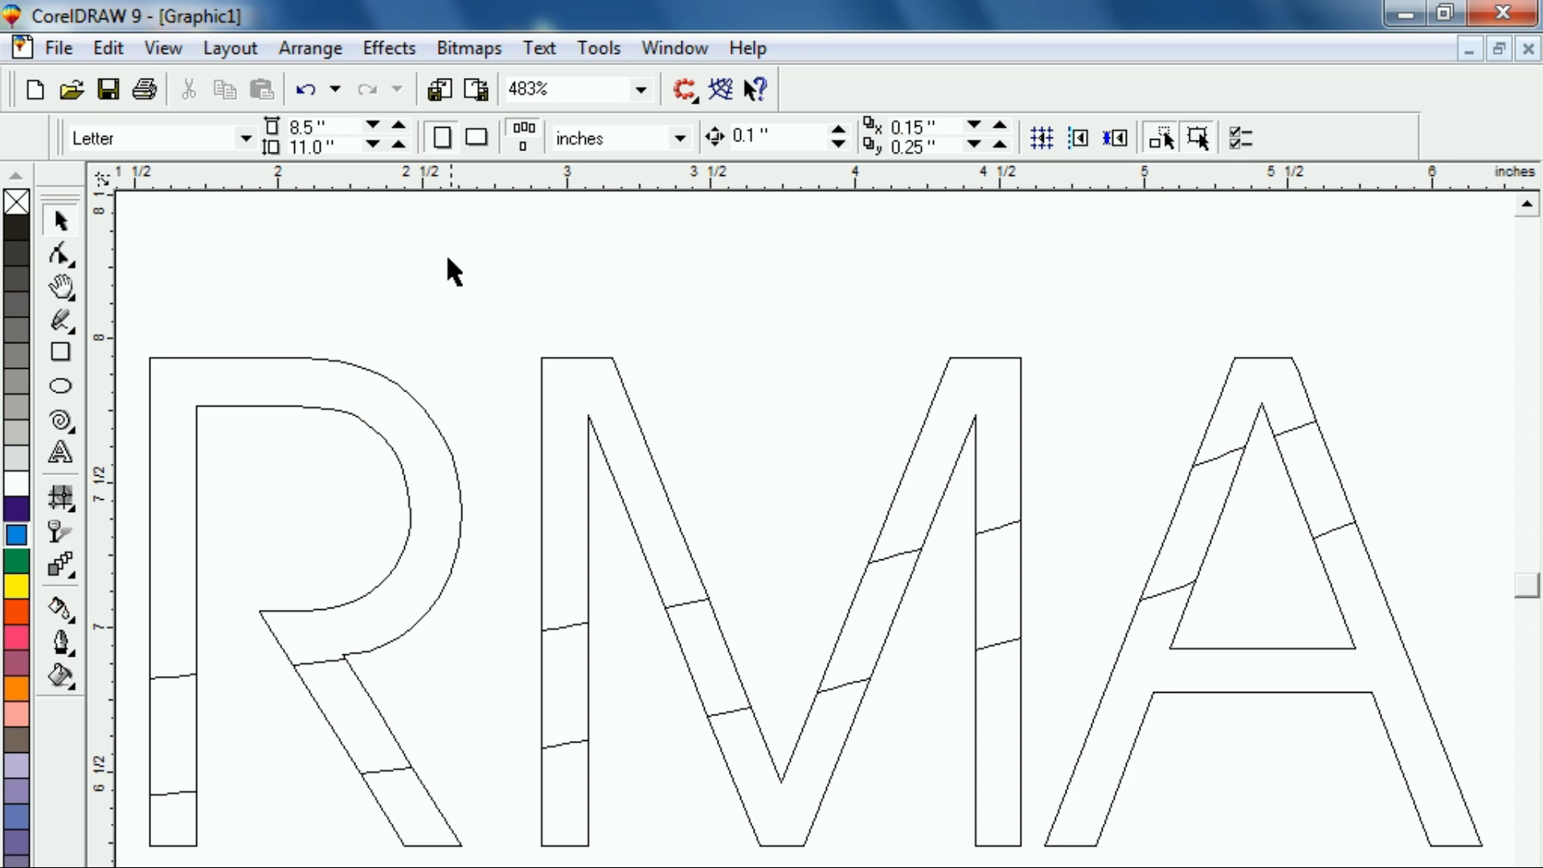
pyautogui.click(366, 411)
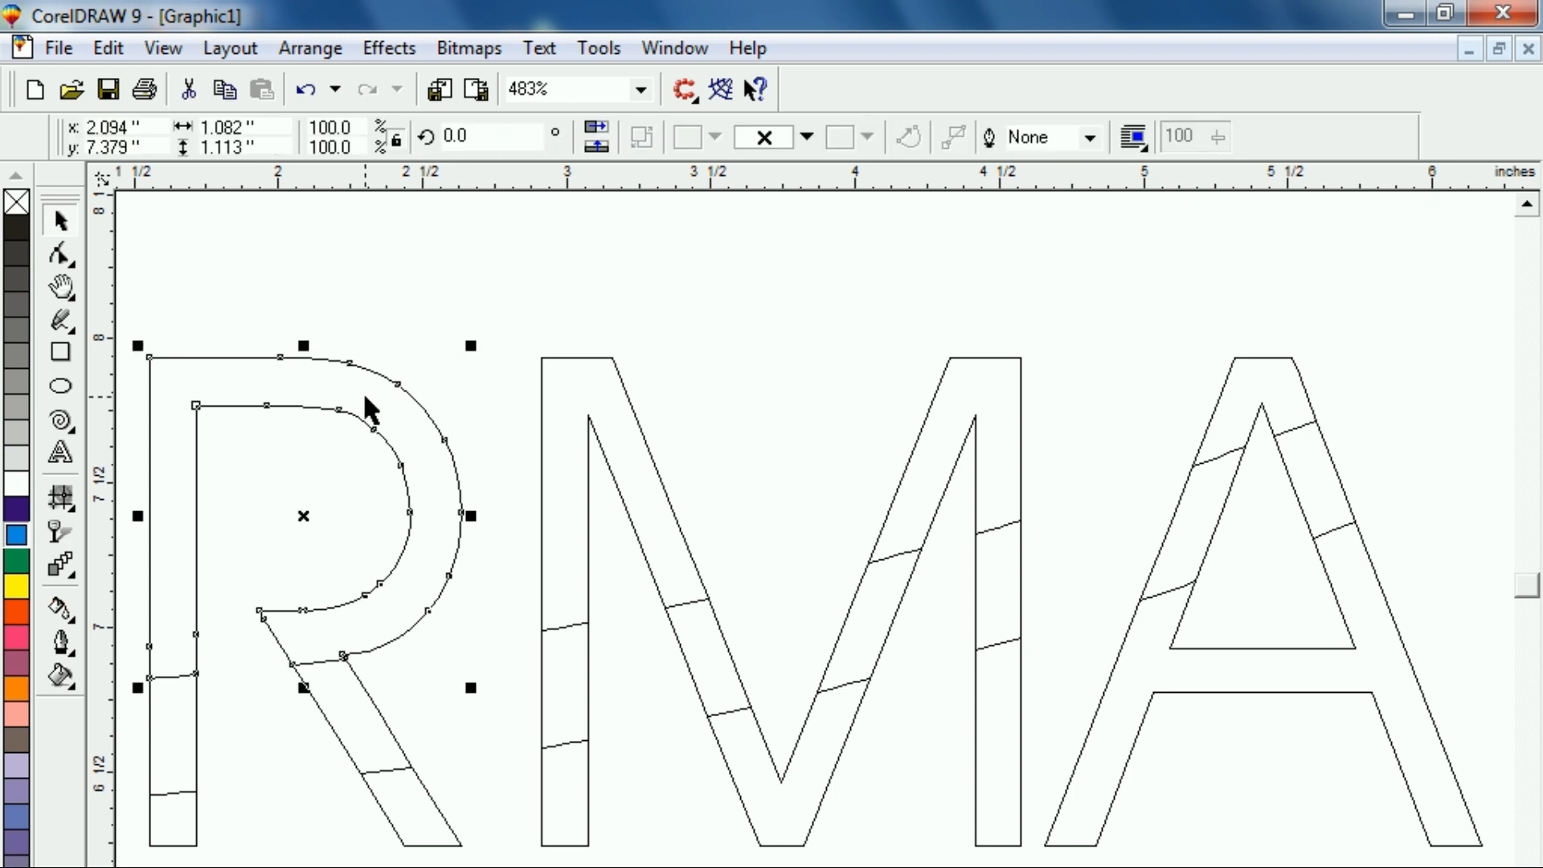
pyautogui.keyDown('shift'); pyautogui.click(573, 391); pyautogui.keyUp('shift')
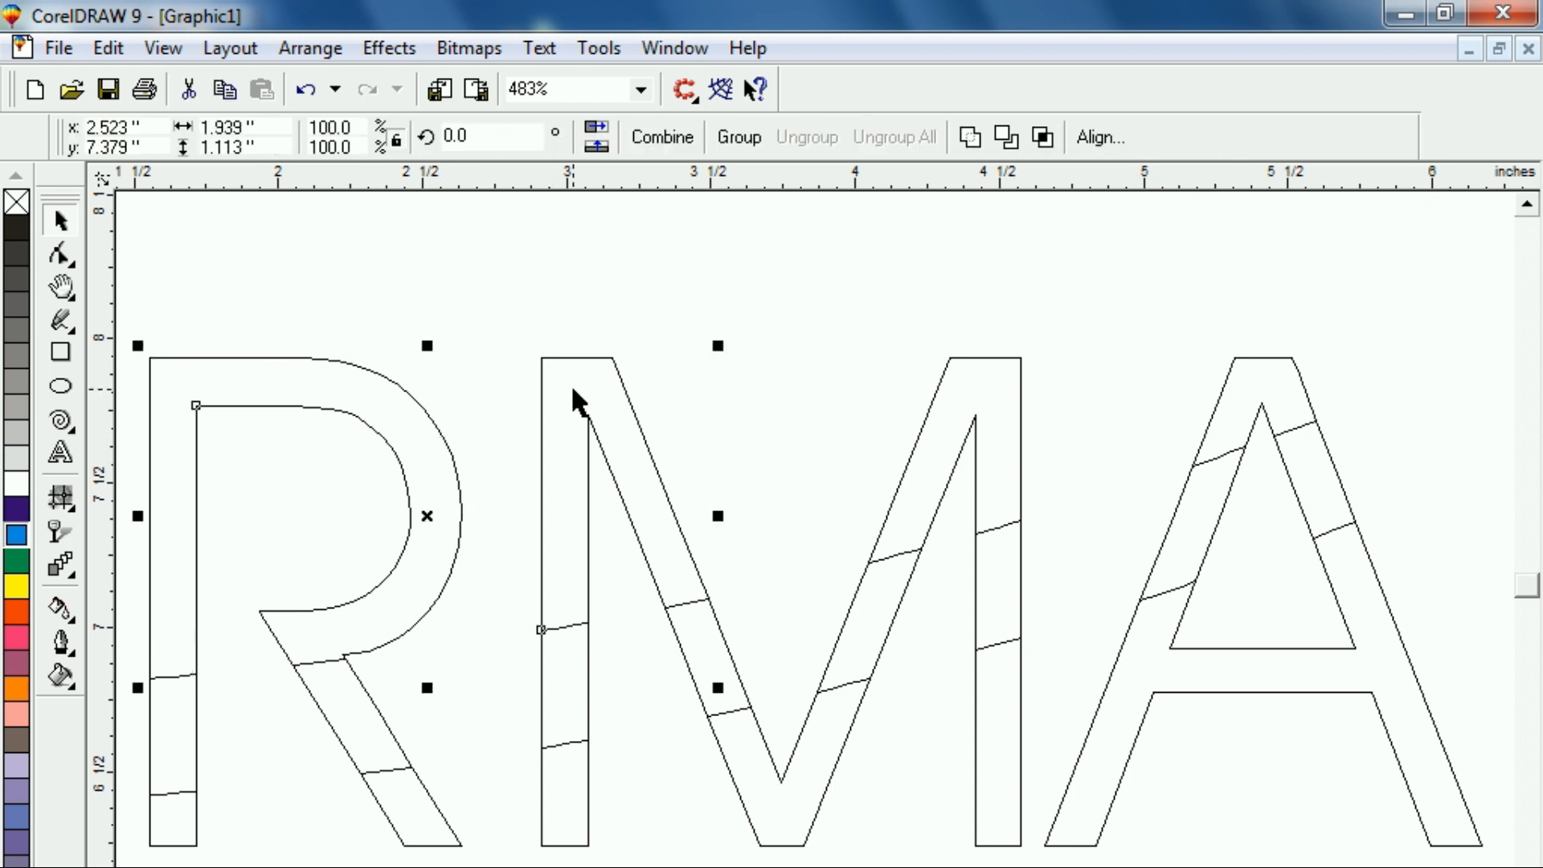
pyautogui.keyDown('shift'); pyautogui.click(944, 416); pyautogui.keyUp('shift')
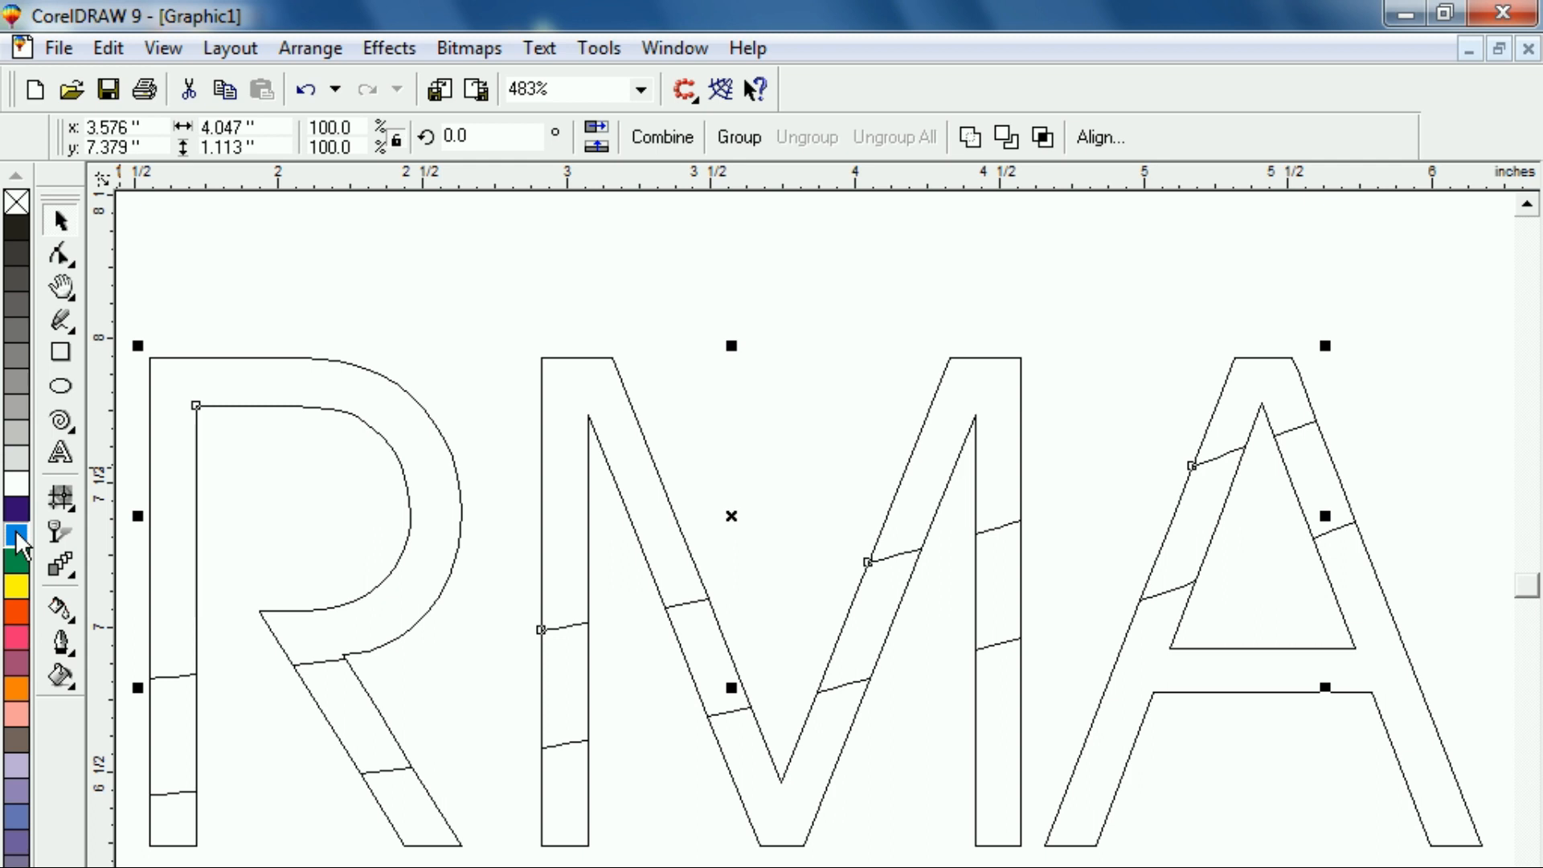
# - Fill the middle band pieces of all three RMA letters with green
pyautogui.click(171, 735)
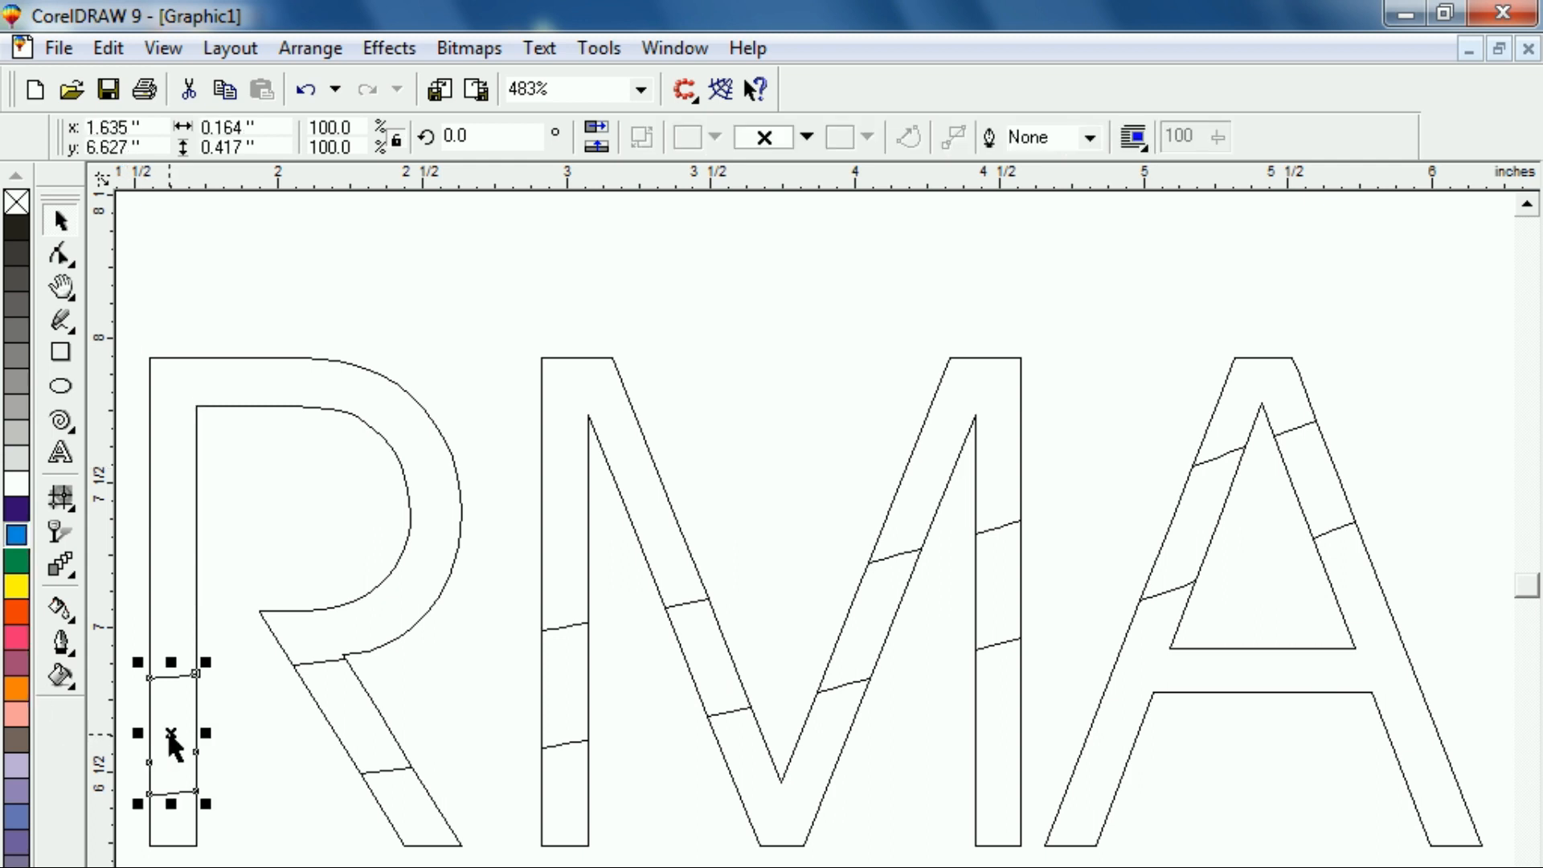
pyautogui.keyDown('shift'); pyautogui.click(400, 743); pyautogui.keyUp('shift')
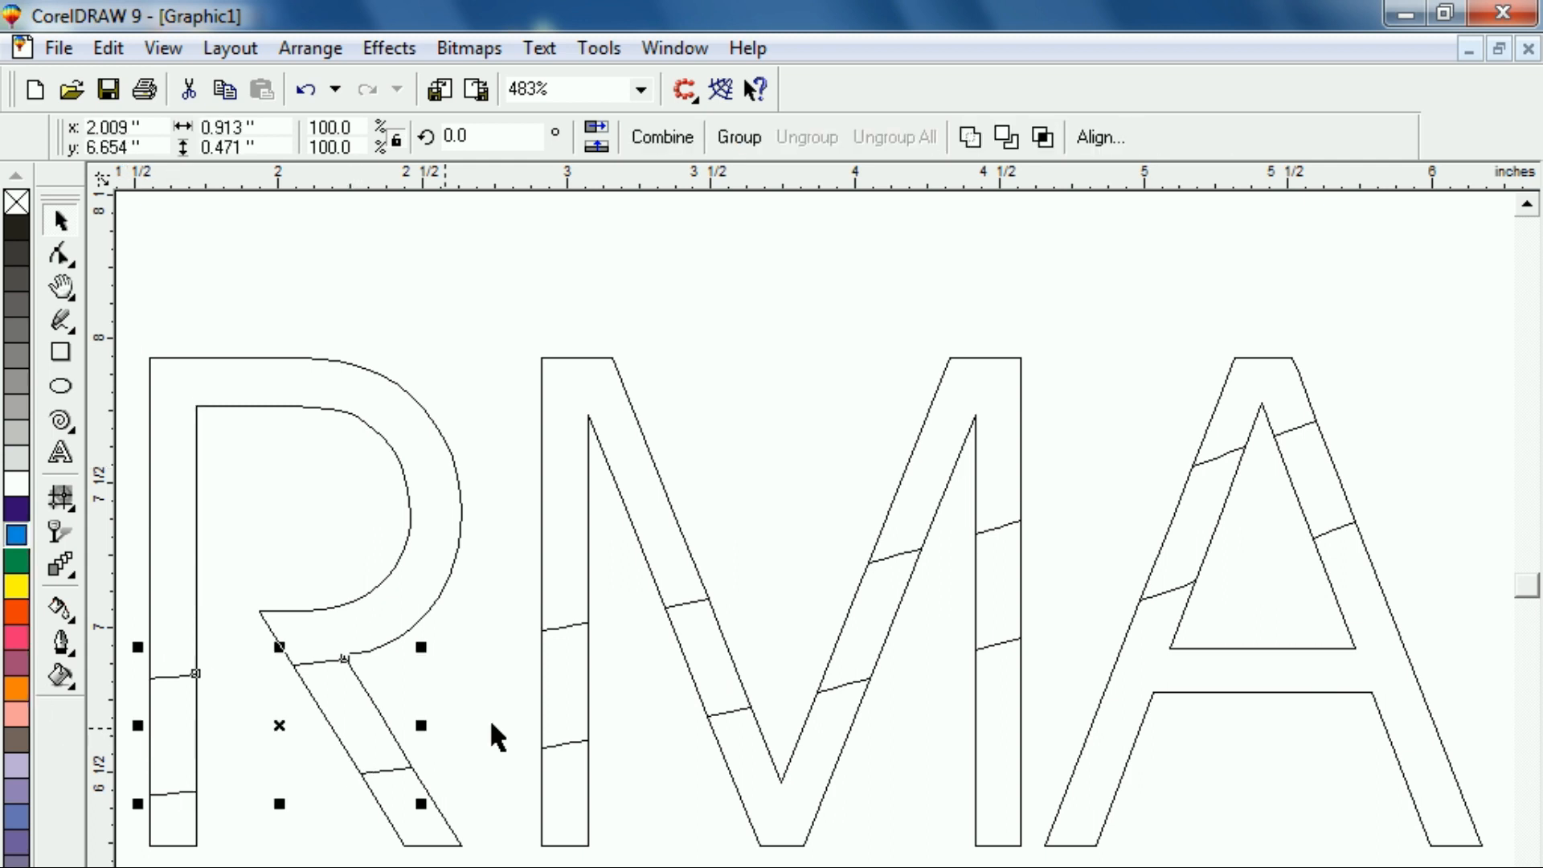
pyautogui.keyDown('shift'); pyautogui.click(553, 696); pyautogui.keyUp('shift')
pyautogui.keyDown('shift'); pyautogui.click(688, 668); pyautogui.keyUp('shift')
pyautogui.keyDown('shift'); pyautogui.click(856, 630); pyautogui.keyUp('shift')
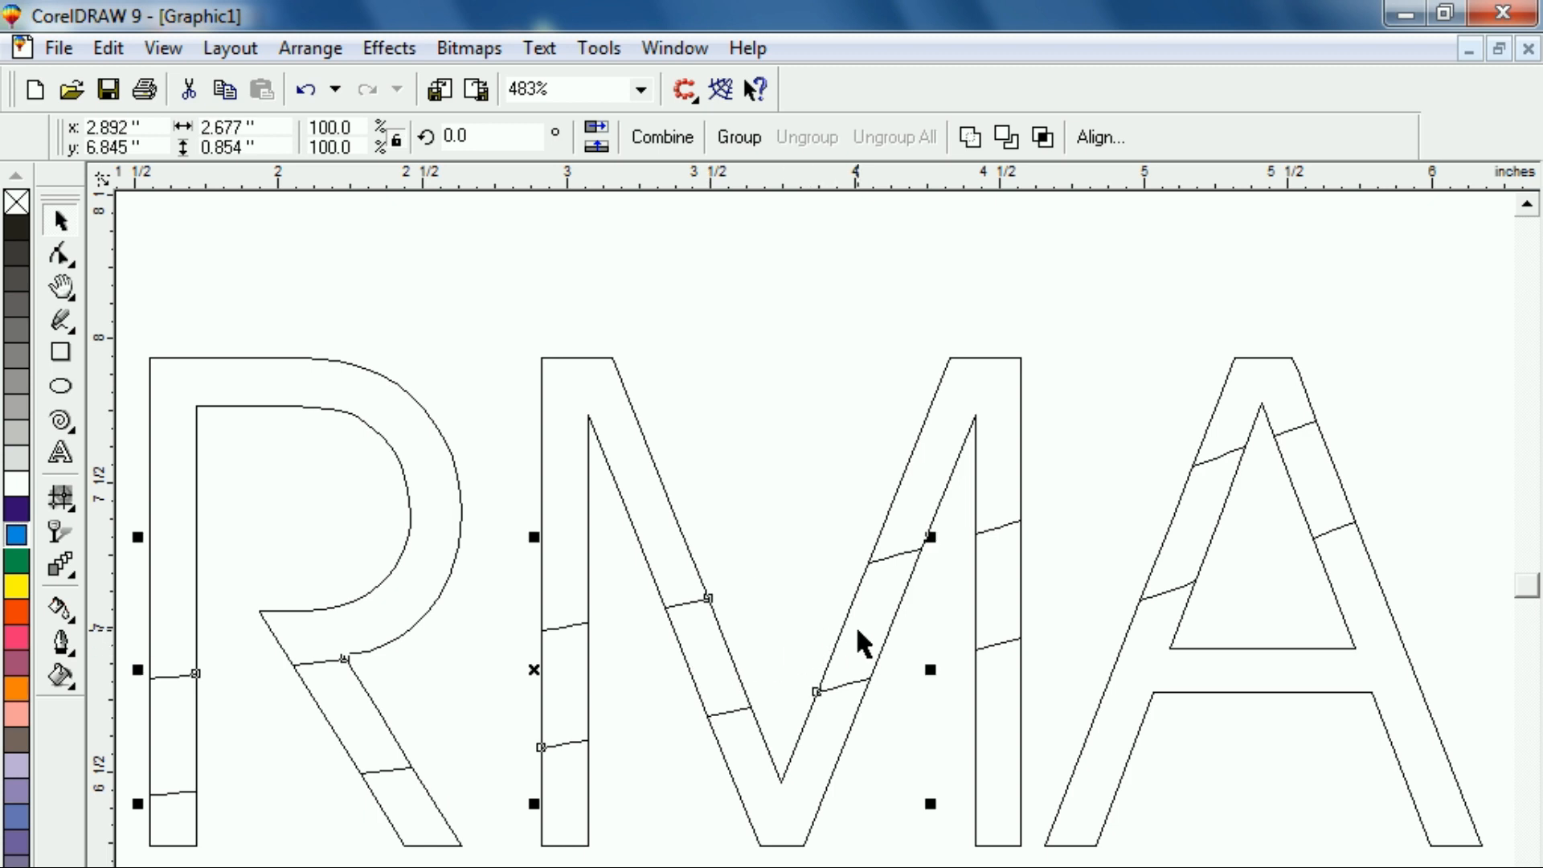
pyautogui.keyDown('shift'); pyautogui.click(1001, 573); pyautogui.keyUp('shift')
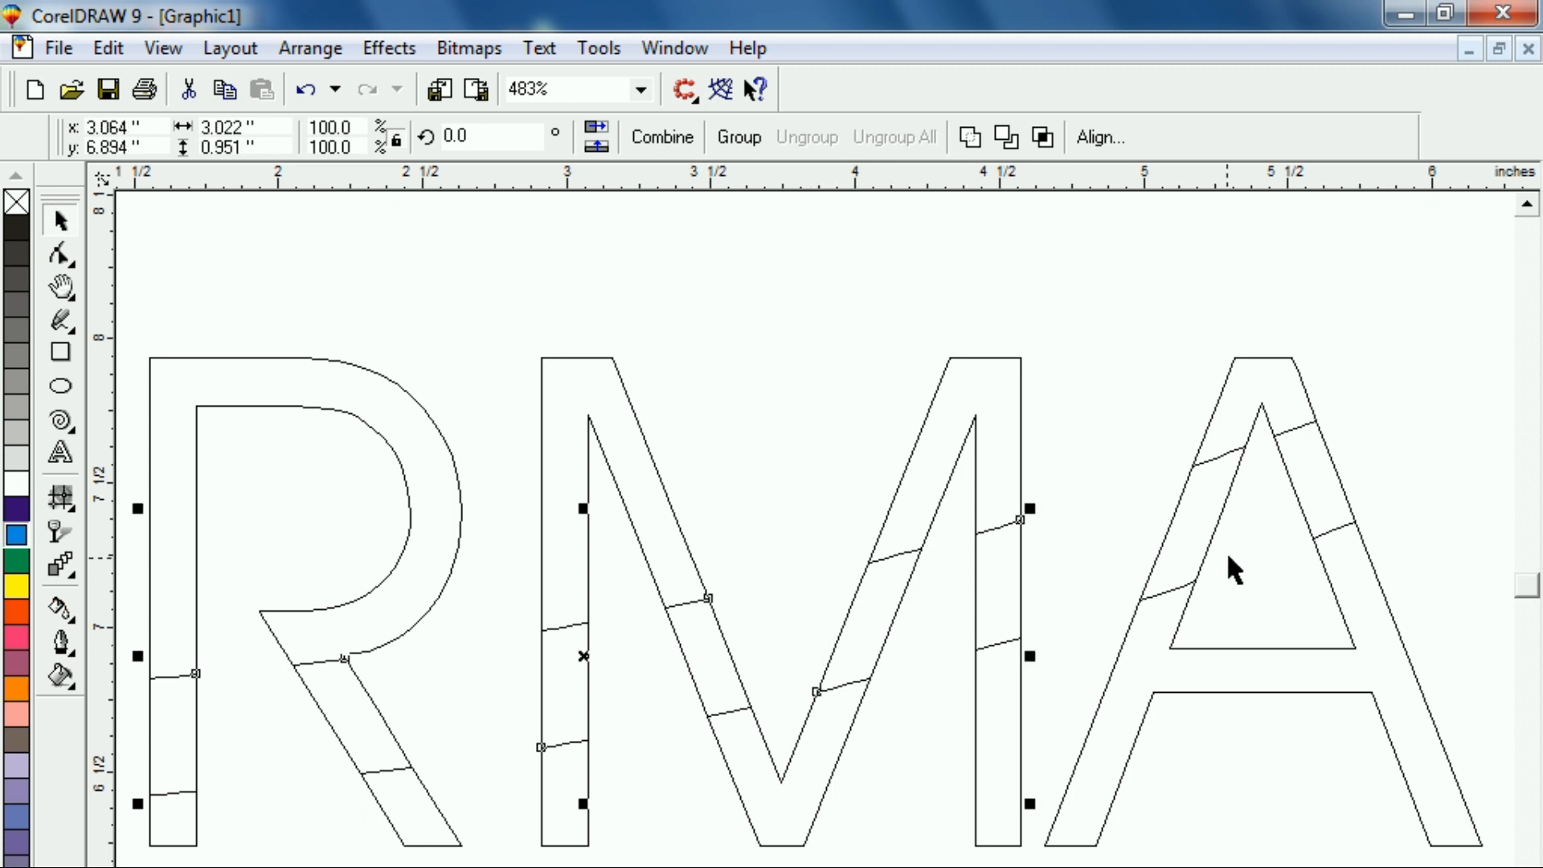
pyautogui.keyDown('shift'); pyautogui.click(1192, 528); pyautogui.keyUp('shift')
pyautogui.keyDown('shift'); pyautogui.click(1308, 487); pyautogui.keyUp('shift')
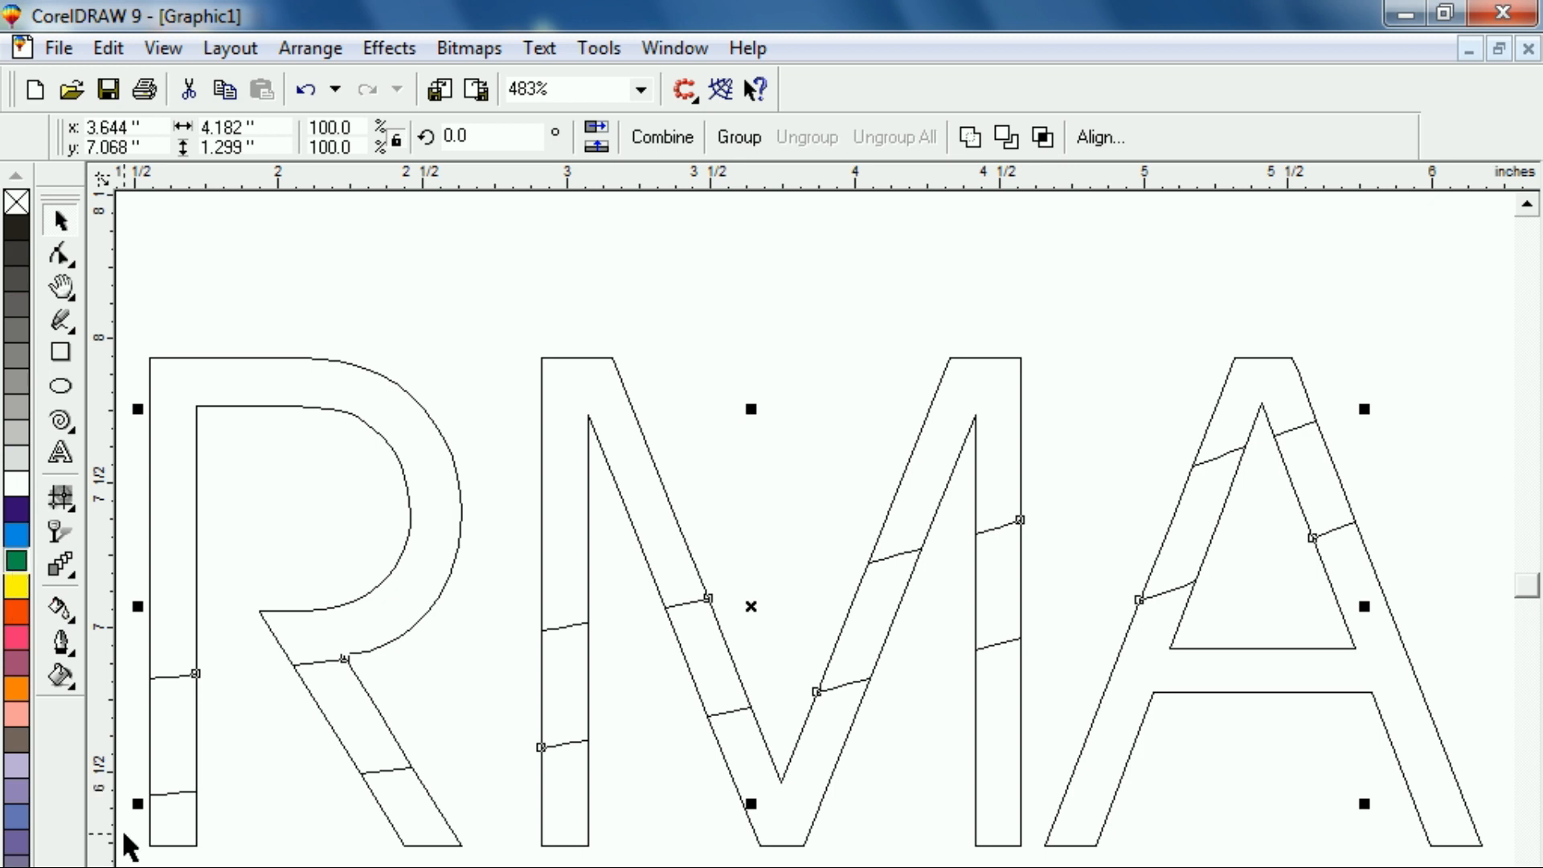
# - Fill the bottom pieces of all three RMA letters with orange
pyautogui.click(179, 828)
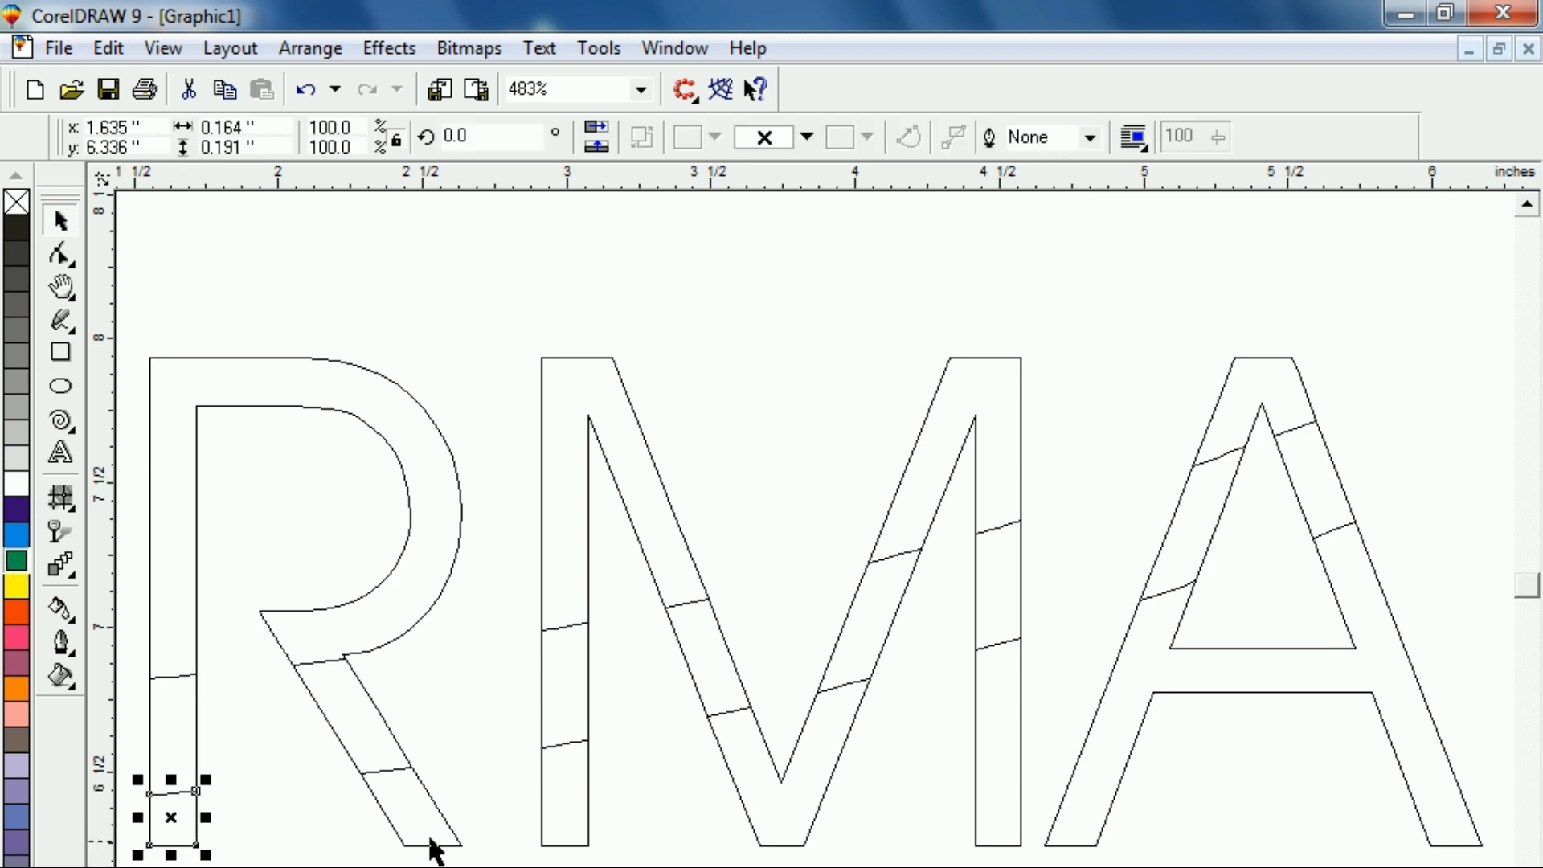
pyautogui.keyDown('shift'); pyautogui.click(407, 833); pyautogui.keyUp('shift')
pyautogui.keyDown('shift'); pyautogui.click(565, 828); pyautogui.keyUp('shift')
pyautogui.keyDown('shift'); pyautogui.click(788, 836); pyautogui.keyUp('shift')
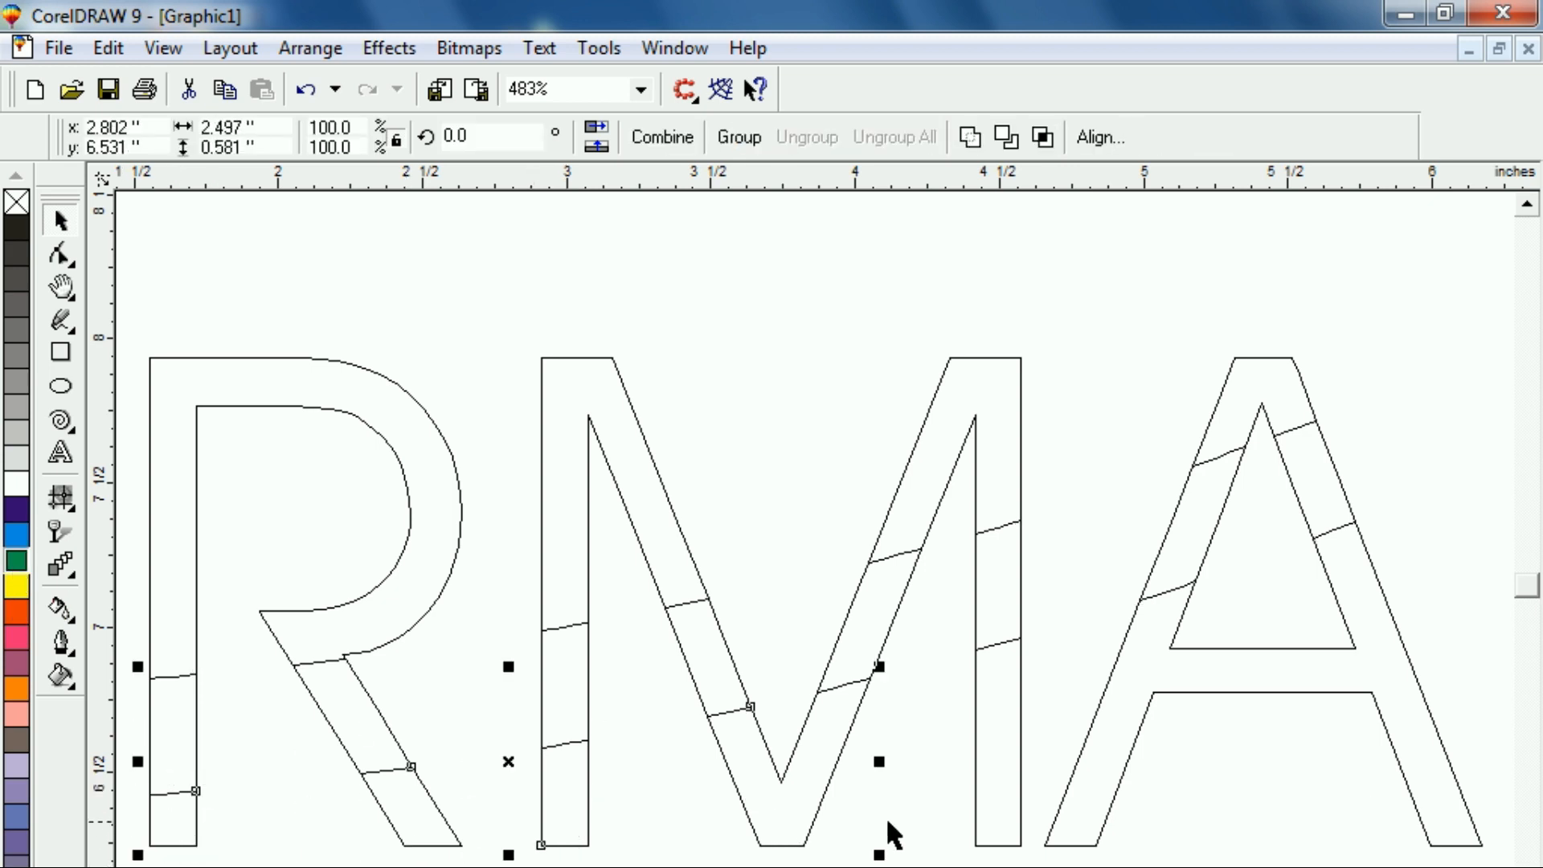
pyautogui.keyDown('shift'); pyautogui.click(1008, 824); pyautogui.keyUp('shift')
pyautogui.keyDown('shift'); pyautogui.click(1069, 839); pyautogui.keyUp('shift')
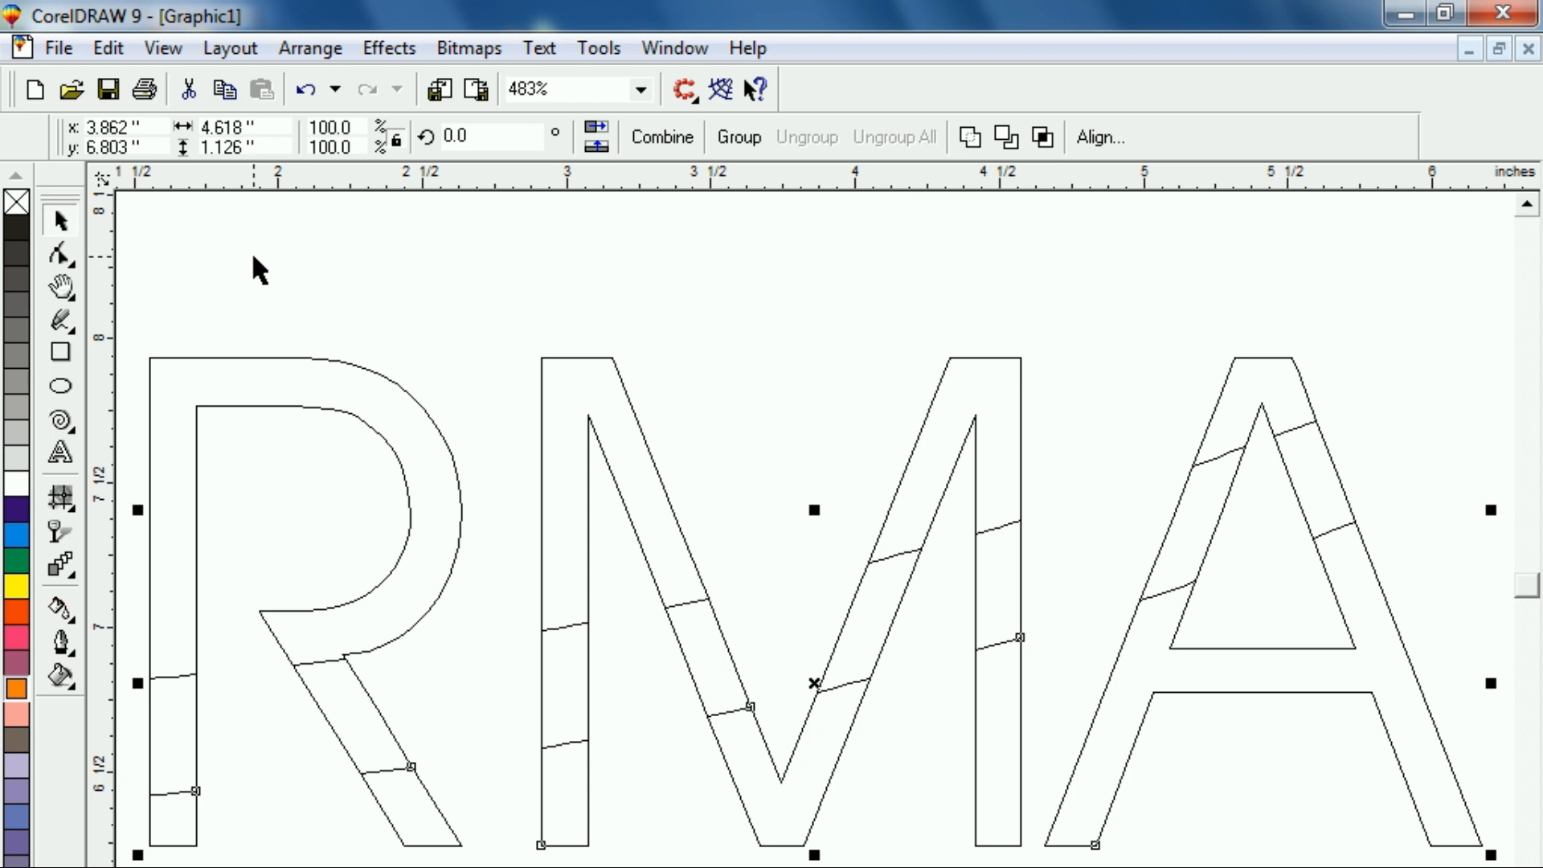
# - Switch the drawing display from Wireframe to Normal view and deselect the RMA pieces
pyautogui.click(161, 49)
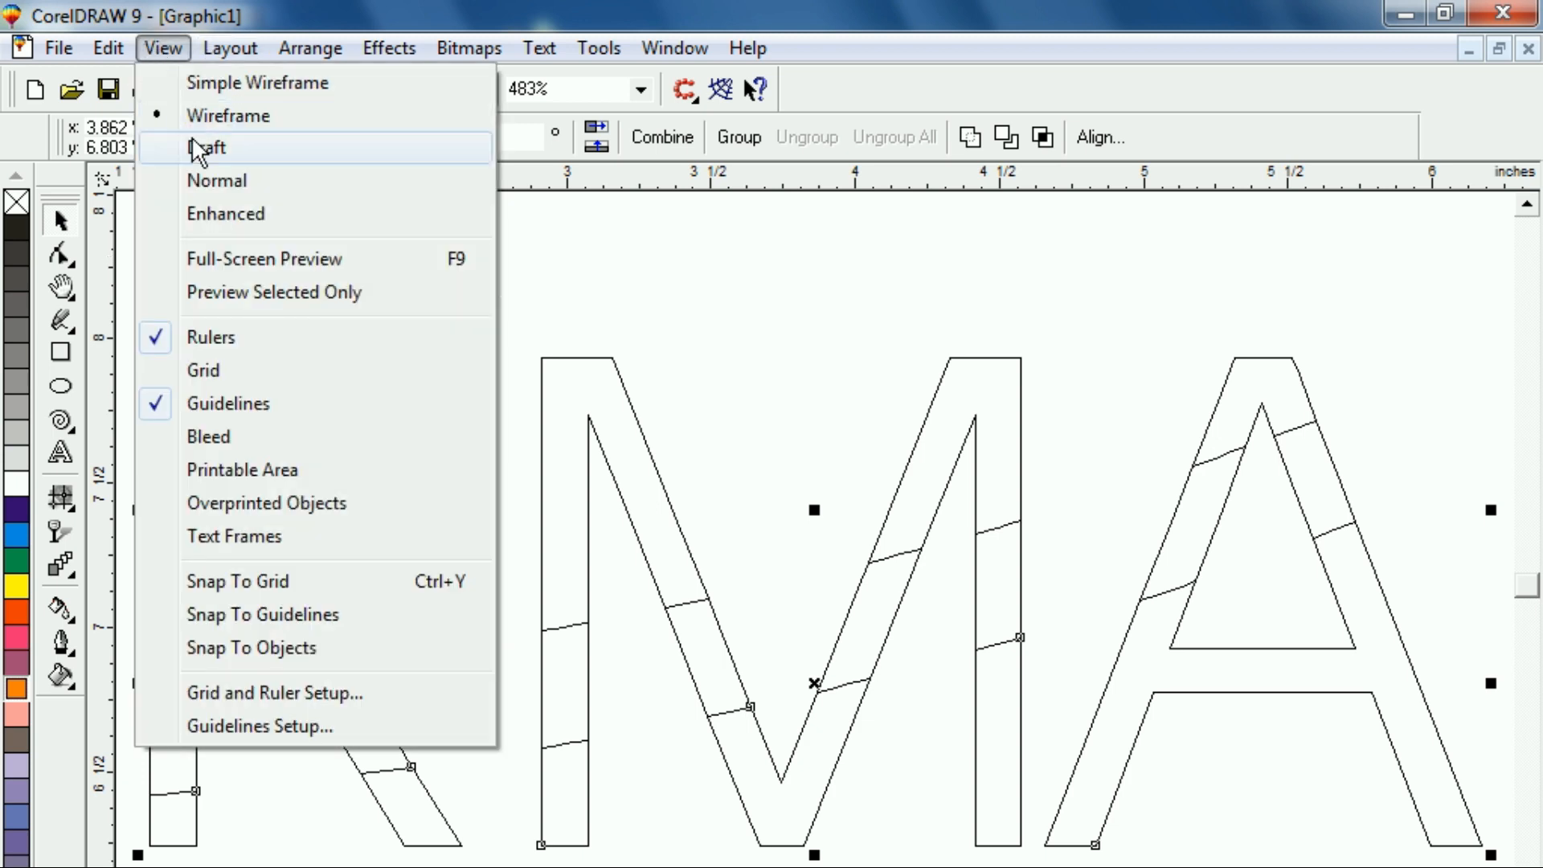
pyautogui.click(197, 182)
pyautogui.click(293, 271)
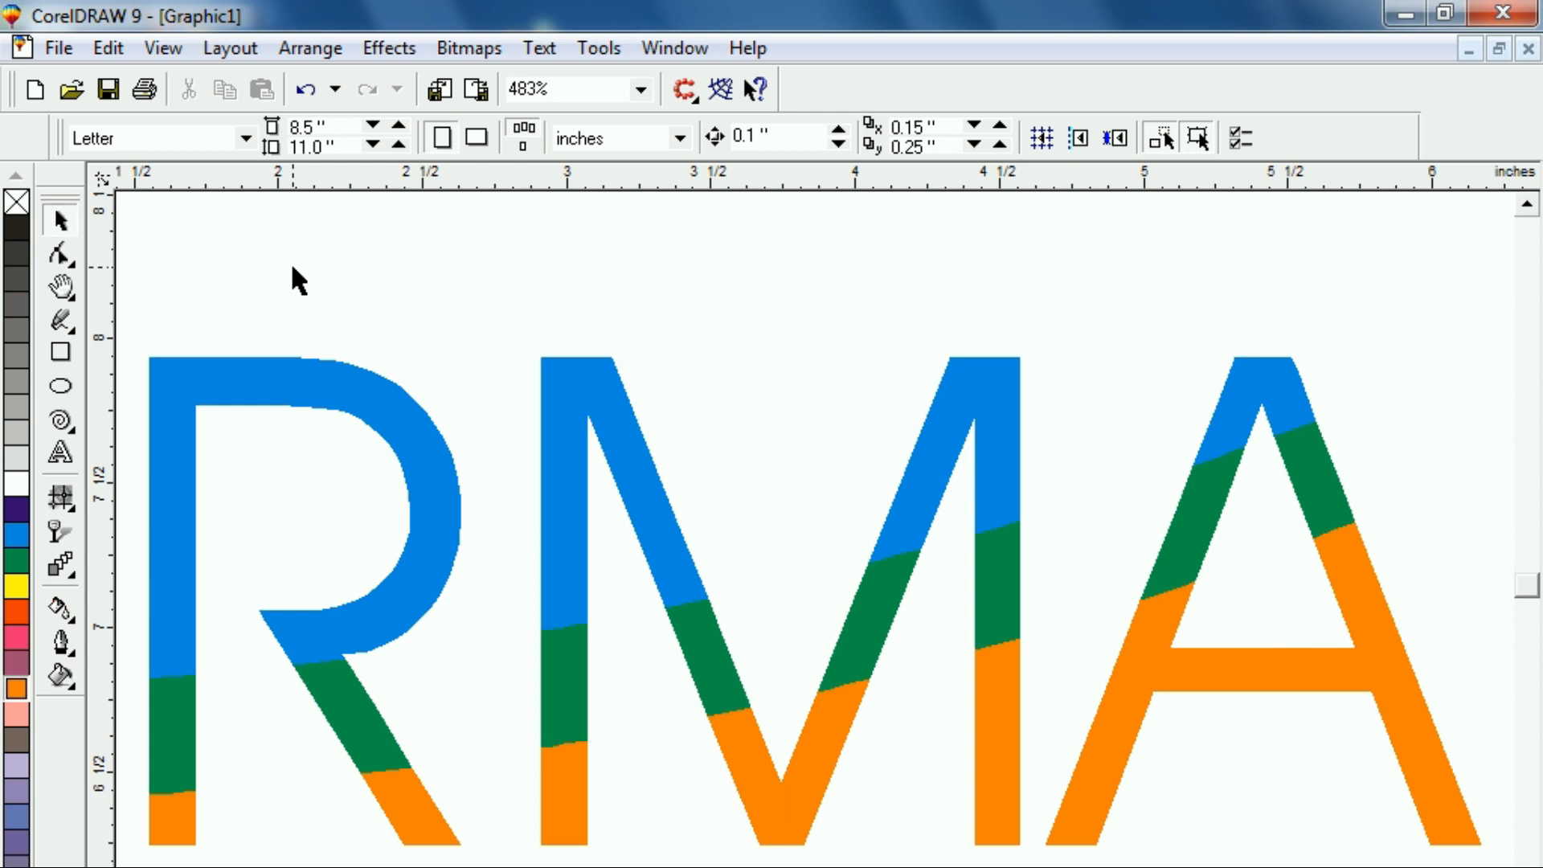
# - Select all the coloured pieces of the RMA lettering and group them into one object
pyautogui.press('F3')
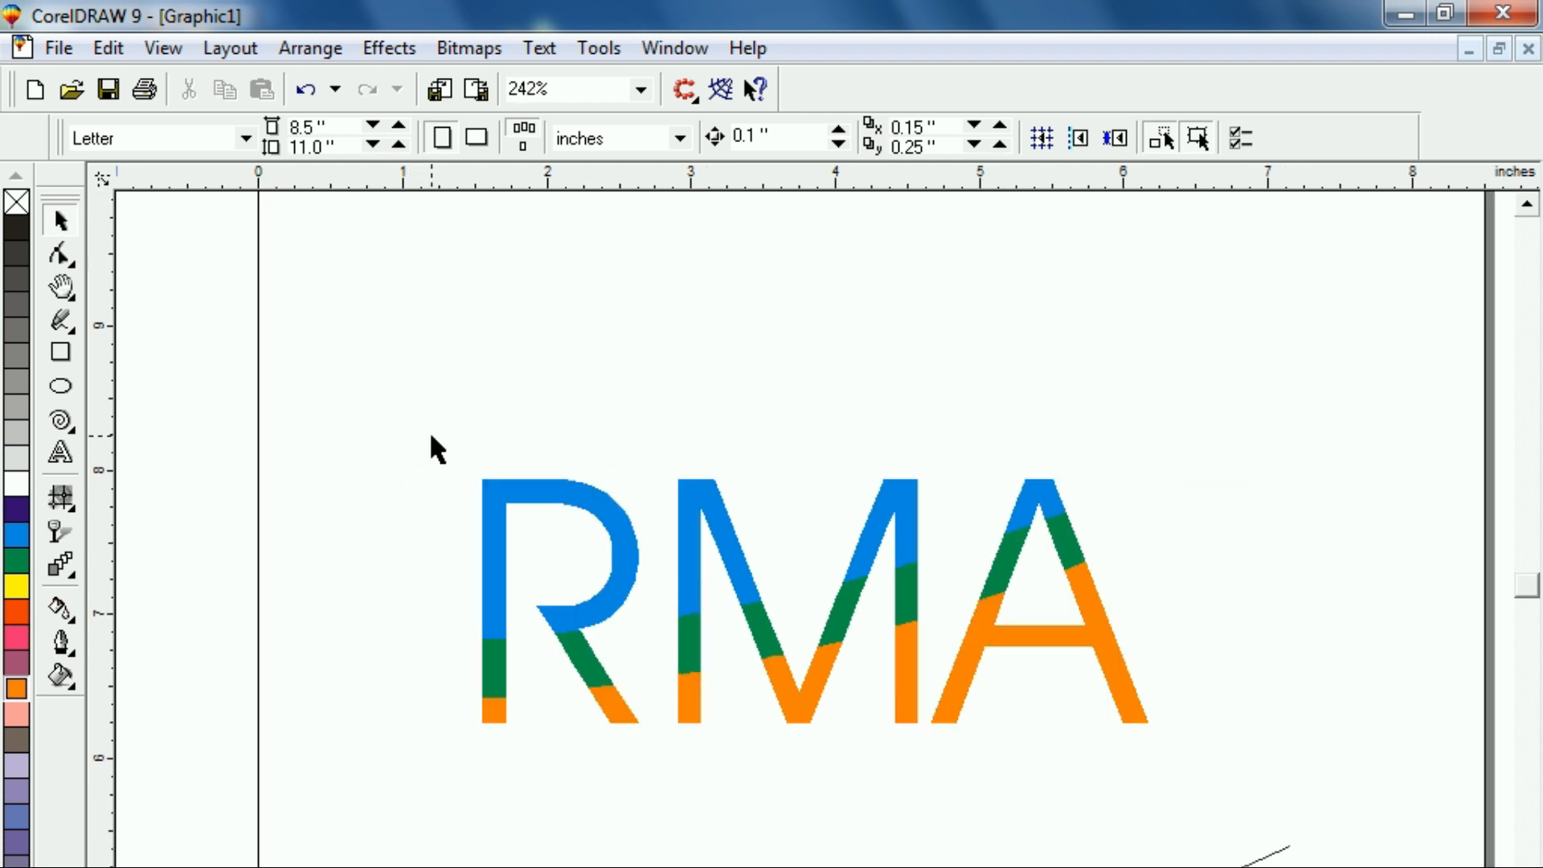
pyautogui.hotkey('ctrl', 'a')
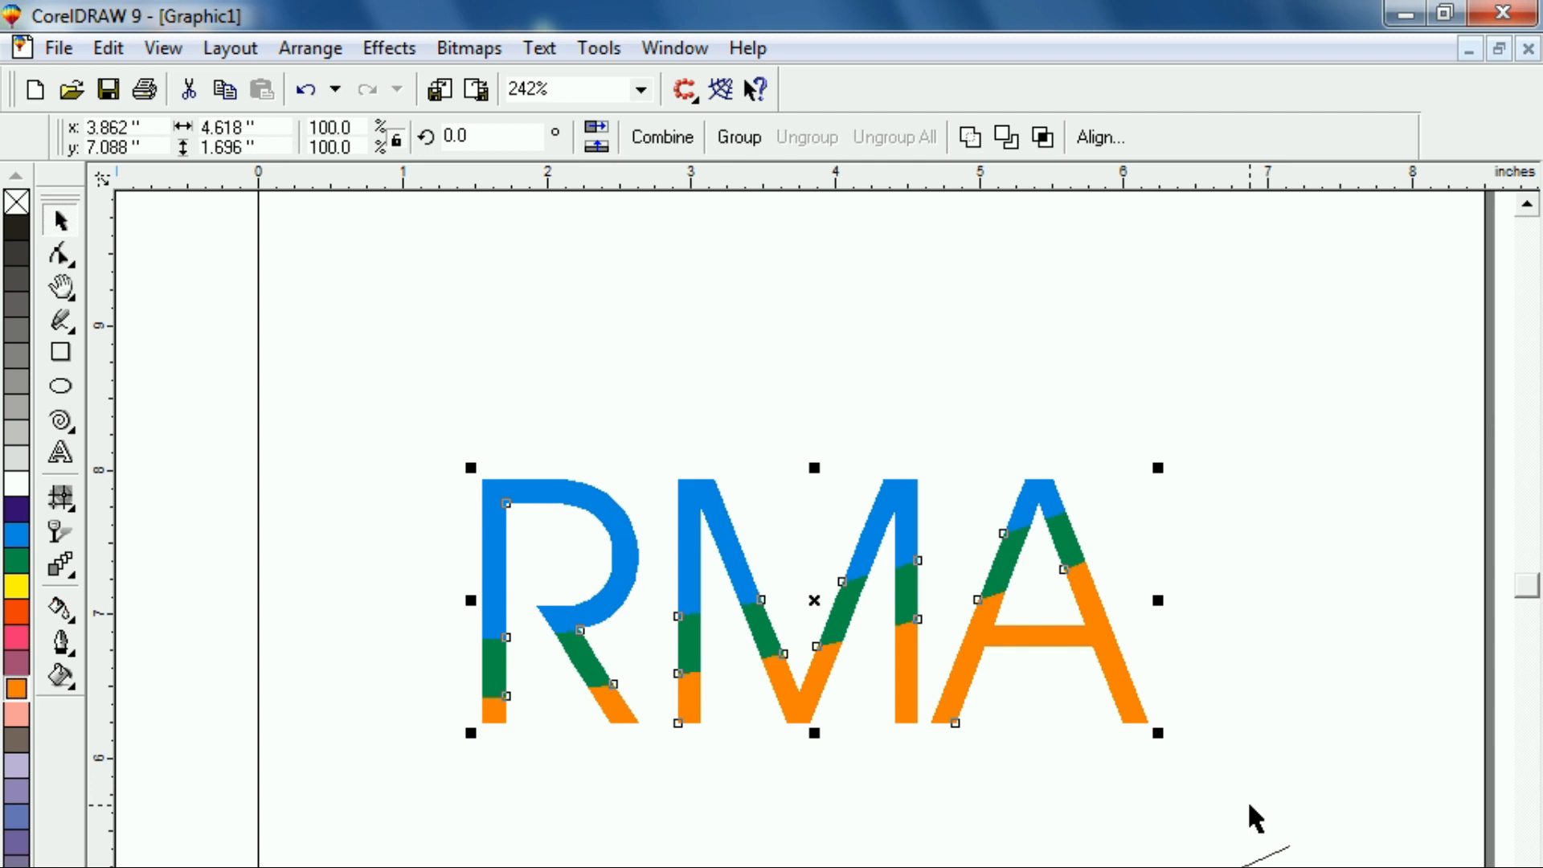
pyautogui.hotkey('ctrl', 'g')
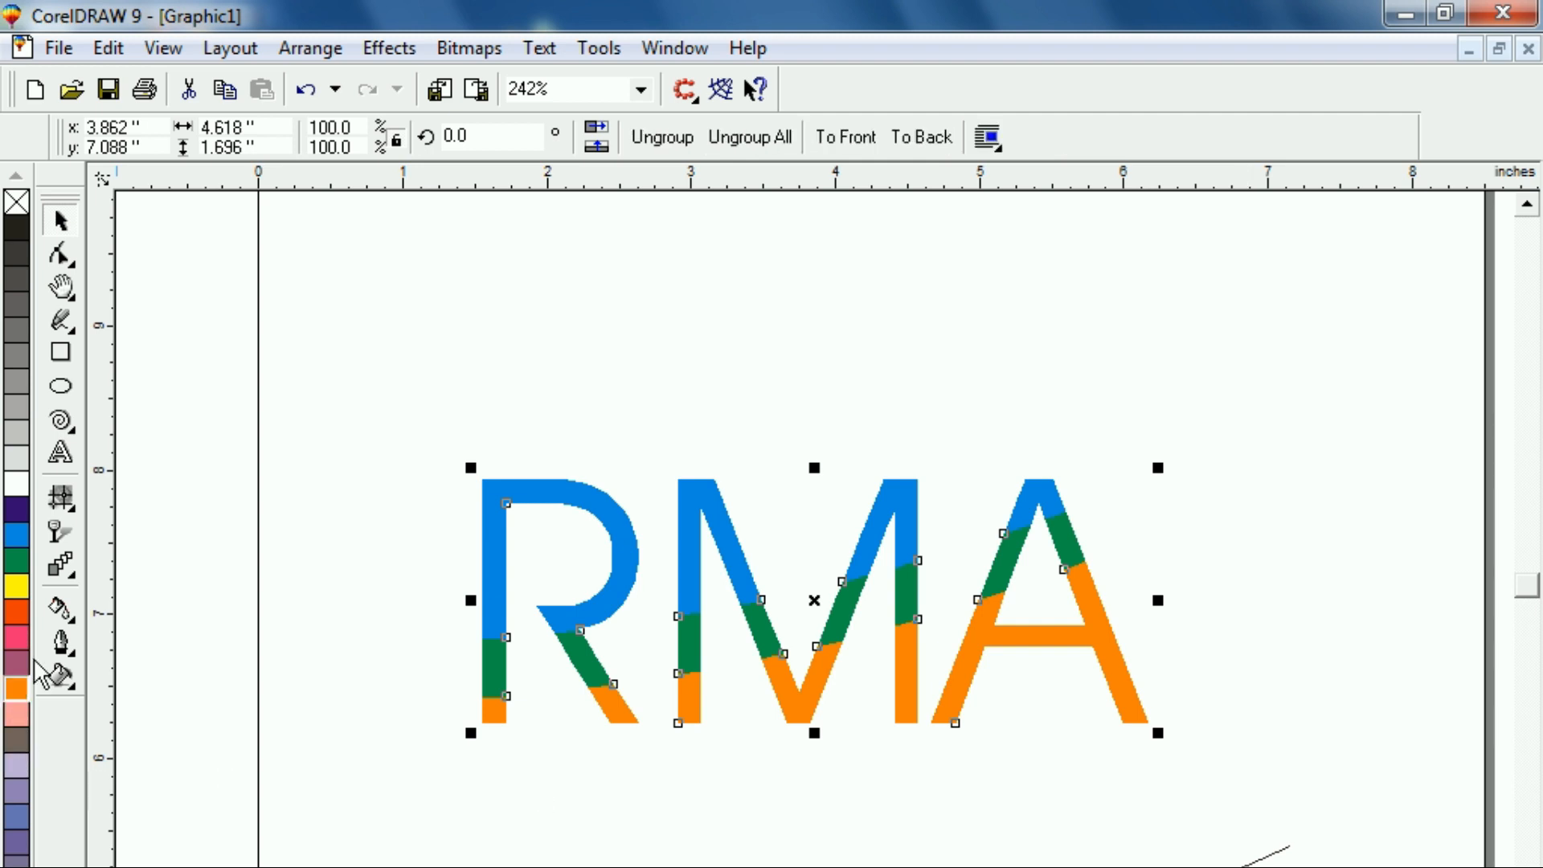
# - Add an interactive drop shadow to the grouped RMA lettering, cast slightly downward and to the right
pyautogui.click(67, 571)
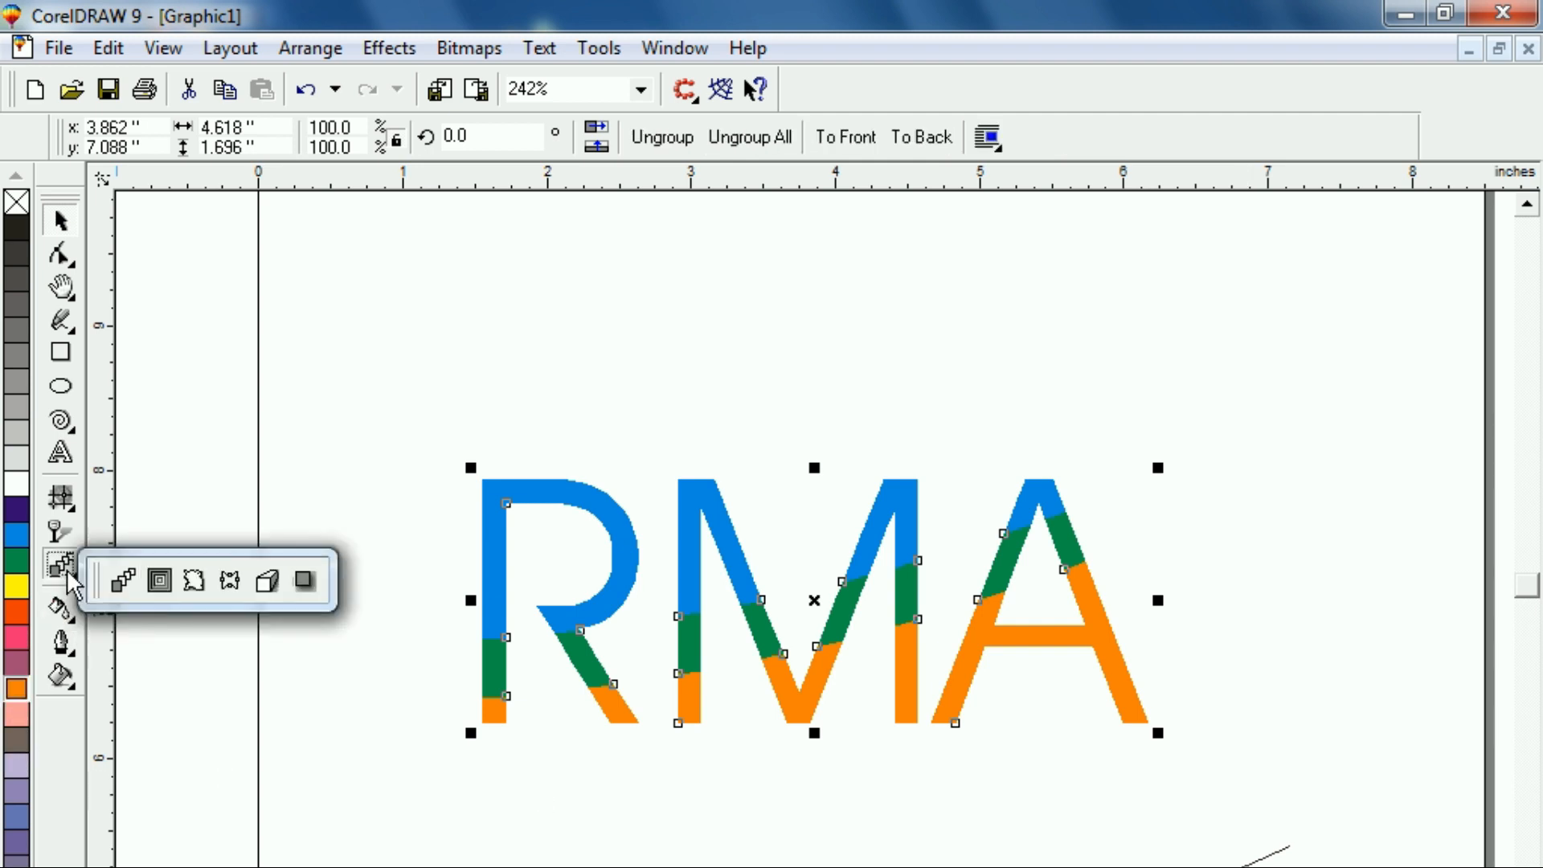
pyautogui.click(304, 581)
pyautogui.moveTo(707, 499); pyautogui.dragTo(842, 738)
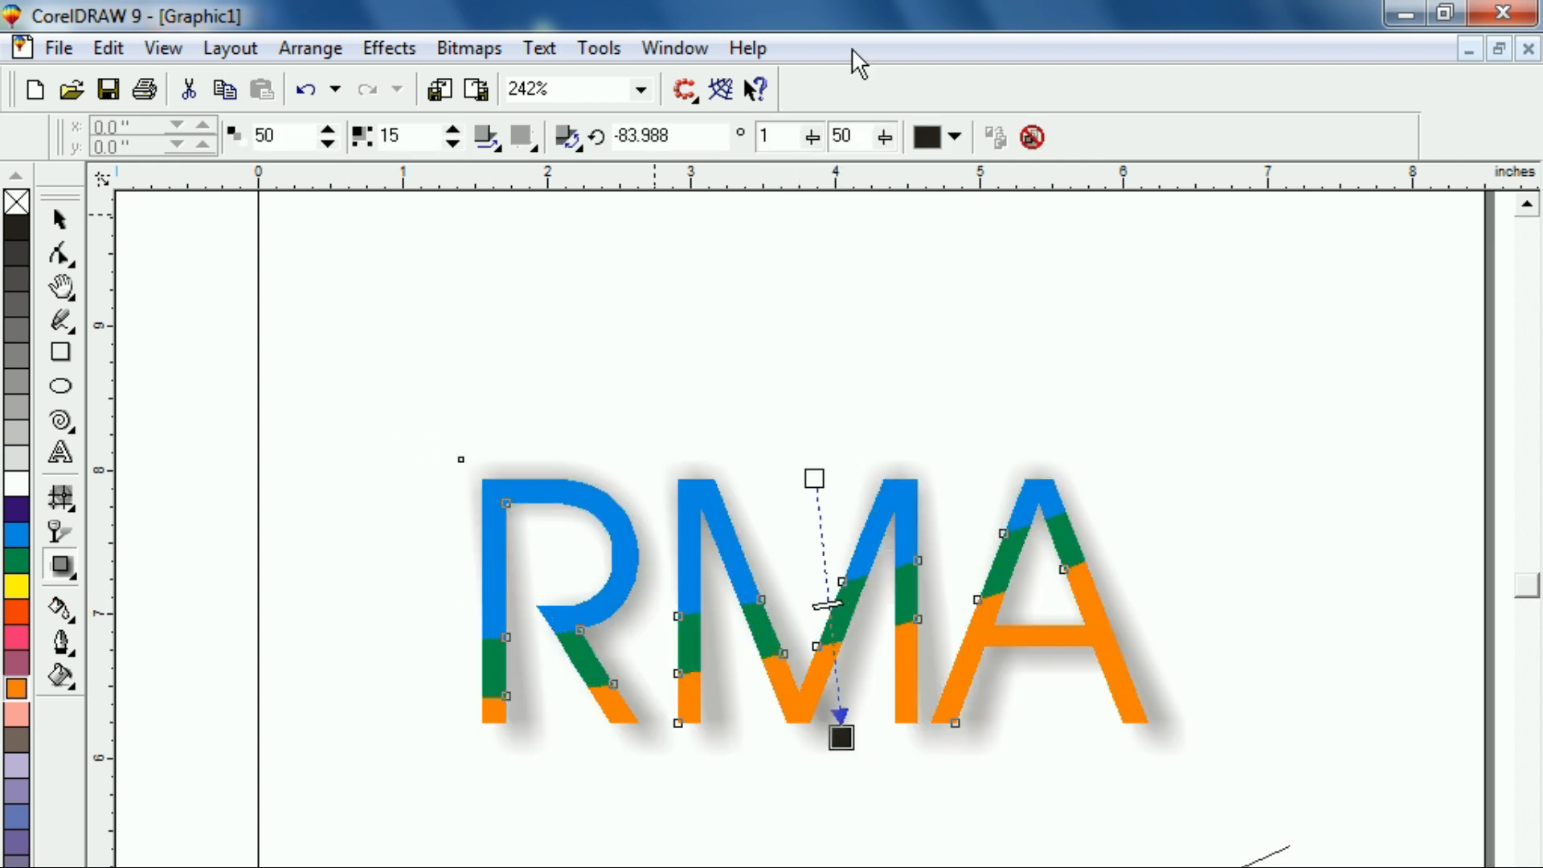
# - Change the drop shadow colour of the RMA lettering to green and deselect the group
pyautogui.click(955, 138)
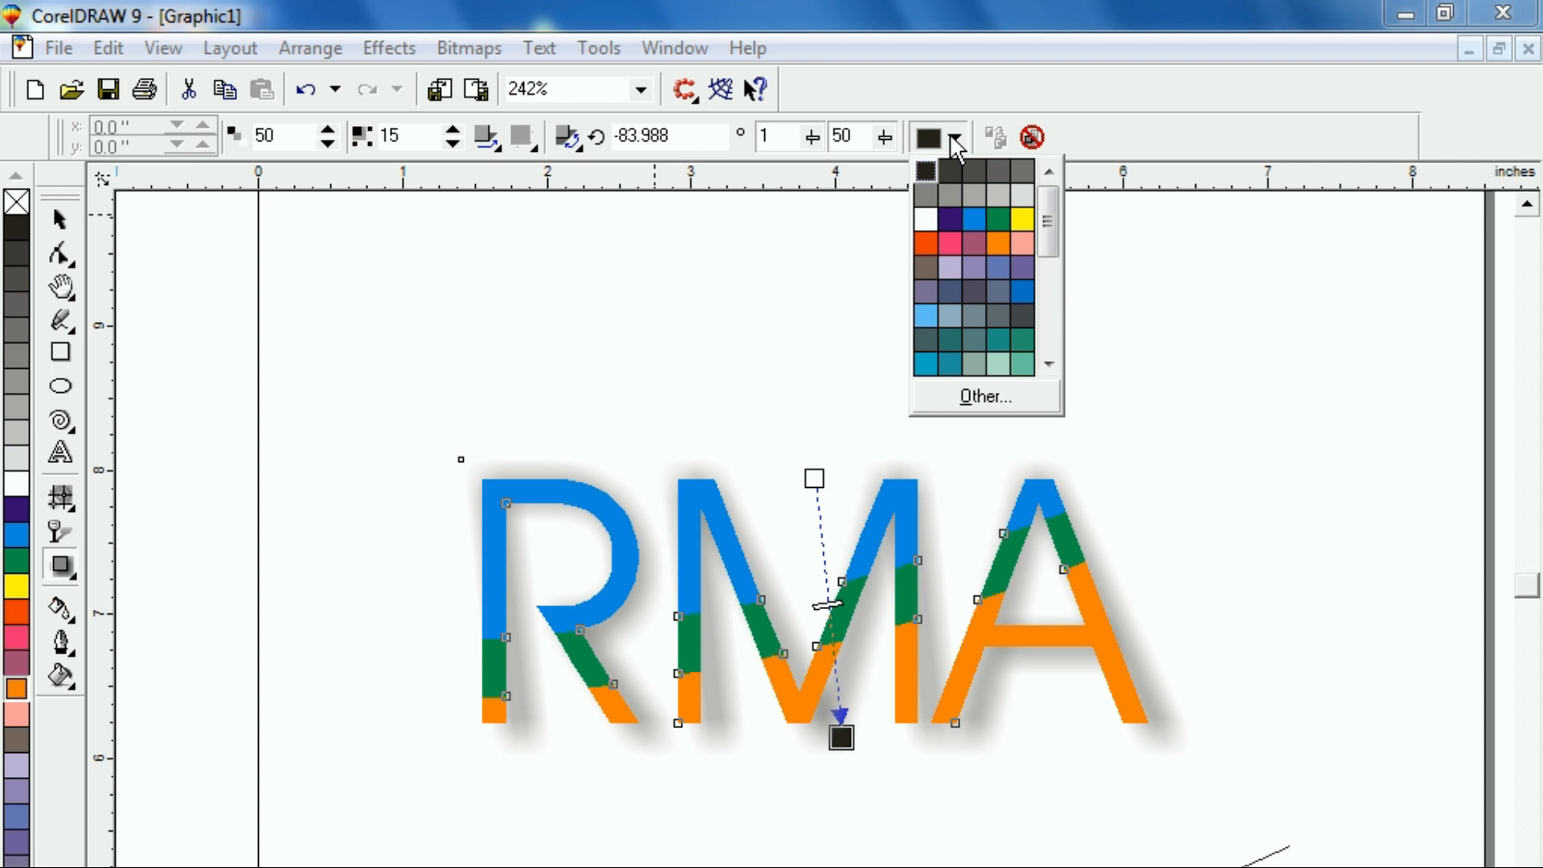
pyautogui.click(998, 219)
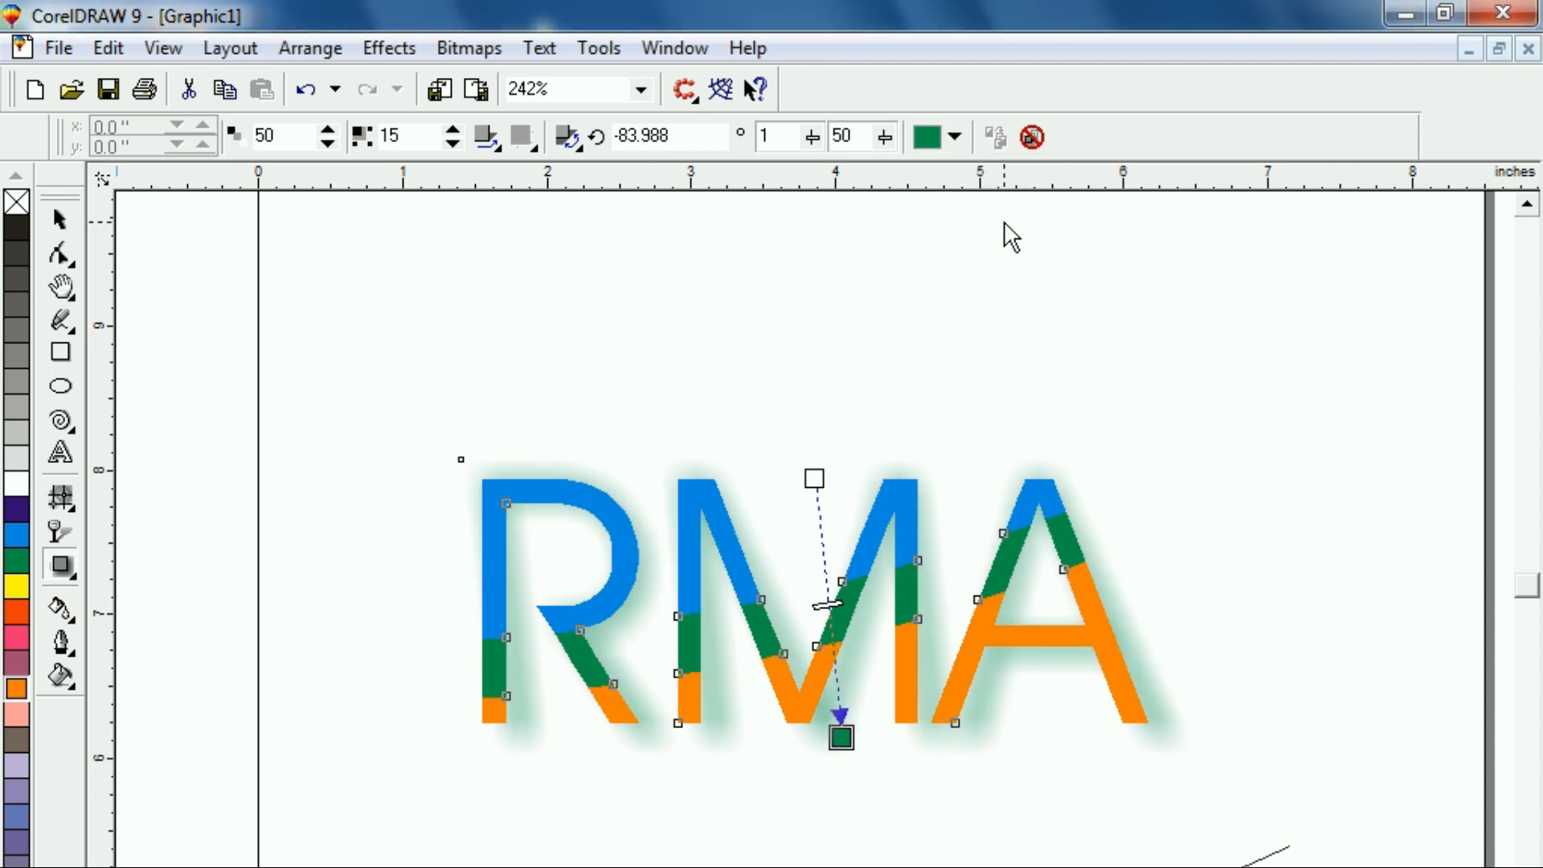
pyautogui.click(59, 219)
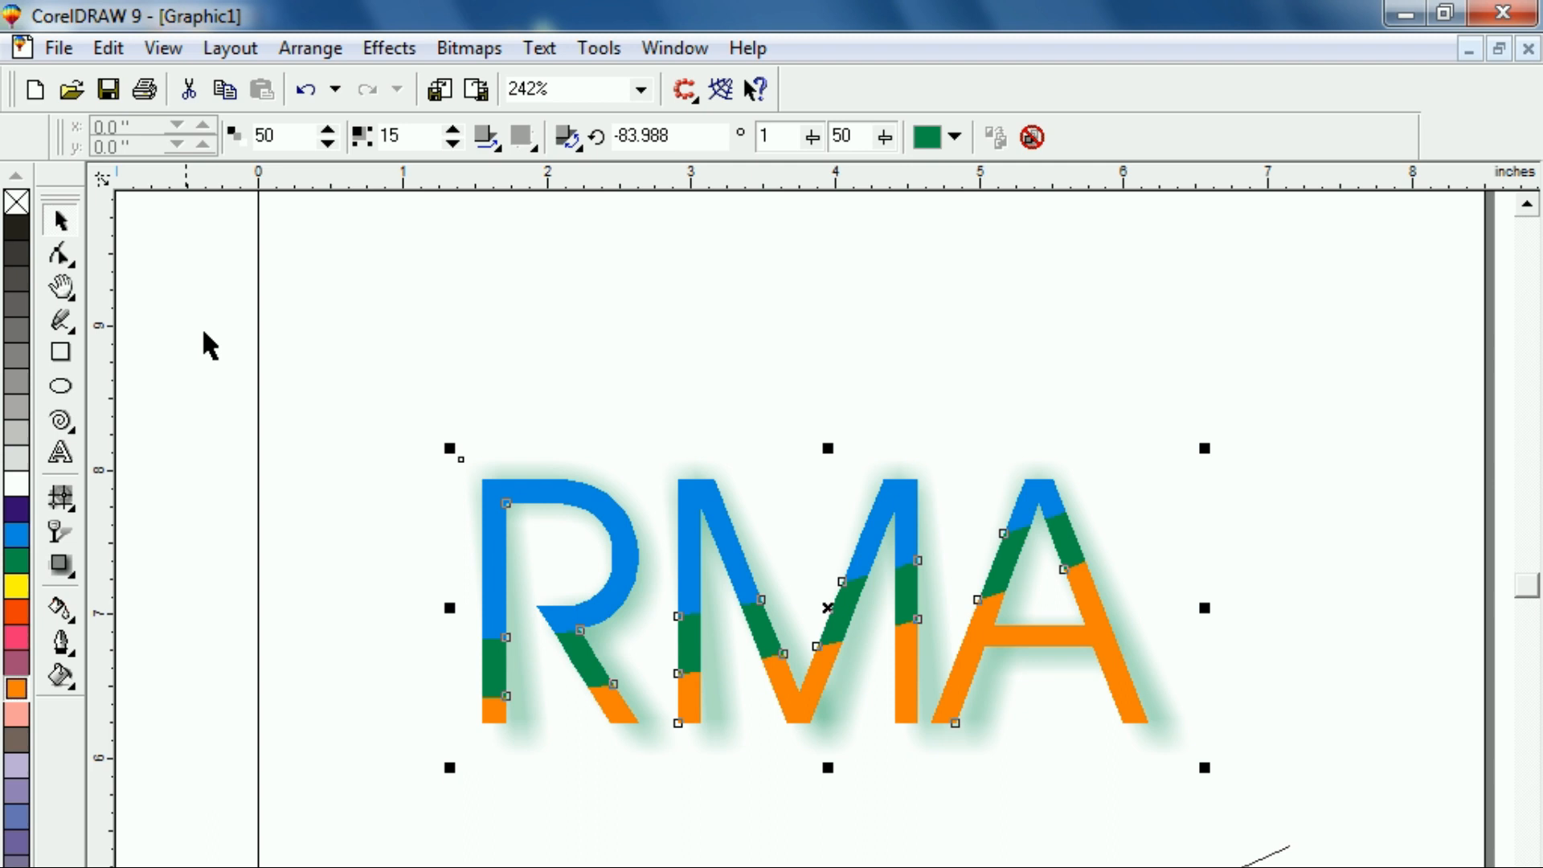
pyautogui.click(361, 426)
pyautogui.click(1127, 763)
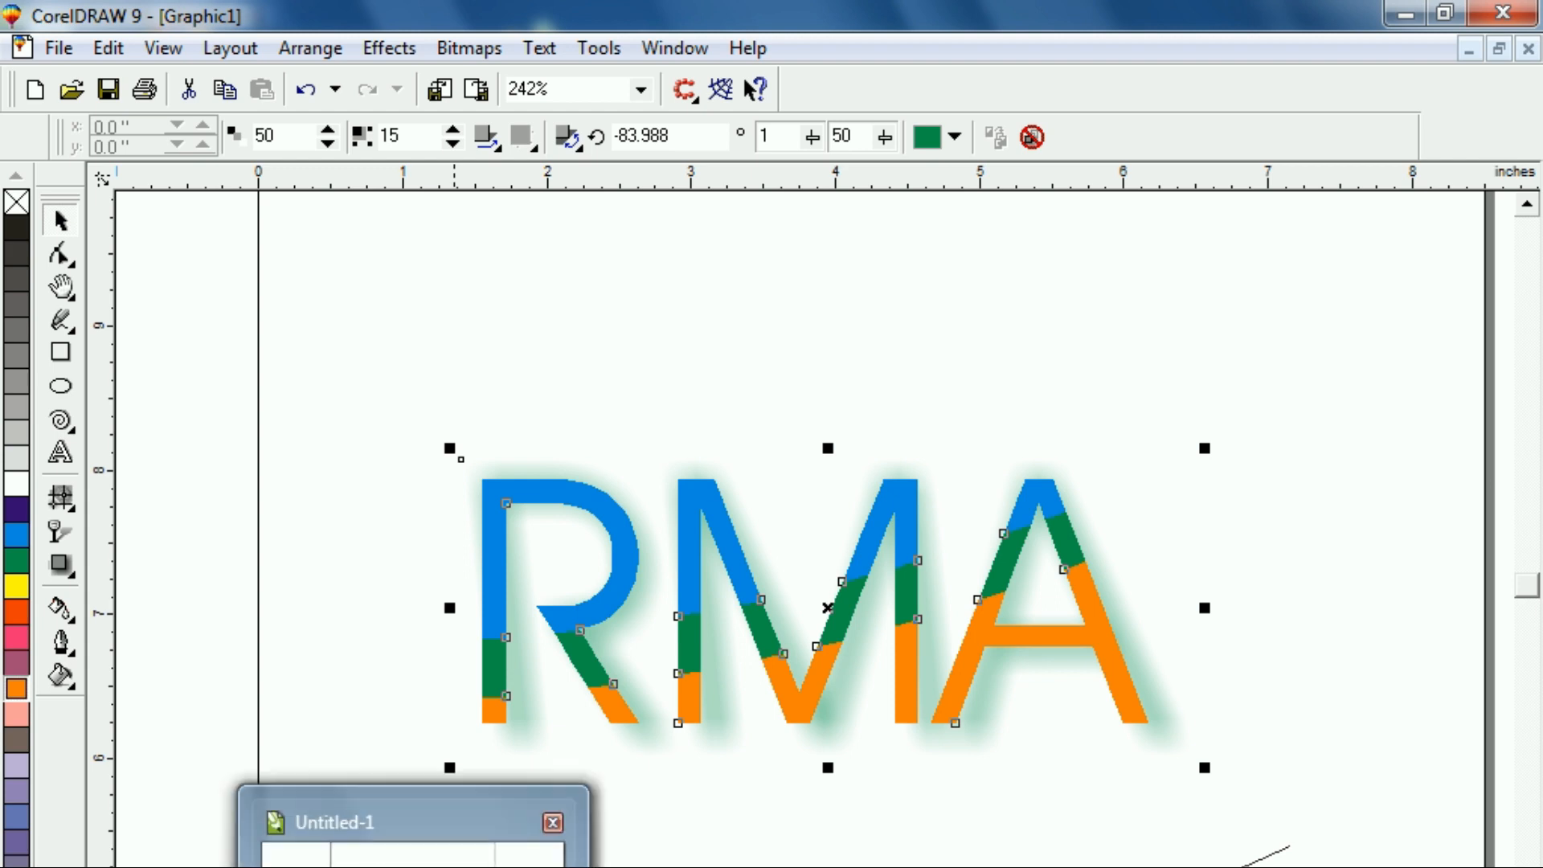
pyautogui.click(397, 538)
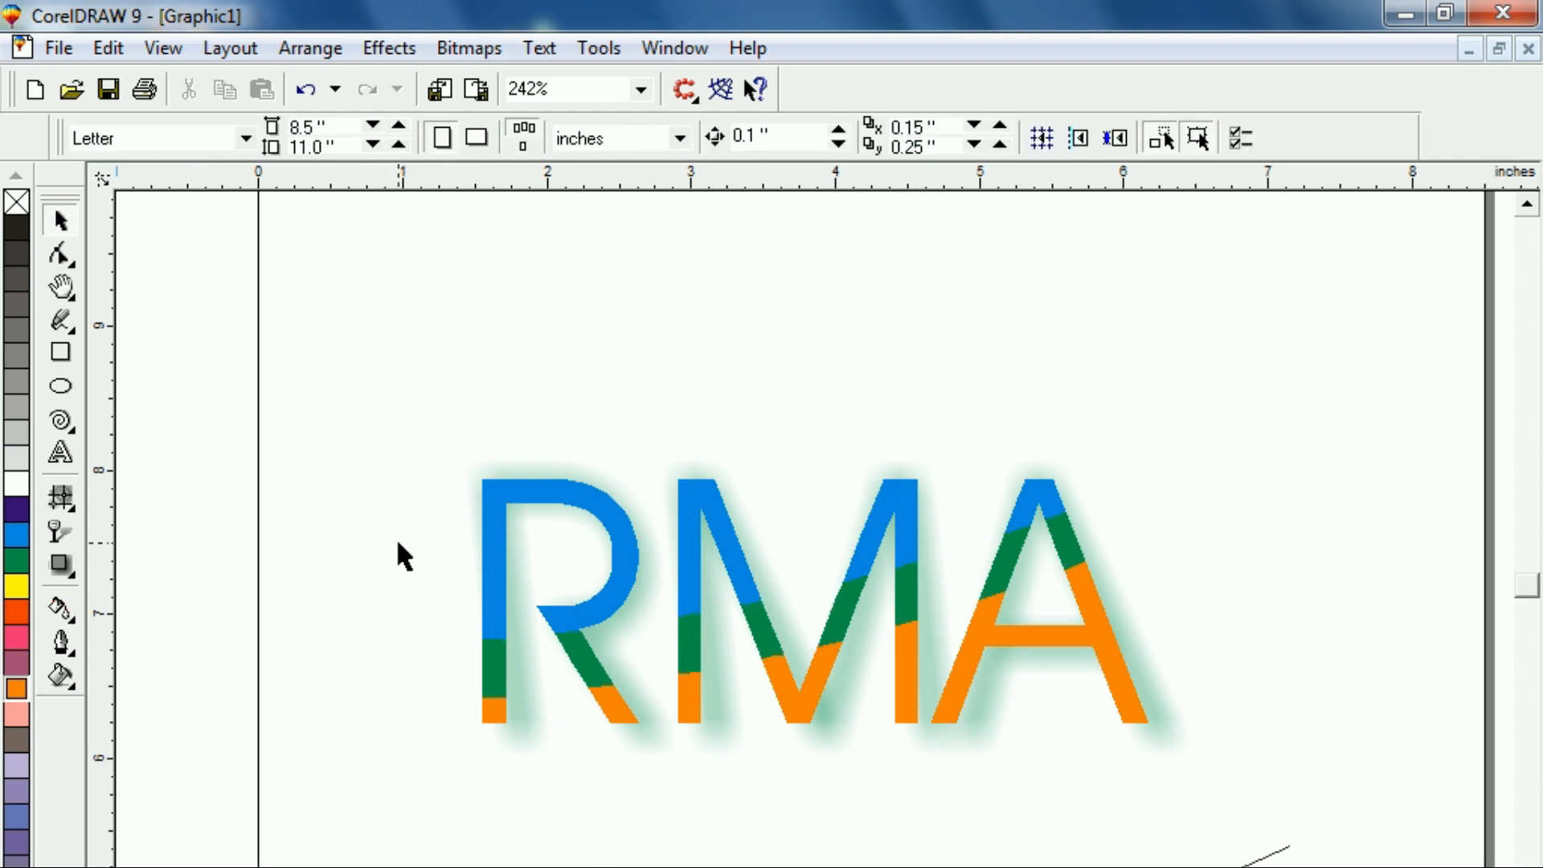